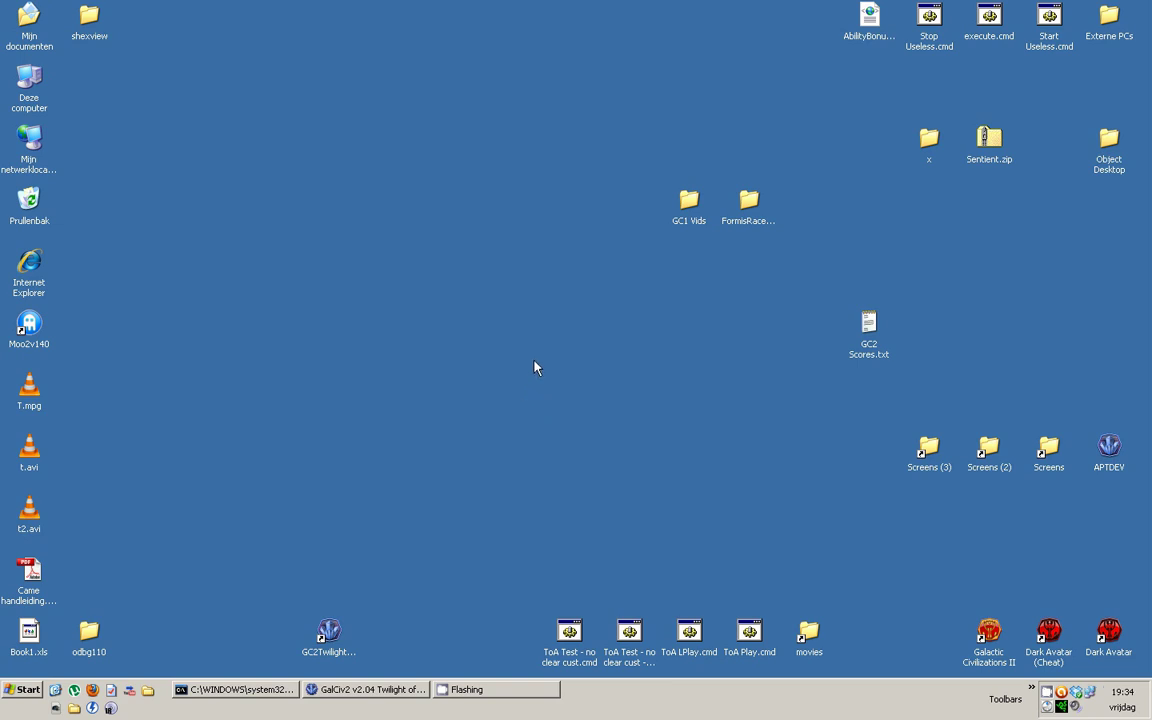
# Step: Switch to GalCiv2, reset the YouTube Demo race's starting abilities, and leave the opponent editor
pyautogui.click(340, 689)
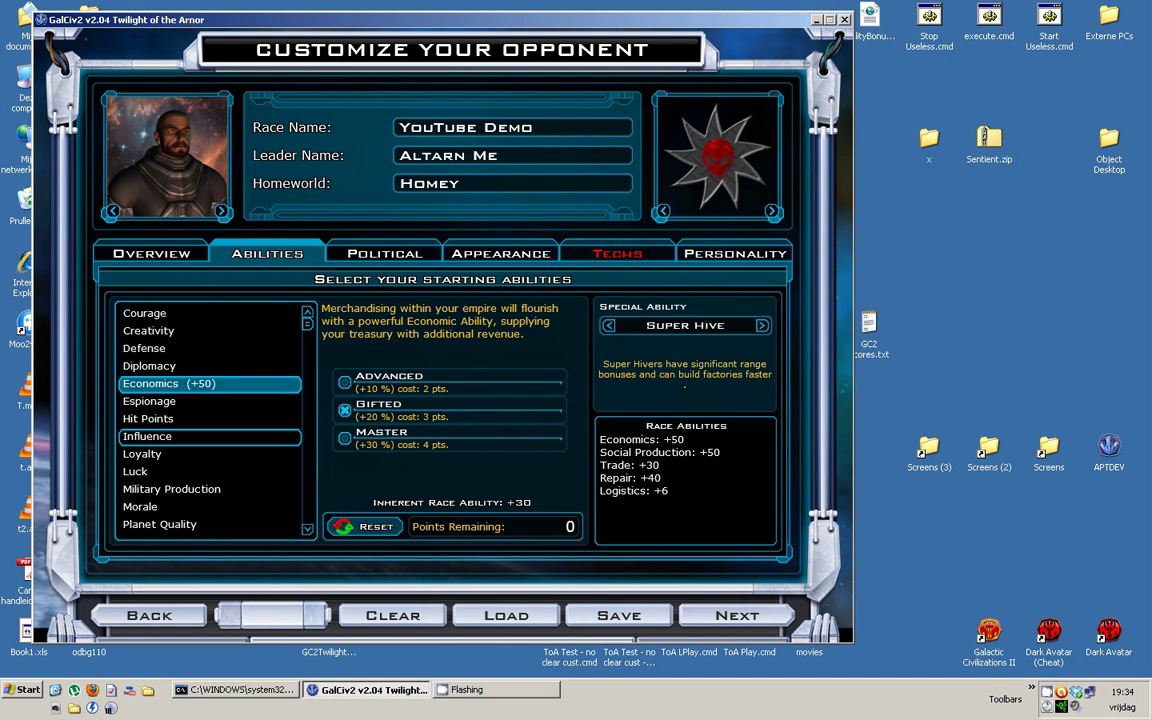
pyautogui.click(365, 527)
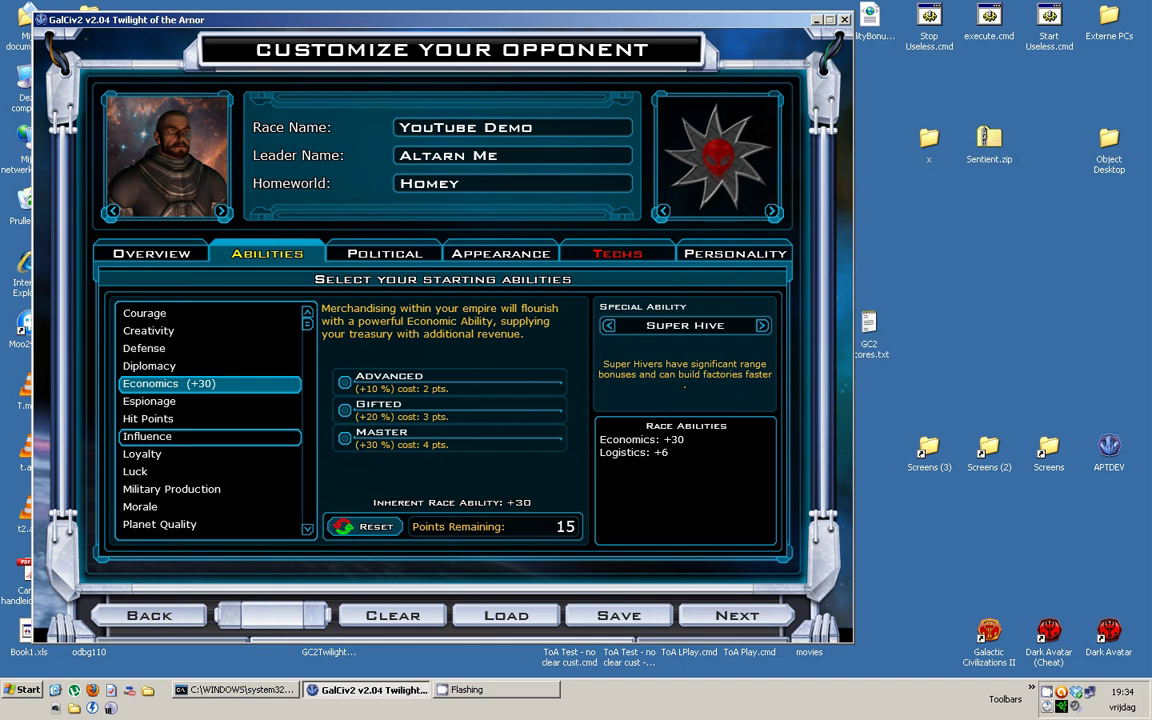
pyautogui.press('Escape')
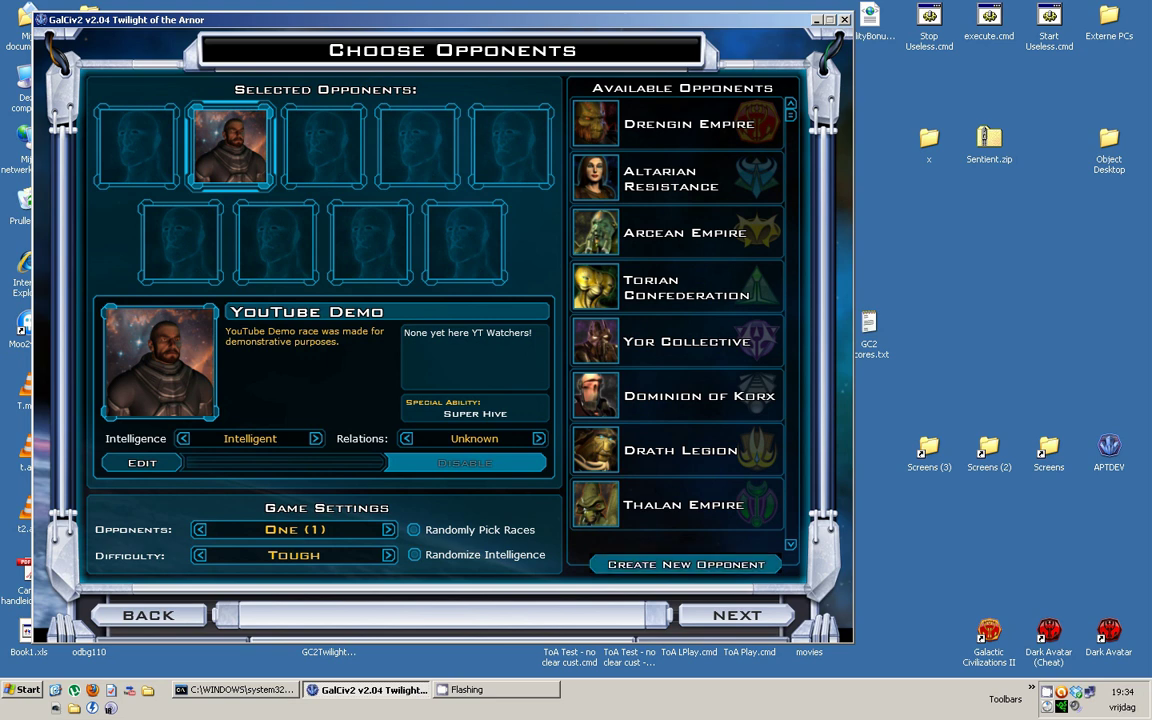
# Step: Create a new custom opponent, set its Ethical Alignment to 75, and view its technology and appearance settings
pyautogui.click(686, 565)
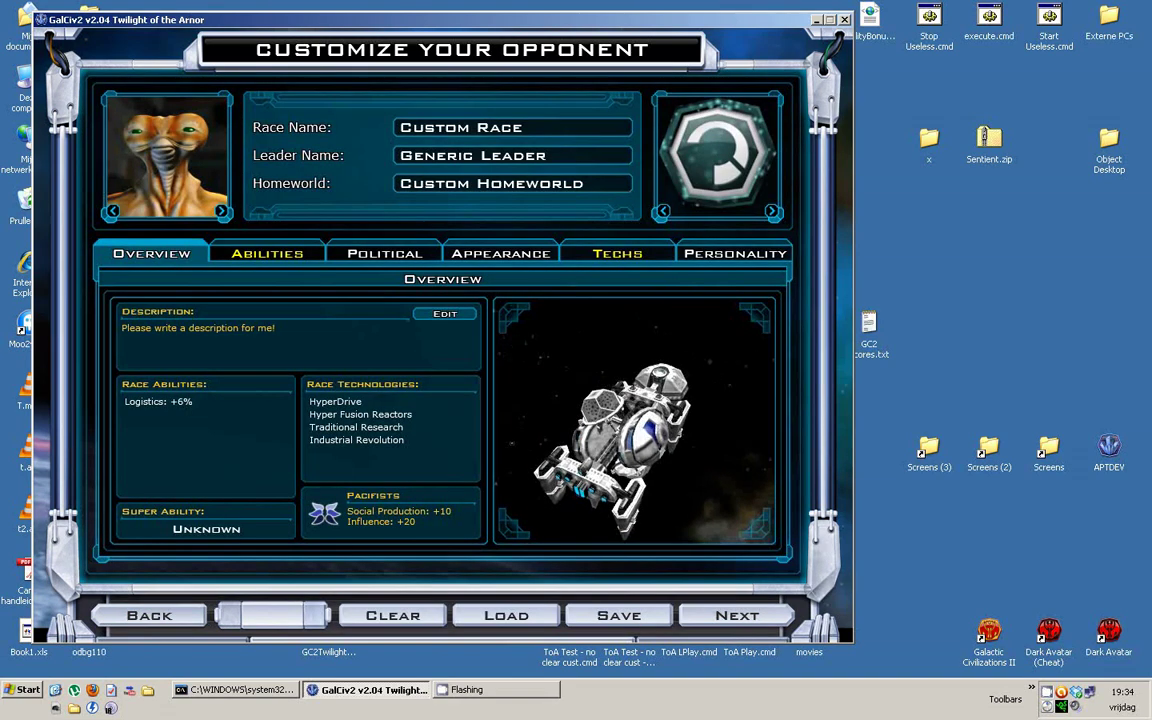
pyautogui.click(735, 254)
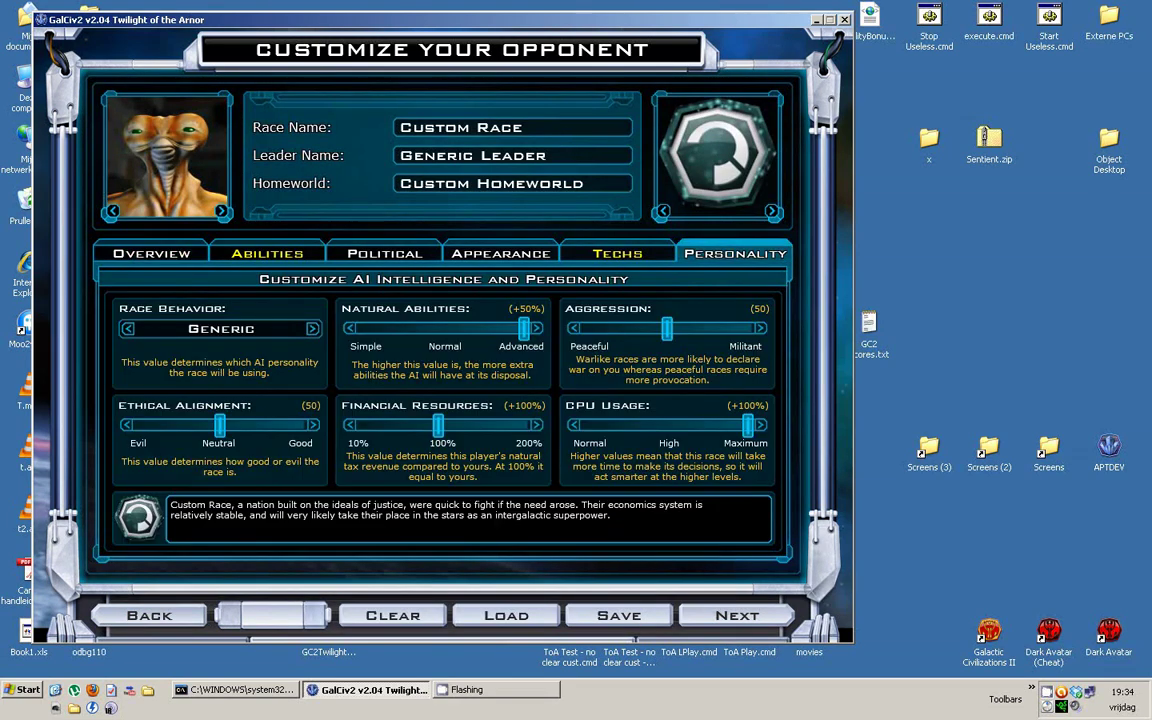
pyautogui.moveTo(220, 426); pyautogui.dragTo(259, 425)
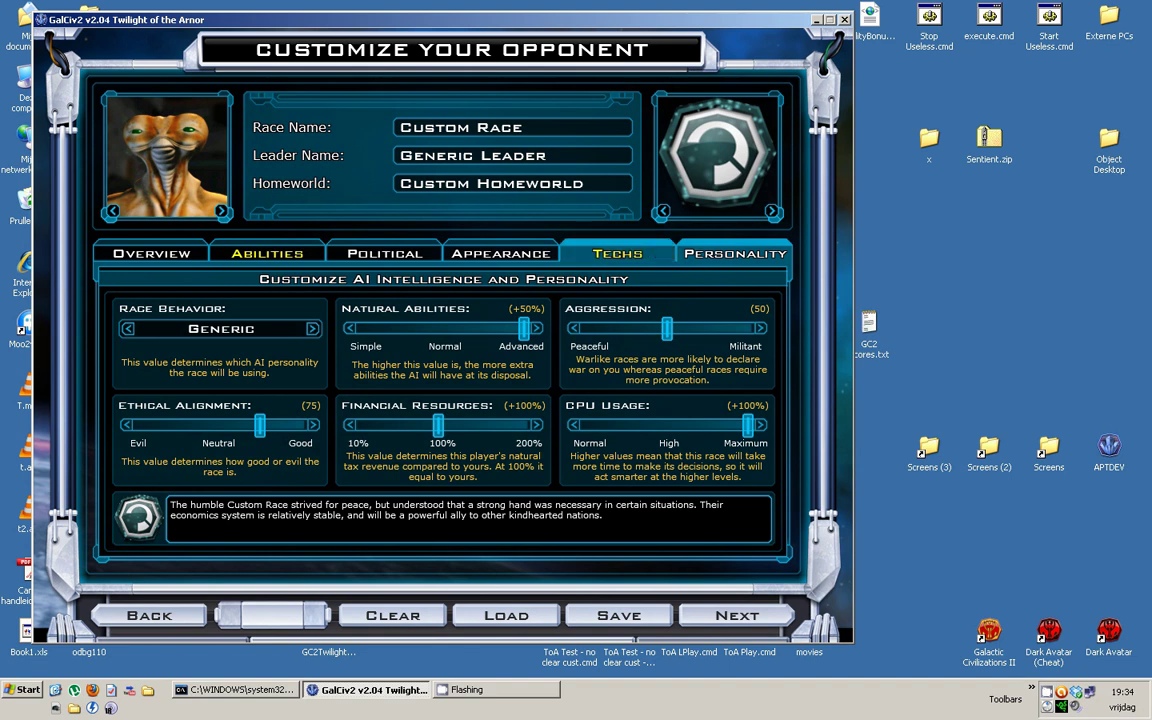
pyautogui.click(618, 254)
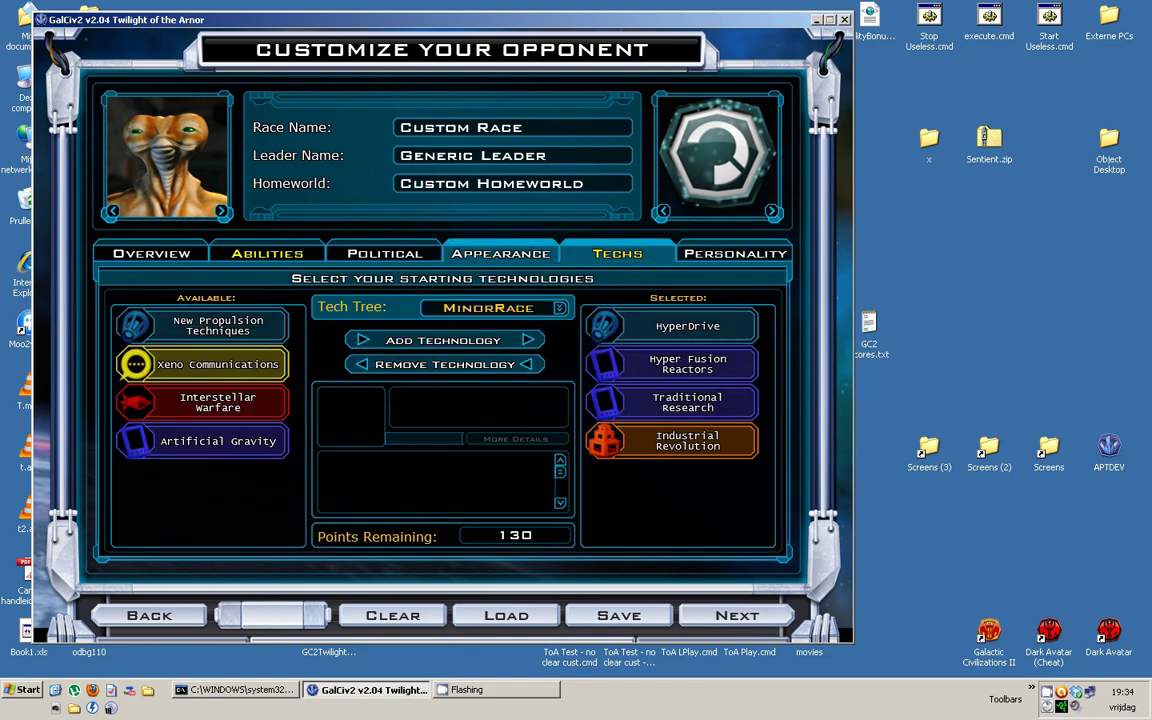
pyautogui.click(500, 253)
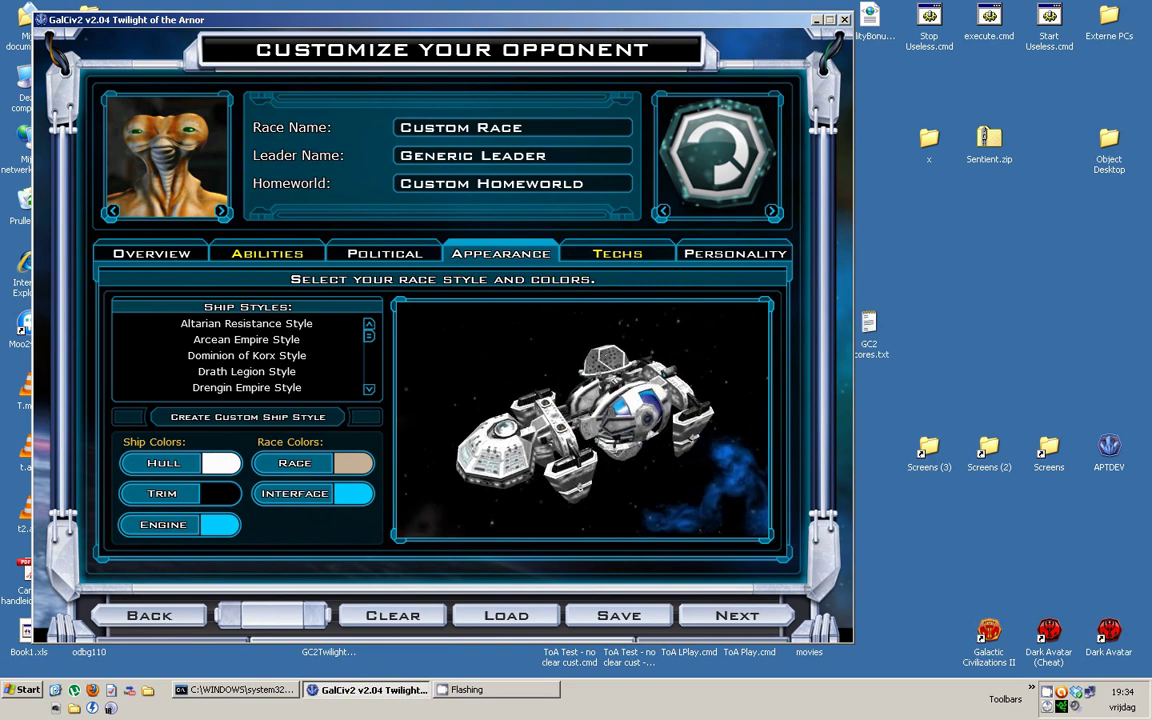
# Step: Minimize the game, open the GC2TwilightArnor folder through APTDEV on the desktop, and move its window toward the screen's centre
pyautogui.click(817, 20)
pyautogui.click(581, 338)
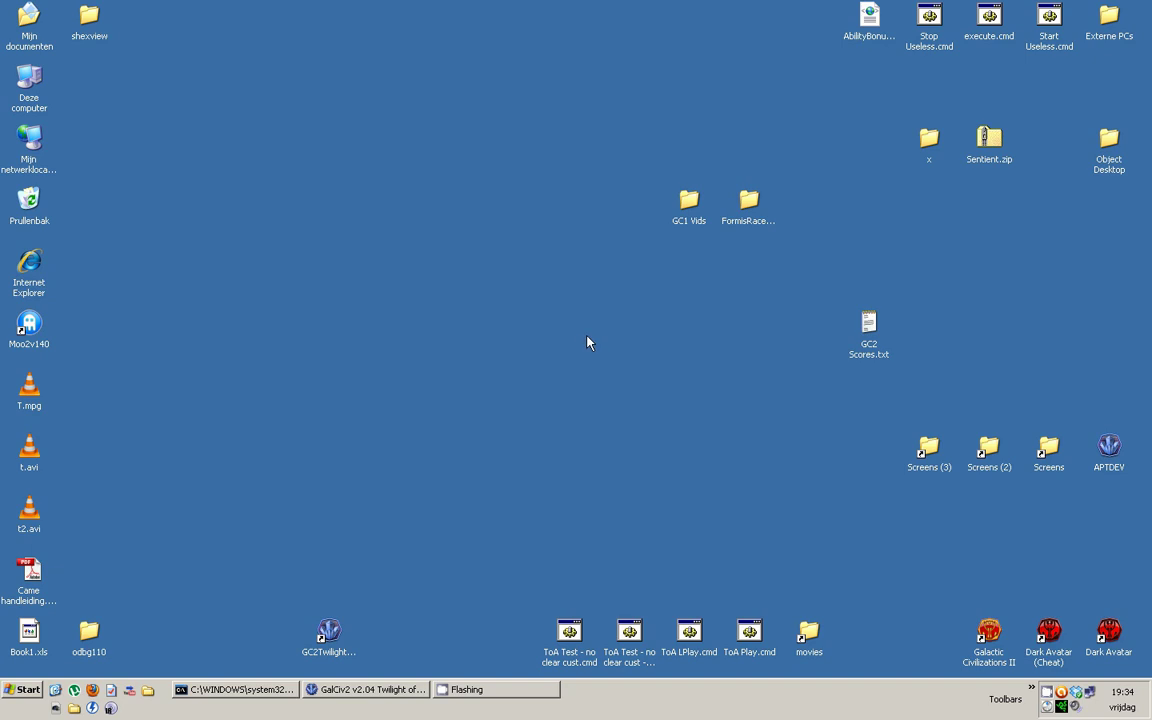
pyautogui.doubleClick(1109, 447)
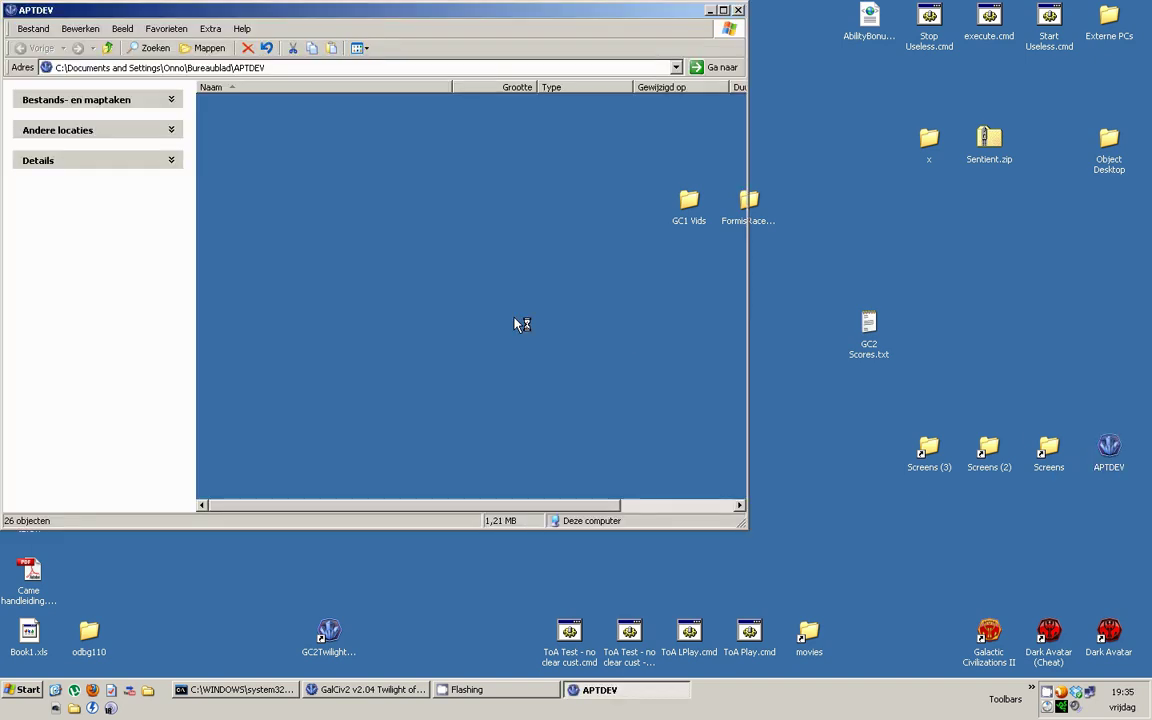
pyautogui.doubleClick(262, 250)
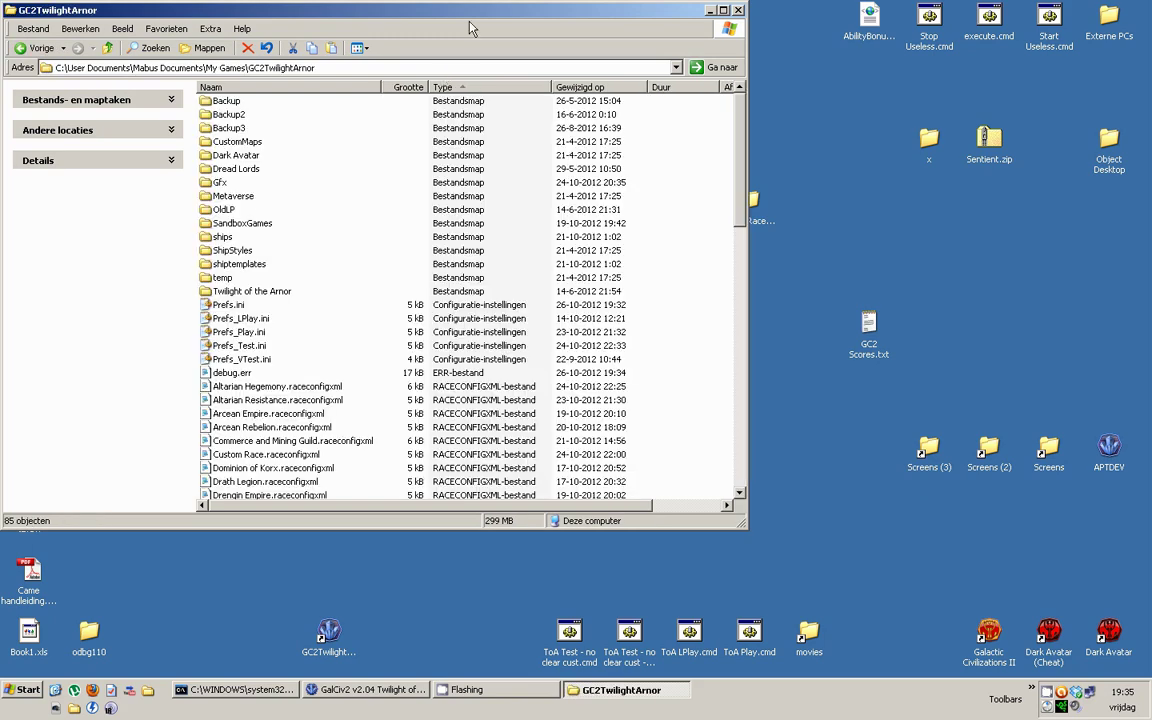
pyautogui.moveTo(441, 16); pyautogui.dragTo(617, 73)
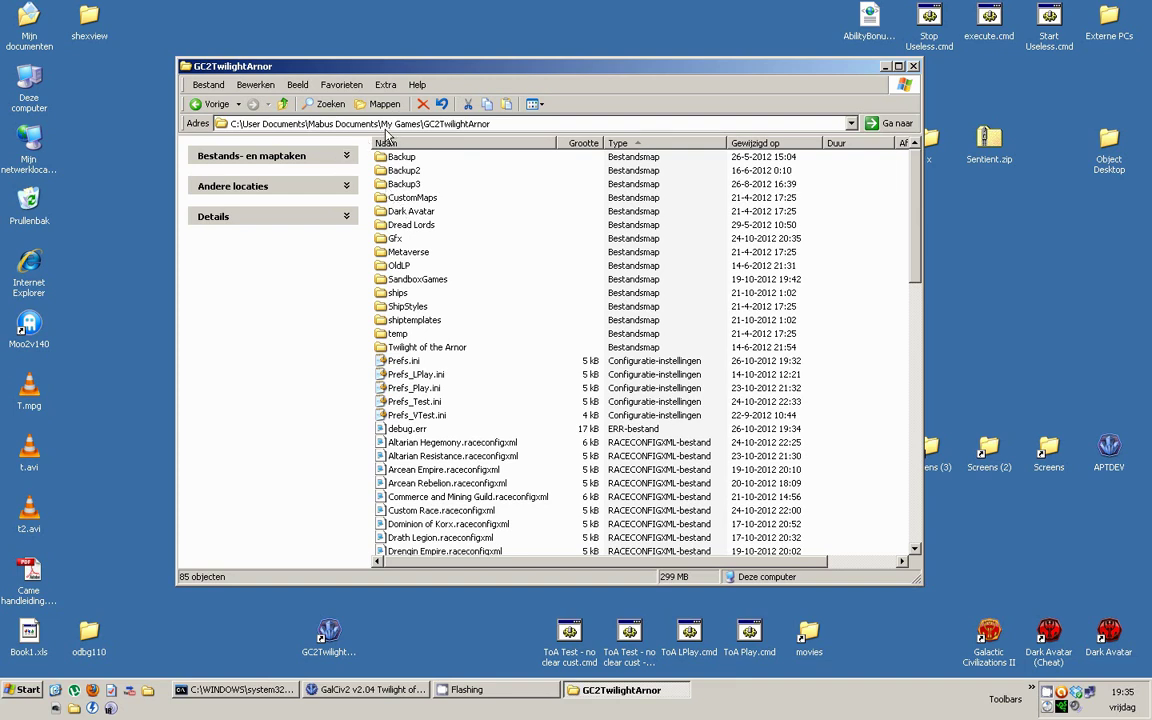
# Step: Examine the GC2TwilightArnor folder's path, the Prefs.ini file and the .raceconfigxml race files
pyautogui.click(350, 123)
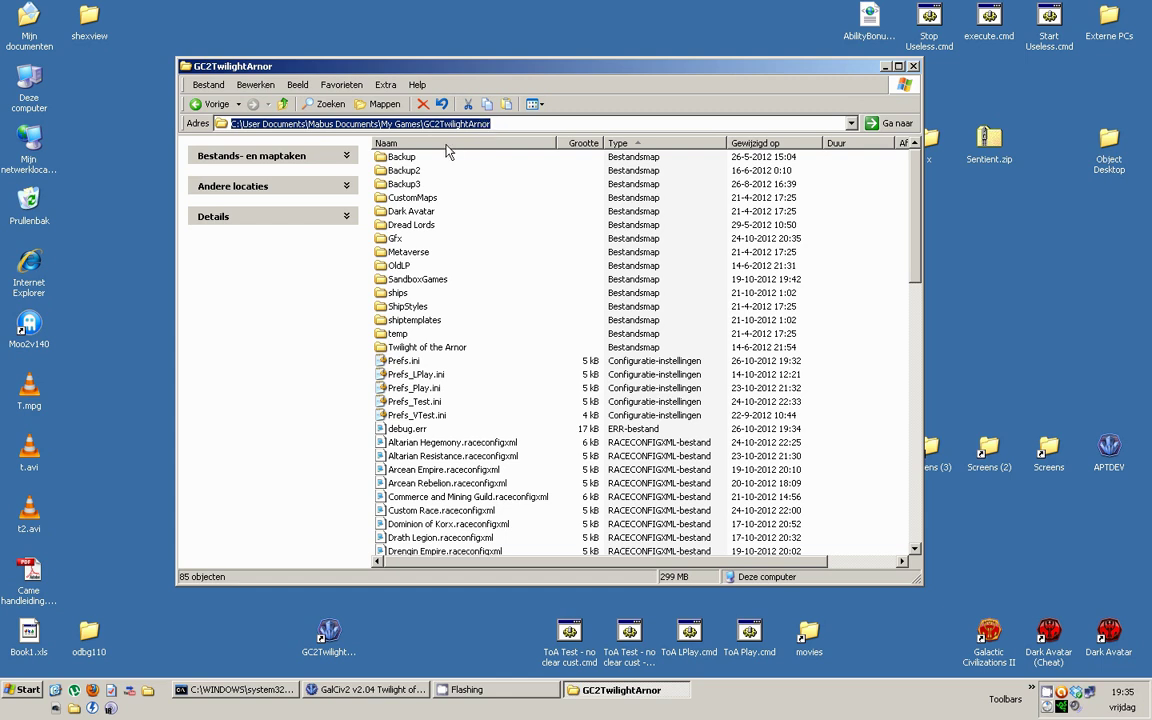
pyautogui.click(425, 123)
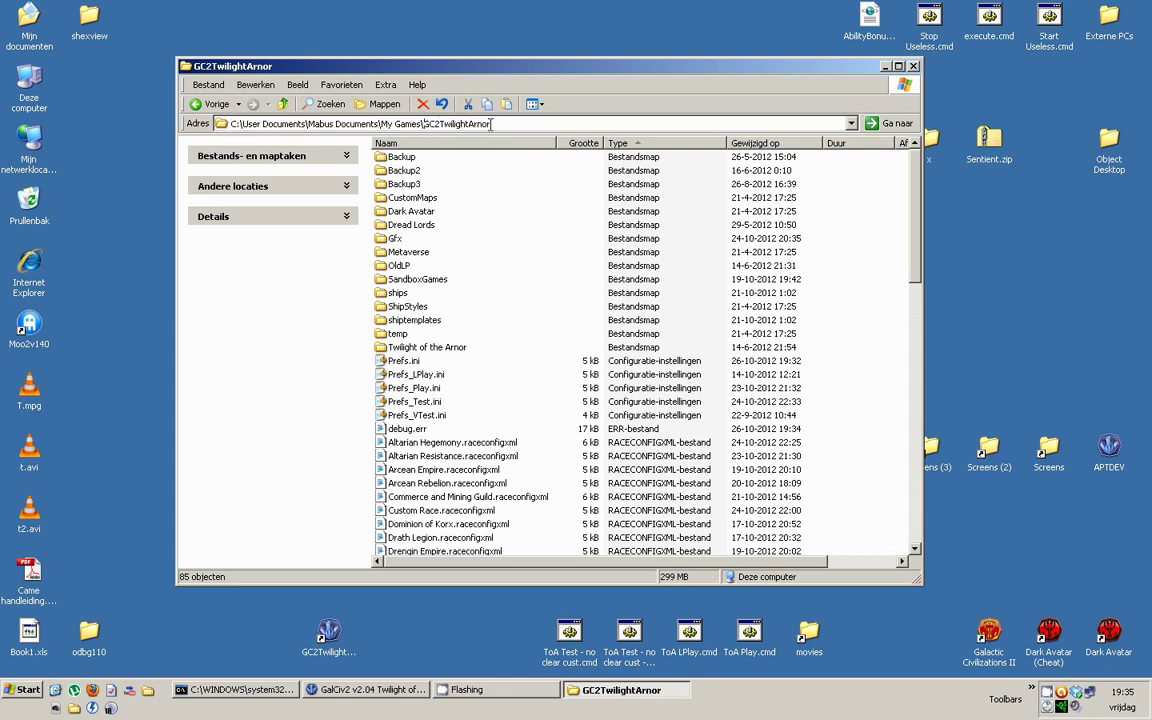
pyautogui.click(405, 360)
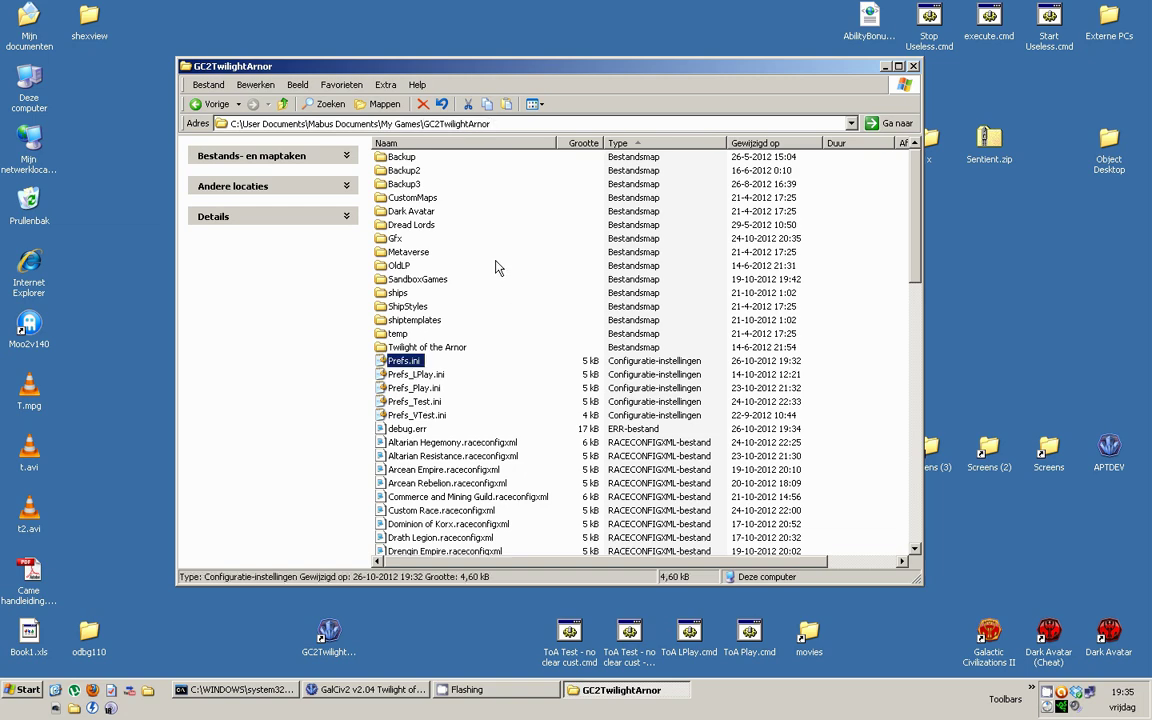
pyautogui.scroll(-4, 478, 272)
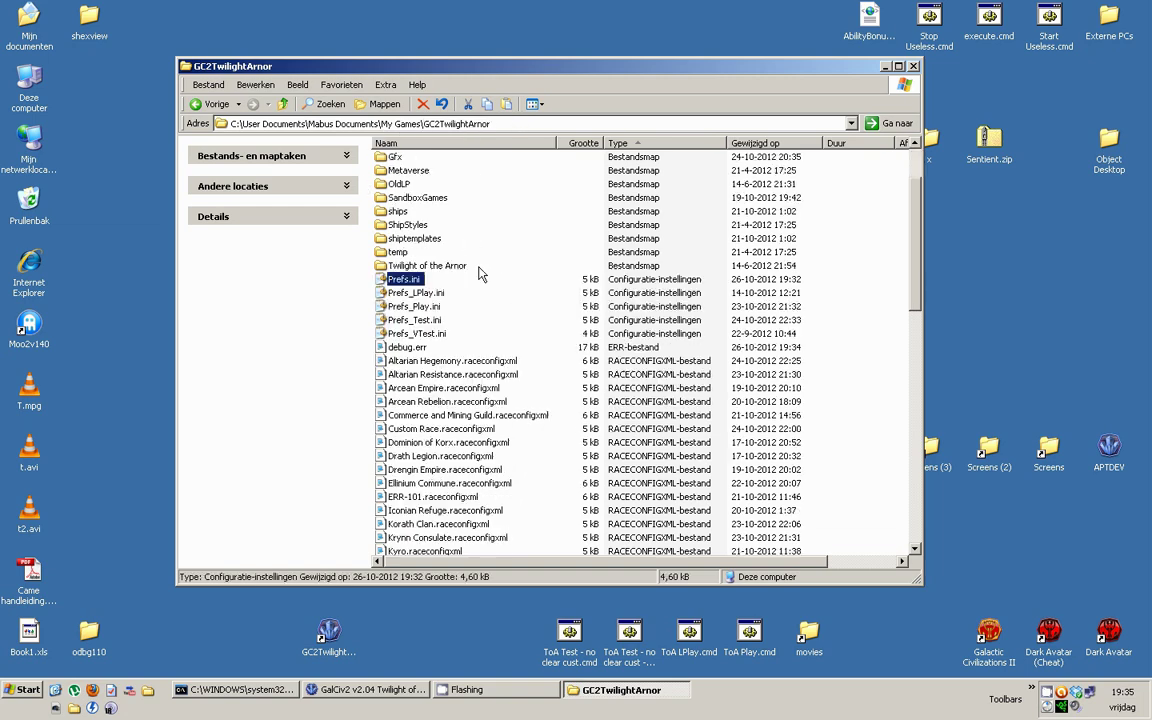
pyautogui.scroll(-3, 378, 232)
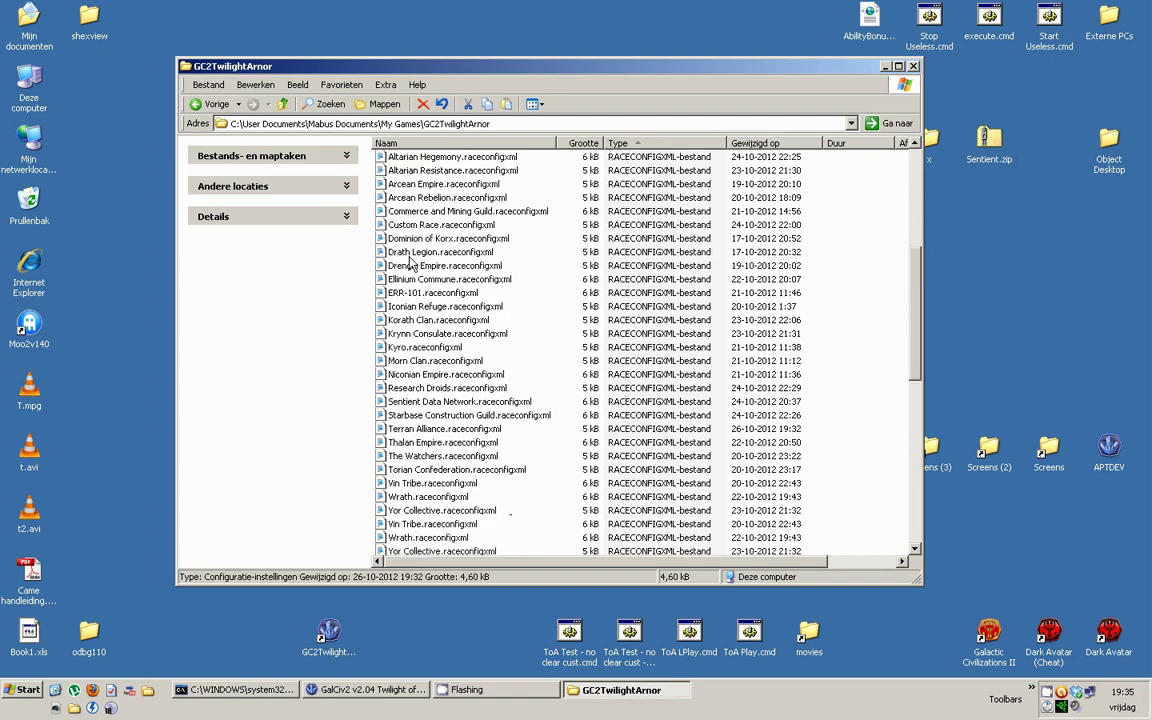
pyautogui.scroll(1, 333, 258)
pyautogui.click(446, 199)
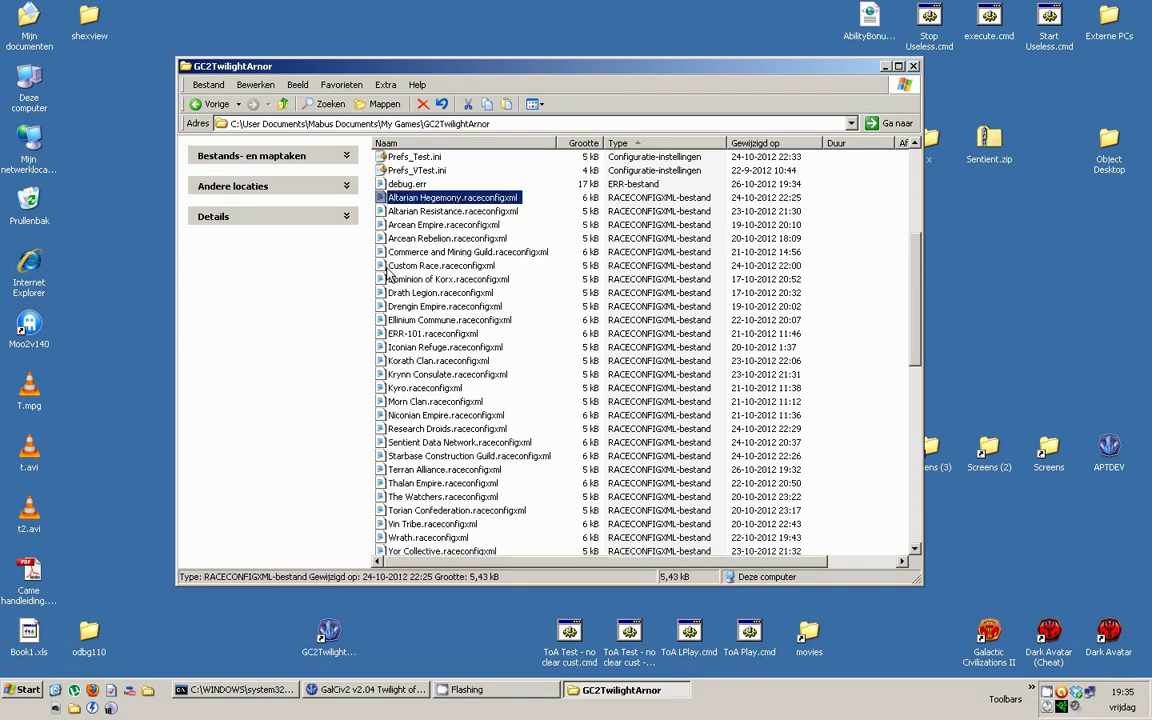
pyautogui.scroll(-2, 400, 330)
pyautogui.scroll(1, 395, 340)
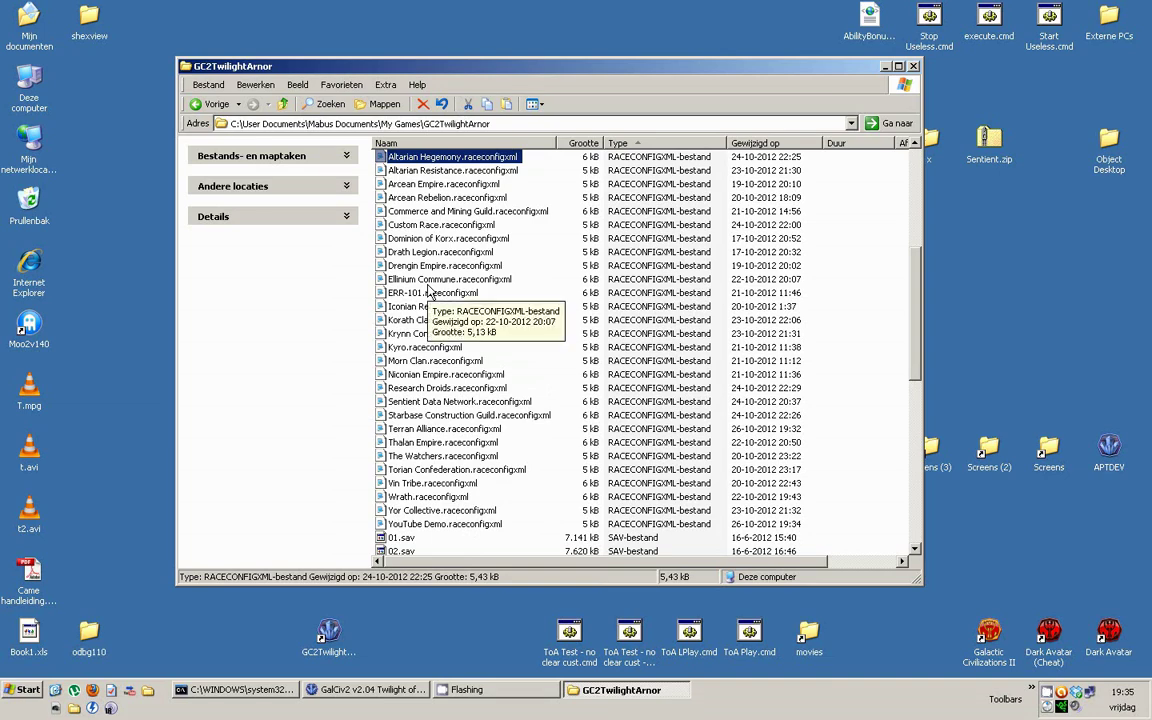
pyautogui.scroll(-12, 473, 386)
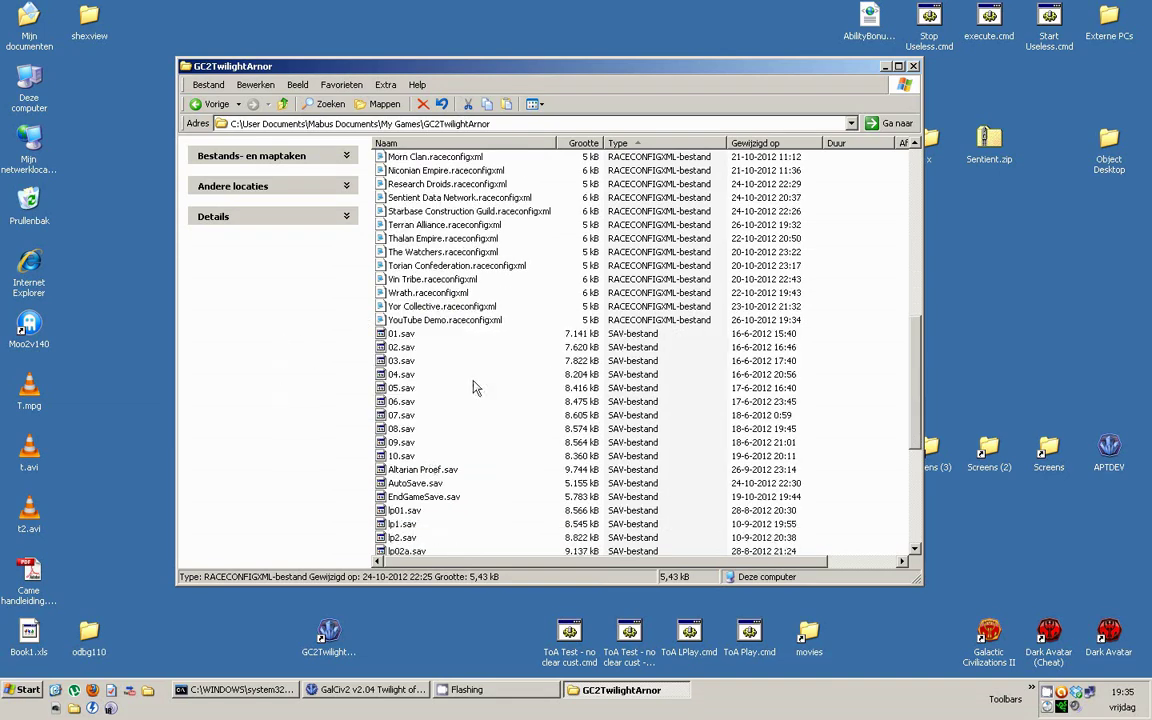
pyautogui.scroll(13, 420, 462)
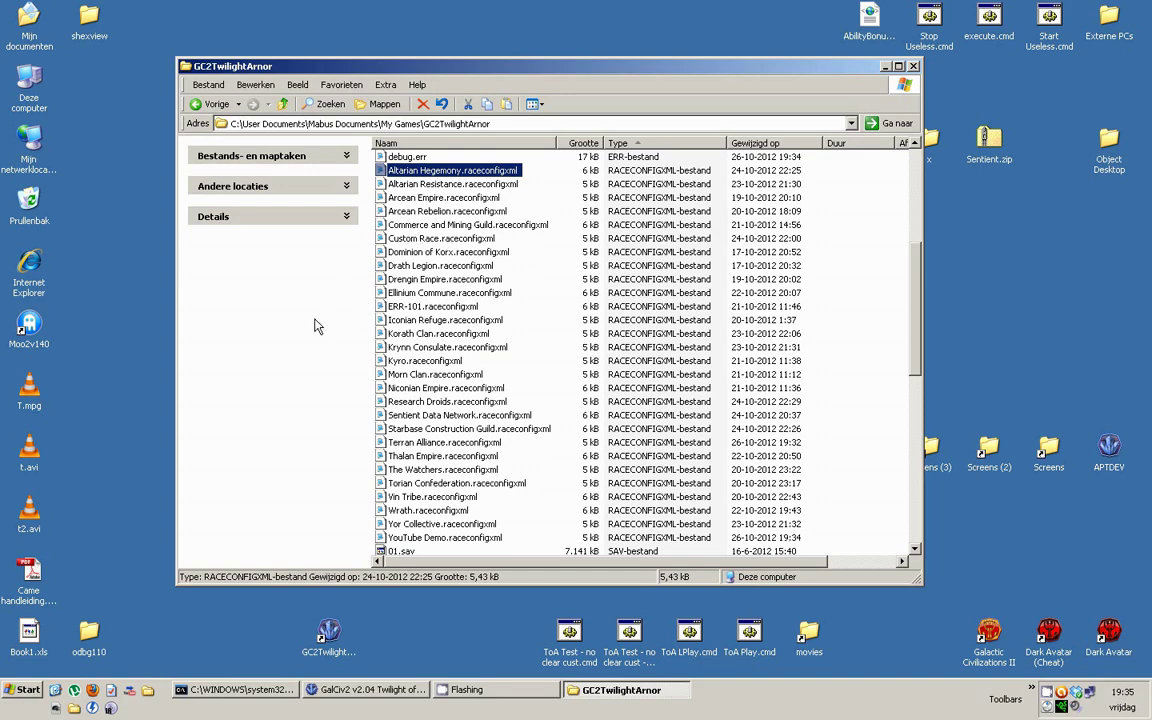
pyautogui.scroll(-1, 305, 328)
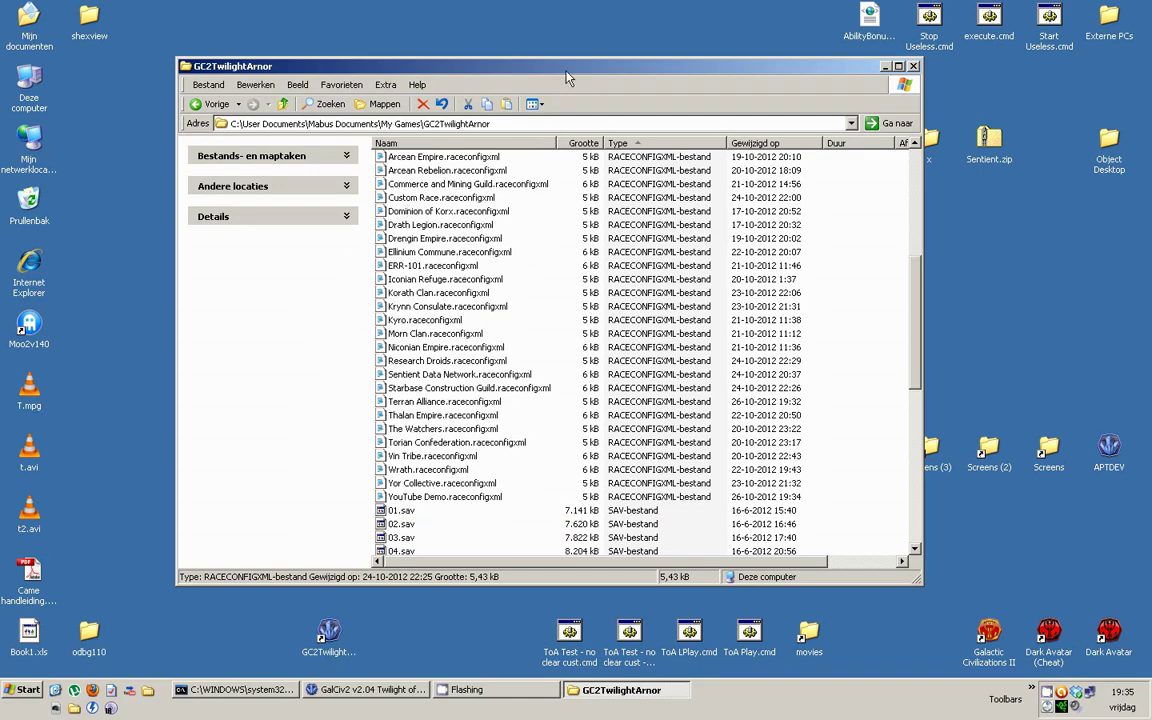
# Step: Open YouTube Demo.raceconfigxml for editing in Notepad and reposition its window
pyautogui.moveTo(568, 71); pyautogui.dragTo(618, 65)
pyautogui.click(480, 490)
pyautogui.rightClick(467, 490)
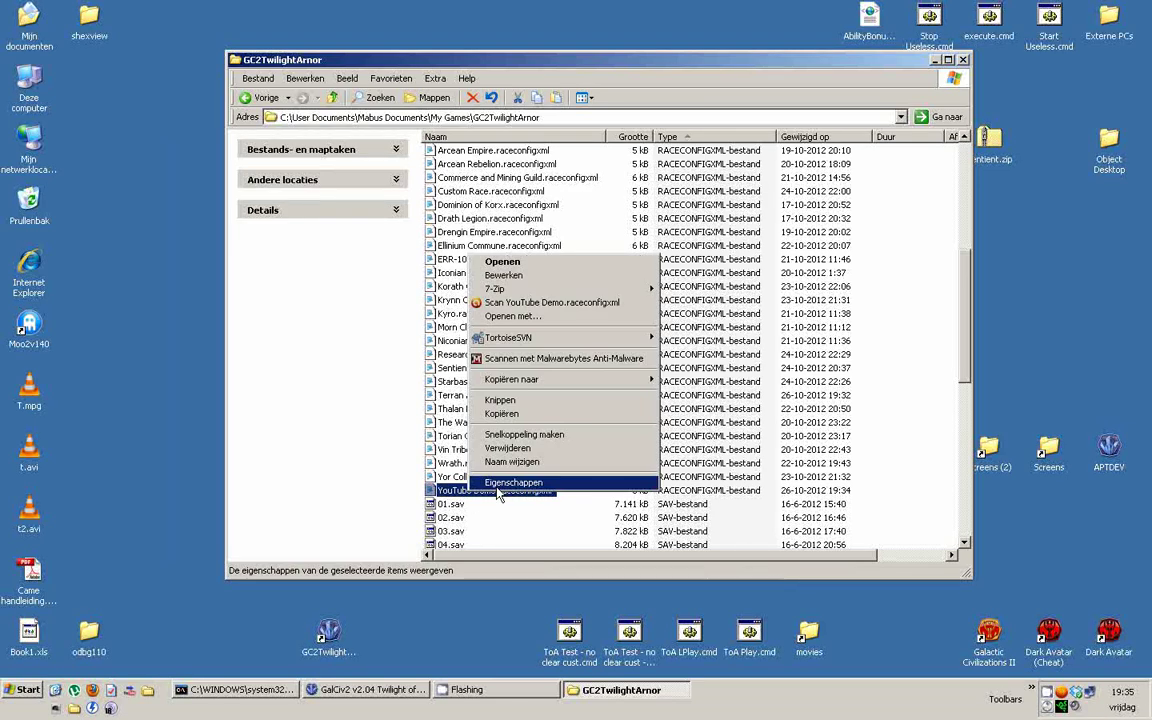
pyautogui.click(503, 275)
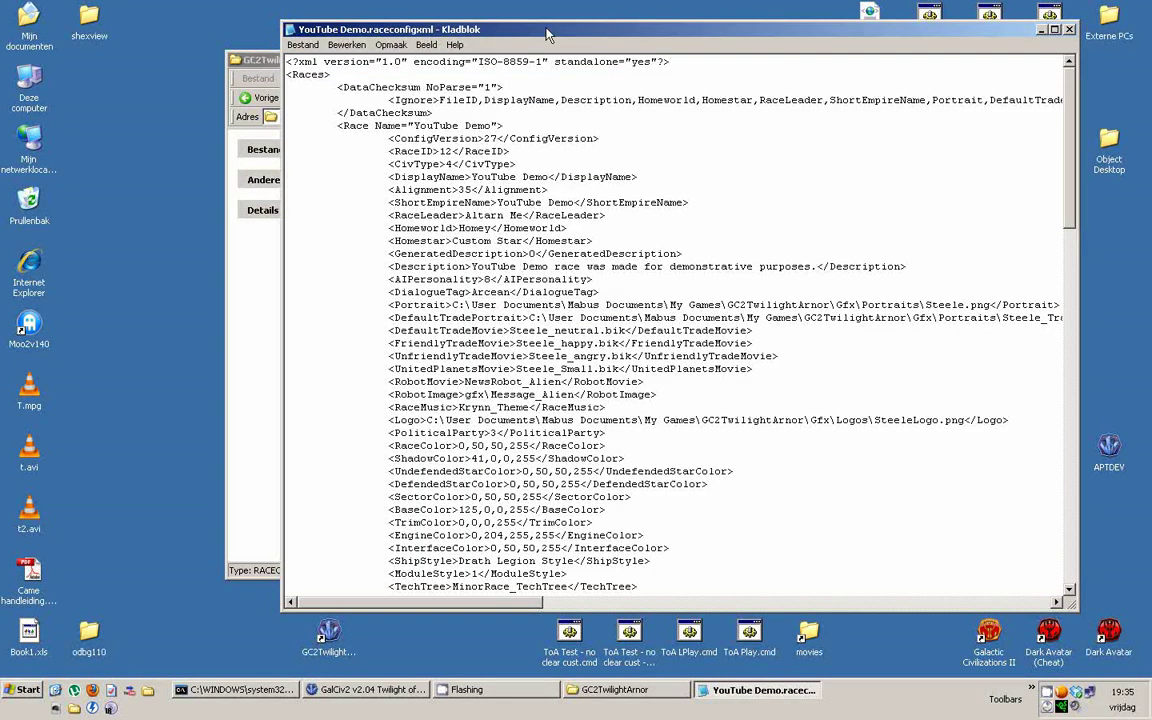
pyautogui.moveTo(587, 37); pyautogui.dragTo(487, 36)
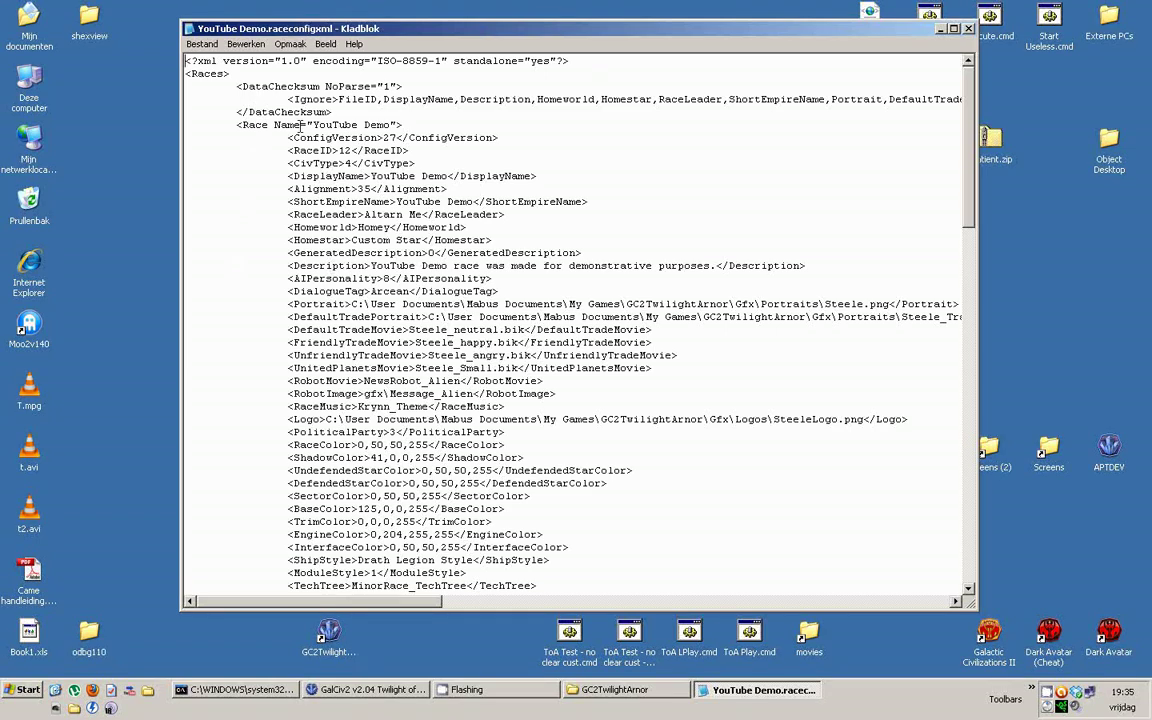
# Step: Switch back to GalCiv2, discard the new custom race, and open the YouTube Demo opponent's starting abilities for editing
pyautogui.click(377, 691)
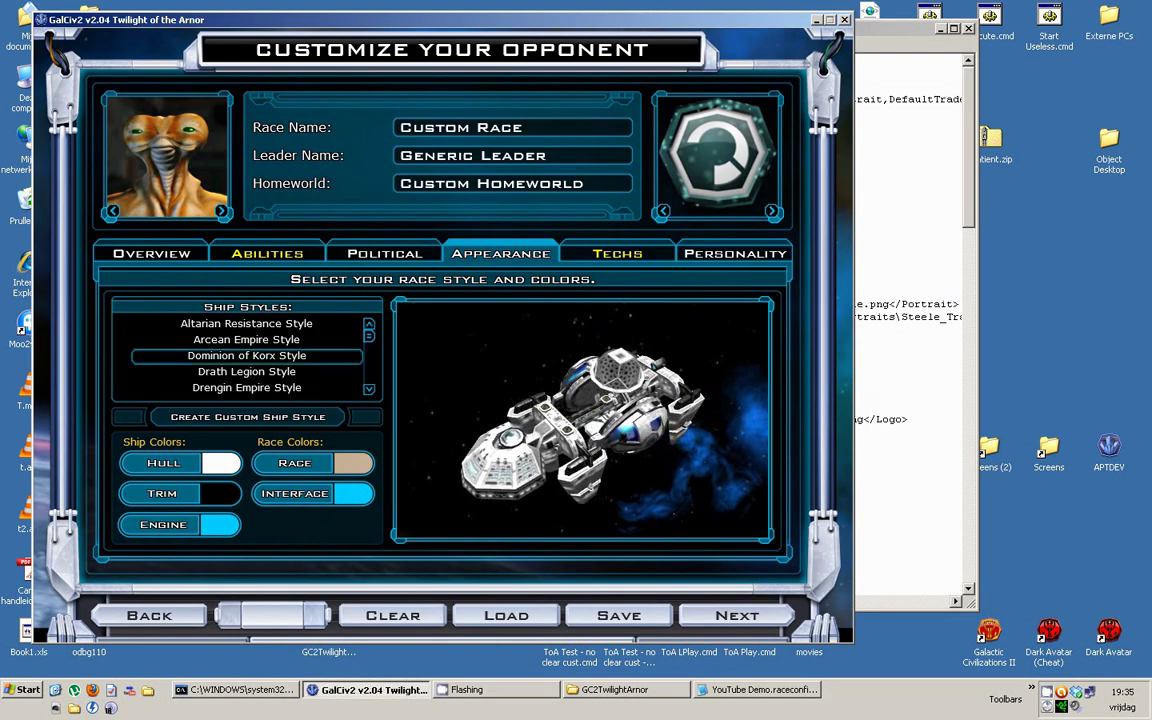
pyautogui.click(111, 626)
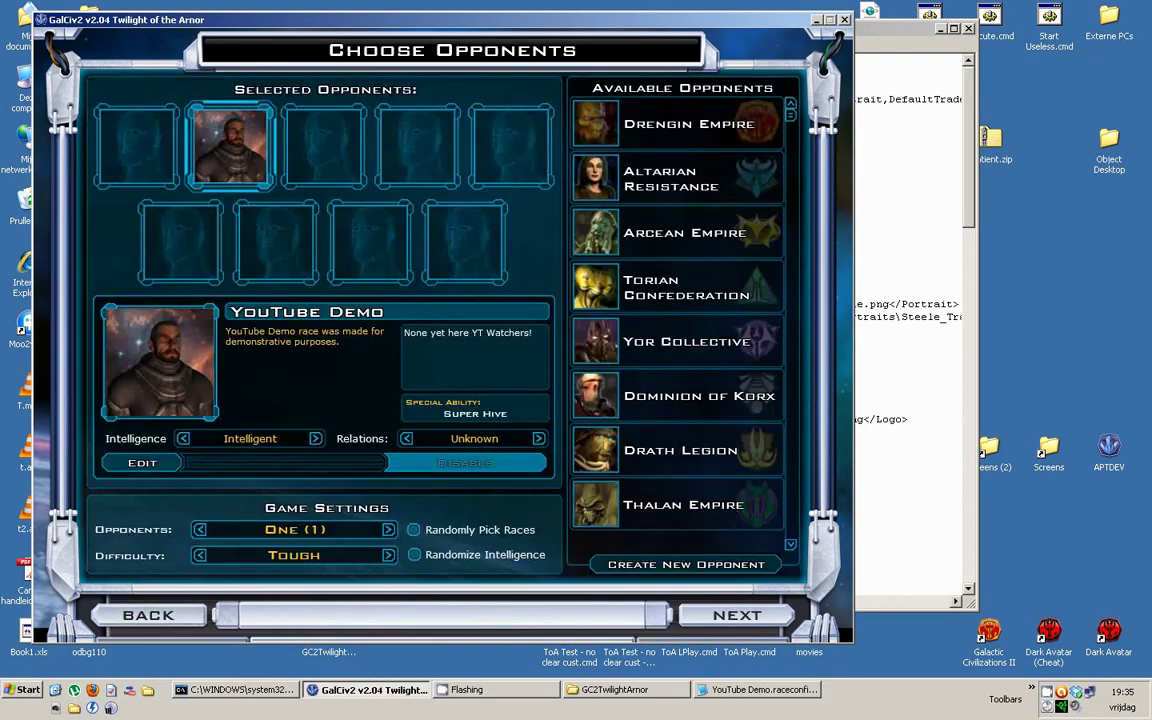
pyautogui.click(152, 464)
pyautogui.click(923, 220)
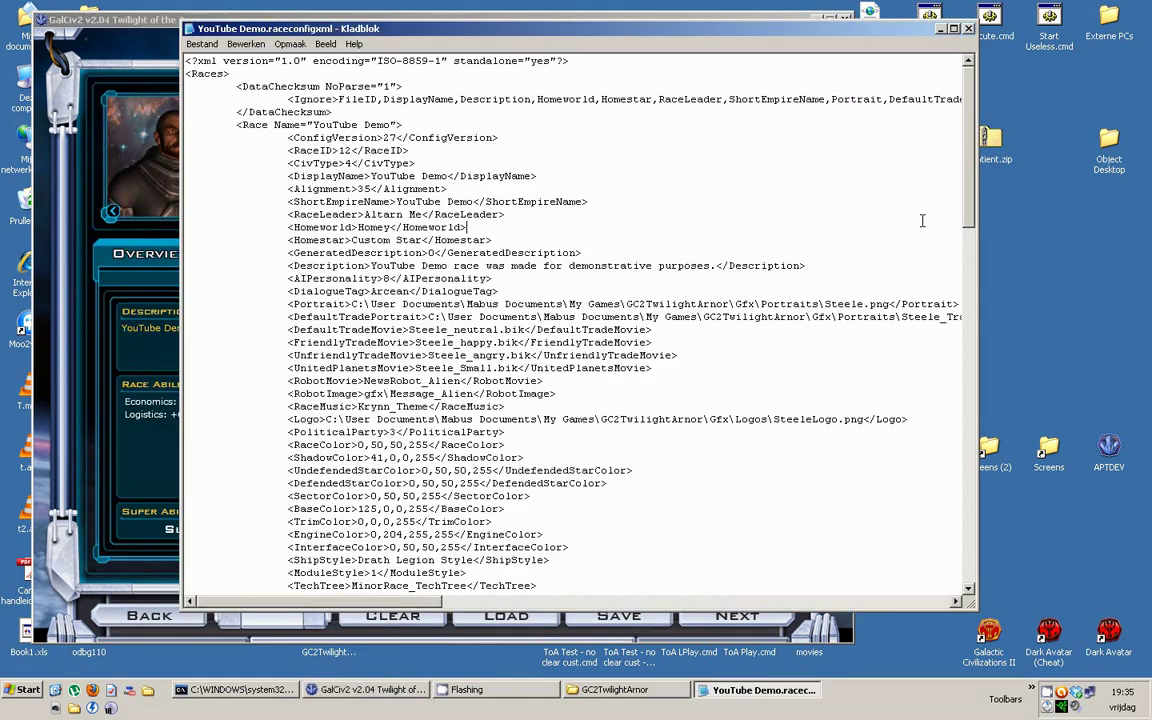
pyautogui.click(95, 269)
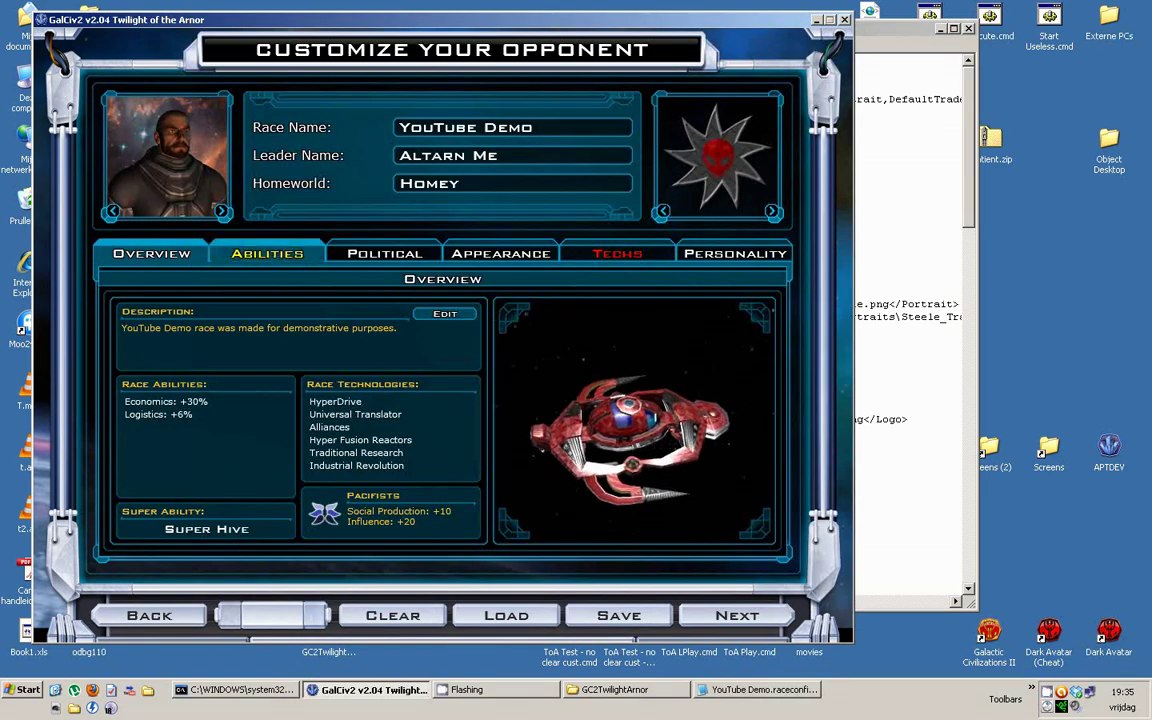
pyautogui.click(267, 253)
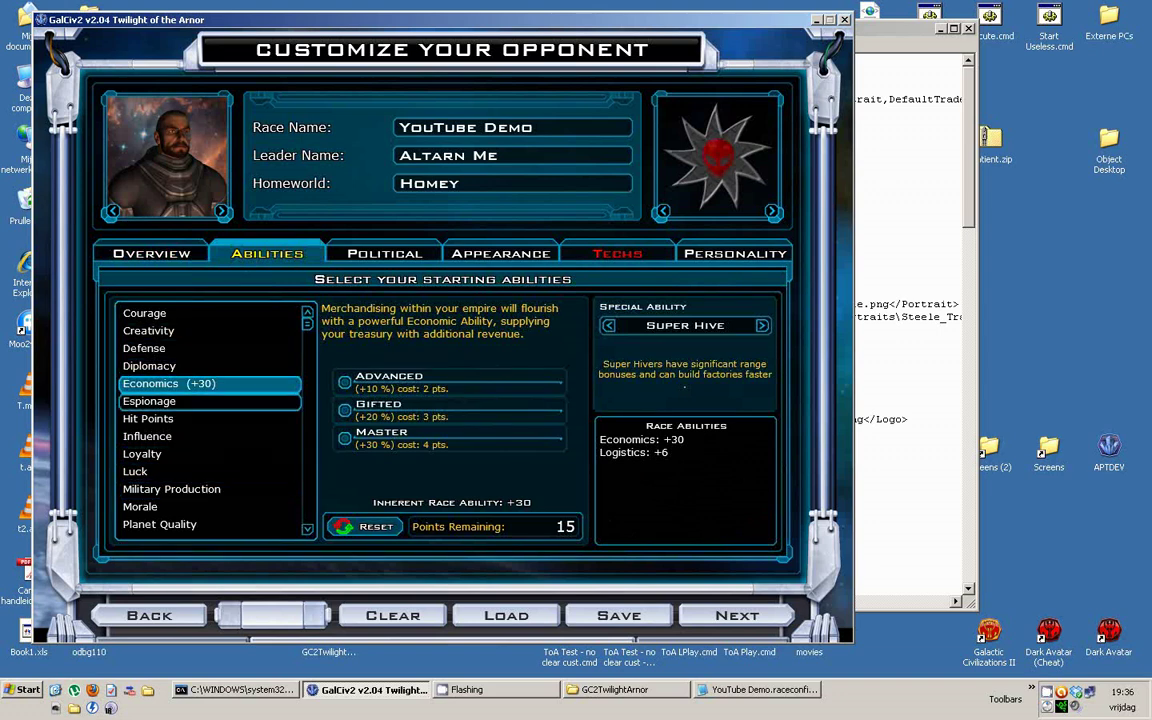
# Step: Look through the list of starting abilities, including Diplomacy, and switch back to the race configuration file in Notepad
pyautogui.scroll(-4, 210, 375)
pyautogui.scroll(2, 210, 383)
pyautogui.scroll(3, 210, 383)
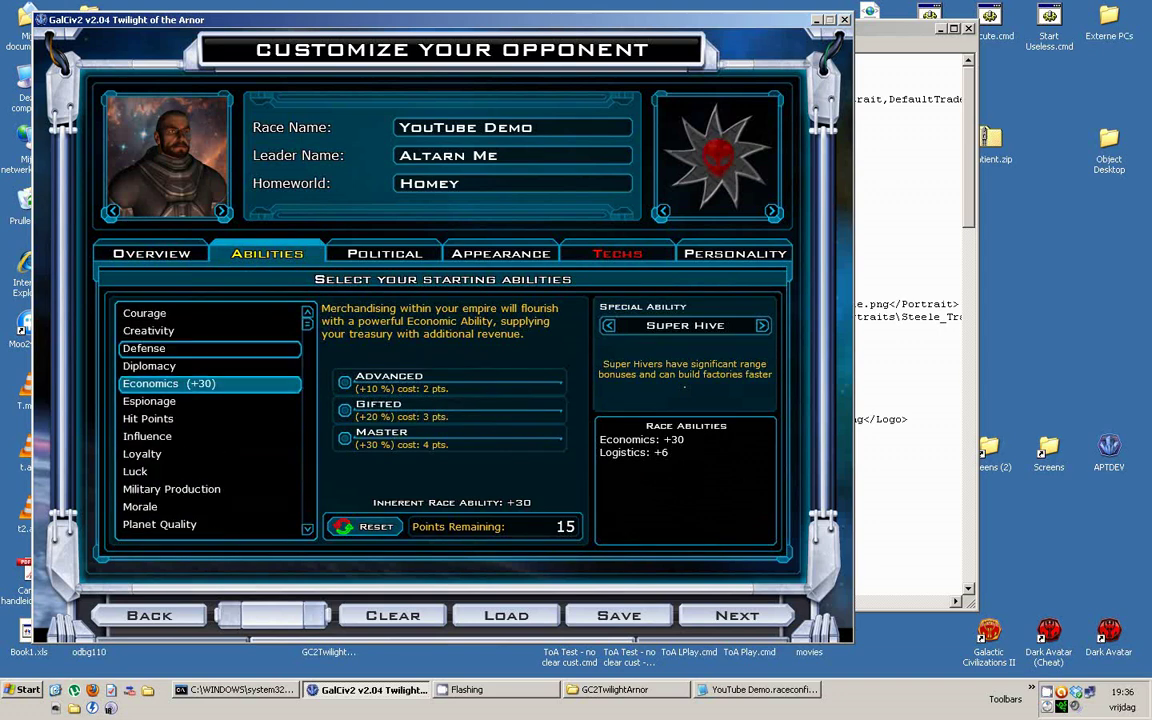
pyautogui.scroll(-2, 210, 383)
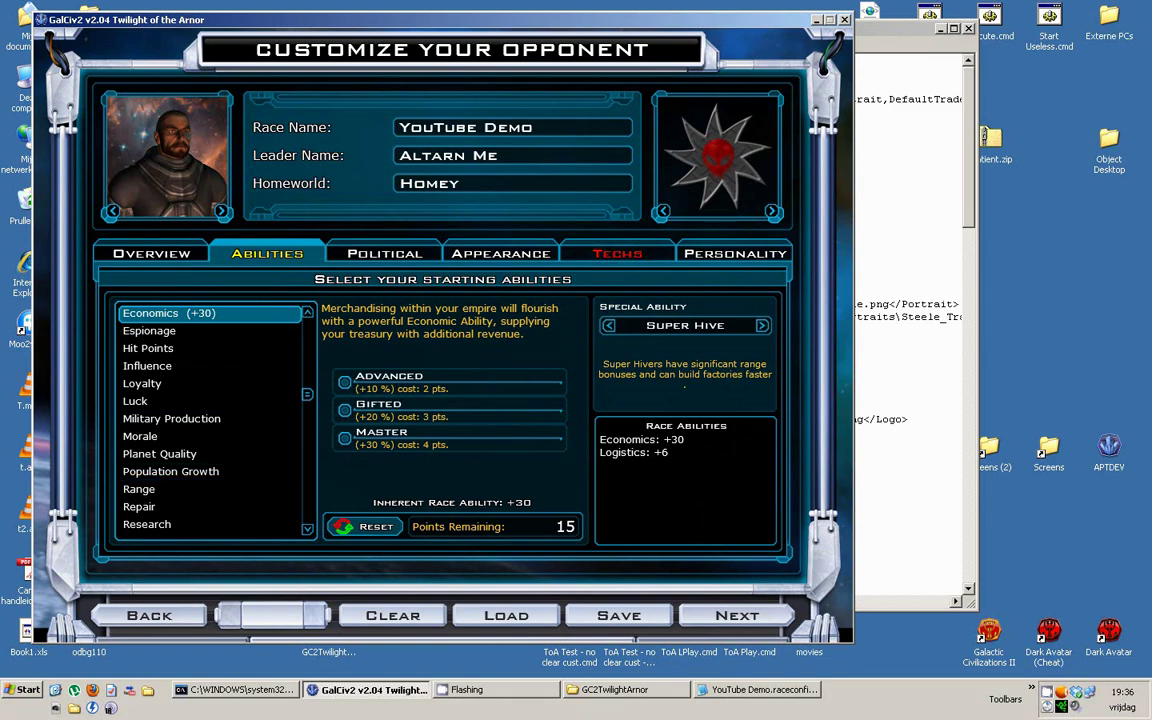
pyautogui.scroll(-4, 210, 401)
pyautogui.scroll(3, 210, 401)
pyautogui.scroll(-1, 210, 401)
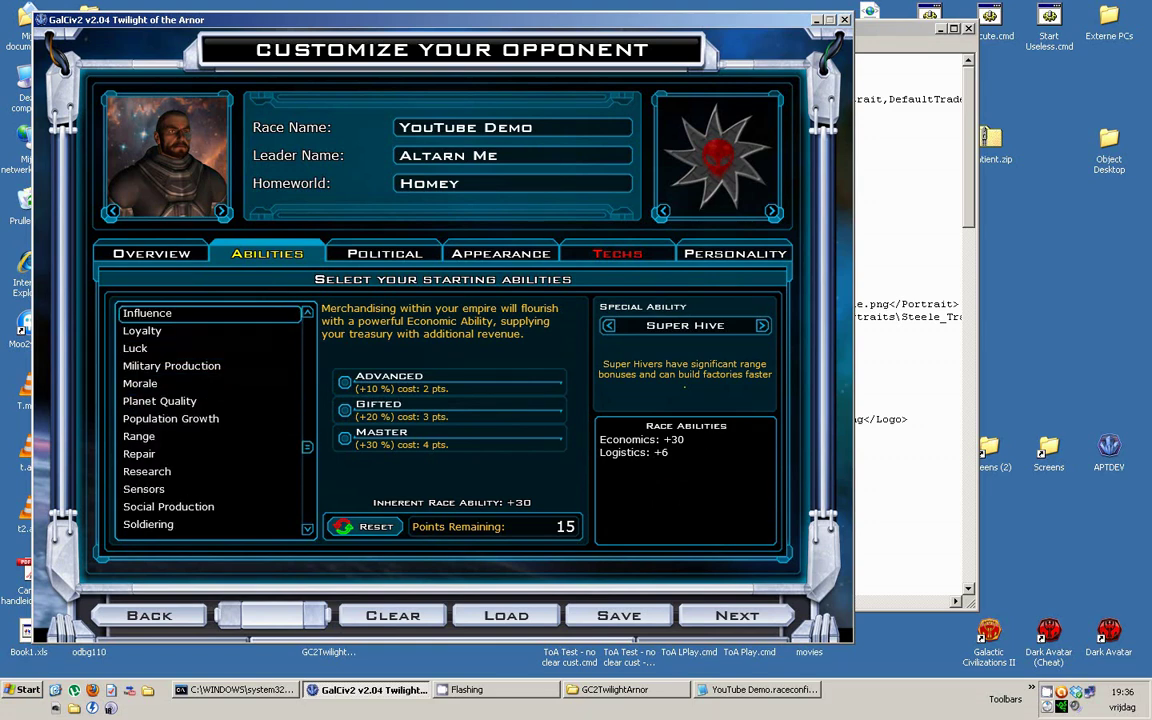
pyautogui.scroll(-3, 210, 401)
pyautogui.scroll(4, 210, 313)
pyautogui.scroll(3, 210, 366)
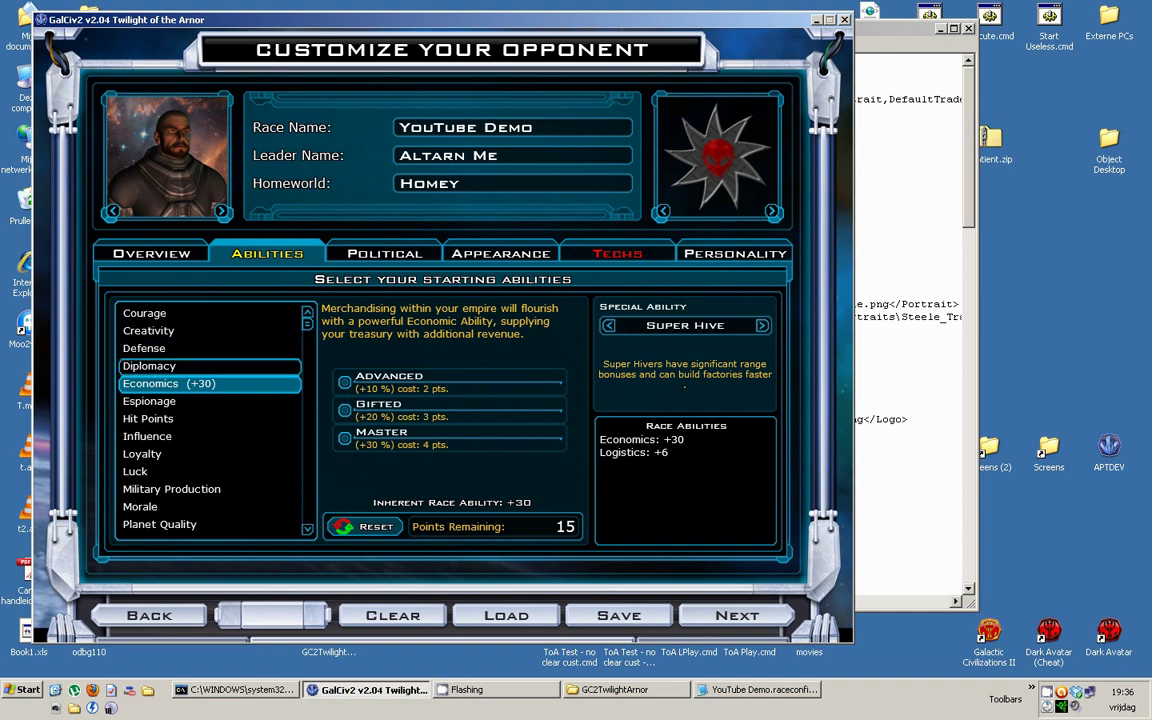
pyautogui.click(210, 366)
pyautogui.click(888, 274)
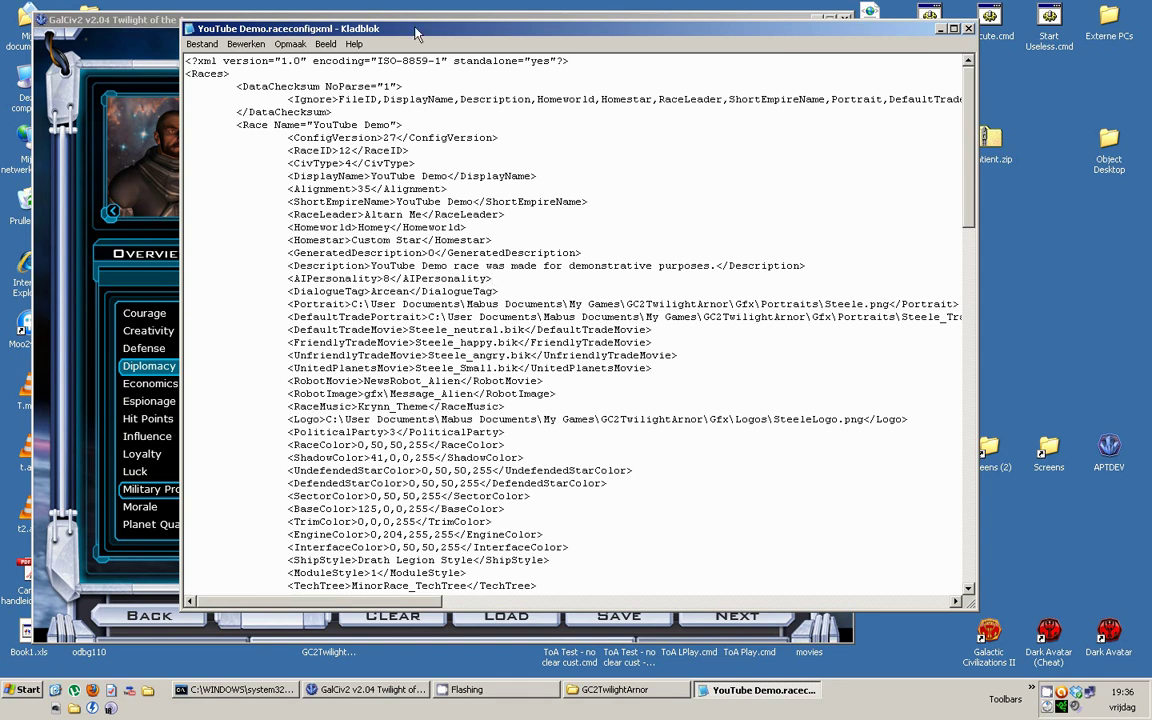
# Step: Arrange the Notepad and GalCiv2 windows side by side and bring the game's opponent editor to the front
pyautogui.moveTo(414, 30); pyautogui.dragTo(820, 38)
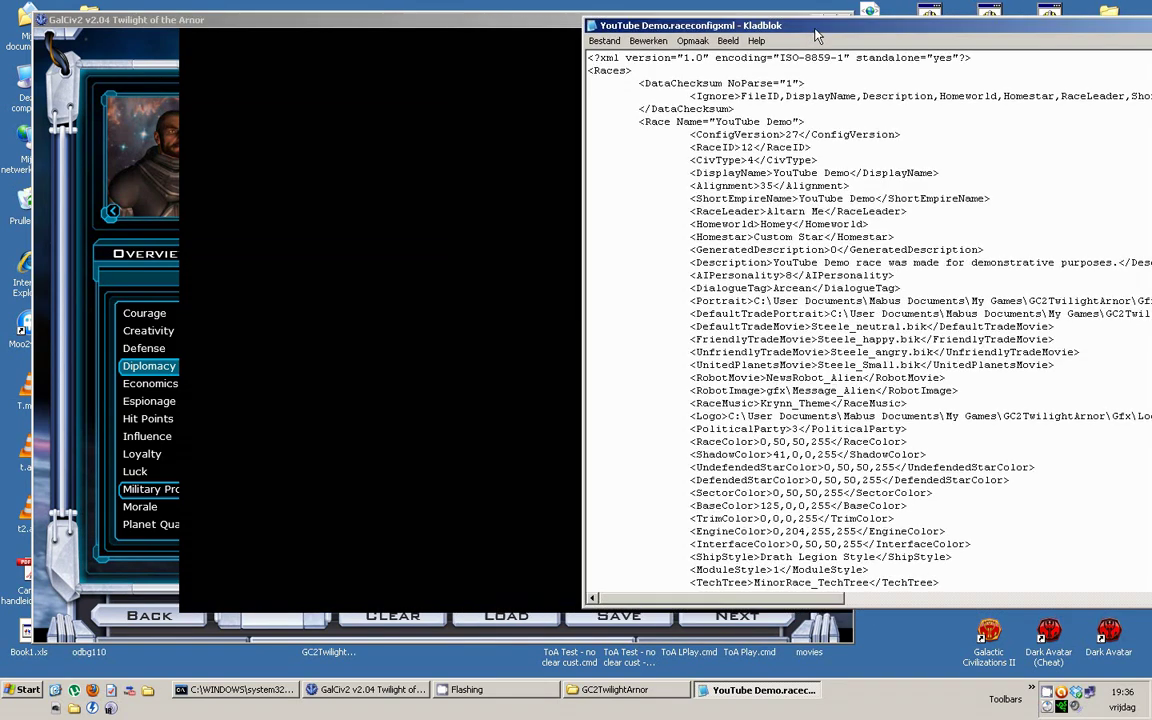
pyautogui.click(40, 198)
pyautogui.moveTo(425, 22); pyautogui.dragTo(401, 7)
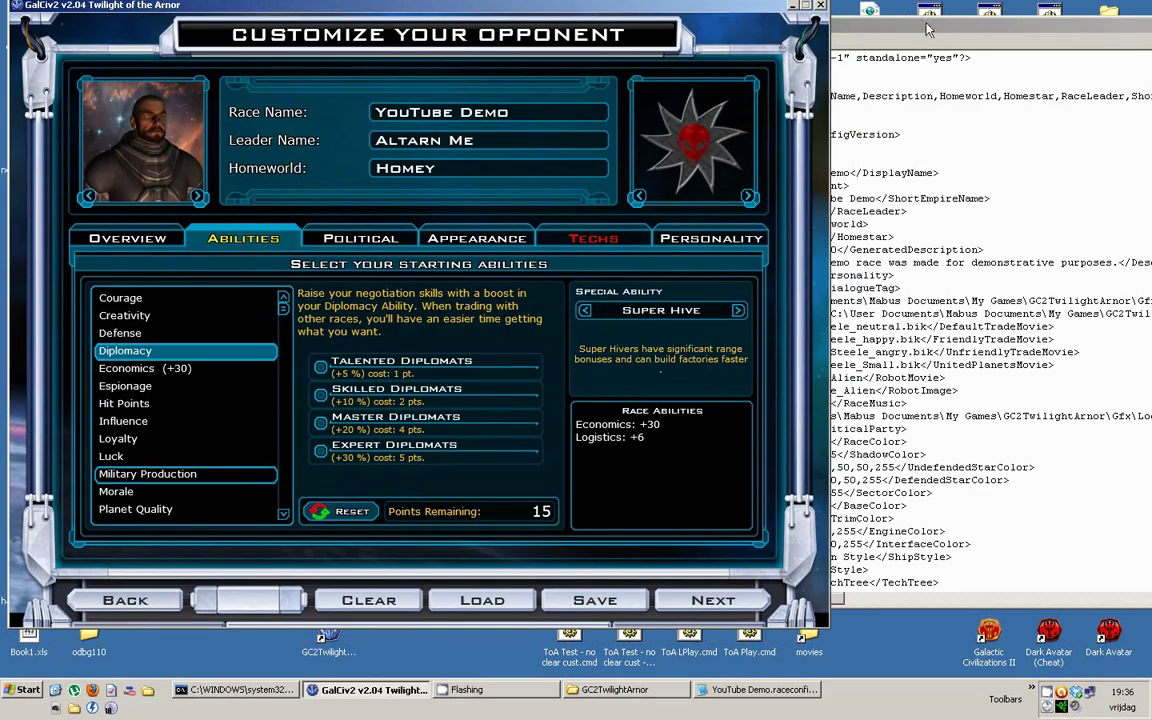
pyautogui.click(834, 24)
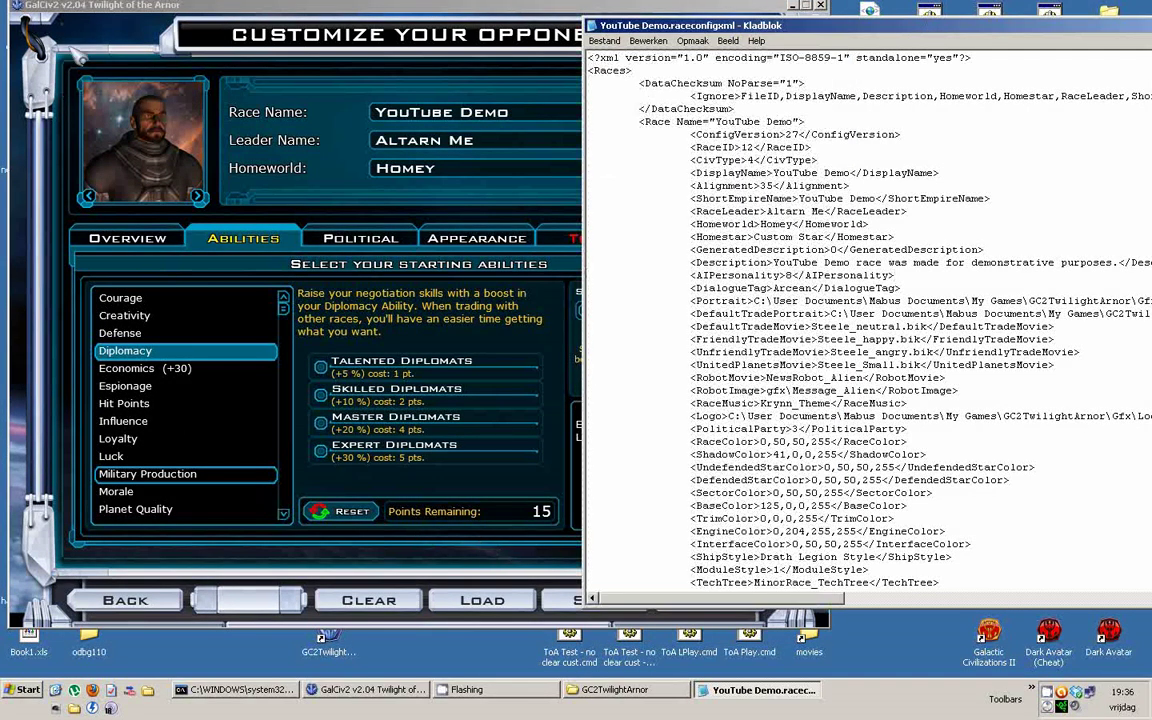
pyautogui.click(463, 19)
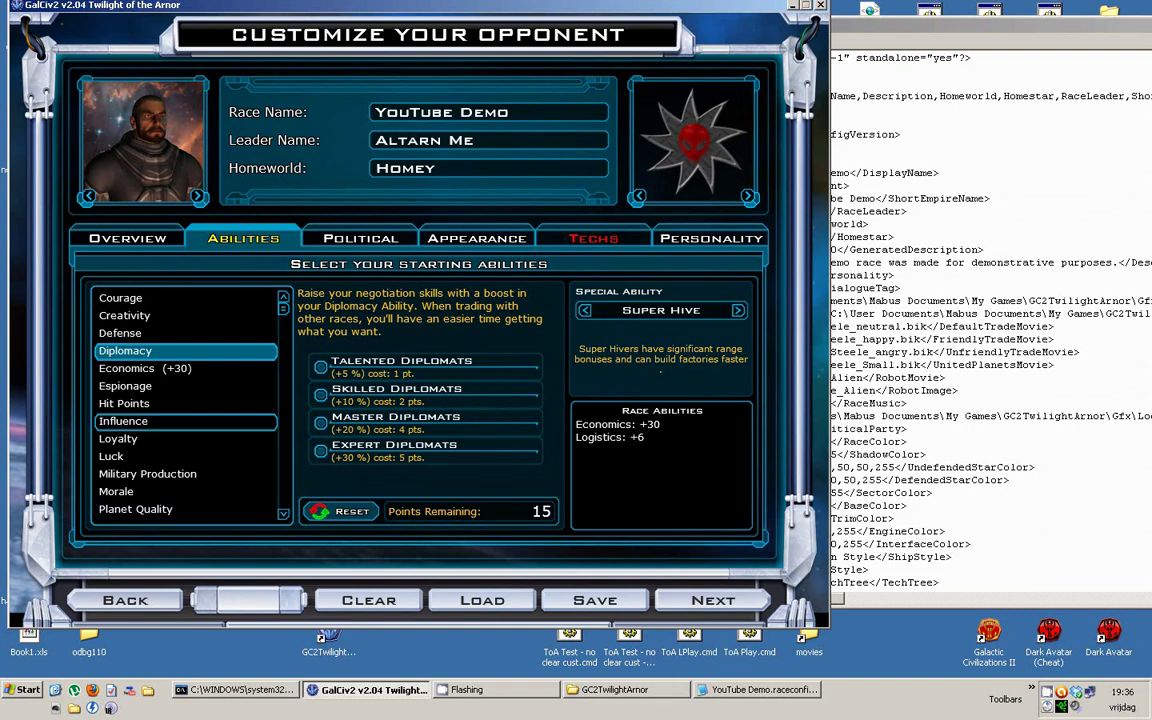
# Step: Inspect the launch parameters, including cheat, in the target of the GC2TwilightOfTheArnor.exe desktop shortcut and close its properties without changes
pyautogui.rightClick(328, 640)
pyautogui.click(345, 632)
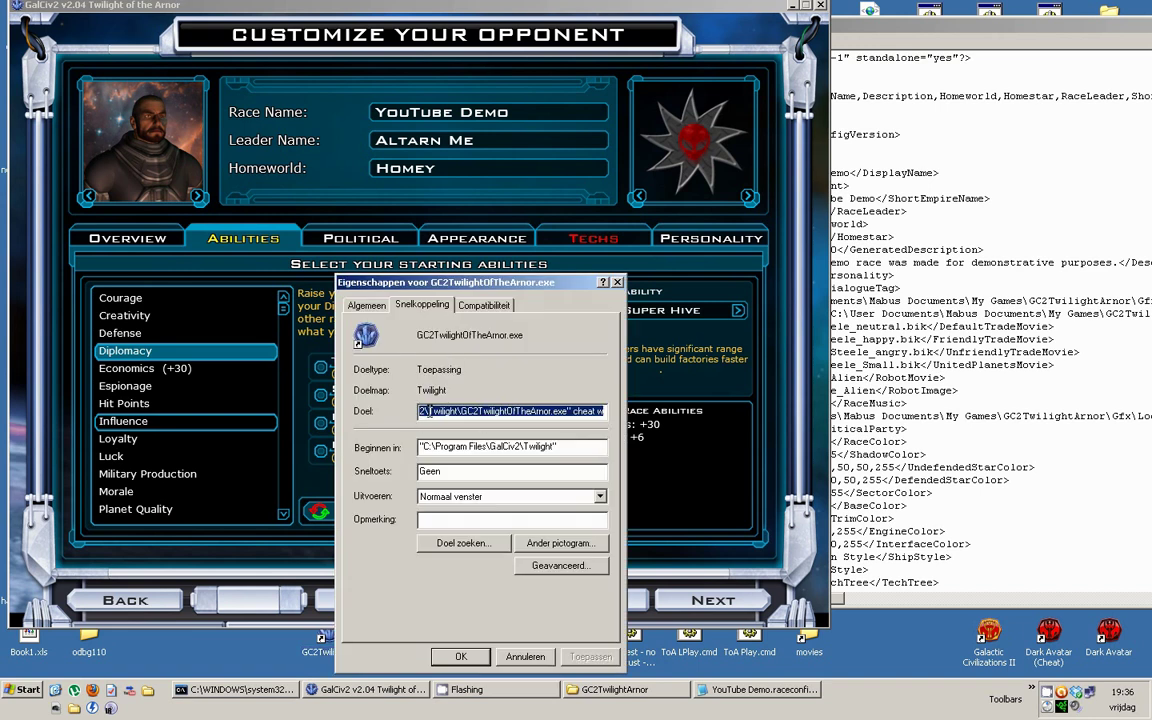
pyautogui.moveTo(572, 412); pyautogui.dragTo(653, 412)
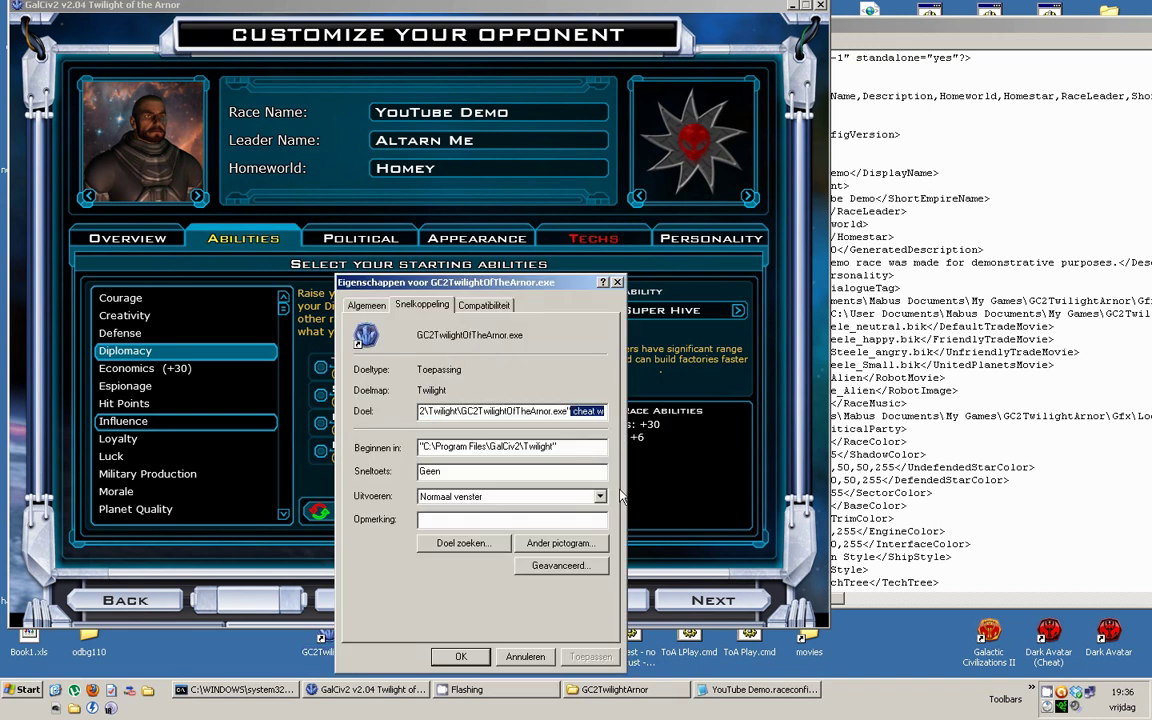
pyautogui.click(596, 412)
pyautogui.hotkey('shift', 'End')
pyautogui.hotkey('ctrl', 'shift', 'Left')
pyautogui.click(598, 411)
pyautogui.doubleClick(575, 412)
pyautogui.click(519, 657)
# Step: Check YouTube Demo.raceconfigxml in the GC2TwilightArnor folder and compare the opened file with the opponent editor in GalCiv2
pyautogui.click(926, 96)
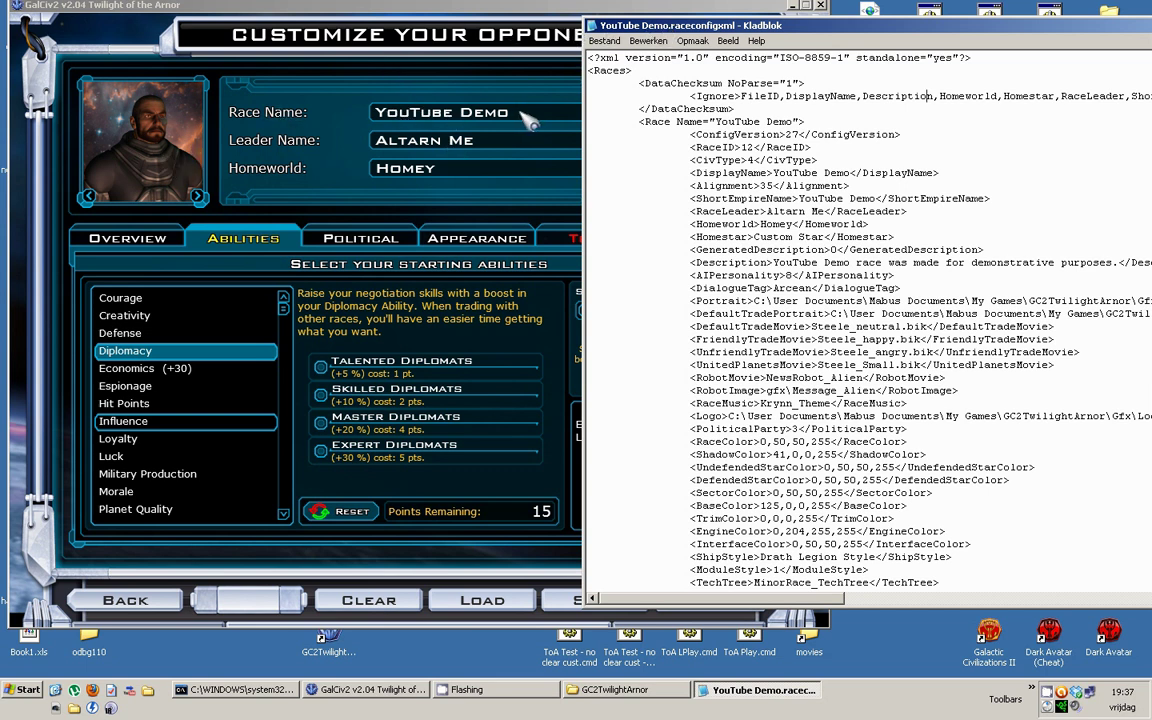
pyautogui.click(621, 689)
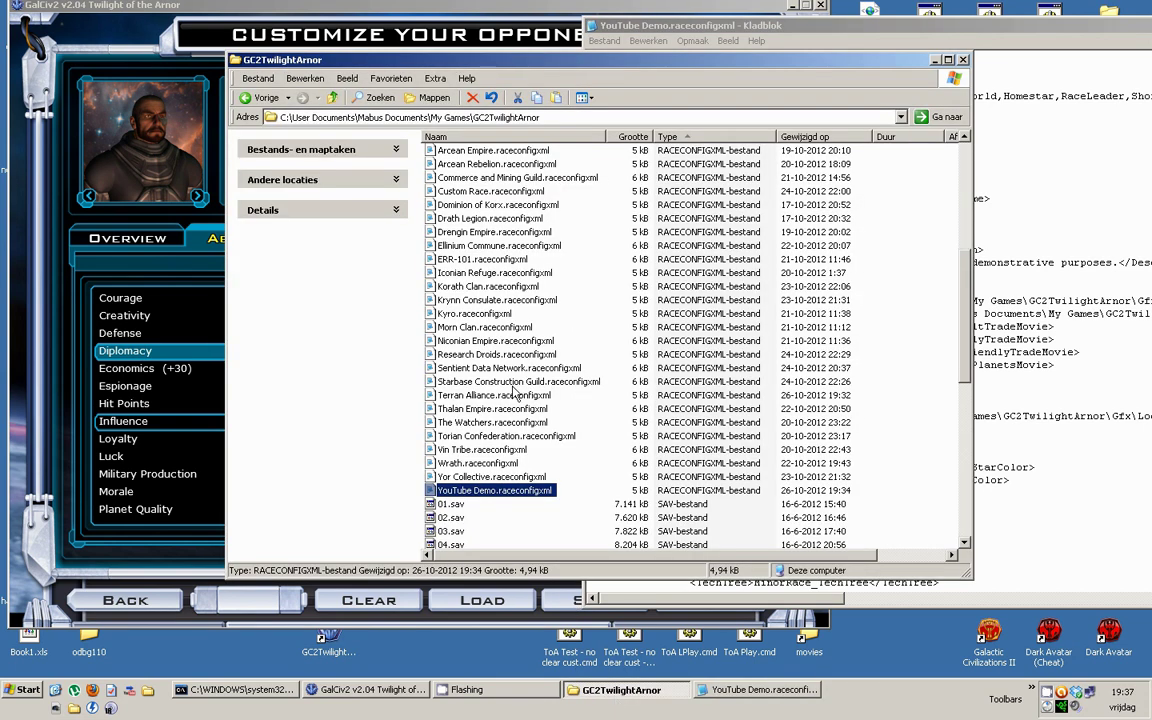
pyautogui.click(790, 25)
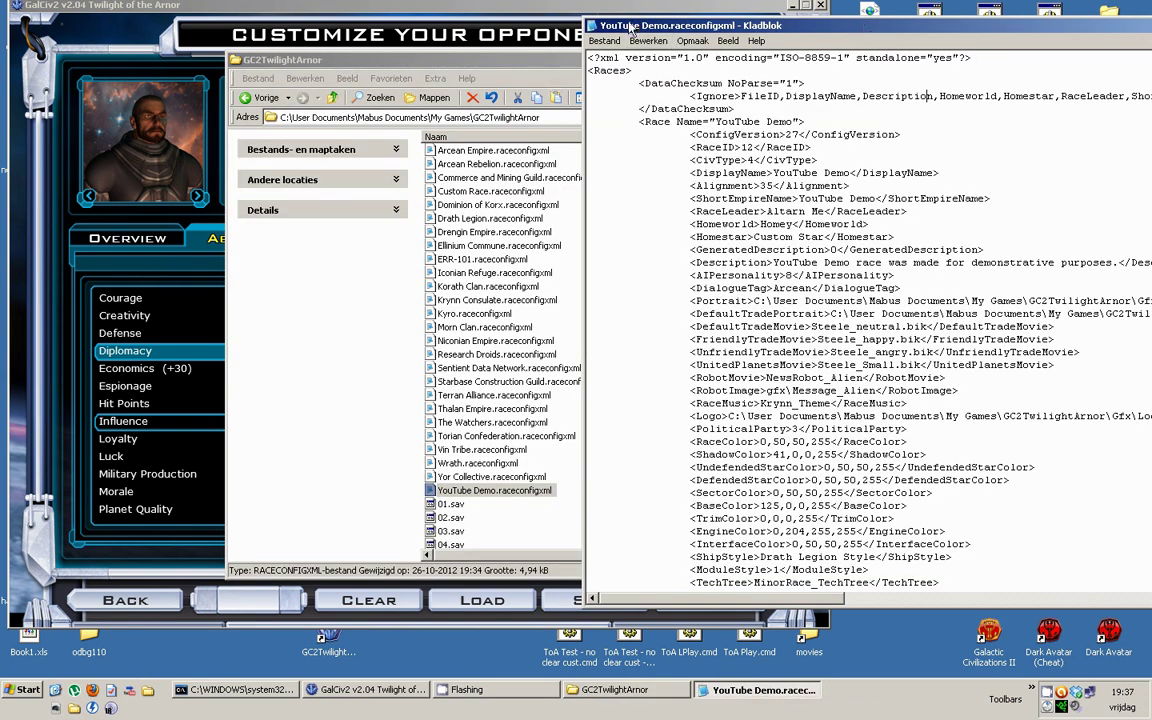
pyautogui.click(236, 17)
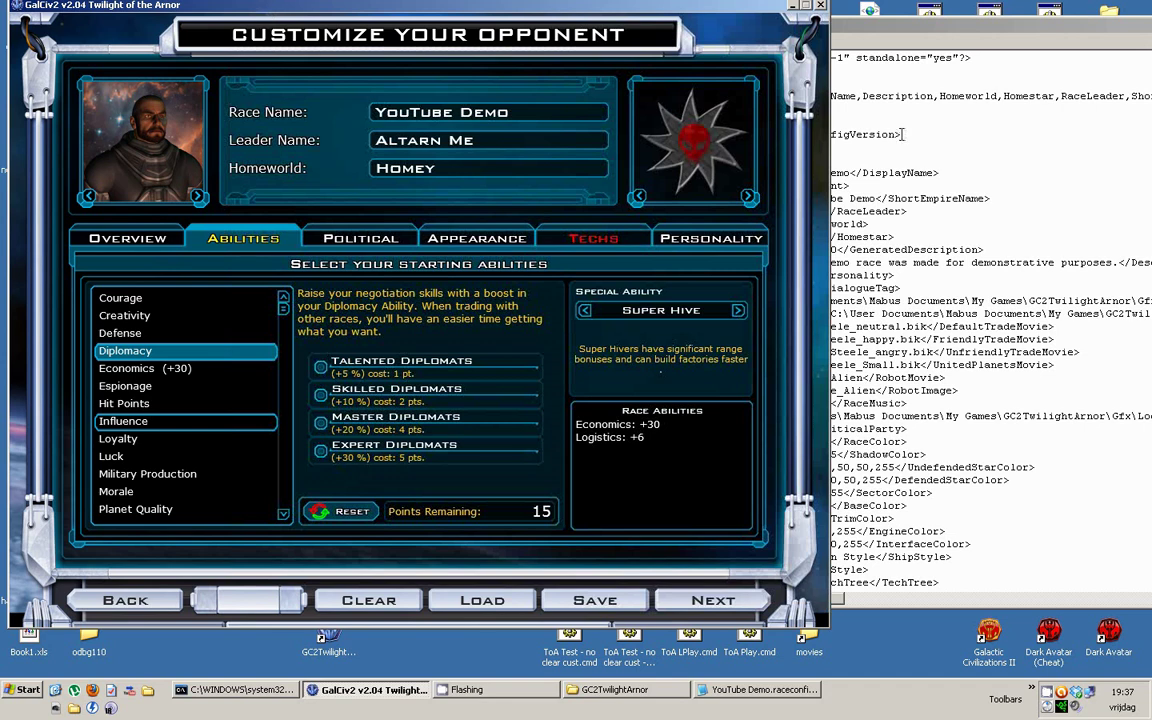
pyautogui.click(903, 133)
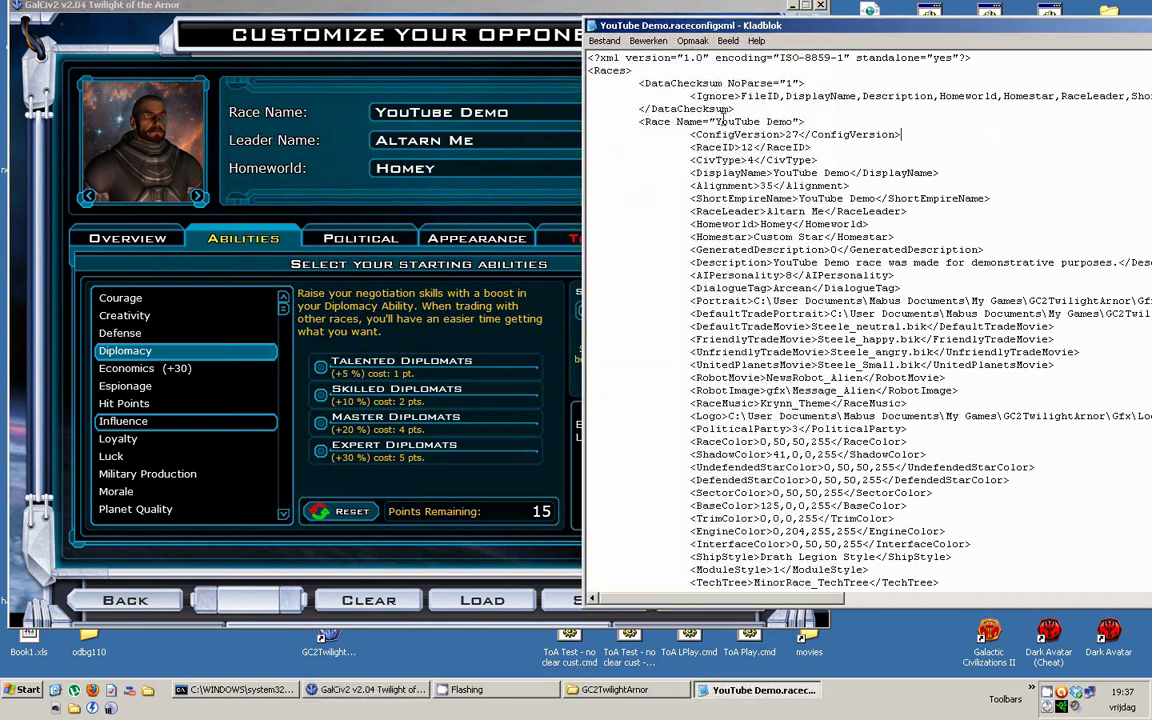
# Step: Examine the Race Name, ConfigVersion, RaceID, CivType and DisplayName entries in the race configuration file
pyautogui.moveTo(716, 121); pyautogui.dragTo(806, 121)
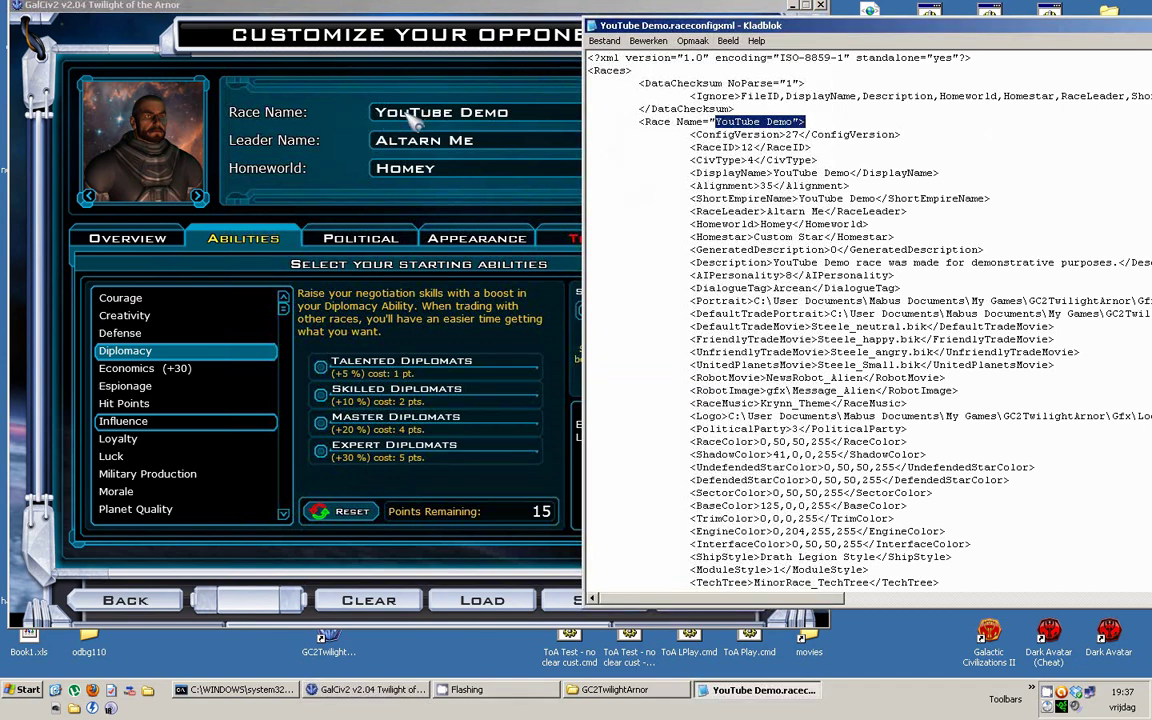
pyautogui.click(799, 133)
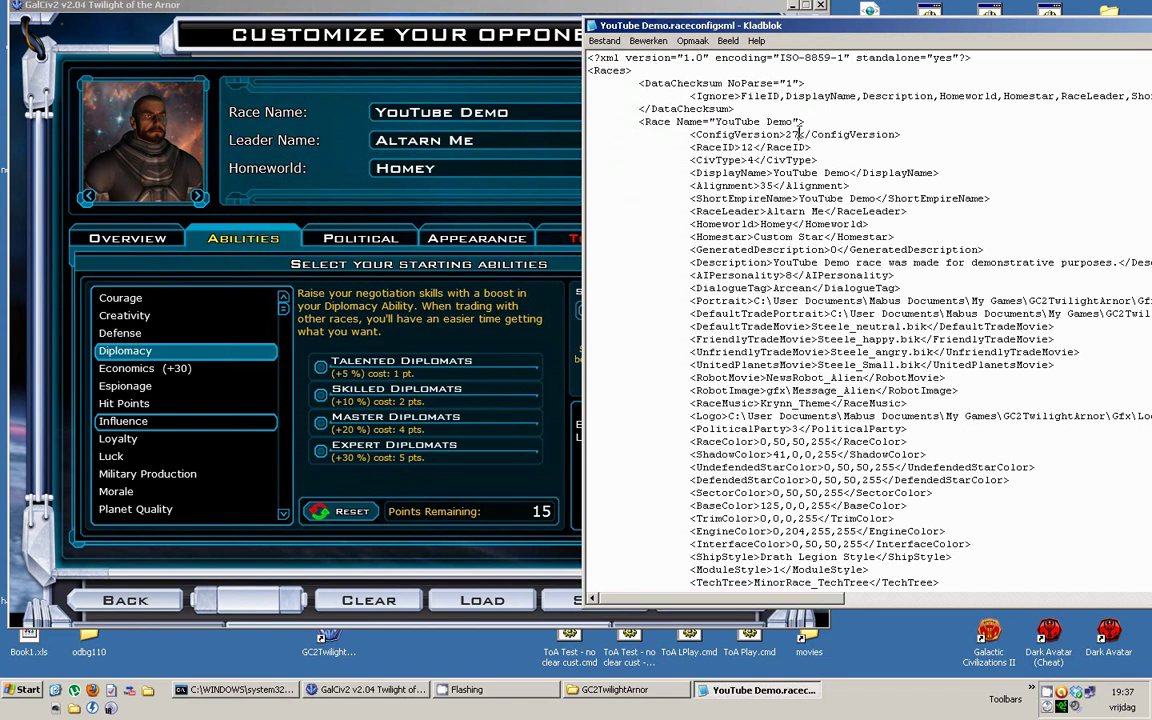
pyautogui.click(781, 148)
pyautogui.click(676, 149)
pyautogui.moveTo(812, 148); pyautogui.dragTo(642, 148)
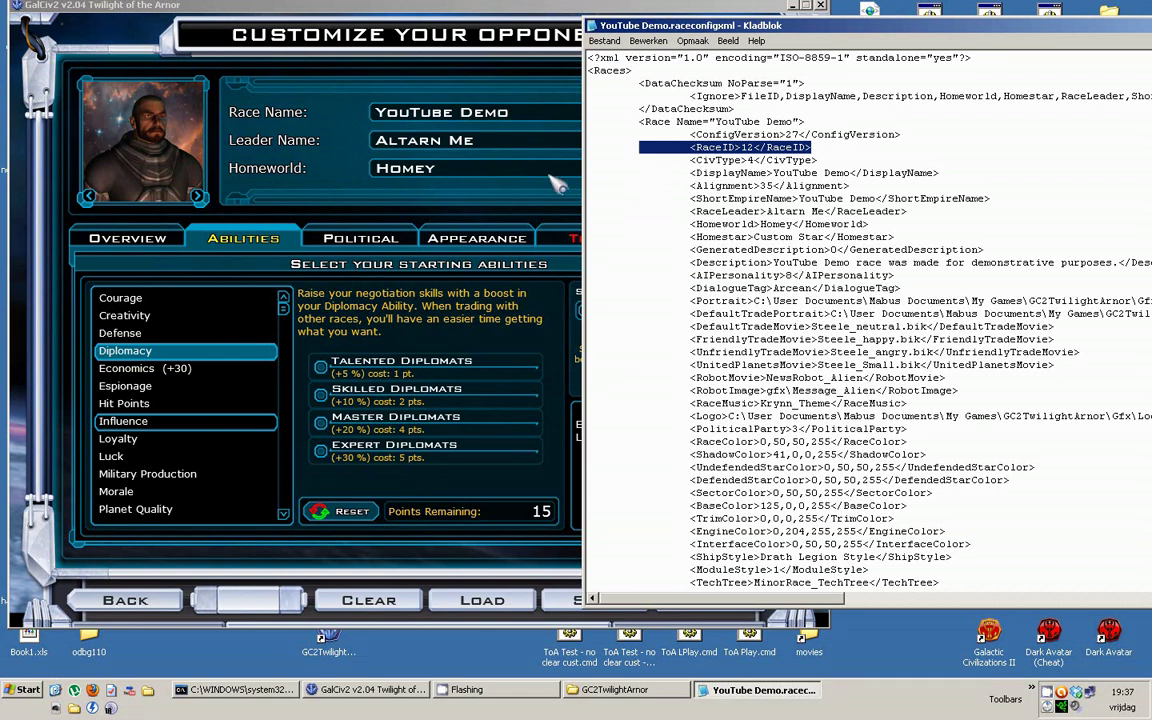
pyautogui.moveTo(825, 161); pyautogui.dragTo(656, 164)
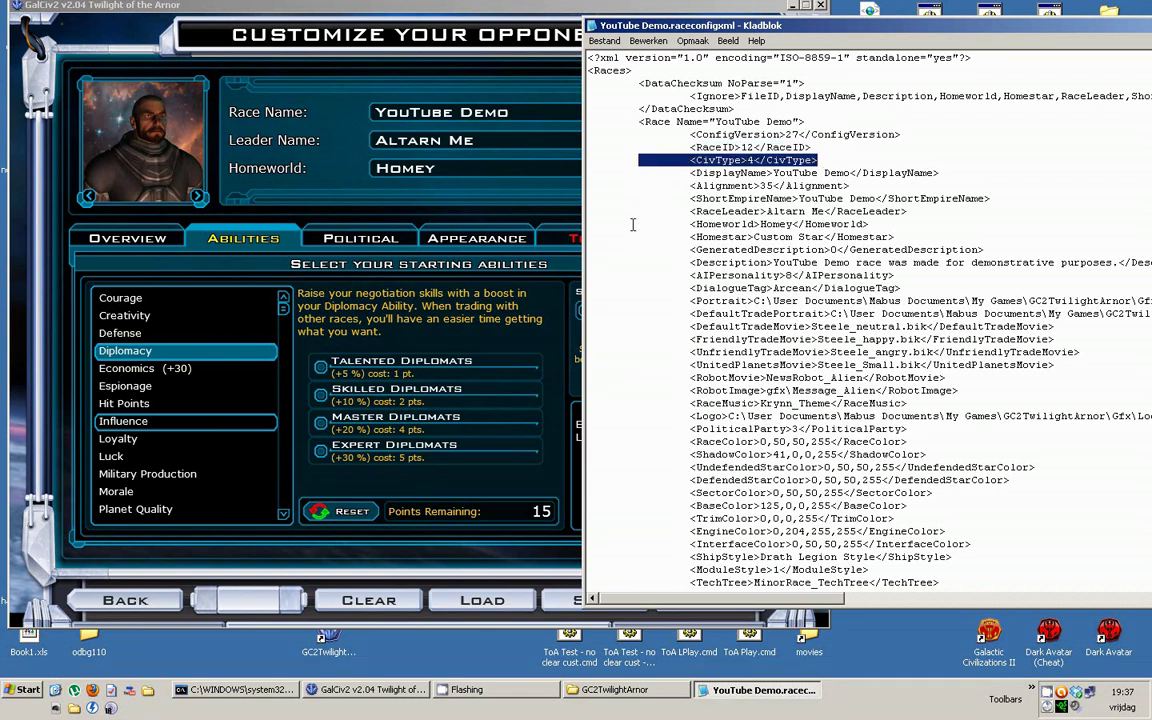
pyautogui.click(735, 151)
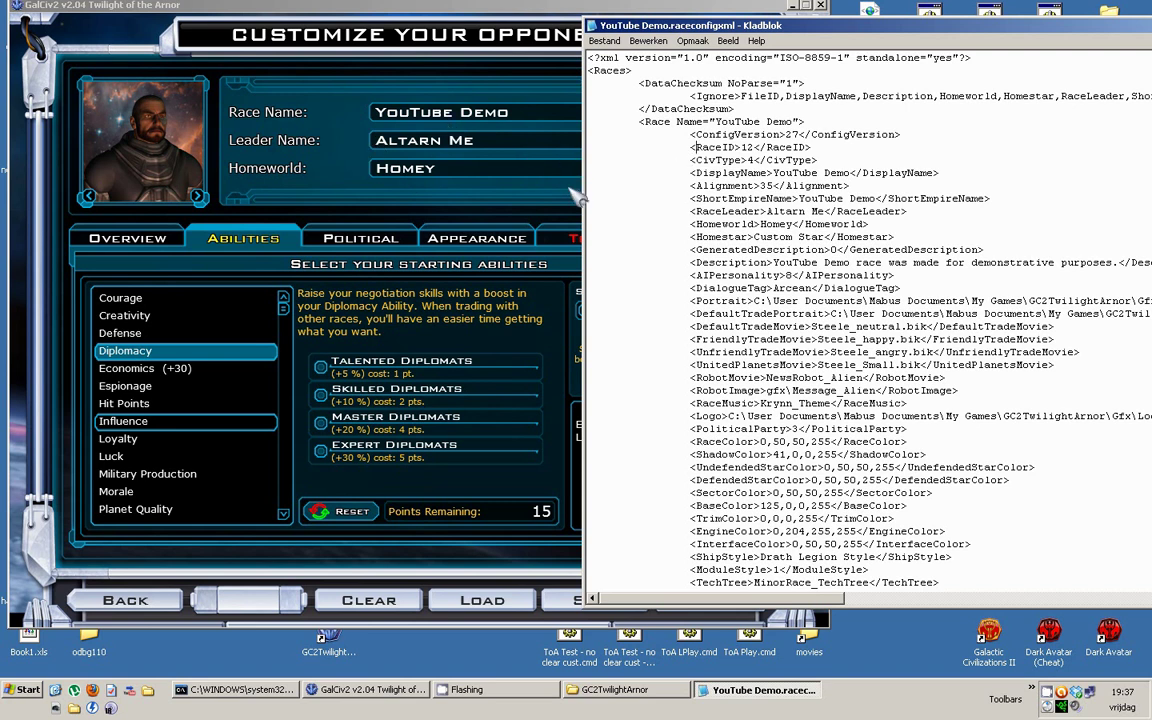
pyautogui.moveTo(818, 160); pyautogui.dragTo(588, 160)
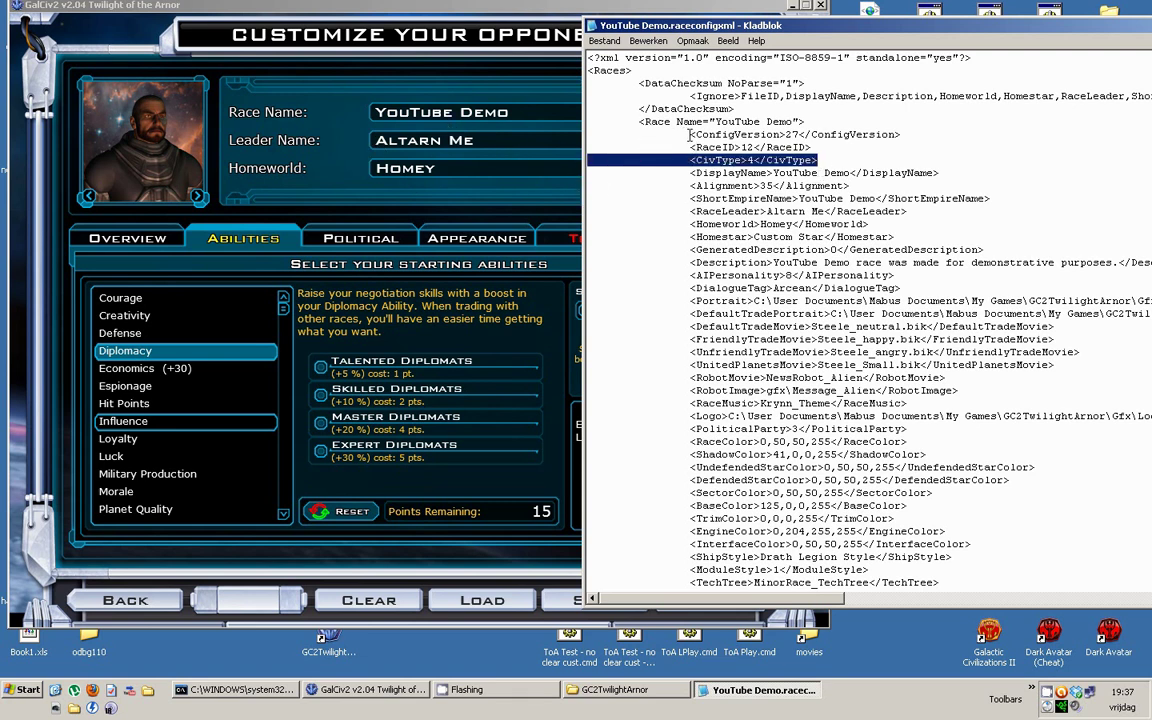
pyautogui.click(690, 134)
pyautogui.click(688, 147)
pyautogui.click(688, 159)
pyautogui.moveTo(819, 159); pyautogui.dragTo(560, 149)
pyautogui.click(751, 160)
pyautogui.moveTo(742, 148); pyautogui.dragTo(762, 148)
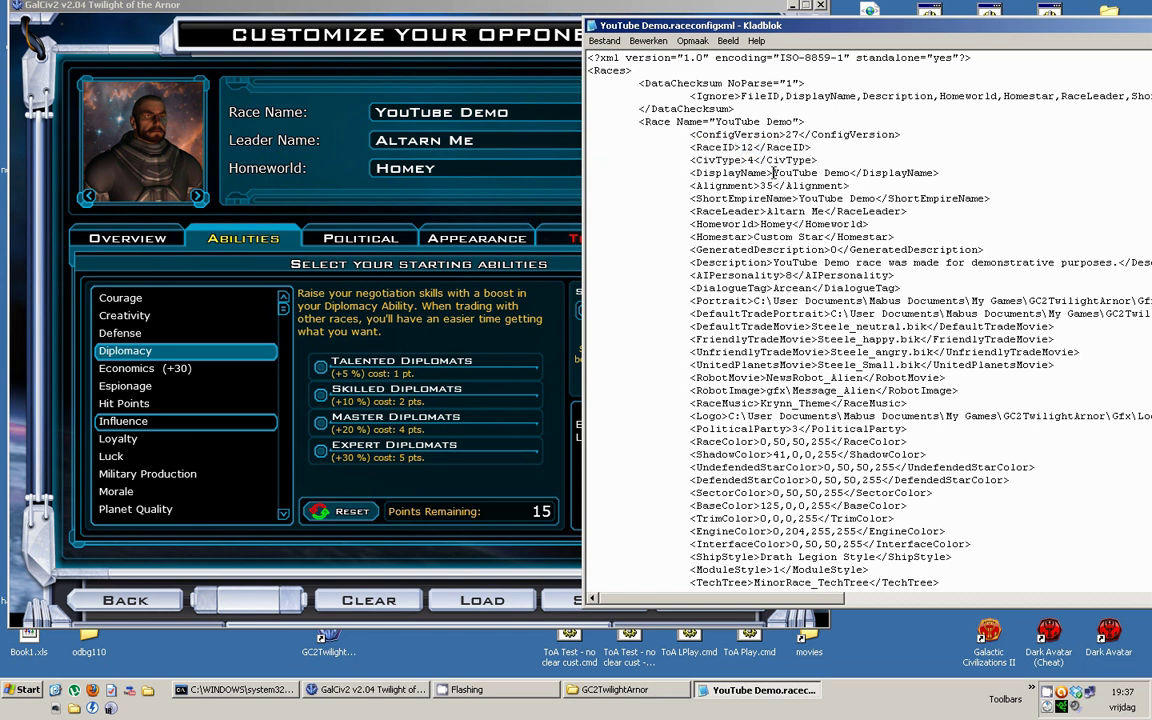
pyautogui.moveTo(773, 173); pyautogui.dragTo(850, 173)
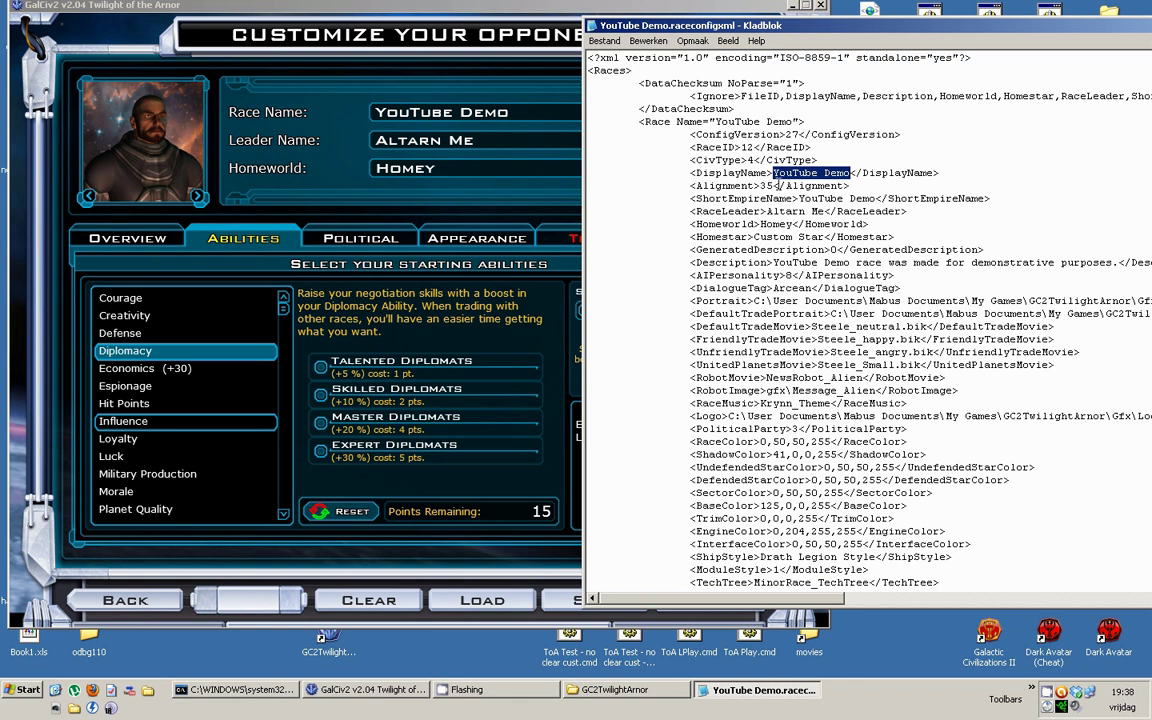
# Step: Shorten the ShortEmpireName value to YouTube in the race configuration file
pyautogui.moveTo(690, 199); pyautogui.dragTo(788, 188)
pyautogui.moveTo(690, 199); pyautogui.dragTo(1053, 198)
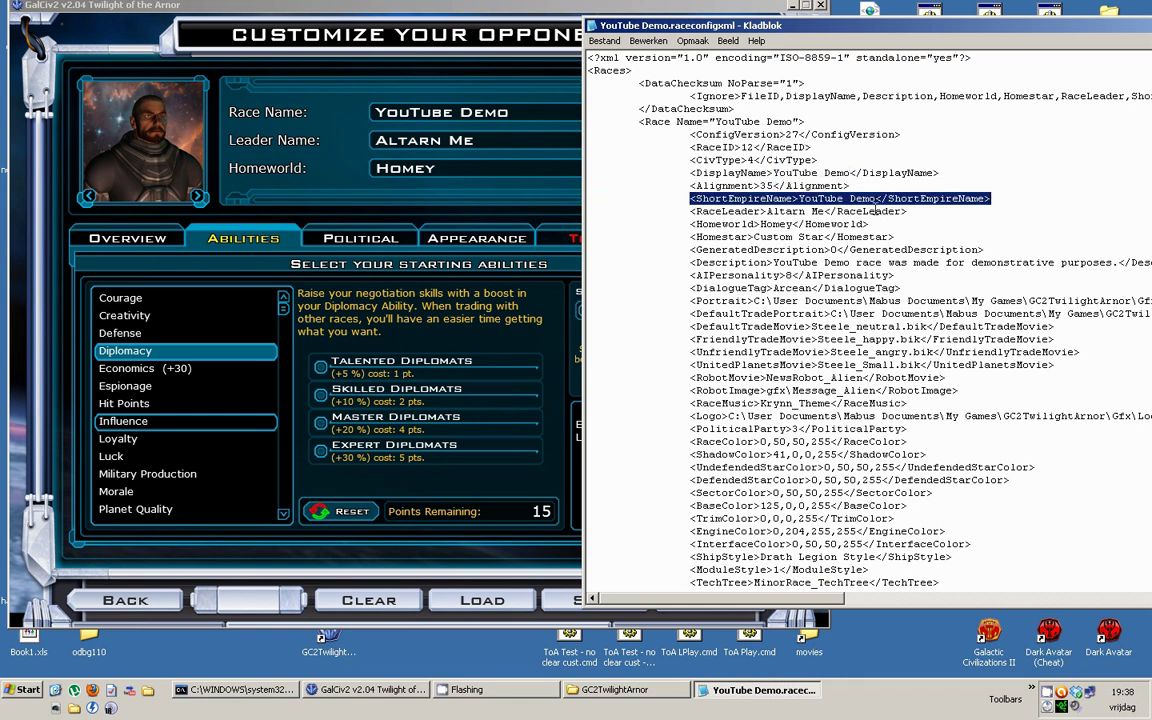
pyautogui.click(846, 198)
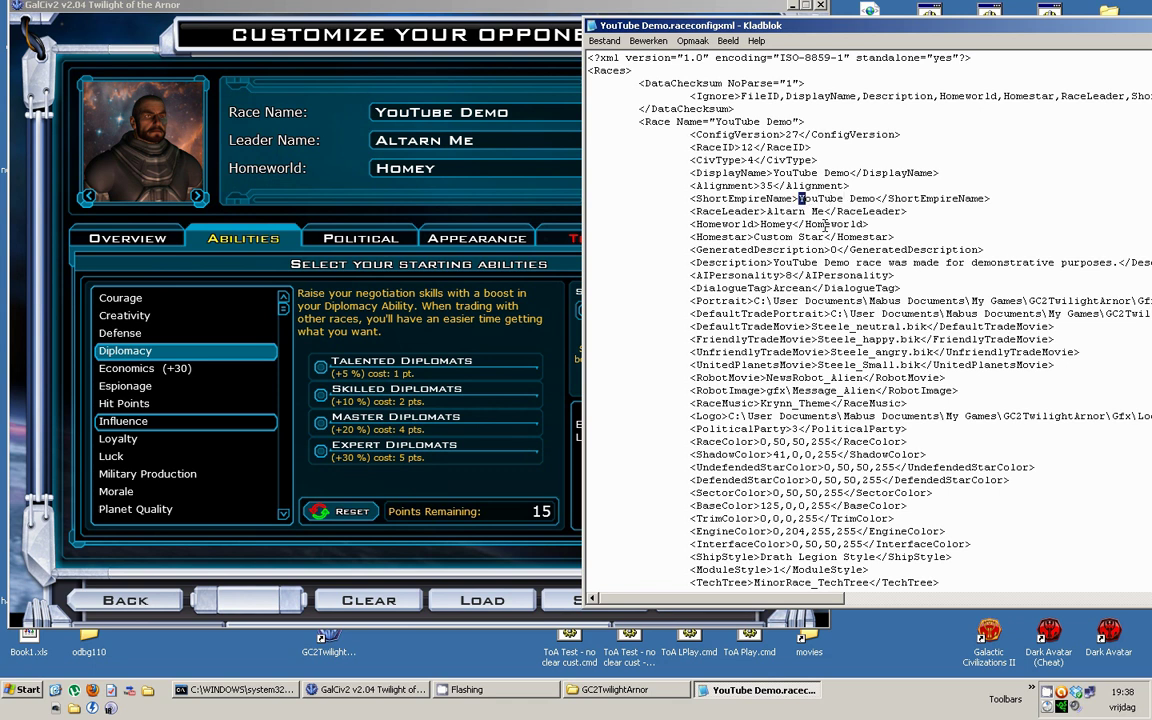
pyautogui.hotkey('shift', 'Right')
pyautogui.hotkey('shift', 'Right')
pyautogui.hotkey('shift', 'Right')
pyautogui.hotkey('shift', 'Right')
pyautogui.press('Right')
pyautogui.press('Right')
pyautogui.hotkey('shift', 'Right')
pyautogui.hotkey('shift', 'Right')
pyautogui.hotkey('shift', 'Right')
pyautogui.press('Delete')
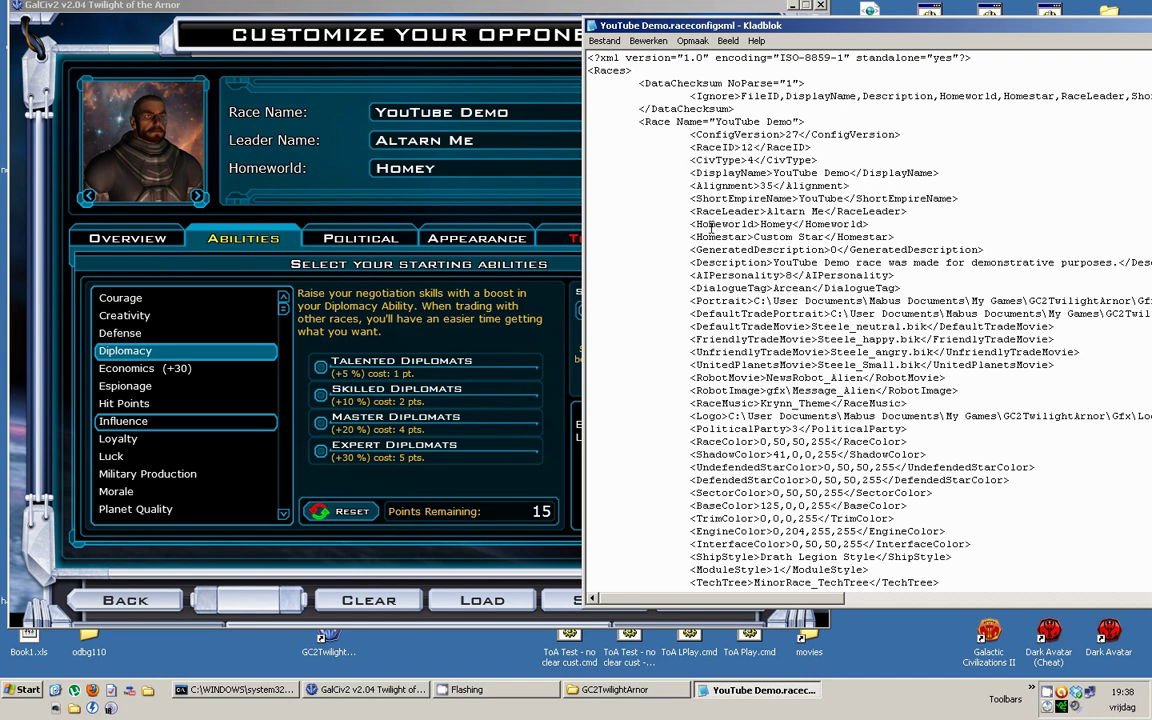
# Step: Examine the Homestar entry below Homeworld in the race configuration file
pyautogui.scroll(-1, 711, 195)
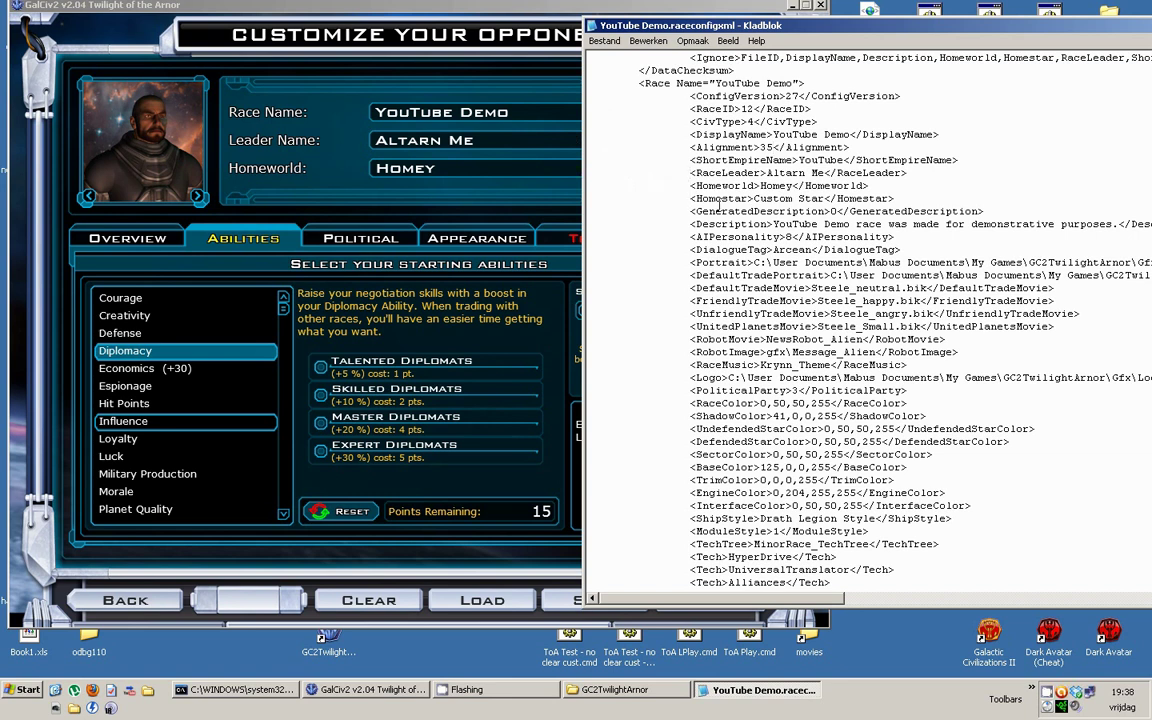
pyautogui.moveTo(927, 197); pyautogui.dragTo(685, 200)
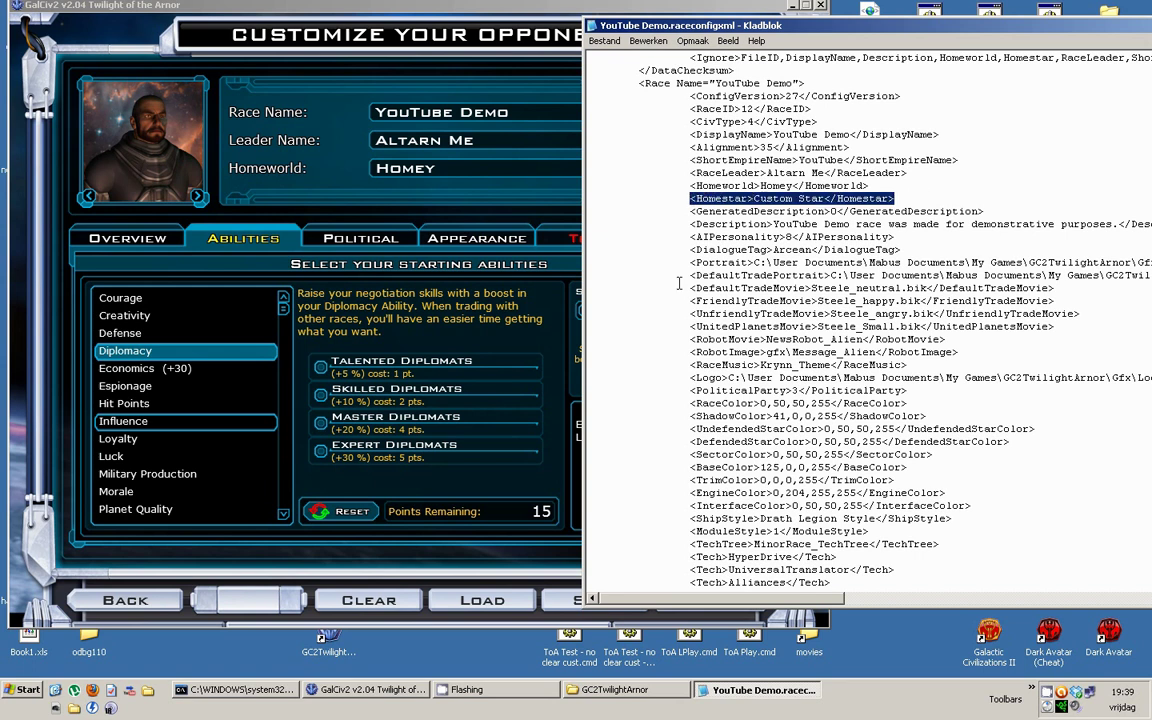
pyautogui.click(755, 199)
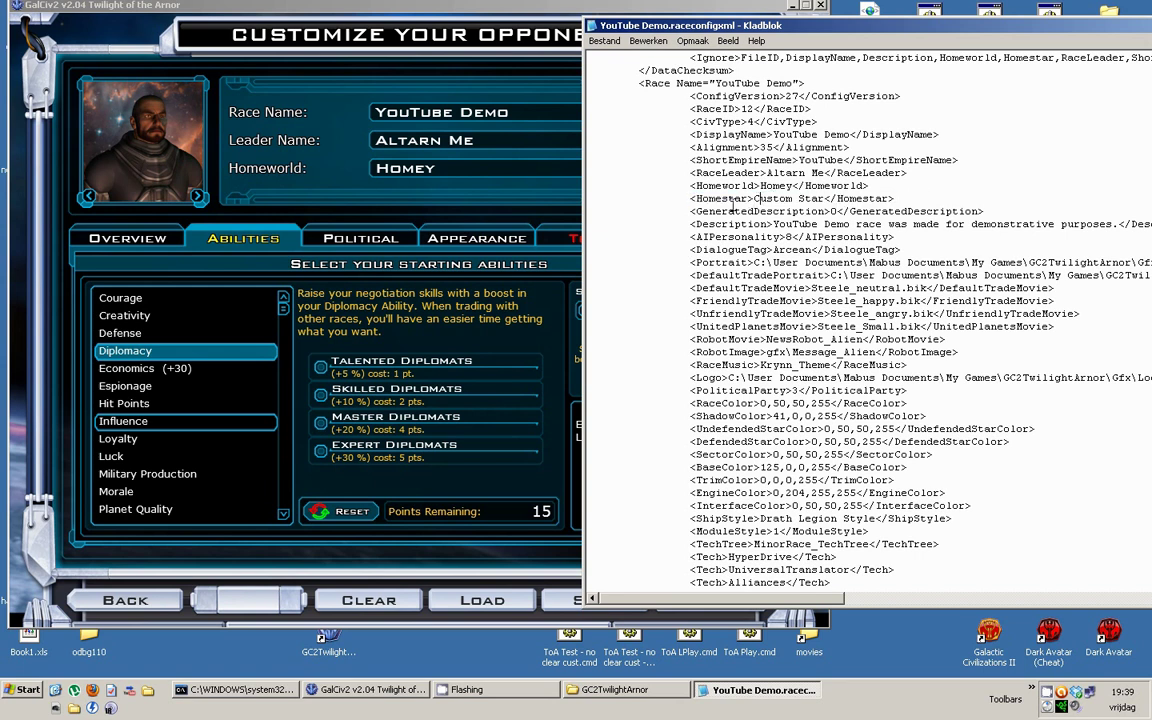
pyautogui.moveTo(925, 196); pyautogui.dragTo(654, 199)
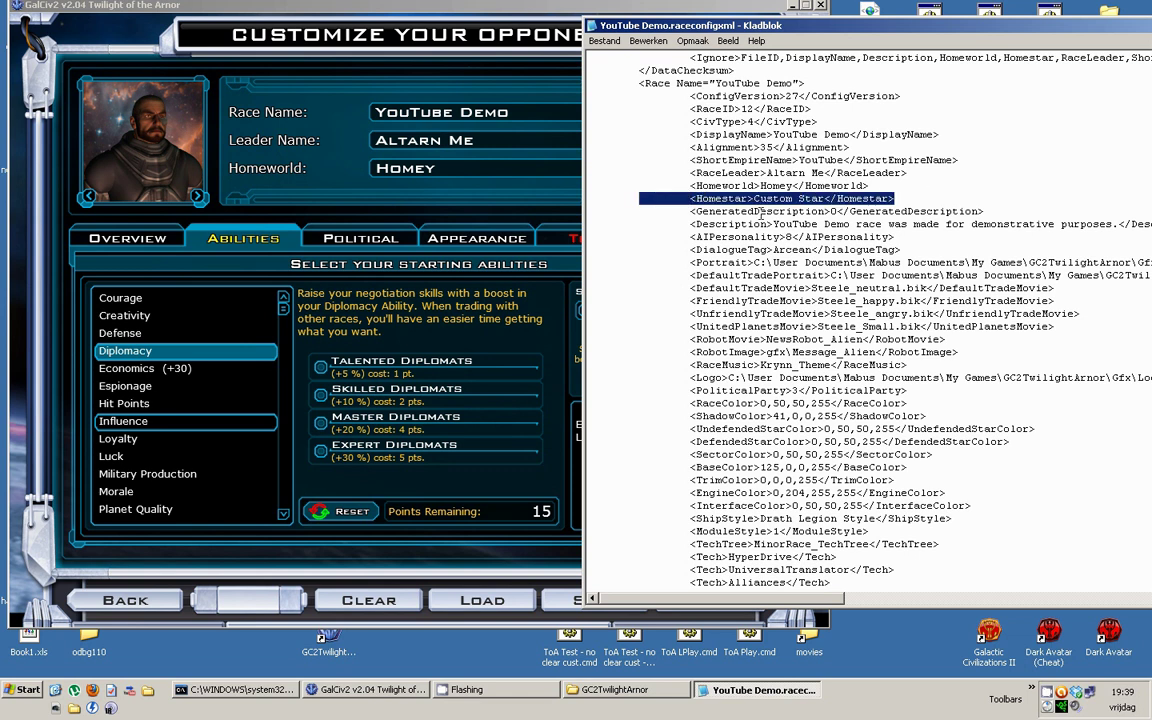
pyautogui.click(775, 202)
pyautogui.moveTo(758, 197); pyautogui.dragTo(836, 198)
pyautogui.click(800, 197)
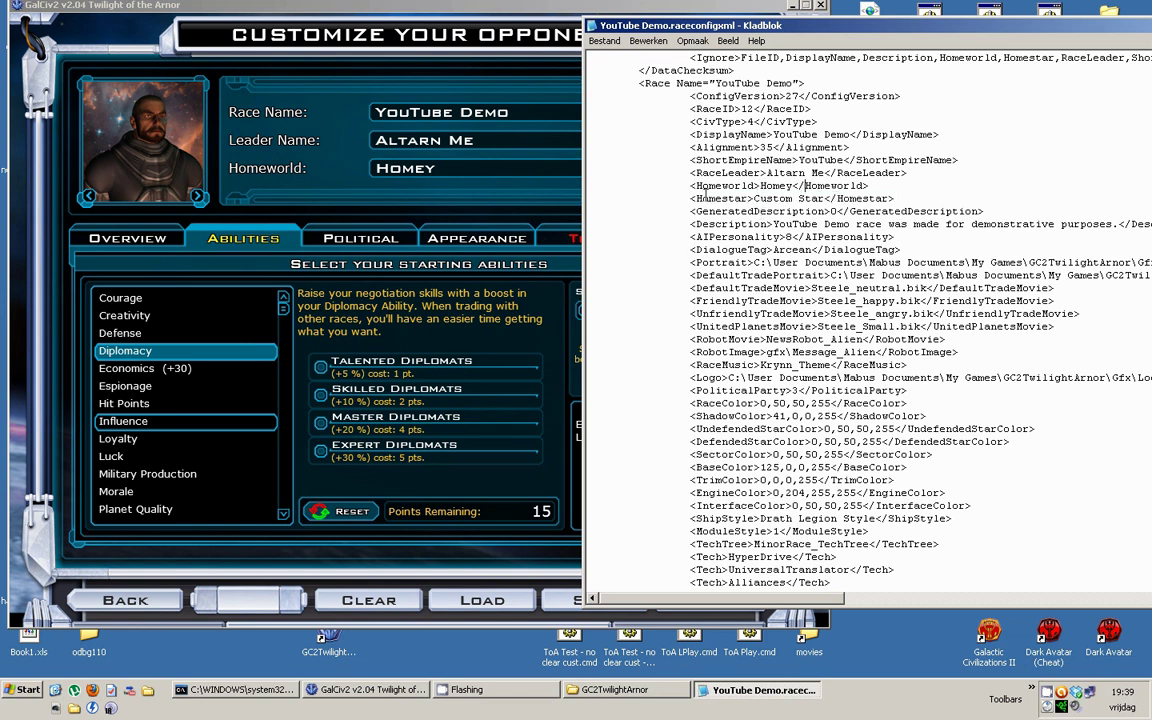
pyautogui.moveTo(697, 197); pyautogui.dragTo(893, 198)
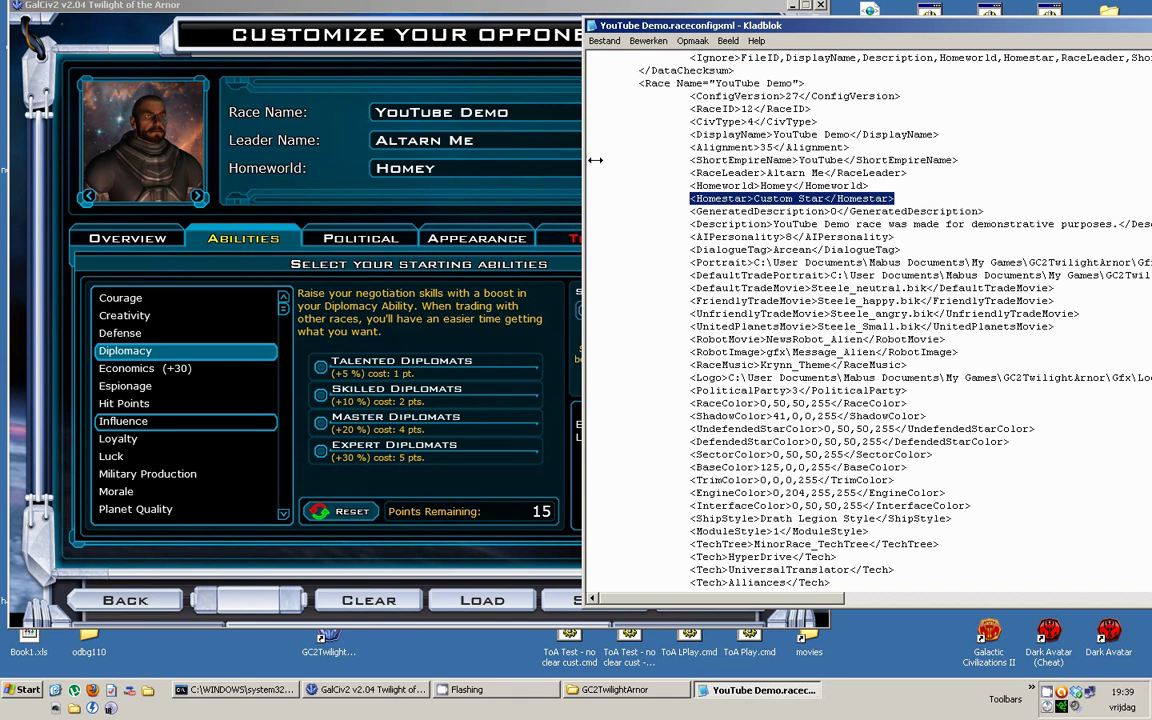
# Step: Examine the GeneratedDescription entry and the full text of the Description entry in the race configuration file
pyautogui.click(684, 209)
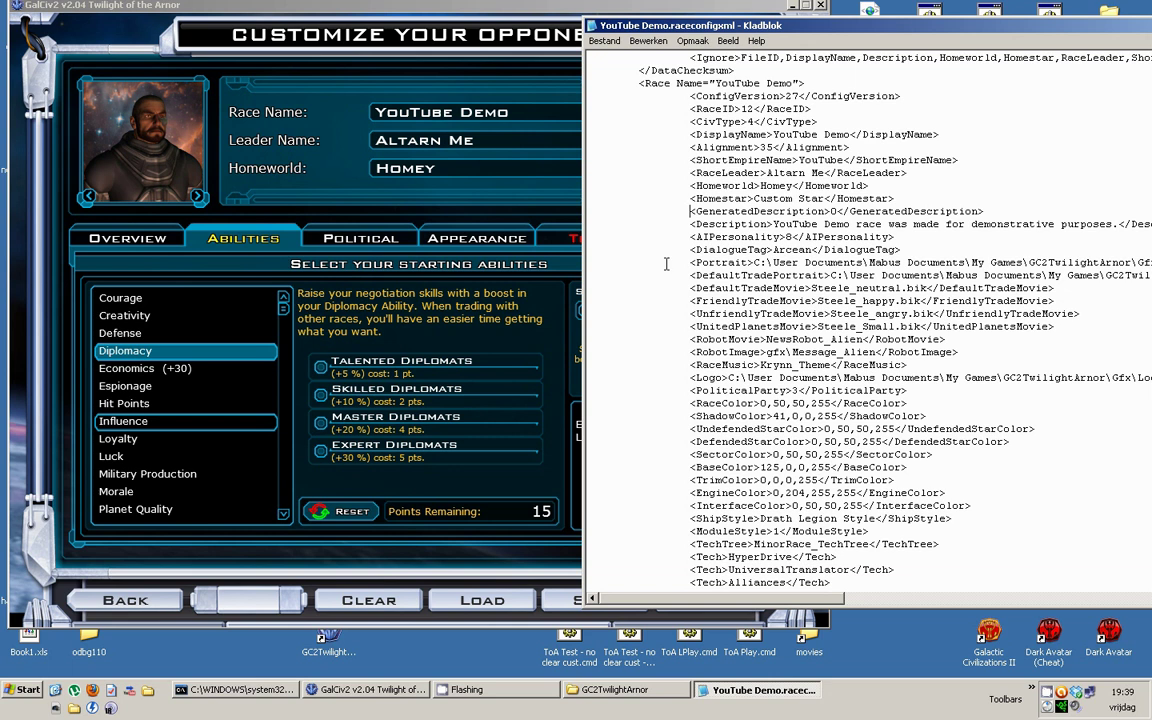
pyautogui.keyDown('shift'); pyautogui.click(1001, 208); pyautogui.keyUp('shift')
pyautogui.click(836, 211)
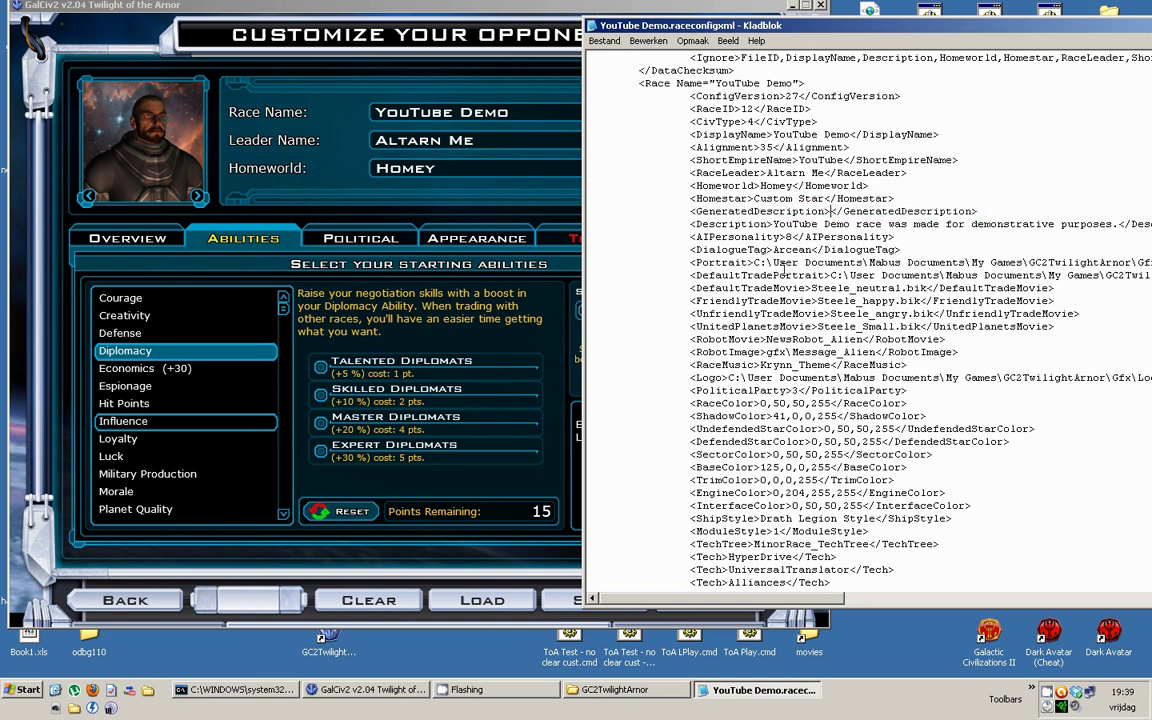
pyautogui.moveTo(690, 224); pyautogui.dragTo(935, 225)
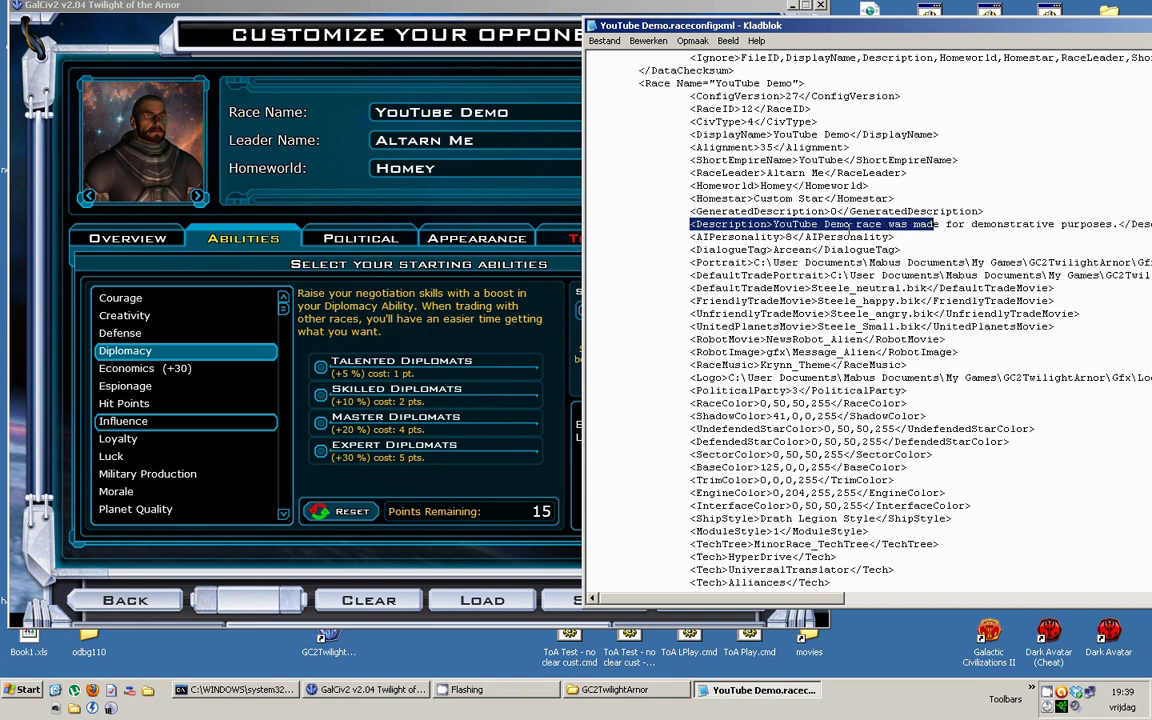
pyautogui.moveTo(677, 600); pyautogui.dragTo(697, 585)
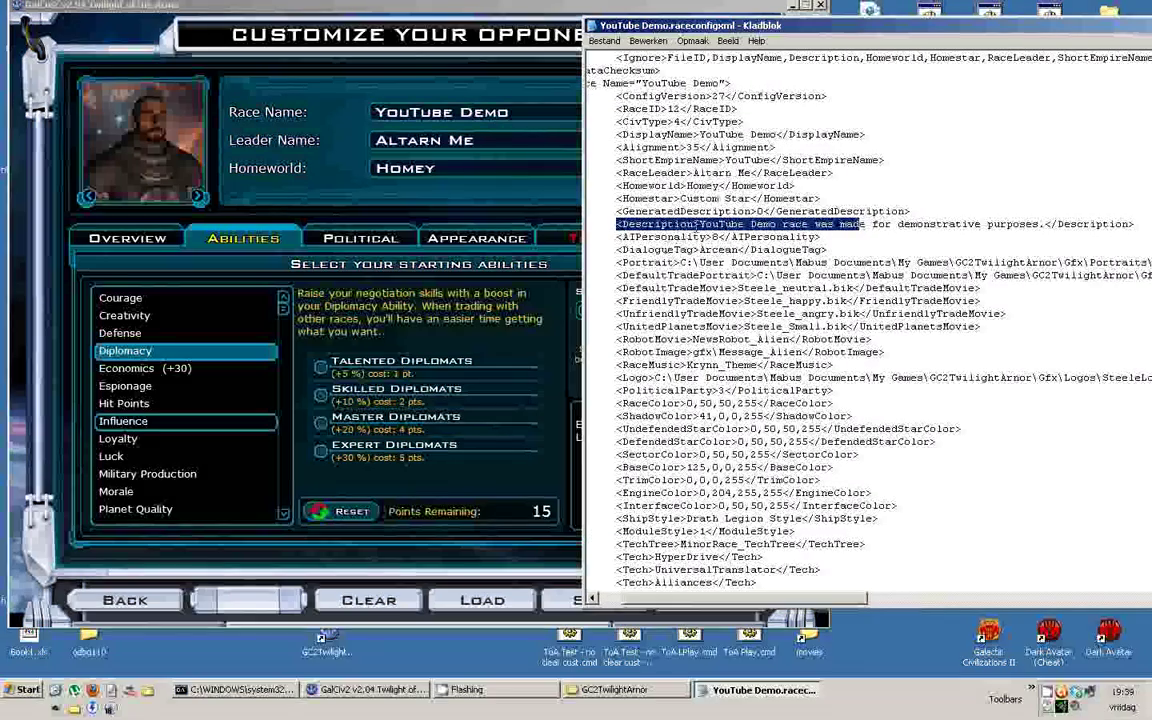
pyautogui.click(699, 225)
pyautogui.moveTo(1045, 226); pyautogui.dragTo(699, 224)
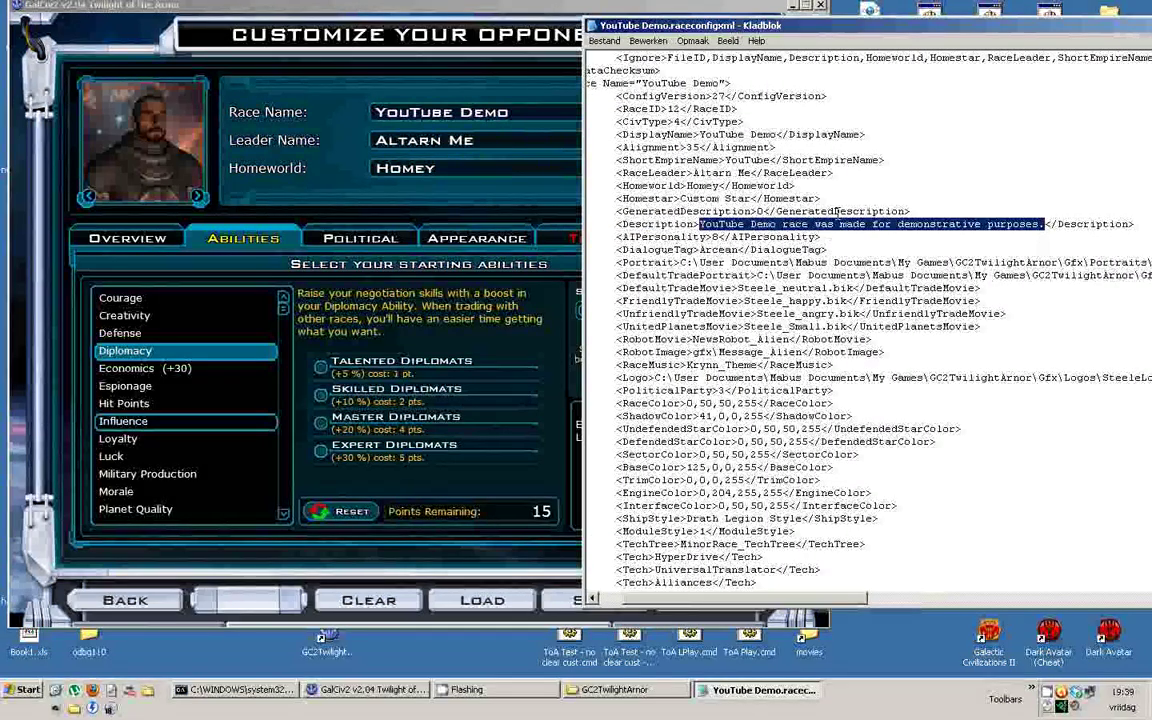
# Step: Switch to GalCiv2 and open the race's name and description for editing from the opponent overview
pyautogui.click(374, 290)
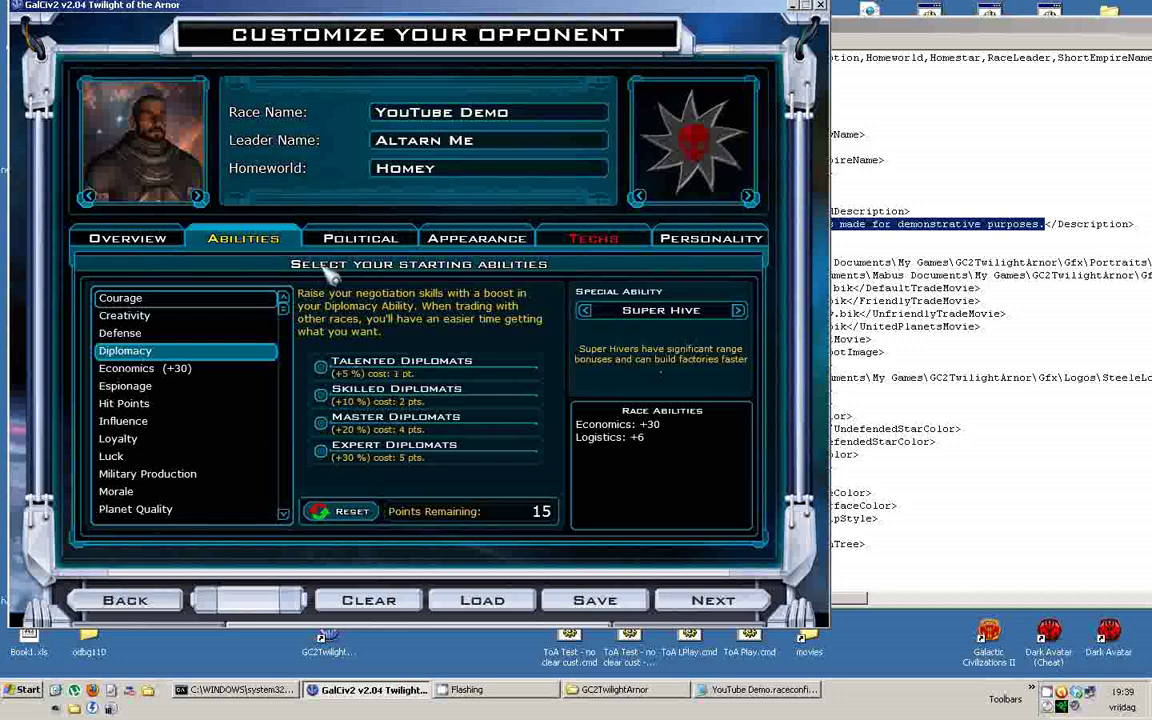
pyautogui.click(140, 239)
pyautogui.click(420, 298)
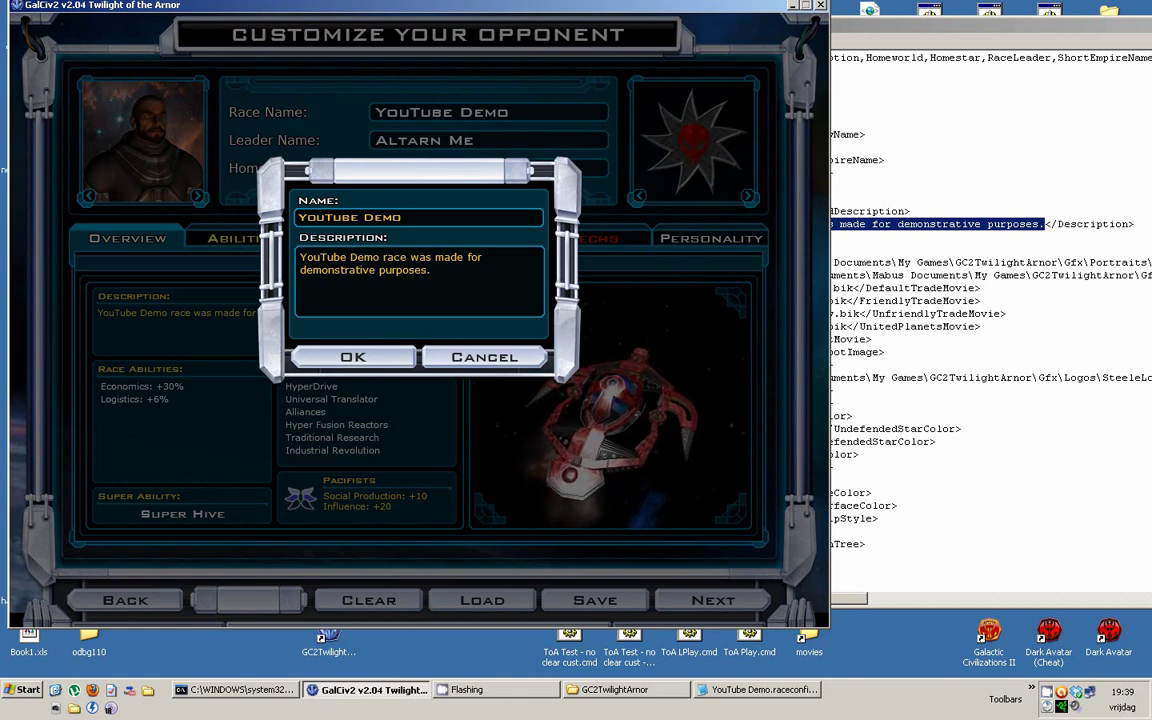
# Step: Close the name and description editor and examine the Description and AIPersonality entries in the race configuration file
pyautogui.press('Escape')
pyautogui.click(873, 224)
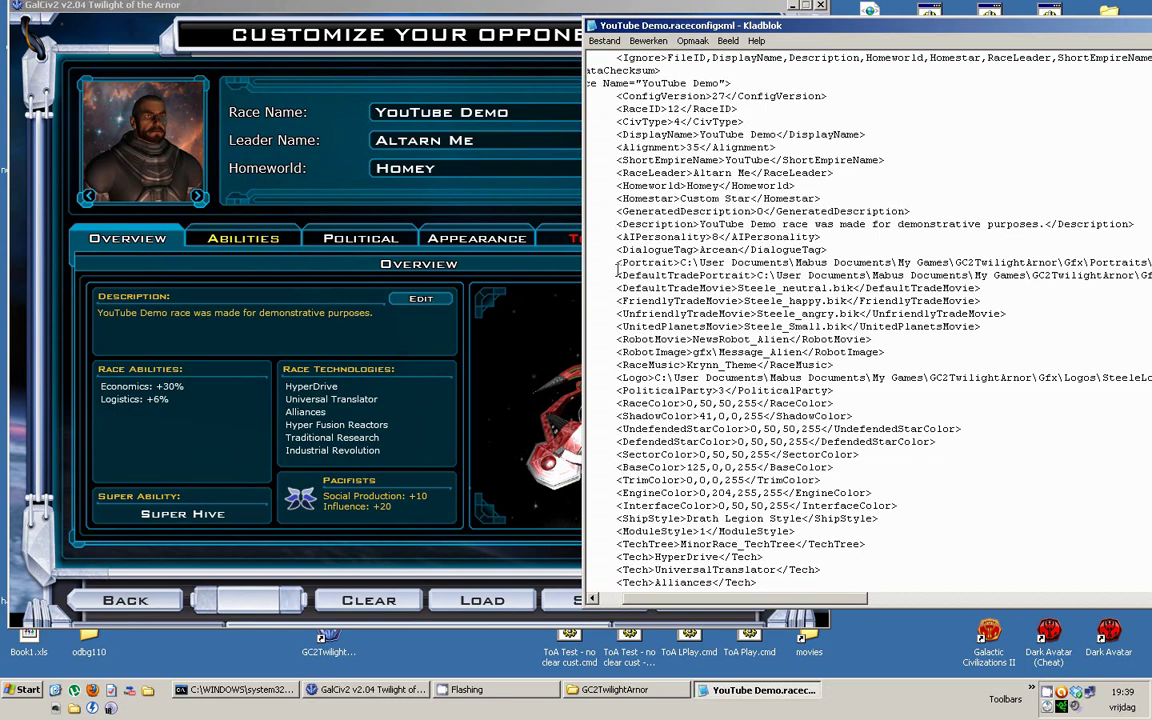
pyautogui.press('Home')
pyautogui.scroll(-1, 619, 257)
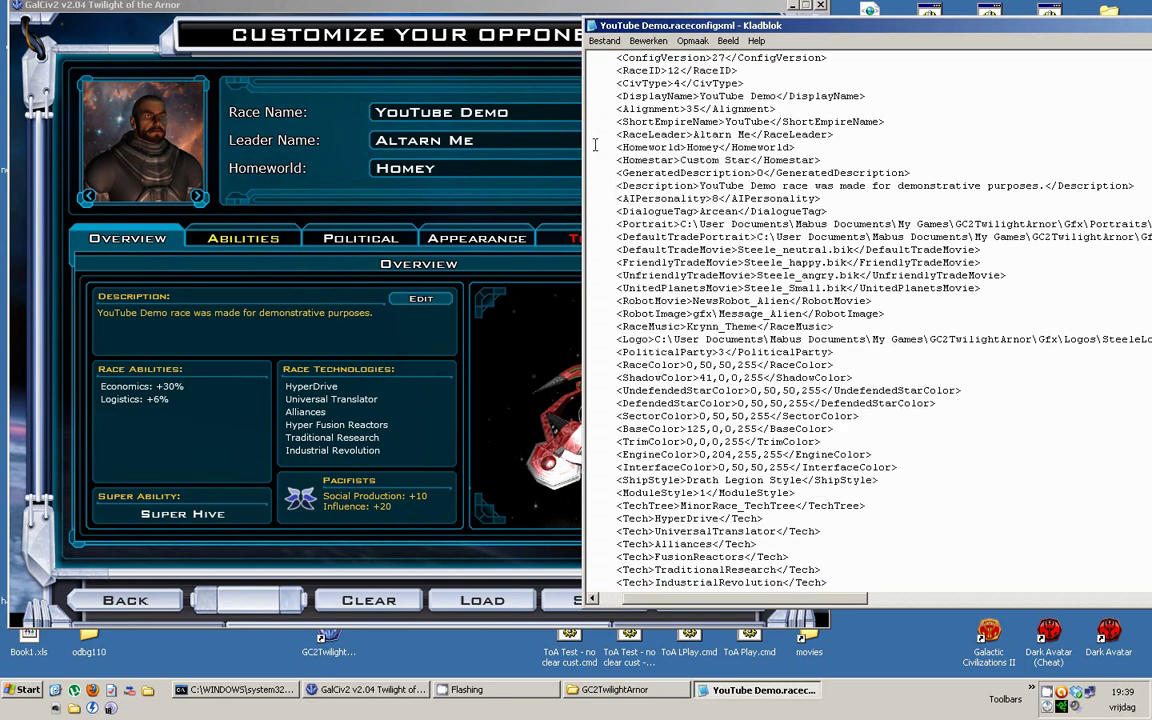
pyautogui.moveTo(704, 184); pyautogui.dragTo(1048, 175)
pyautogui.click(1048, 185)
pyautogui.moveTo(617, 199); pyautogui.dragTo(856, 199)
# Step: Display the opponent's Personality settings in GalCiv2 and compare Race Behavior with the AIPersonality and DialogueTag entries in the race configuration file
pyautogui.click(562, 228)
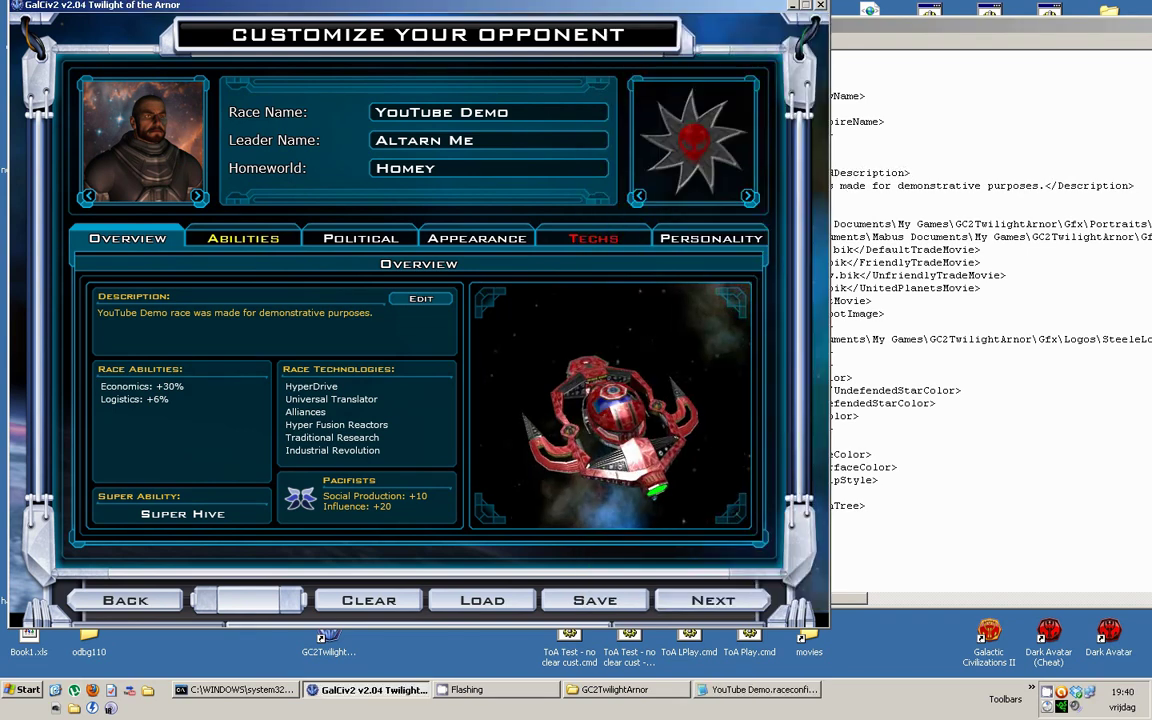
pyautogui.click(711, 238)
pyautogui.click(864, 175)
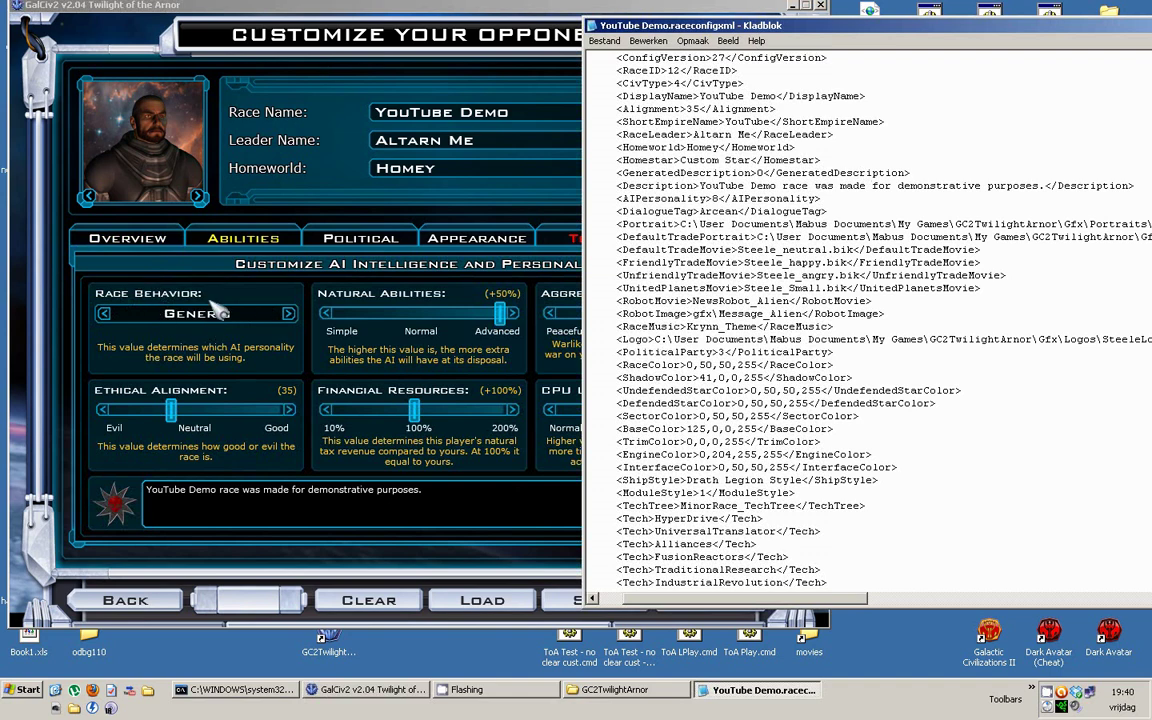
pyautogui.moveTo(837, 211); pyautogui.dragTo(616, 219)
pyautogui.click(625, 212)
pyautogui.click(180, 296)
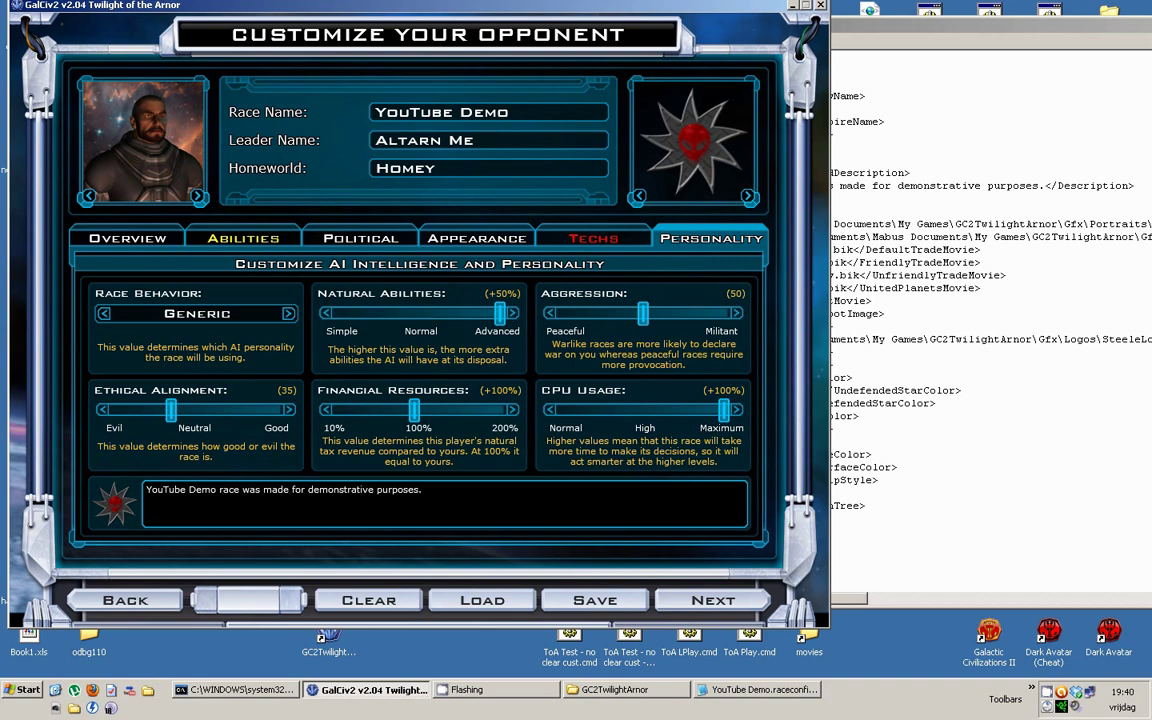
pyautogui.hotkey('alt', 'Tab')
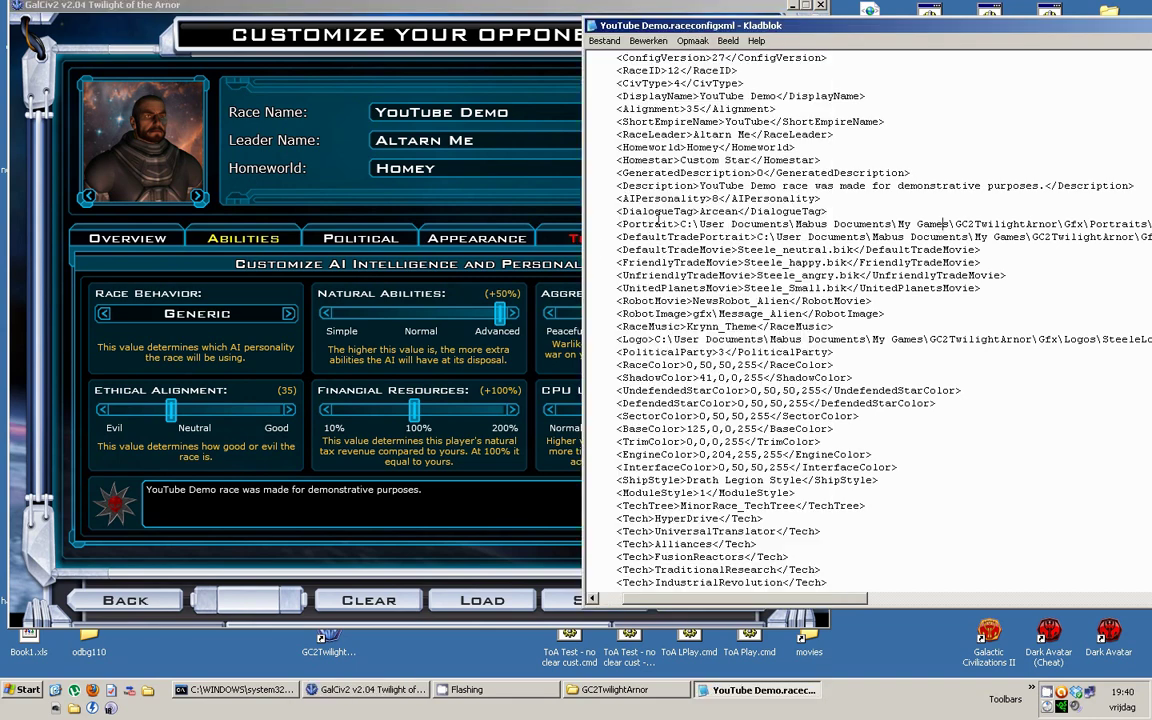
# Step: Cycle through the opponent's Race Behavior options in GalCiv2, return to Generic, and switch back to the race configuration file
pyautogui.click(180, 317)
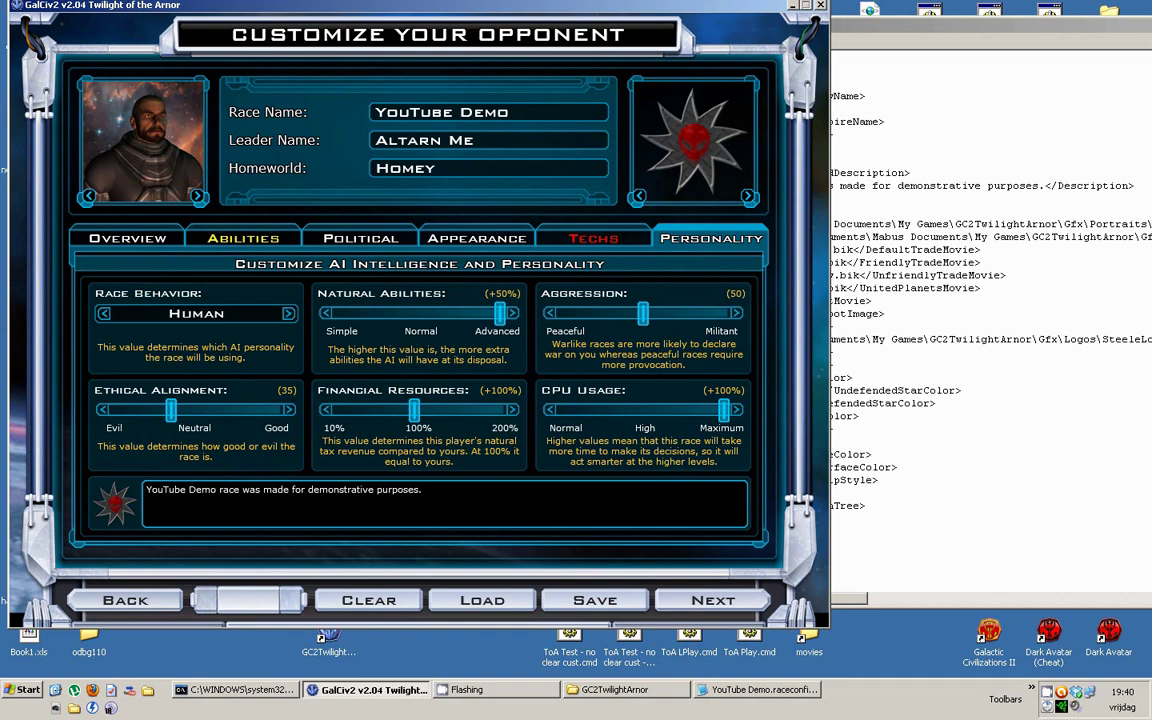
pyautogui.click(288, 313)
pyautogui.click(288, 313)
pyautogui.click(288, 313)
pyautogui.click(288, 313)
pyautogui.click(288, 313)
pyautogui.click(288, 313)
pyautogui.click(288, 313)
pyautogui.click(288, 313)
pyautogui.click(180, 314)
pyautogui.click(180, 314)
pyautogui.click(104, 314)
pyautogui.hotkey('alt', 'Tab')
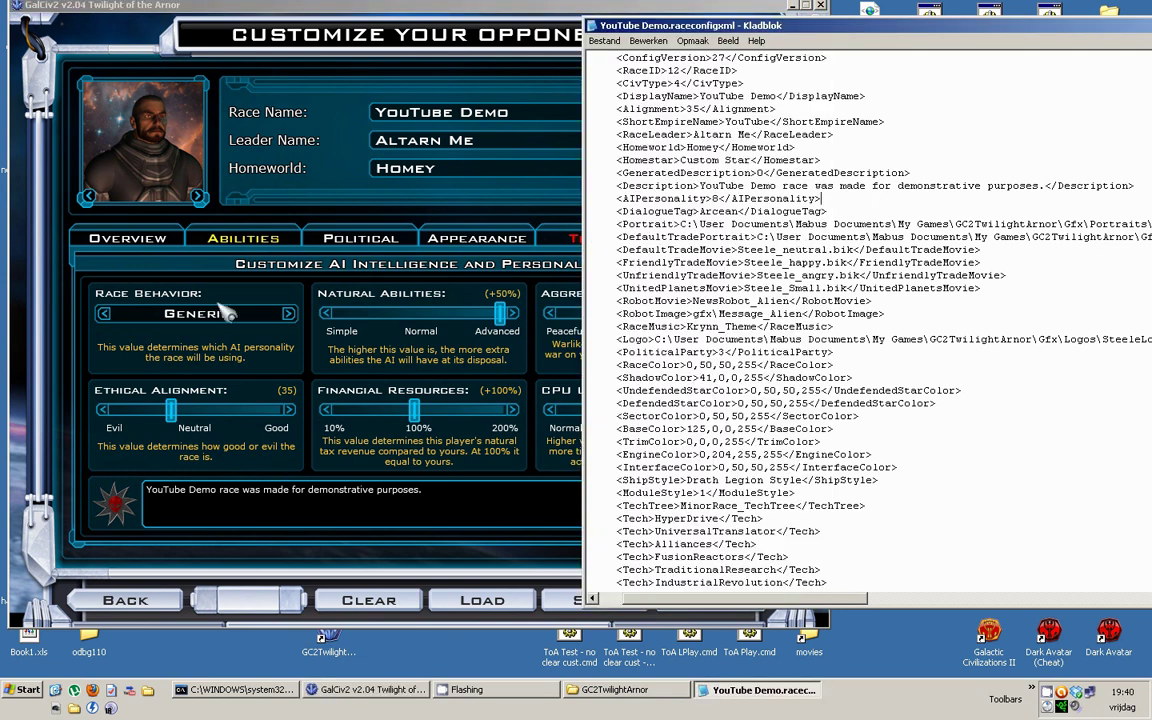
# Step: Set the opponent's Race Behavior to Drengin in GalCiv2, checking it against the AIPersonality entry in the configuration file
pyautogui.click(287, 314)
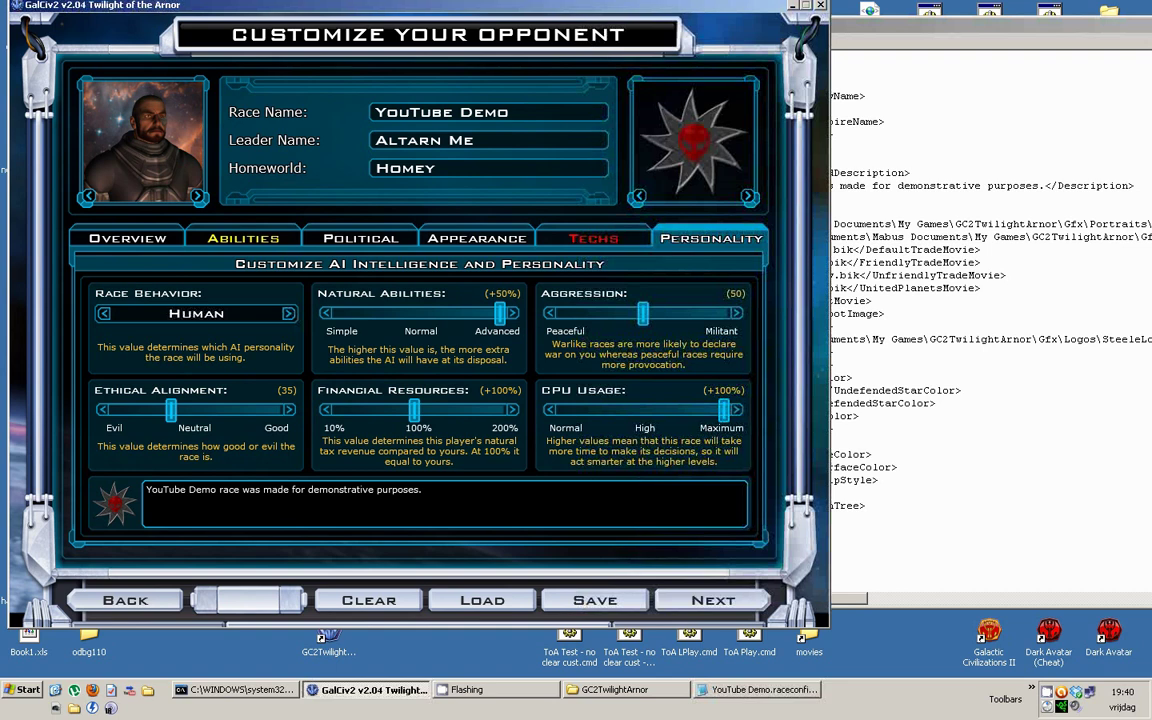
pyautogui.click(855, 142)
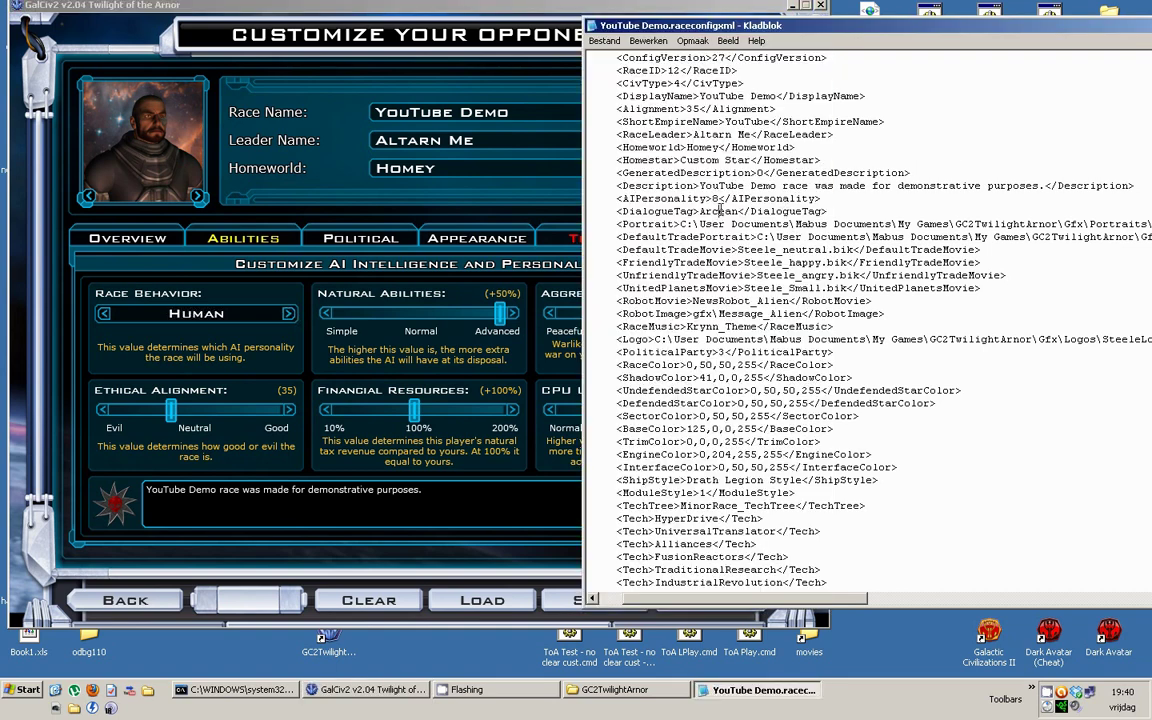
pyautogui.click(718, 200)
pyautogui.click(312, 309)
pyautogui.click(289, 314)
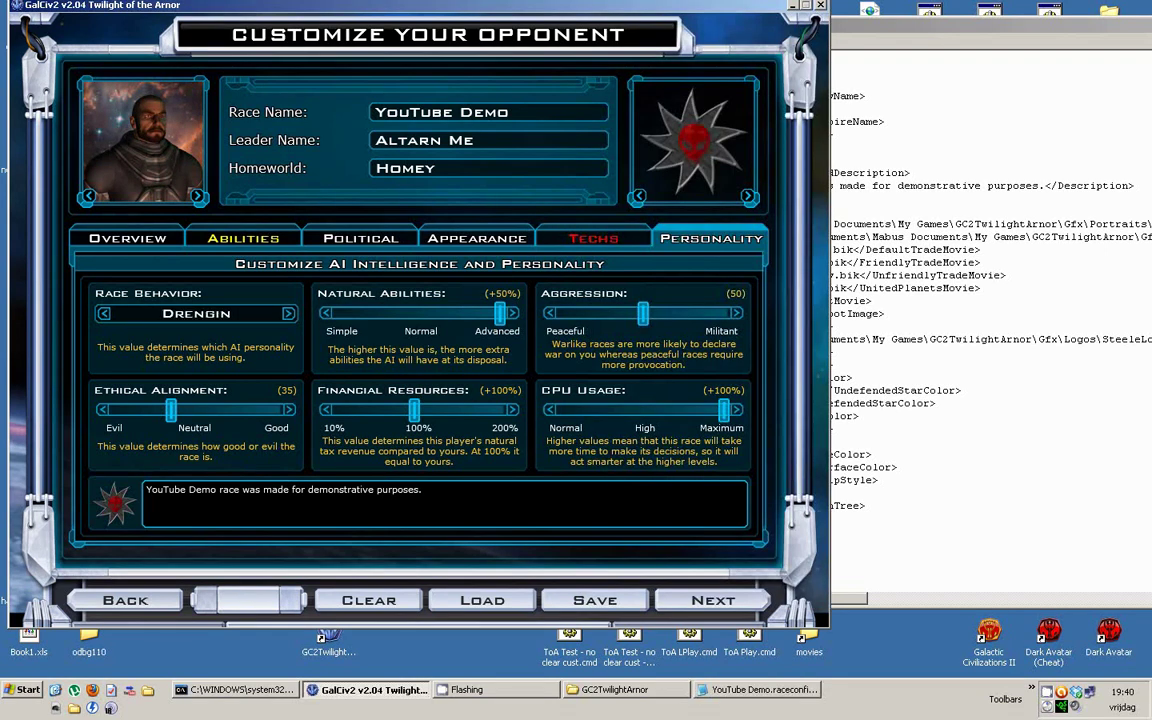
# Step: Clear the AIPersonality value in the race configuration file and re-enter it as 8
pyautogui.click(869, 197)
pyautogui.click(712, 197)
pyautogui.press('Delete')
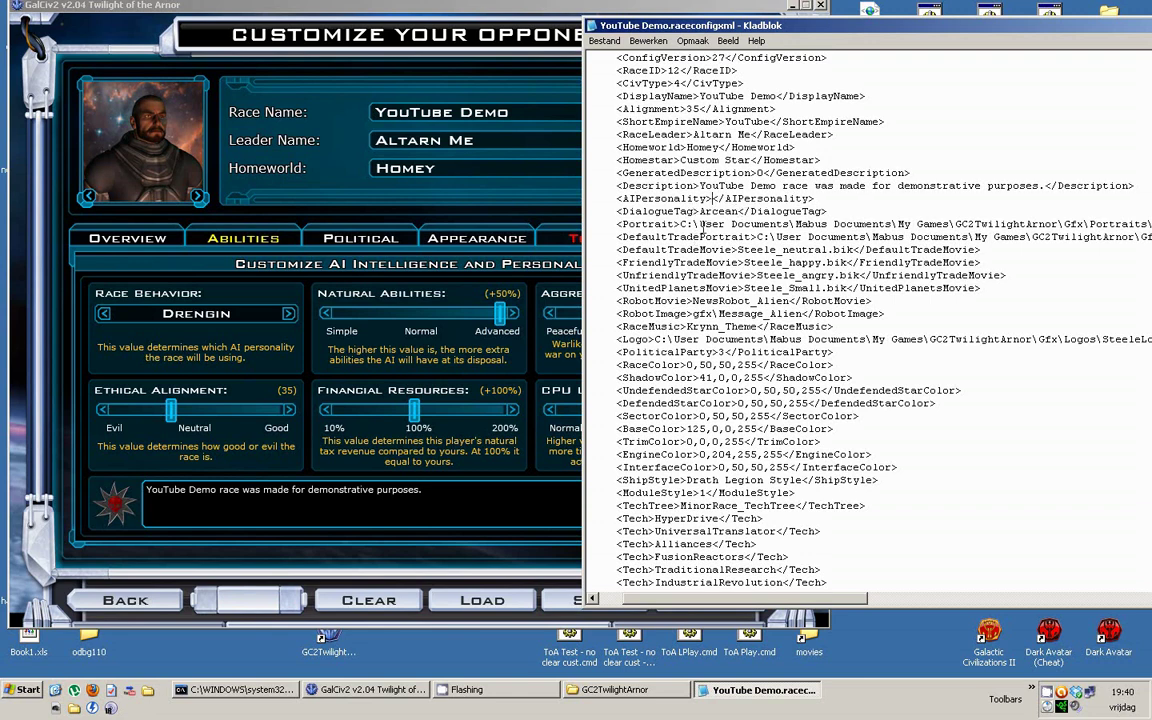
pyautogui.write('8')
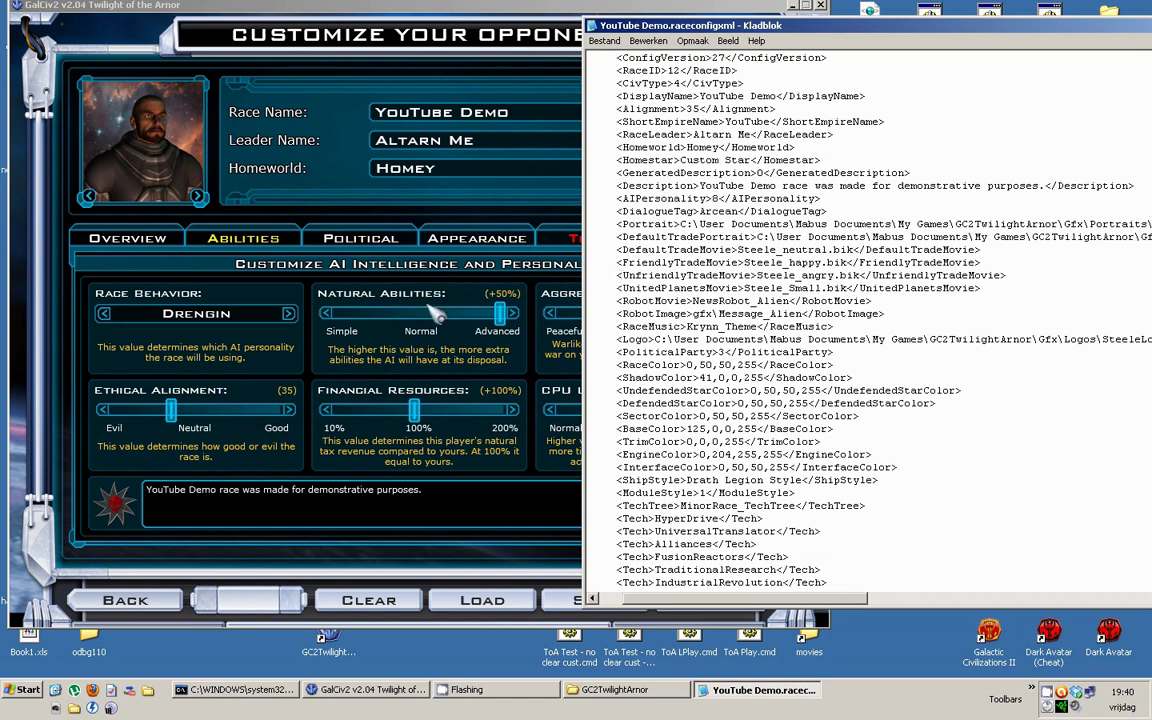
# Step: Examine the DialogueTag value alongside the AIPersonality entry in the race configuration file
pyautogui.moveTo(673, 212)
pyautogui.mouseDown()
pyautogui.moveTo(720, 212)
pyautogui.moveTo(663, 212)
pyautogui.mouseUp()
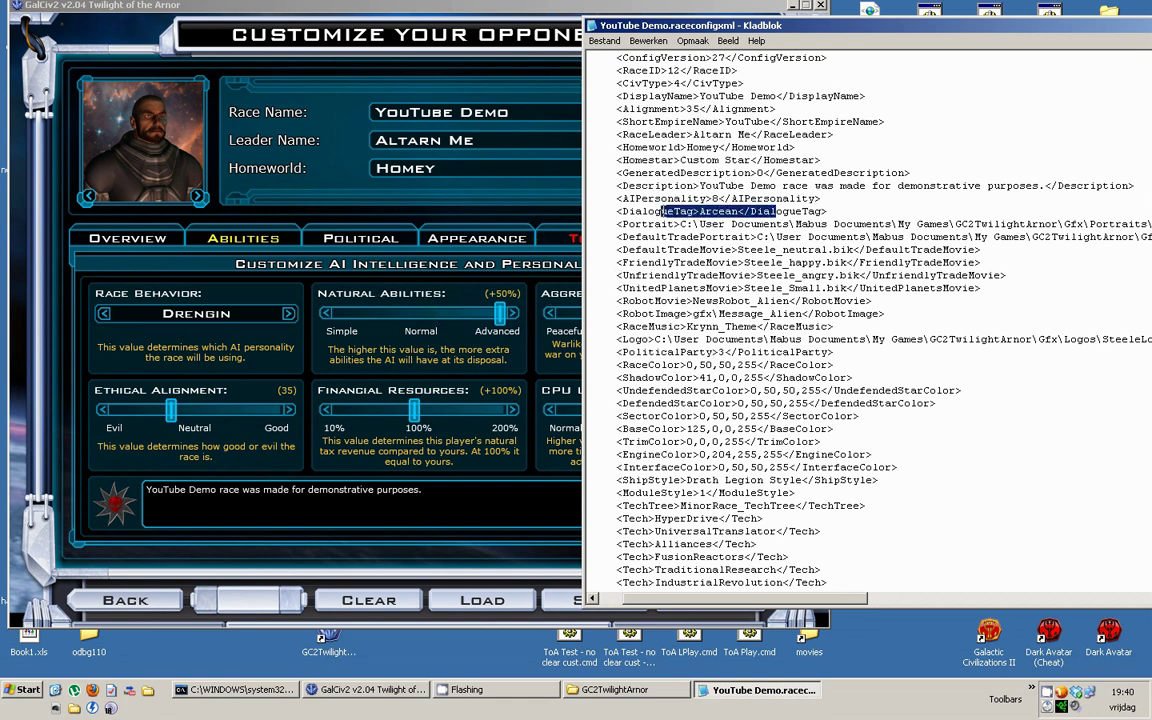
pyautogui.click(757, 198)
pyautogui.moveTo(757, 198); pyautogui.dragTo(654, 189)
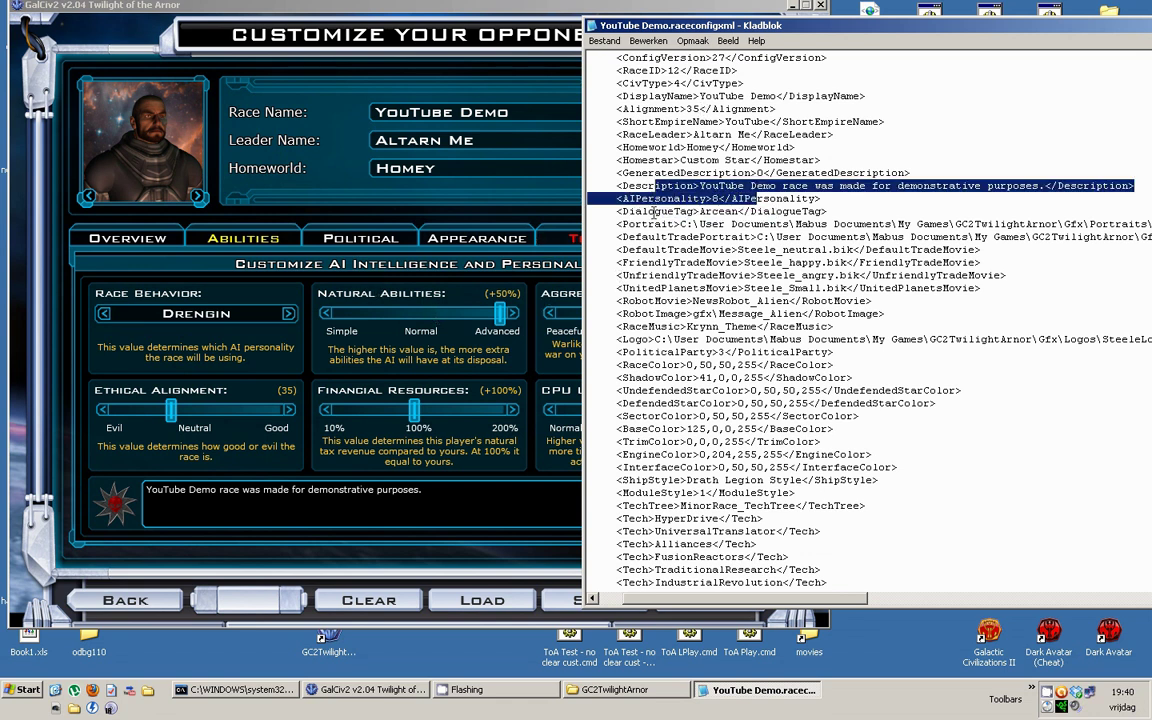
pyautogui.click(661, 199)
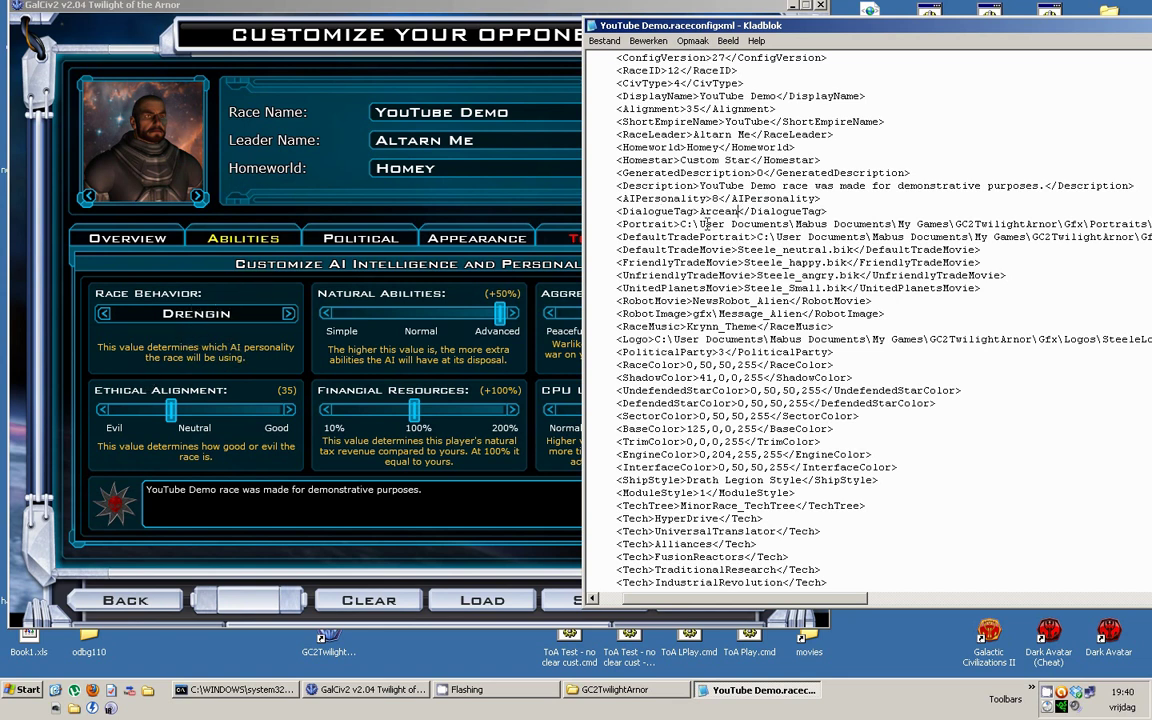
pyautogui.click(719, 196)
pyautogui.doubleClick(703, 212)
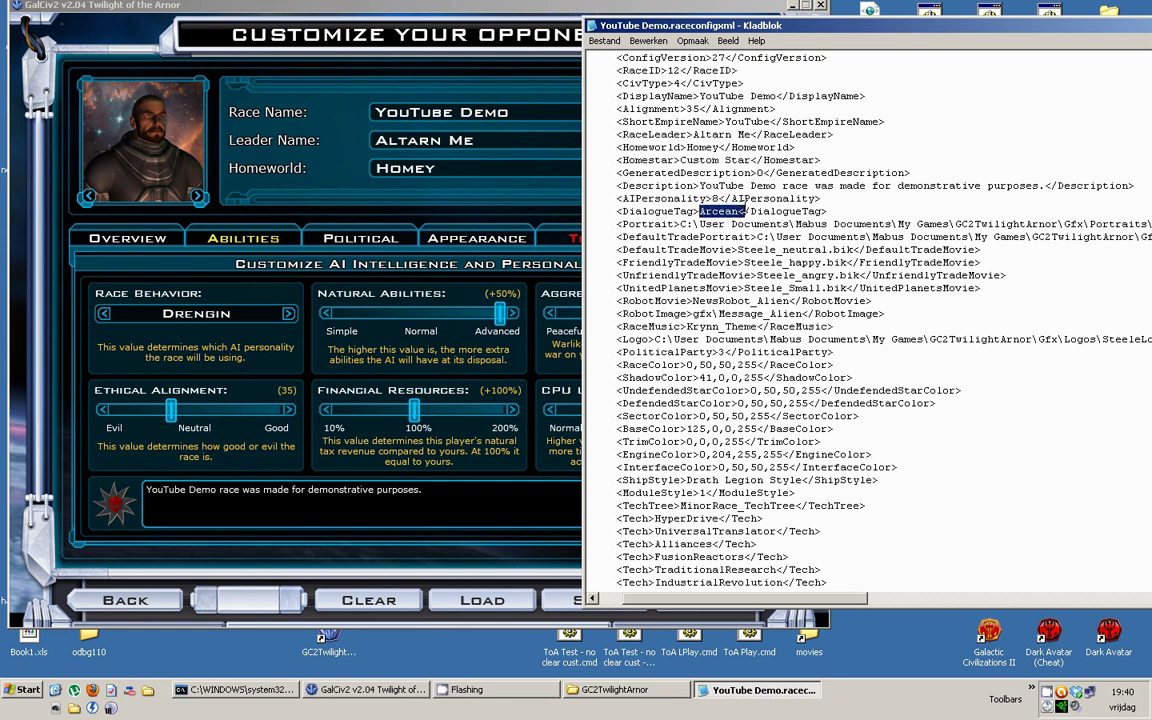
pyautogui.hotkey('shift', 'Left')
pyautogui.click(706, 205)
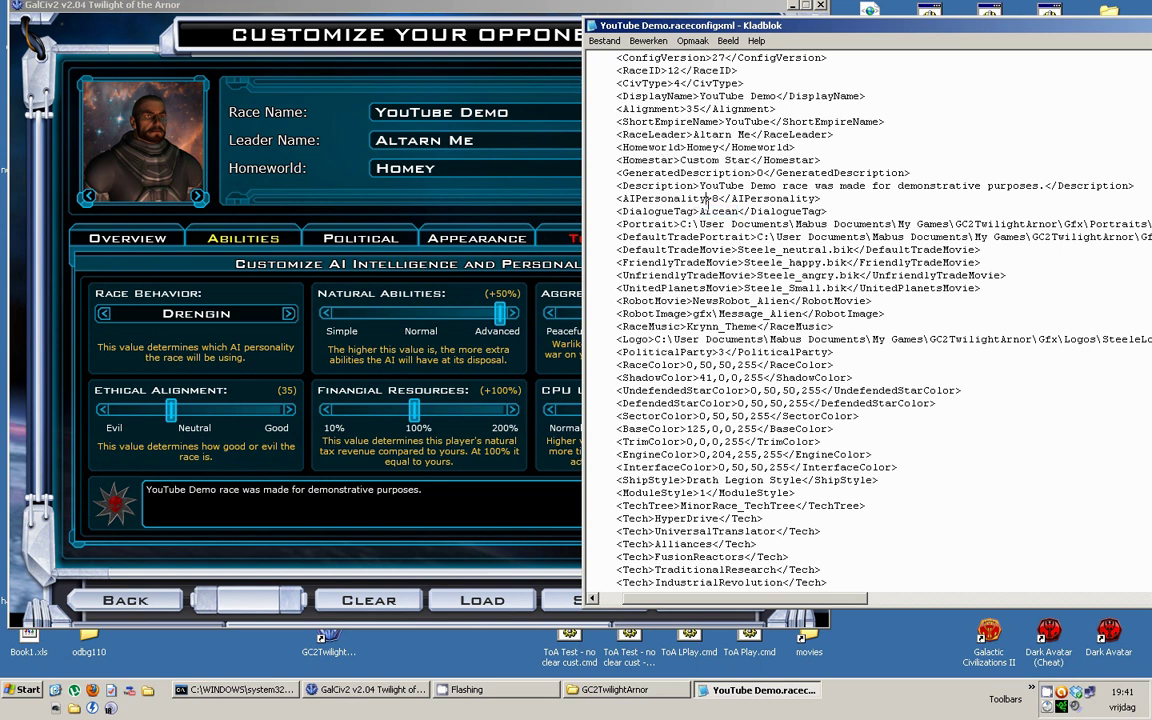
# Step: Expand the AIPersonality value to the list 7 8 10 11 in the race configuration file
pyautogui.write('7')
pyautogui.press('Right')
pyautogui.write('10 11')
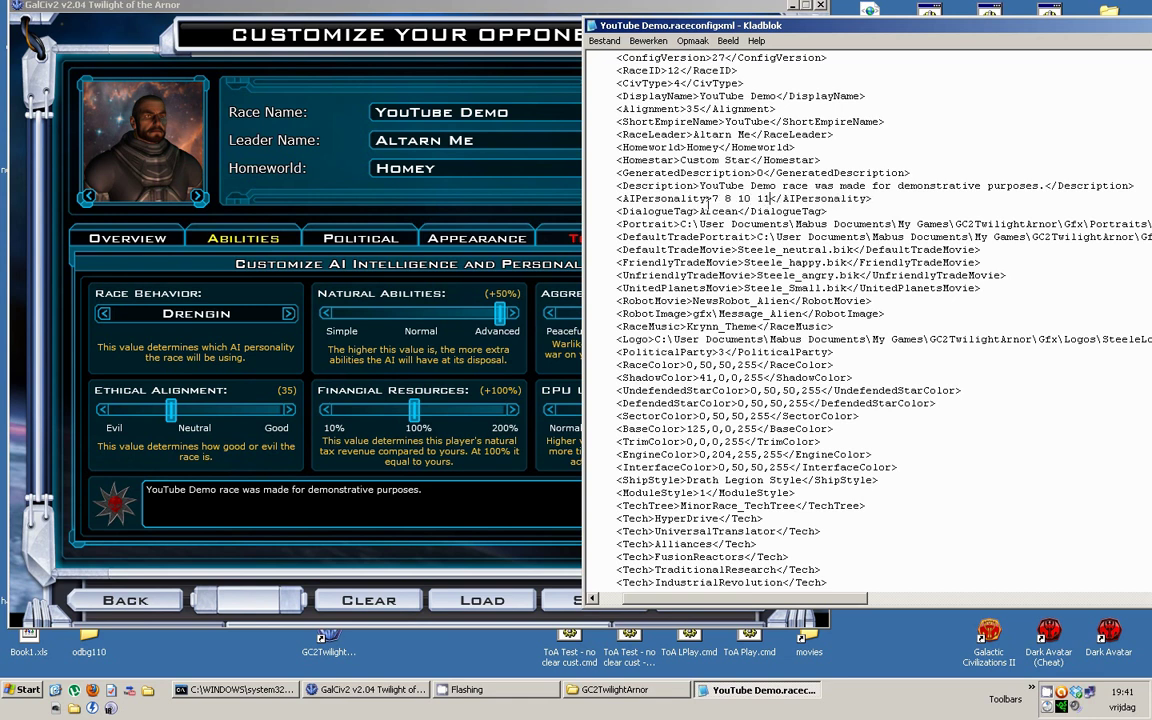
# Step: Examine each number in the AIPersonality list one by one, comparing 7, 8, 10 and 11
pyautogui.doubleClick(713, 199)
pyautogui.press('Right')
pyautogui.hotkey('shift', 'Right')
pyautogui.press('Right')
pyautogui.press('Right')
pyautogui.hotkey('shift', 'Right')
pyautogui.hotkey('shift', 'Right')
pyautogui.press('Right')
pyautogui.press('Right')
pyautogui.hotkey('shift', 'Right')
pyautogui.hotkey('shift', 'Right')
pyautogui.press('Left')
pyautogui.press('Left')
pyautogui.hotkey('shift', 'Left')
pyautogui.press('Left')
pyautogui.press('Left')
pyautogui.hotkey('shift', 'Left')
pyautogui.press('Right')
pyautogui.press('Right')
pyautogui.hotkey('shift', 'Right')
pyautogui.hotkey('shift', 'Right')
pyautogui.press('Right')
pyautogui.press('Right')
pyautogui.hotkey('shift', 'Right')
pyautogui.hotkey('shift', 'Right')
pyautogui.press('Left')
pyautogui.press('Left')
pyautogui.press('Left')
pyautogui.press('Left')
pyautogui.press('Right')
pyautogui.press('Right')
pyautogui.press('Right')
pyautogui.hotkey('shift', 'Right')
pyautogui.hotkey('shift', 'Right')
pyautogui.press('Left')
pyautogui.press('Left')
pyautogui.press('Left')
pyautogui.press('Left')
# Step: Examine the block of entries from Portrait through UnitedPlanetsMovie in the race configuration file
pyautogui.scroll(-2, 846, 165)
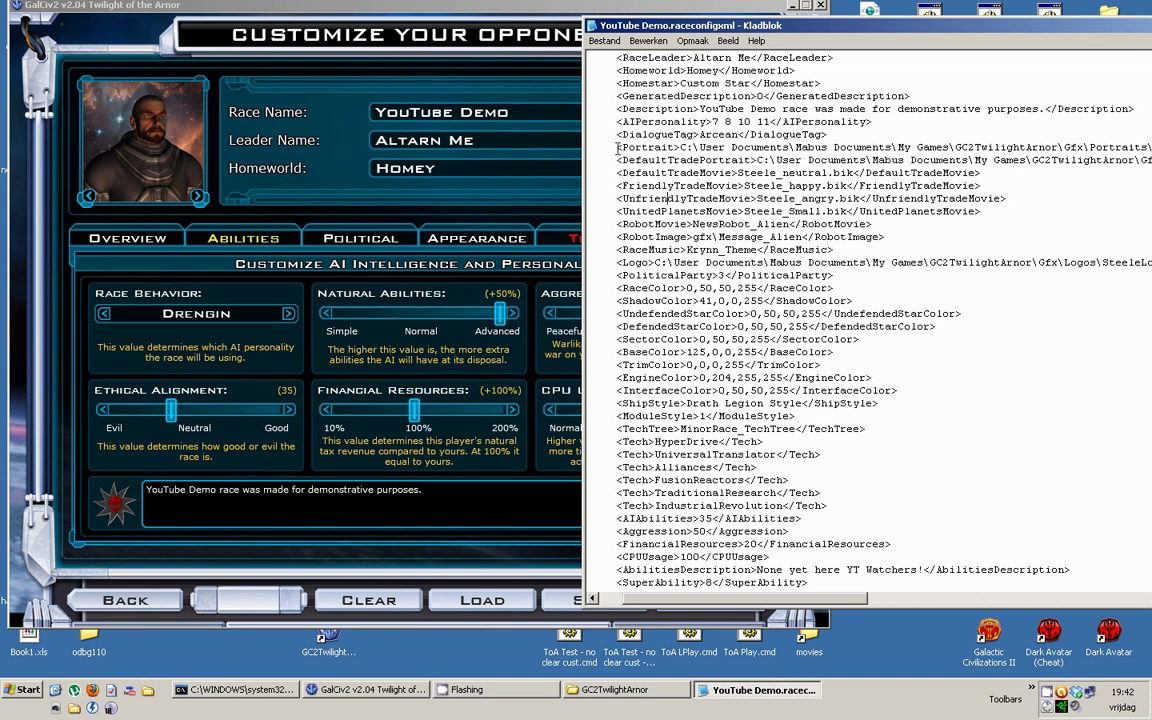
pyautogui.moveTo(618, 148); pyautogui.dragTo(1066, 188)
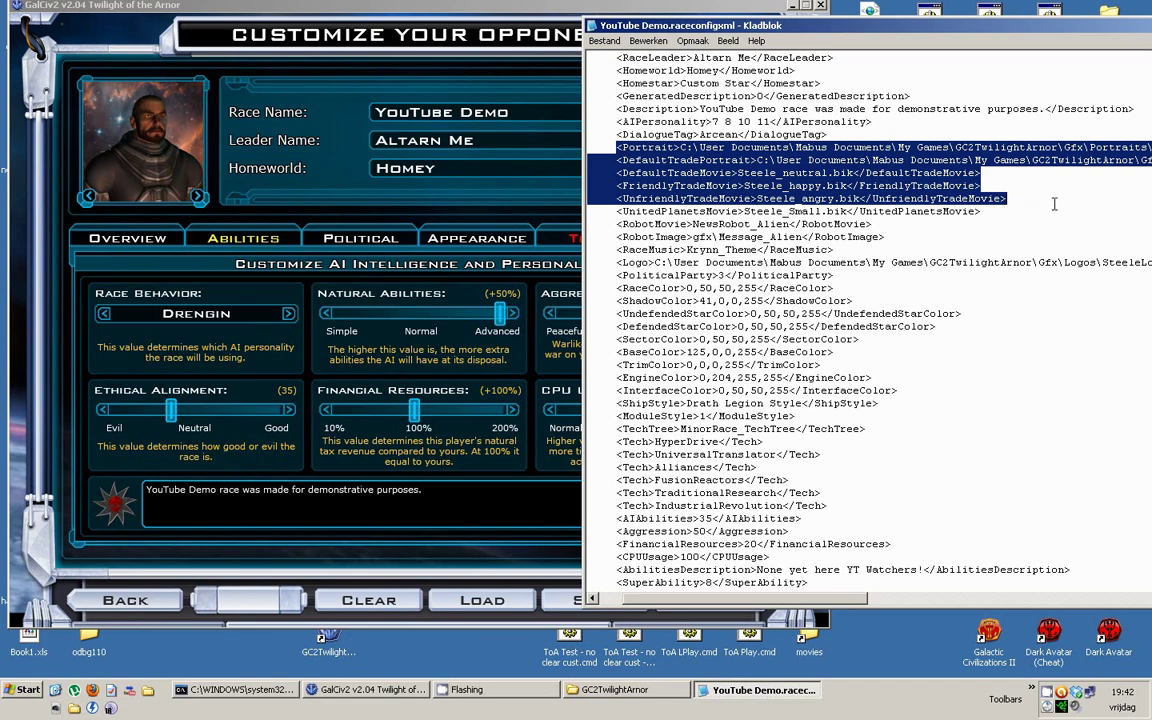
pyautogui.click(1022, 203)
pyautogui.hotkey('shift', 'Down')
pyautogui.moveTo(1022, 203); pyautogui.dragTo(575, 147)
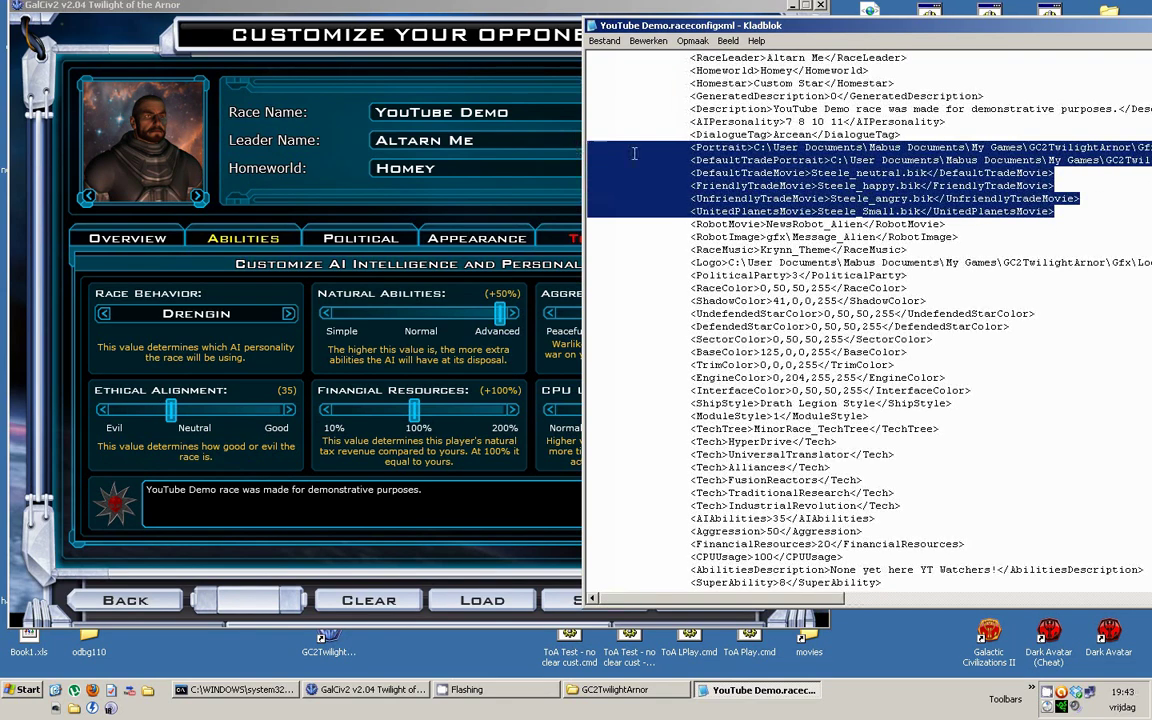
pyautogui.click(780, 162)
pyautogui.scroll(-2, 755, 182)
pyautogui.scroll(1, 726, 187)
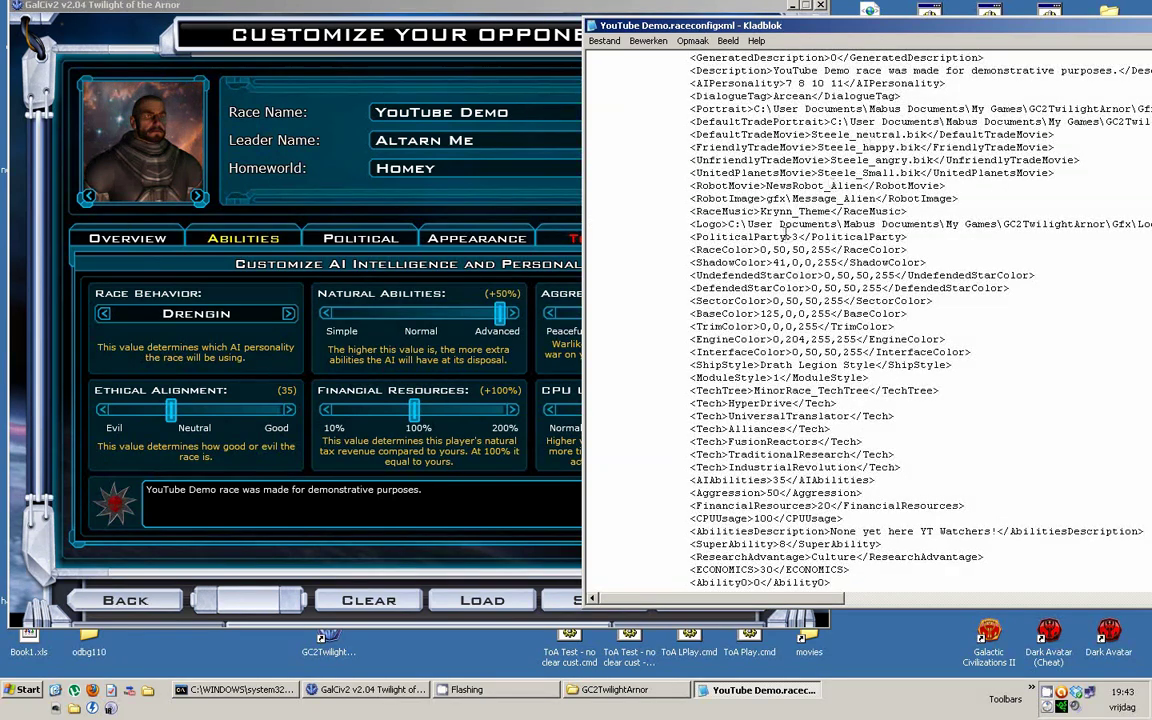
# Step: Examine the RobotMovie entry and its file value in the race configuration file
pyautogui.click(683, 186)
pyautogui.moveTo(683, 186); pyautogui.dragTo(966, 184)
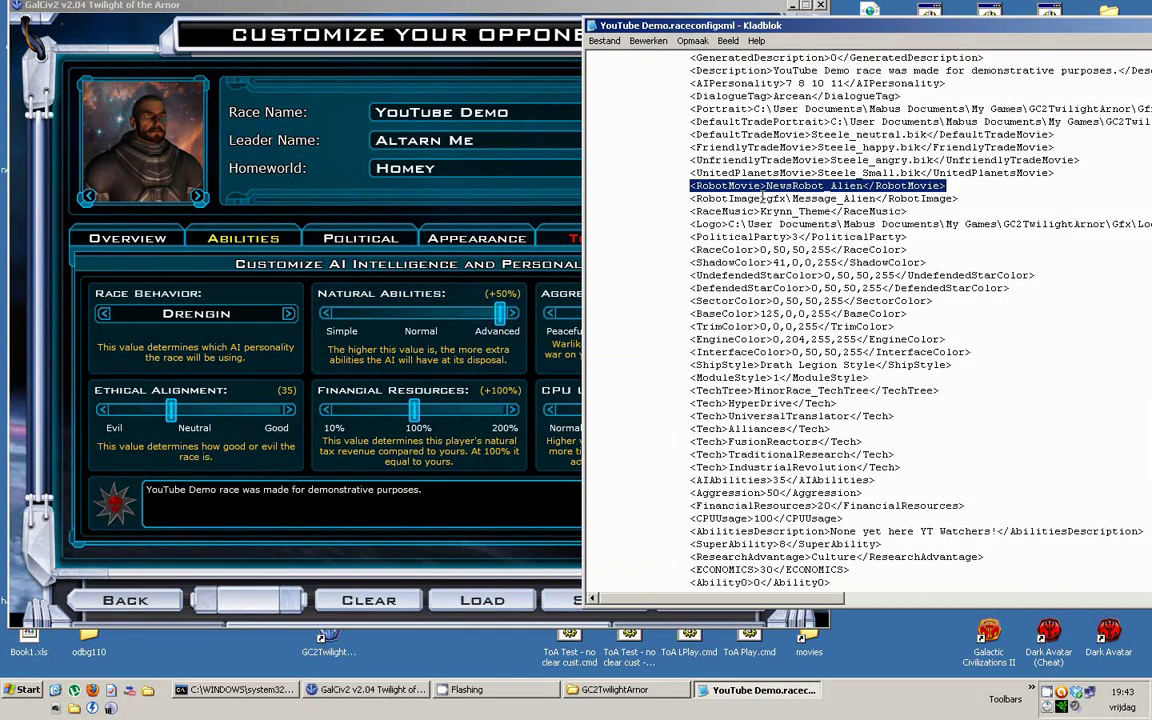
pyautogui.moveTo(766, 186); pyautogui.dragTo(868, 186)
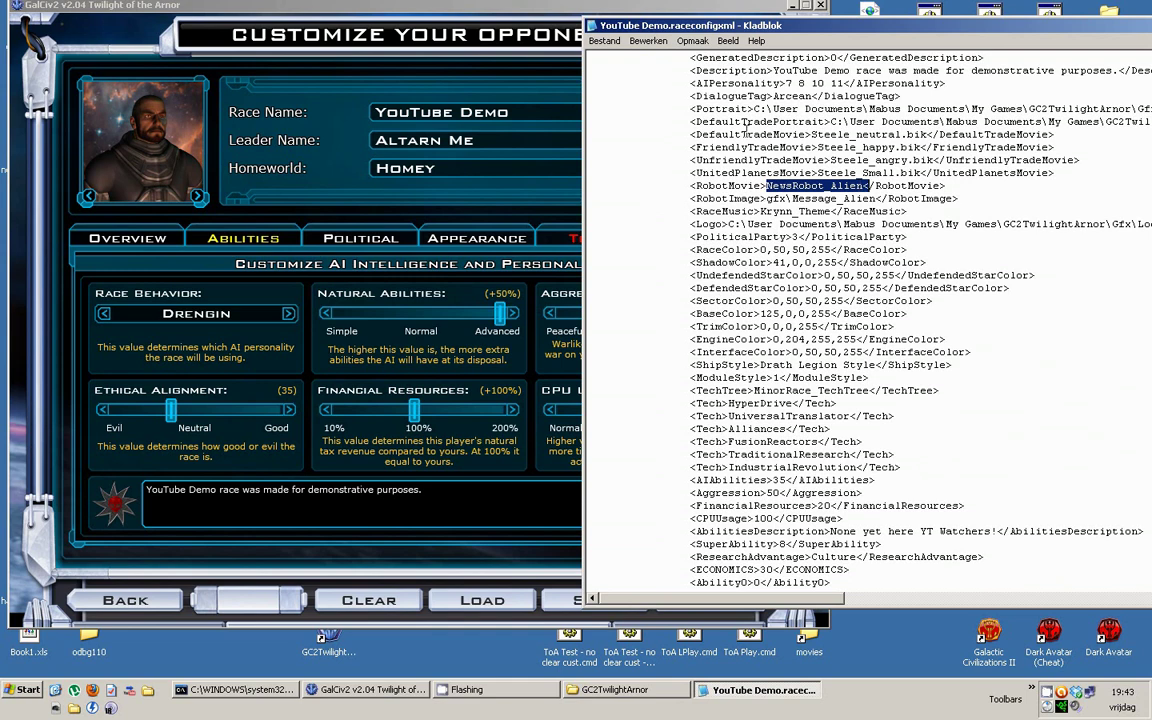
pyautogui.press('Left')
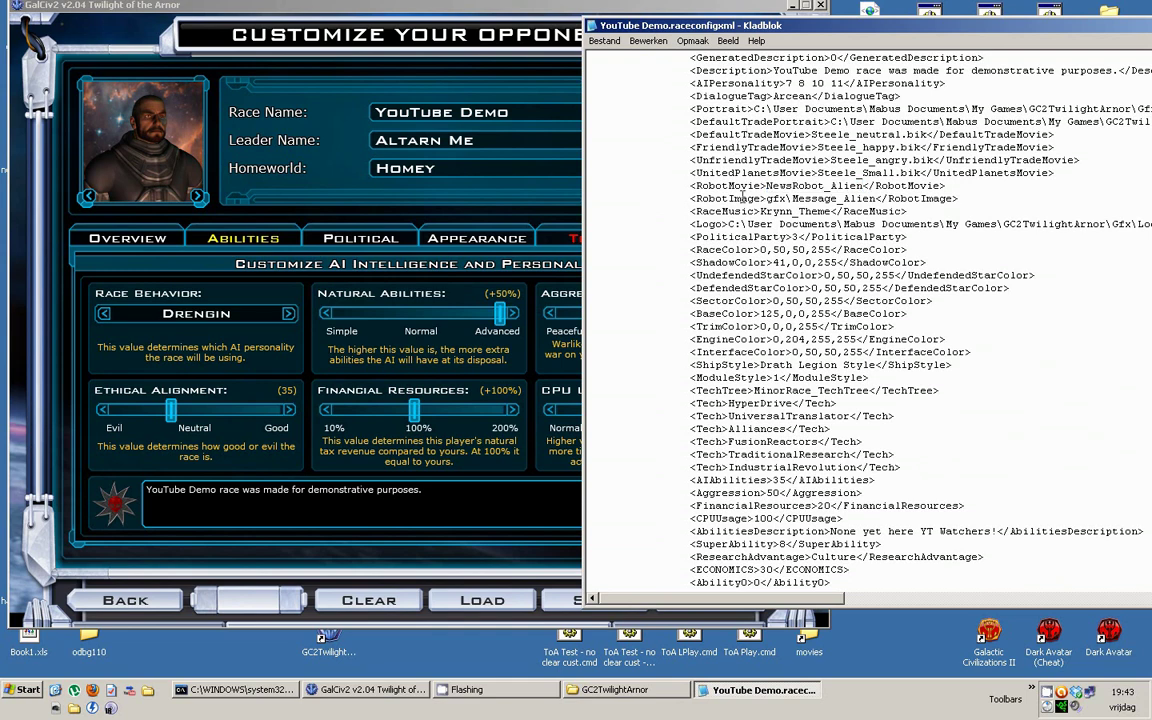
pyautogui.scroll(-1, 741, 194)
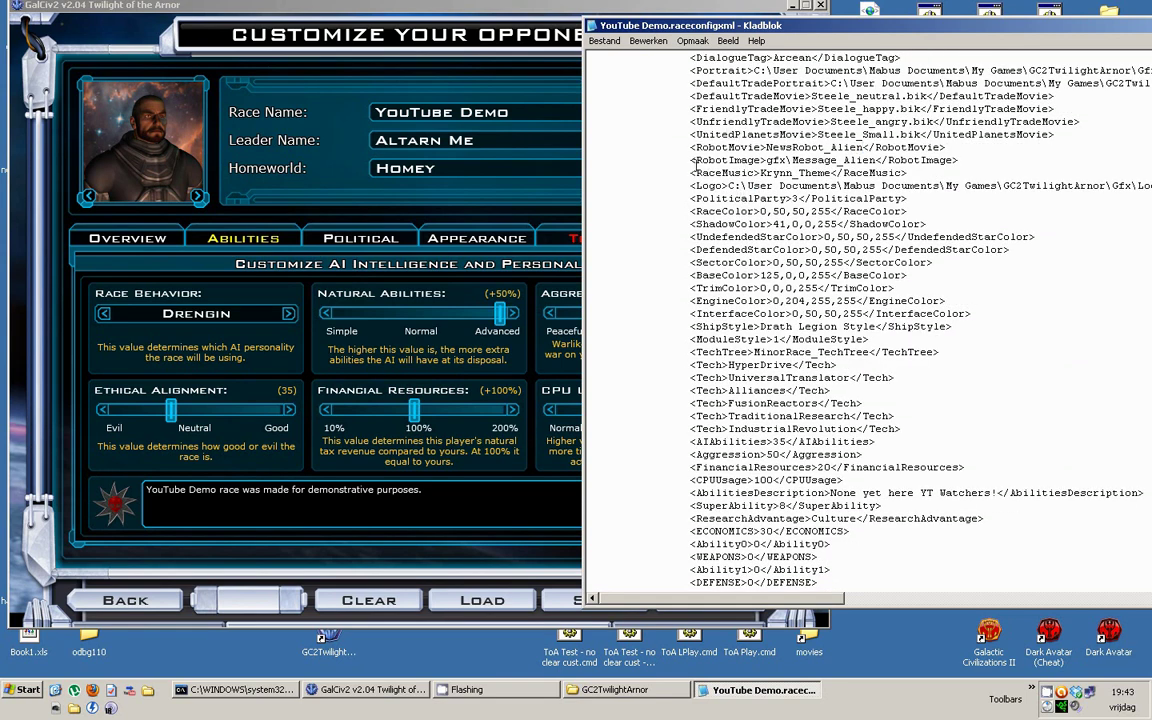
# Step: Examine the RobotImage and RaceMusic entries in the race configuration file
pyautogui.moveTo(688, 162); pyautogui.dragTo(910, 173)
pyautogui.click(942, 174)
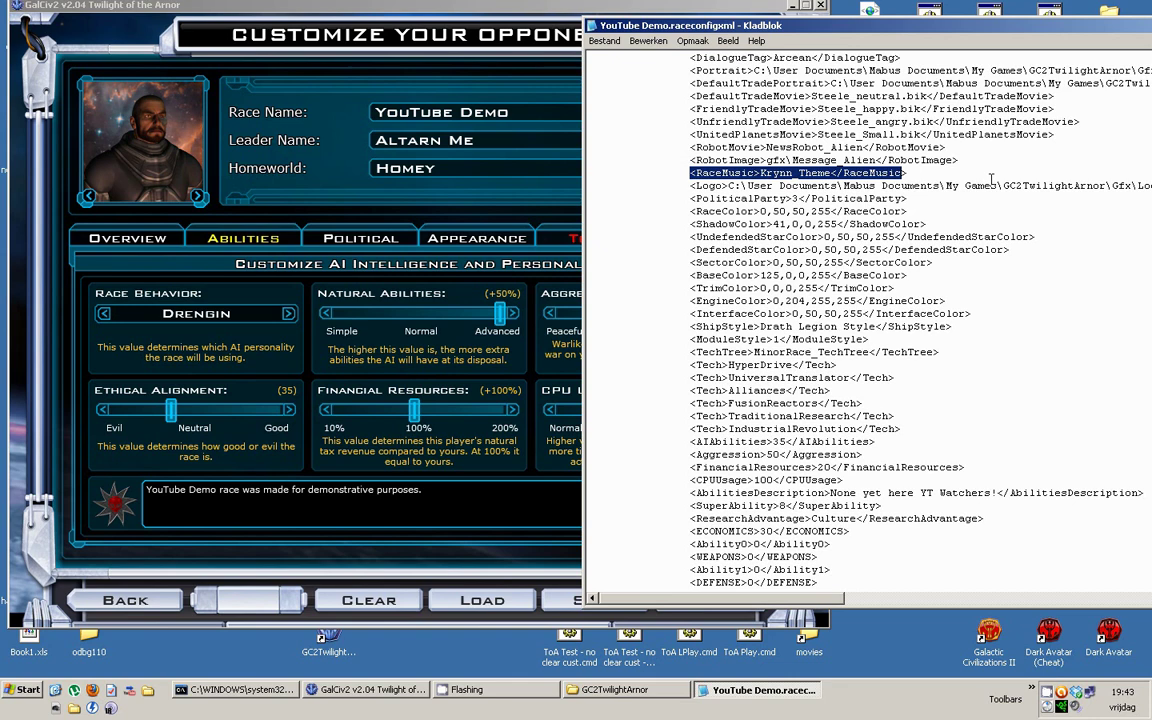
pyautogui.click(920, 161)
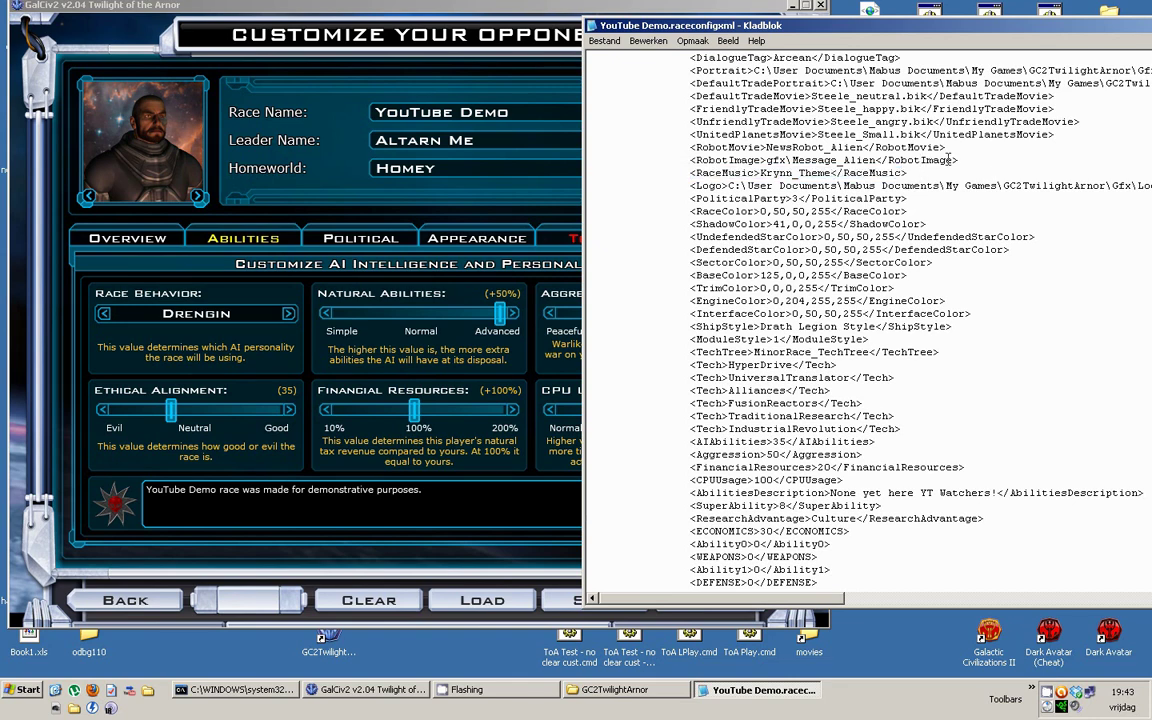
pyautogui.scroll(1, 960, 170)
pyautogui.scroll(1, 971, 172)
pyautogui.scroll(-1, 968, 217)
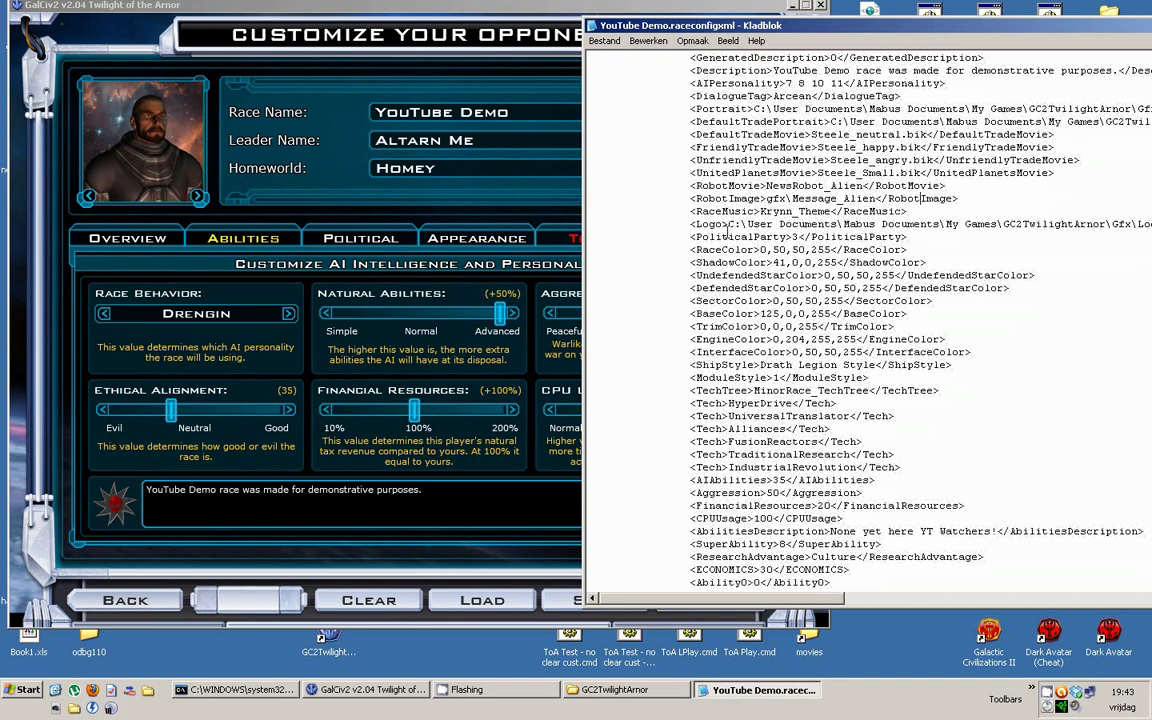
pyautogui.moveTo(689, 212); pyautogui.dragTo(924, 212)
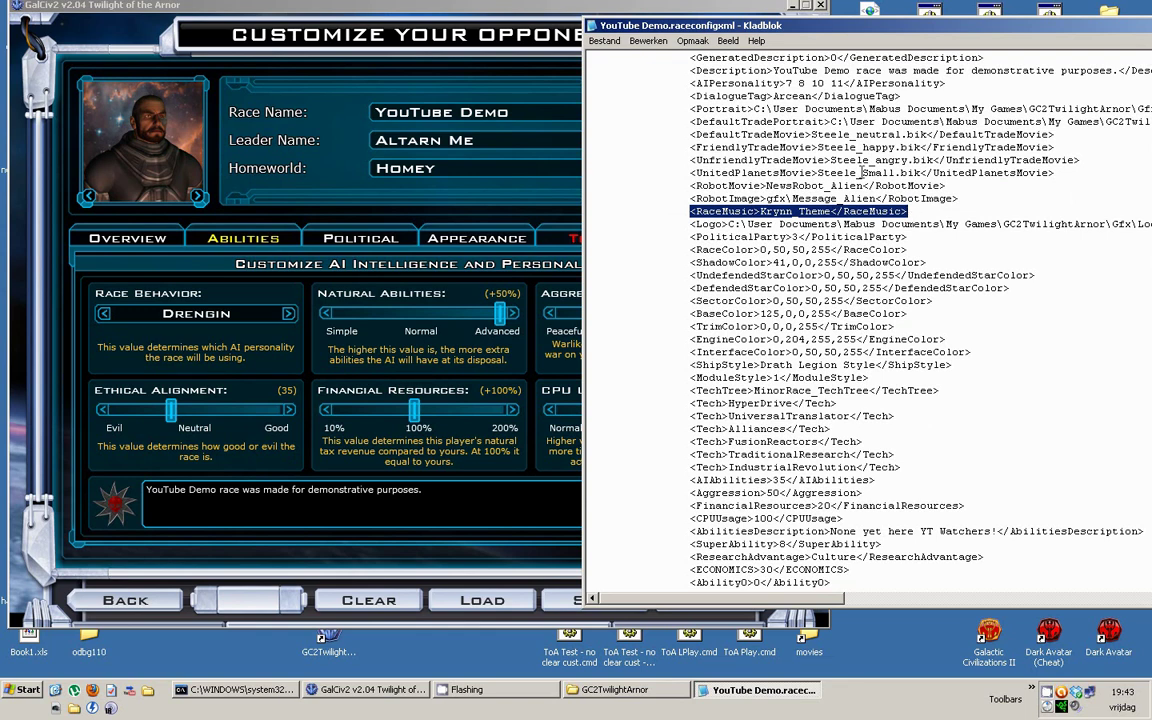
# Step: Narrow the race configuration file's window and reposition it so that its full width fits on screen
pyautogui.moveTo(965, 26); pyautogui.dragTo(728, 30)
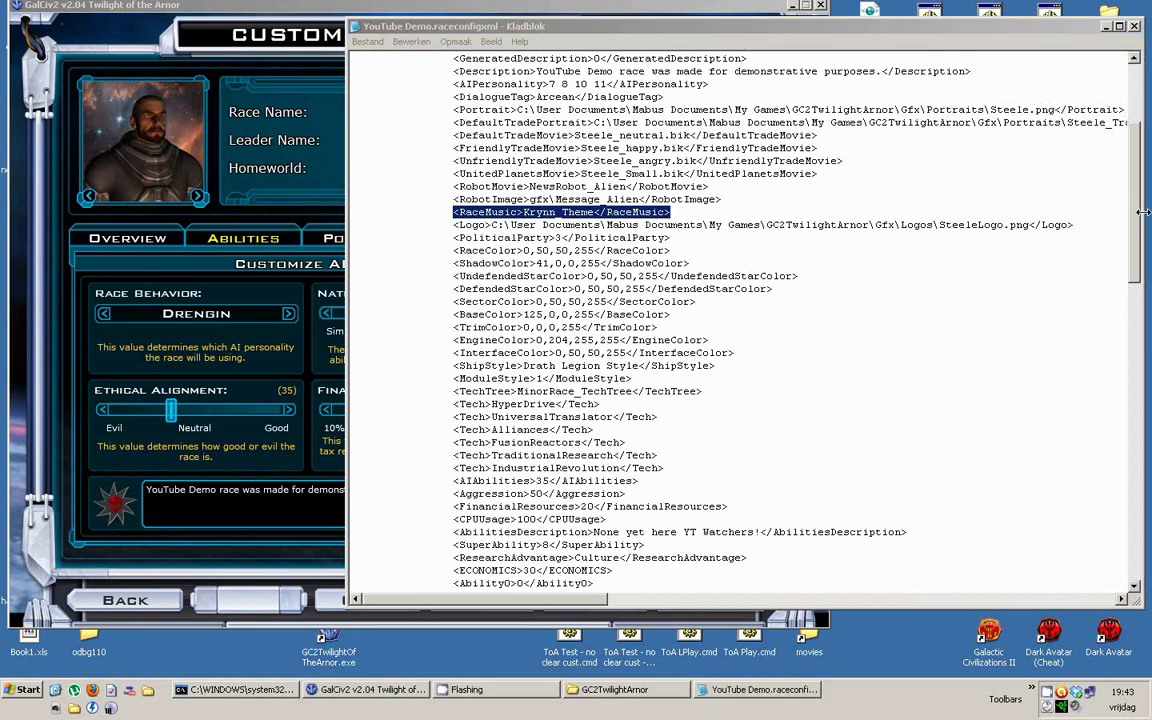
pyautogui.moveTo(1143, 212); pyautogui.dragTo(892, 211)
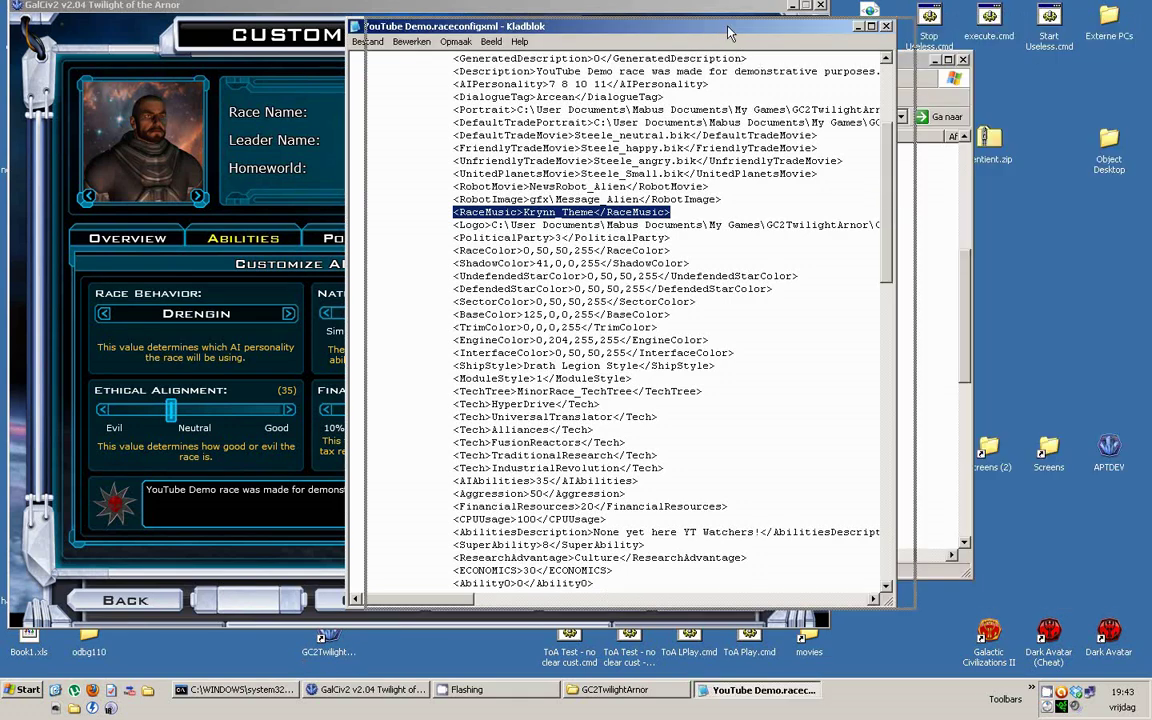
pyautogui.moveTo(728, 33); pyautogui.dragTo(1016, 22)
pyautogui.click(812, 201)
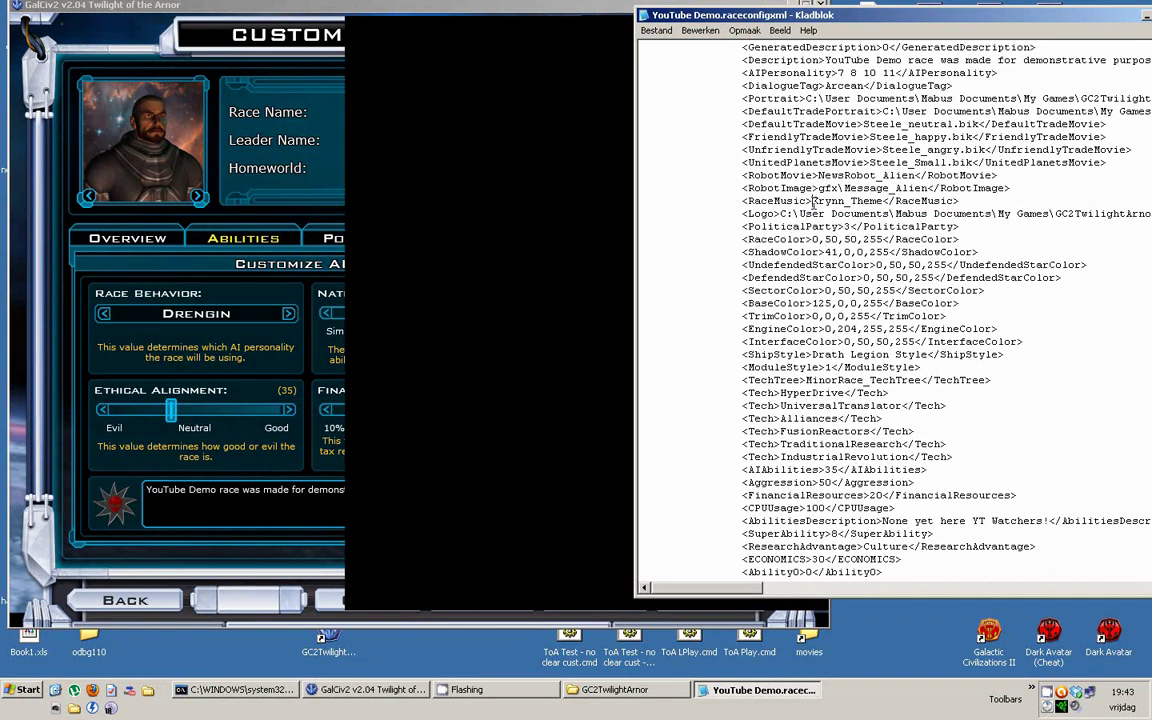
pyautogui.moveTo(1030, 18); pyautogui.dragTo(963, 25)
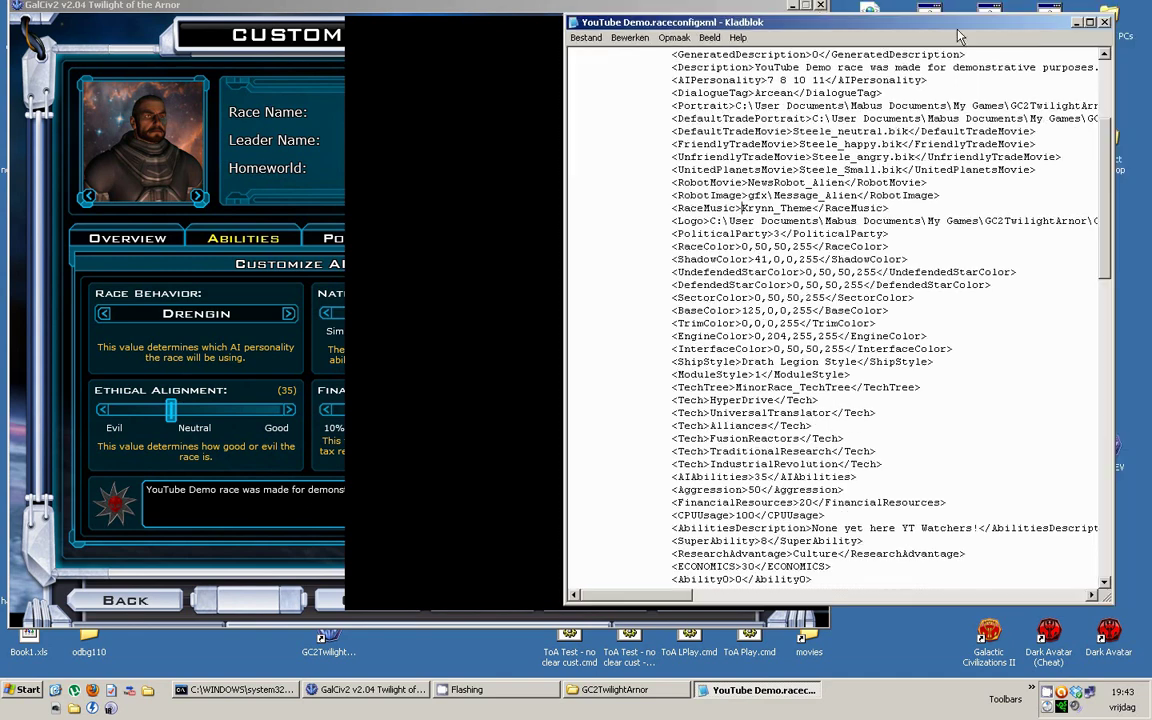
# Step: Minimize the race configuration file and open GalCiv2's Event Music folder by locating the target of the Galactic Civilizations II desktop shortcut
pyautogui.click(1081, 21)
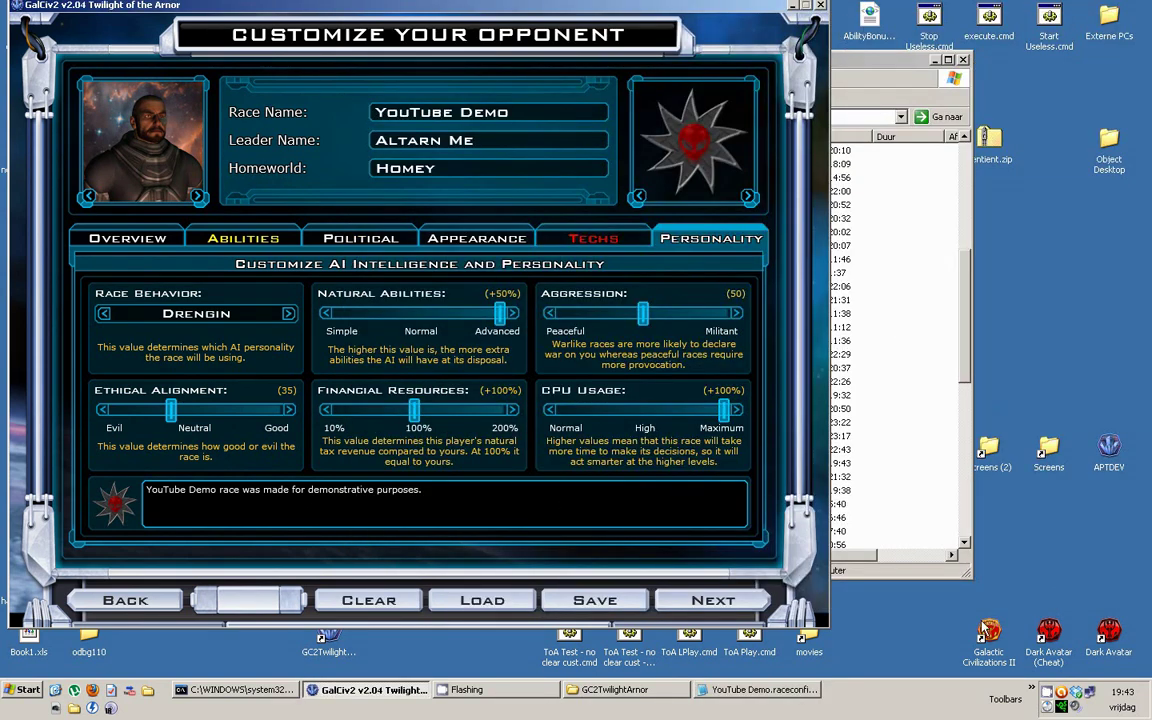
pyautogui.keyDown('alt'); pyautogui.doubleClick(982, 643); pyautogui.keyUp('alt')
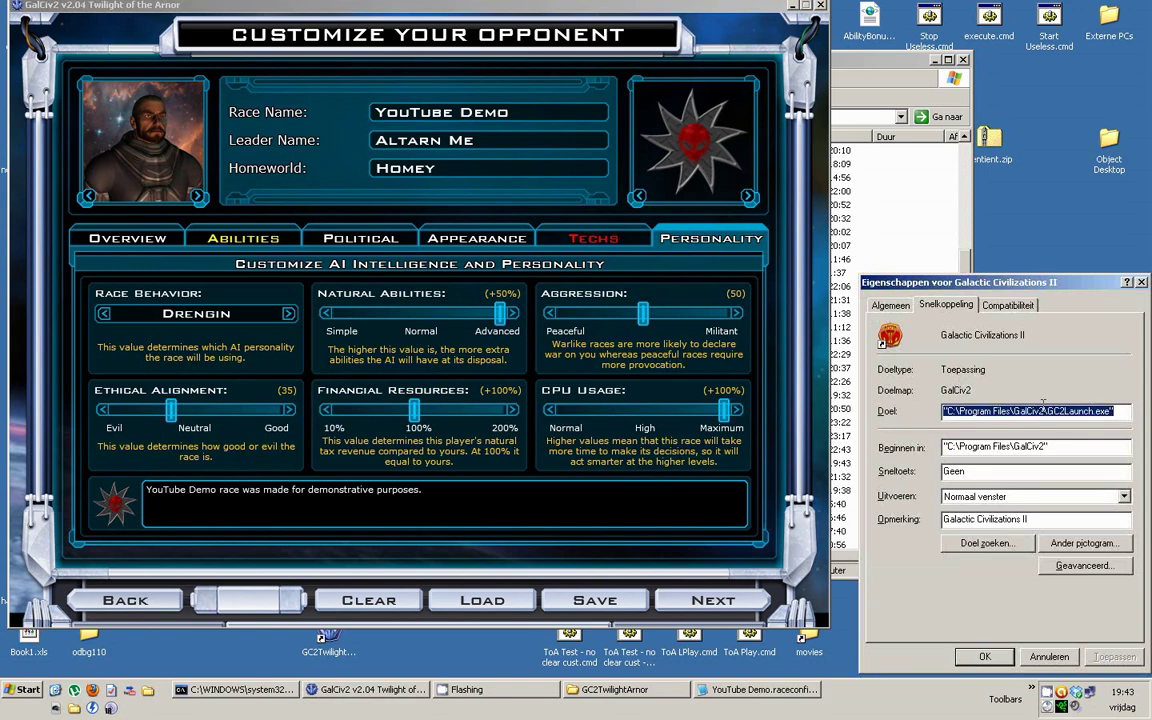
pyautogui.click(987, 543)
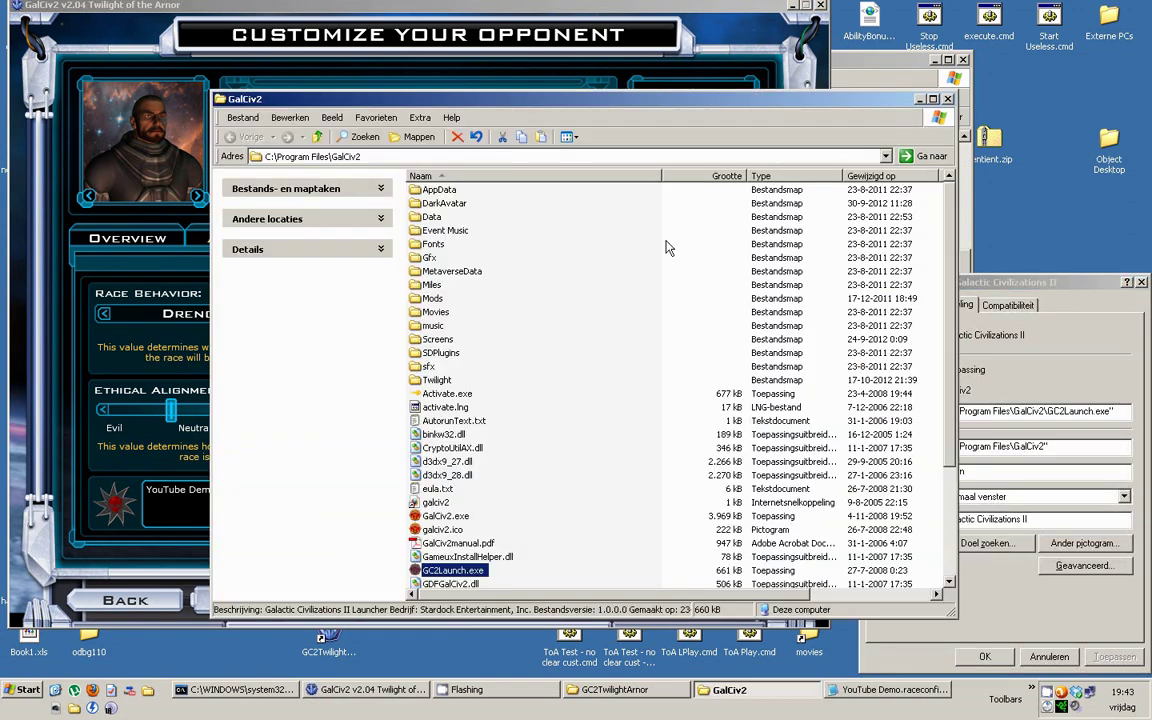
pyautogui.click(446, 232)
pyautogui.doubleClick(448, 232)
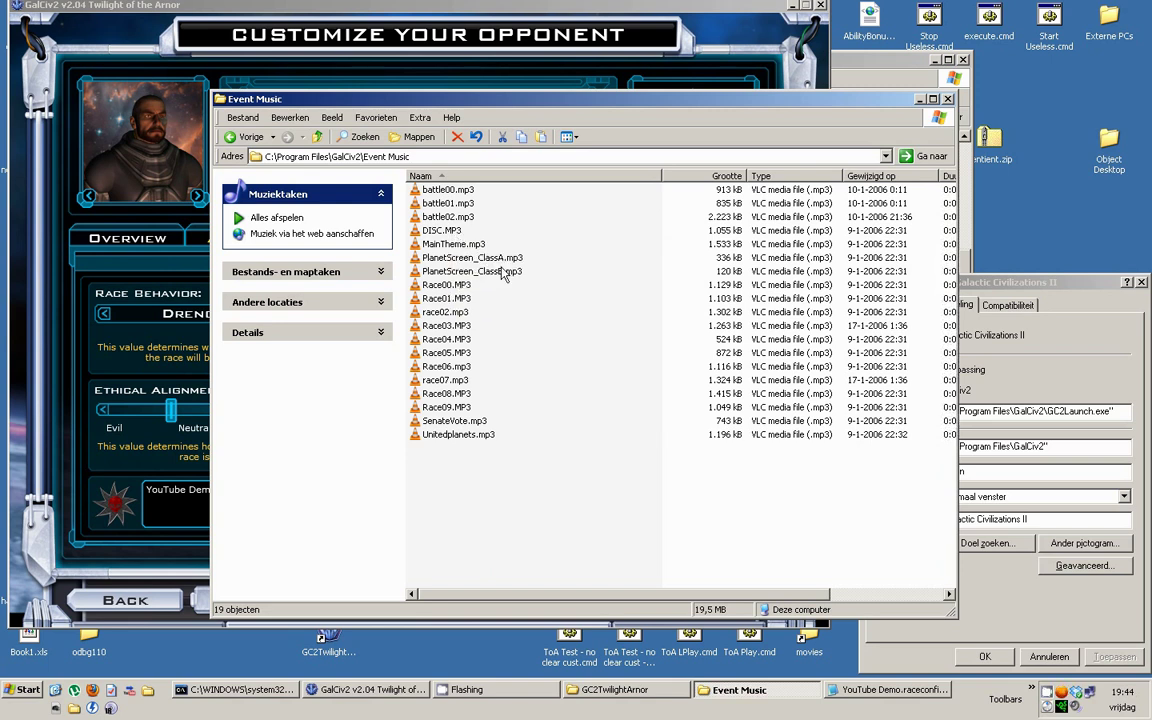
# Step: Examine the MP3 files in the Event Music folder, especially the numbered race tracks, and the folder's path
pyautogui.moveTo(572, 554); pyautogui.dragTo(434, 188)
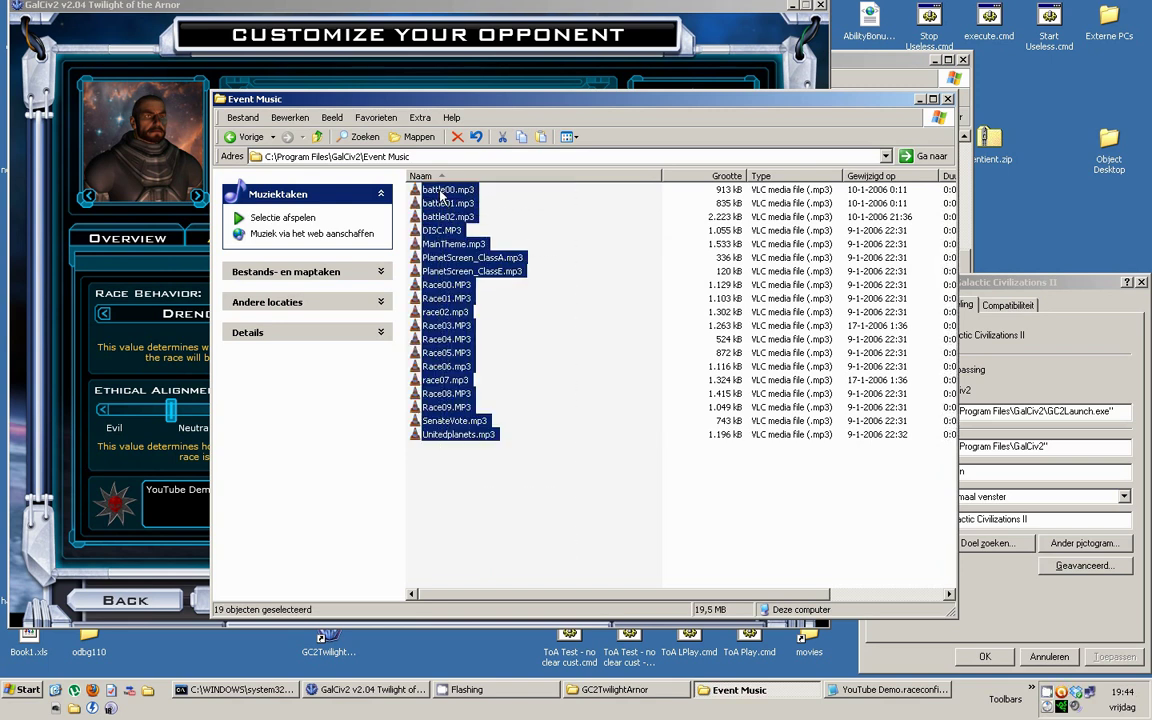
pyautogui.click(587, 287)
pyautogui.click(446, 285)
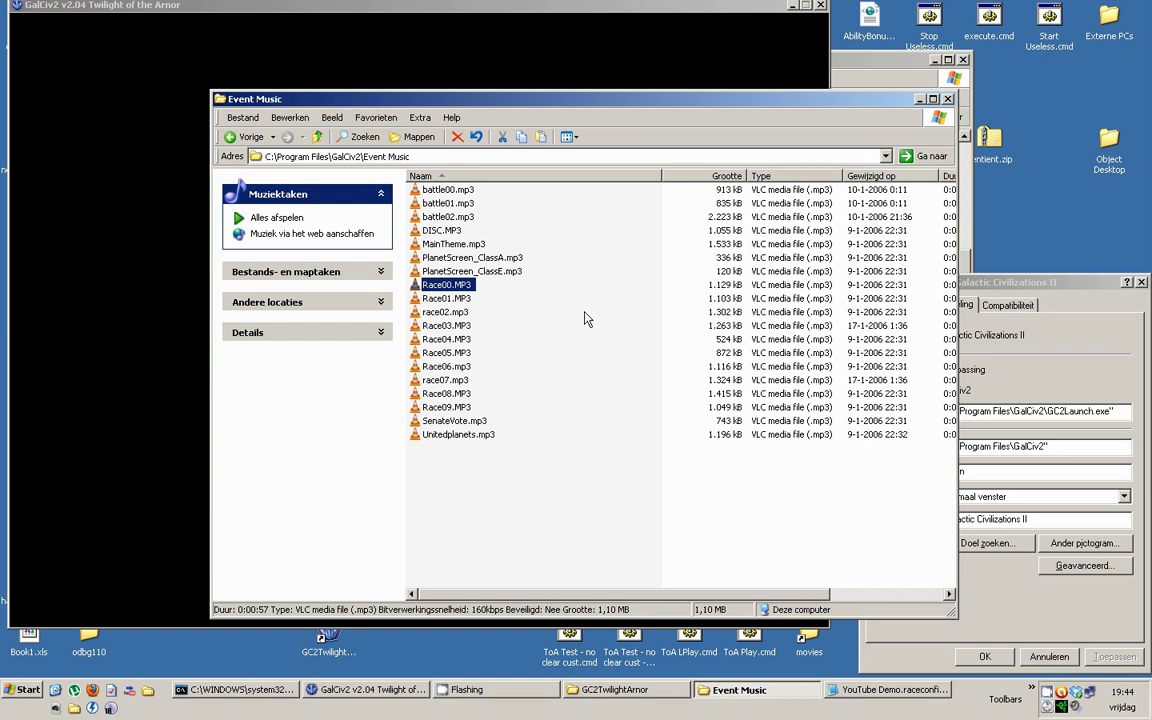
pyautogui.click(437, 299)
pyautogui.press('Down')
pyautogui.press('Down')
pyautogui.press('Down')
pyautogui.press('Down')
pyautogui.press('Down')
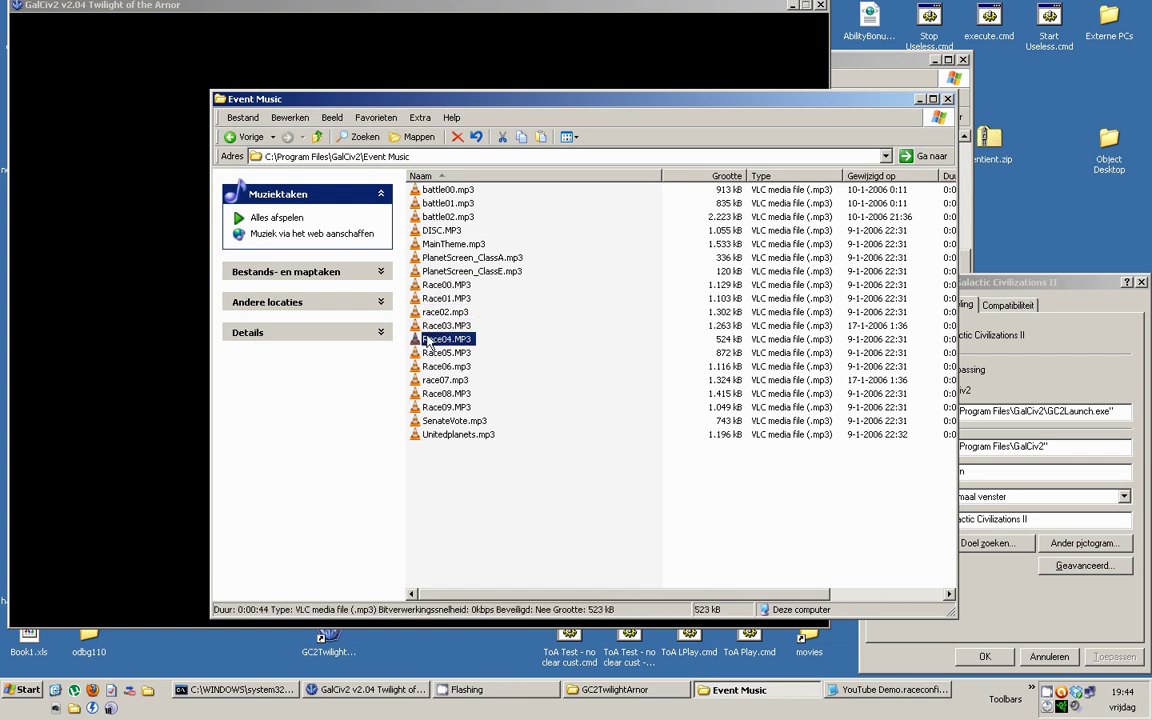
pyautogui.click(433, 157)
pyautogui.click(412, 157)
pyautogui.moveTo(412, 157); pyautogui.dragTo(364, 158)
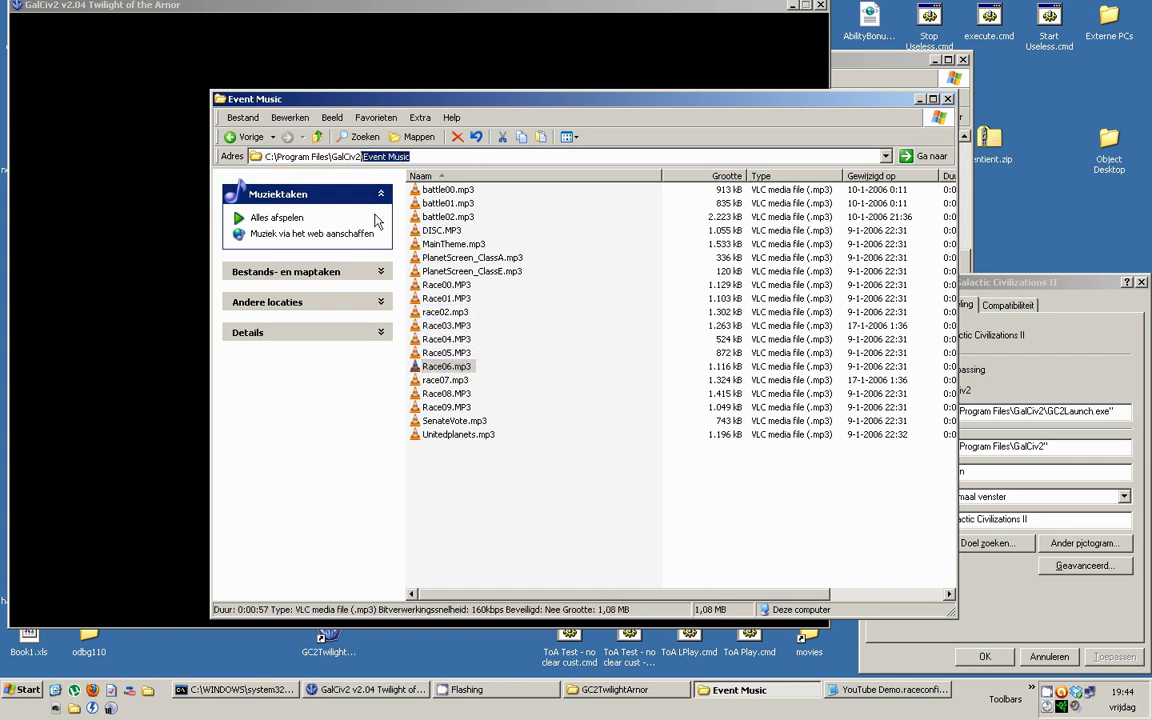
# Step: Open the Event Music folder inside DarkAvatar and examine its Korath and Krynn theme files
pyautogui.click(317, 138)
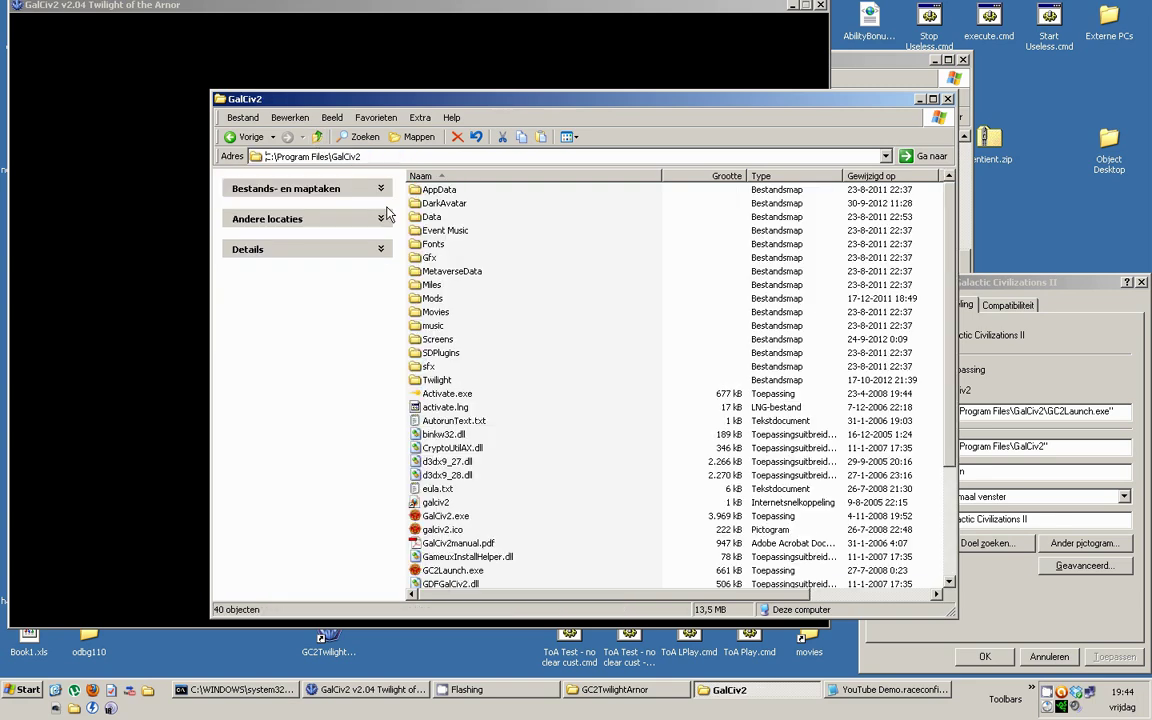
pyautogui.doubleClick(424, 203)
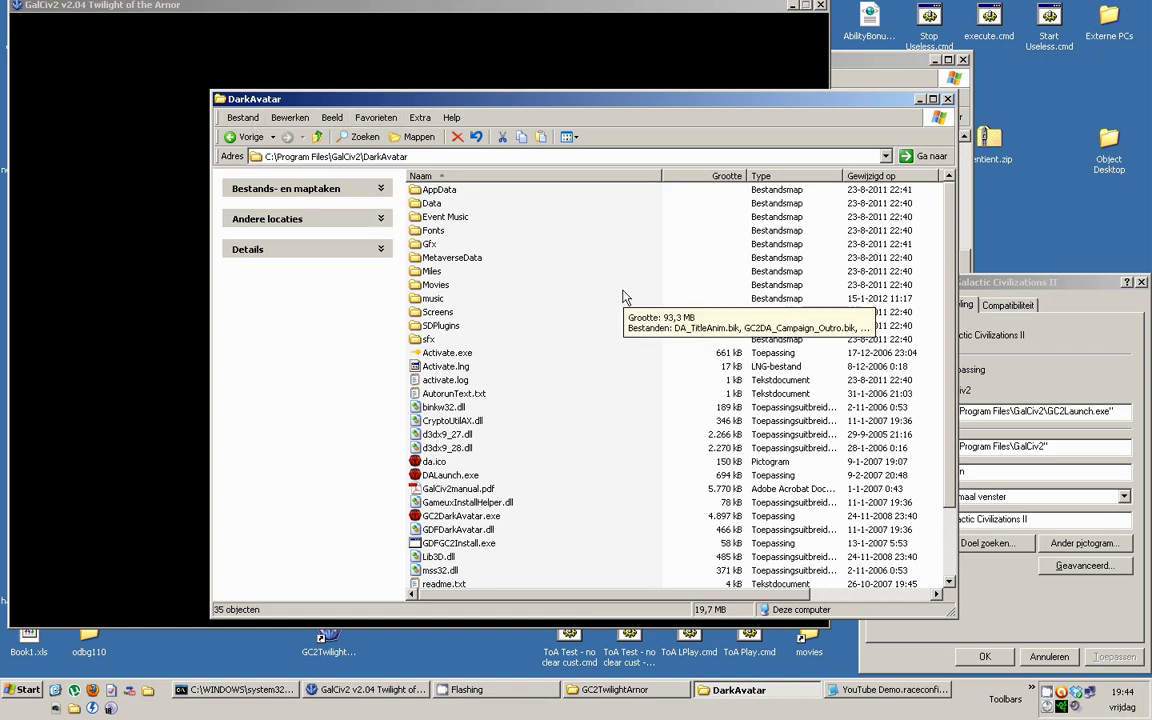
pyautogui.doubleClick(442, 216)
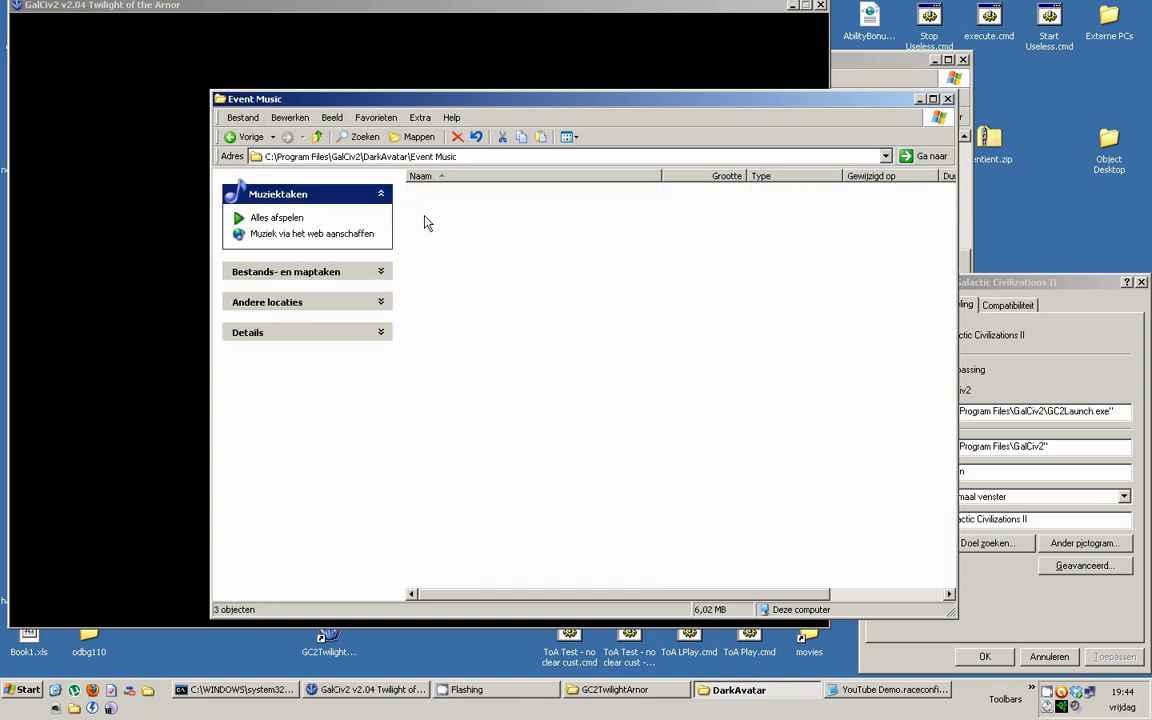
pyautogui.moveTo(542, 104); pyautogui.dragTo(635, 113)
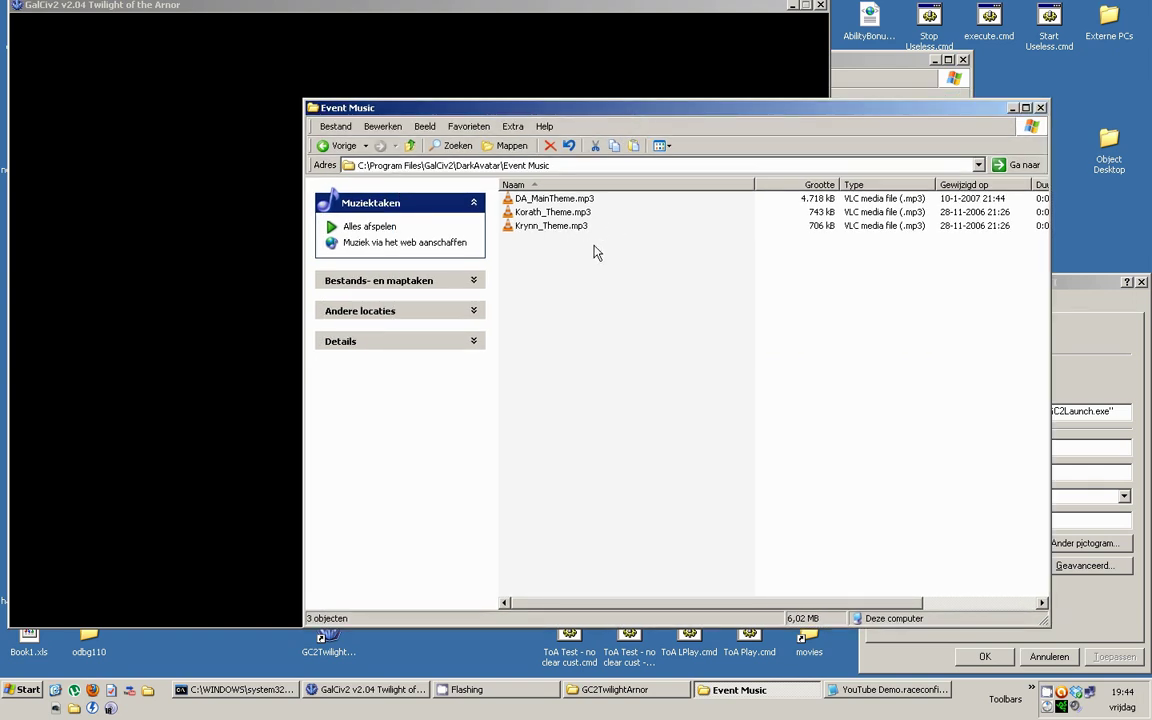
pyautogui.moveTo(594, 245); pyautogui.dragTo(532, 213)
pyautogui.click(551, 252)
# Step: Return to the GalCiv2 folder, open the Event Music folder inside Twilight and examine its music files
pyautogui.click(410, 146)
pyautogui.click(410, 146)
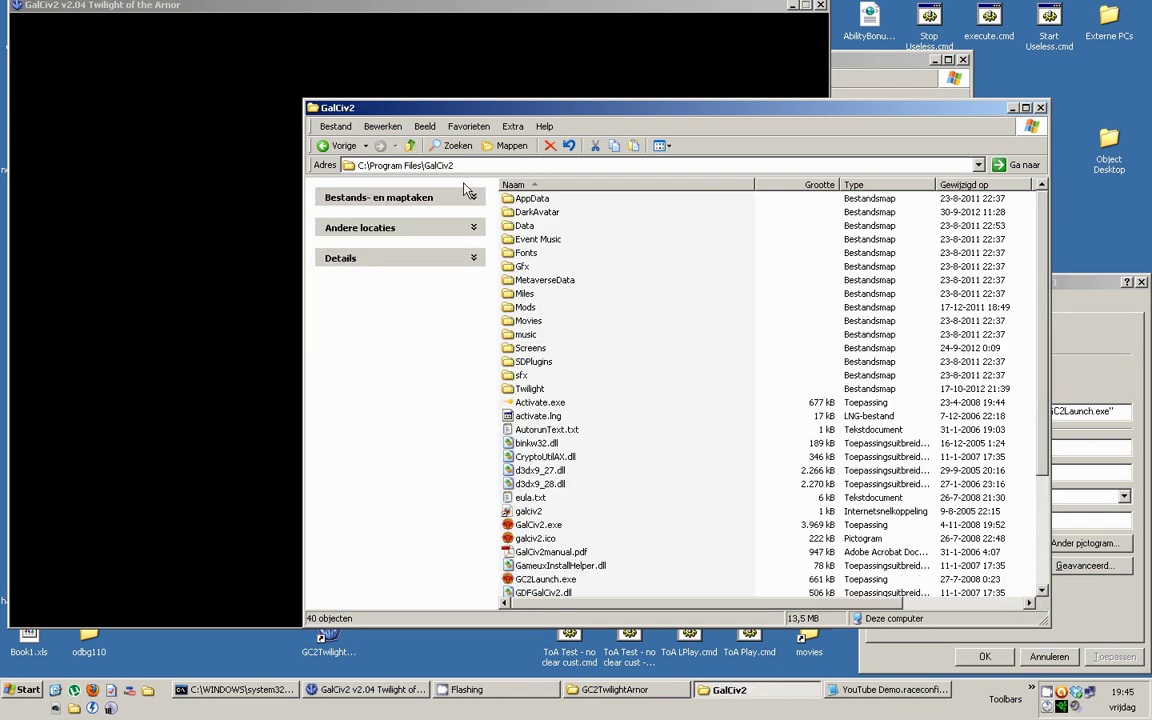
pyautogui.click(322, 146)
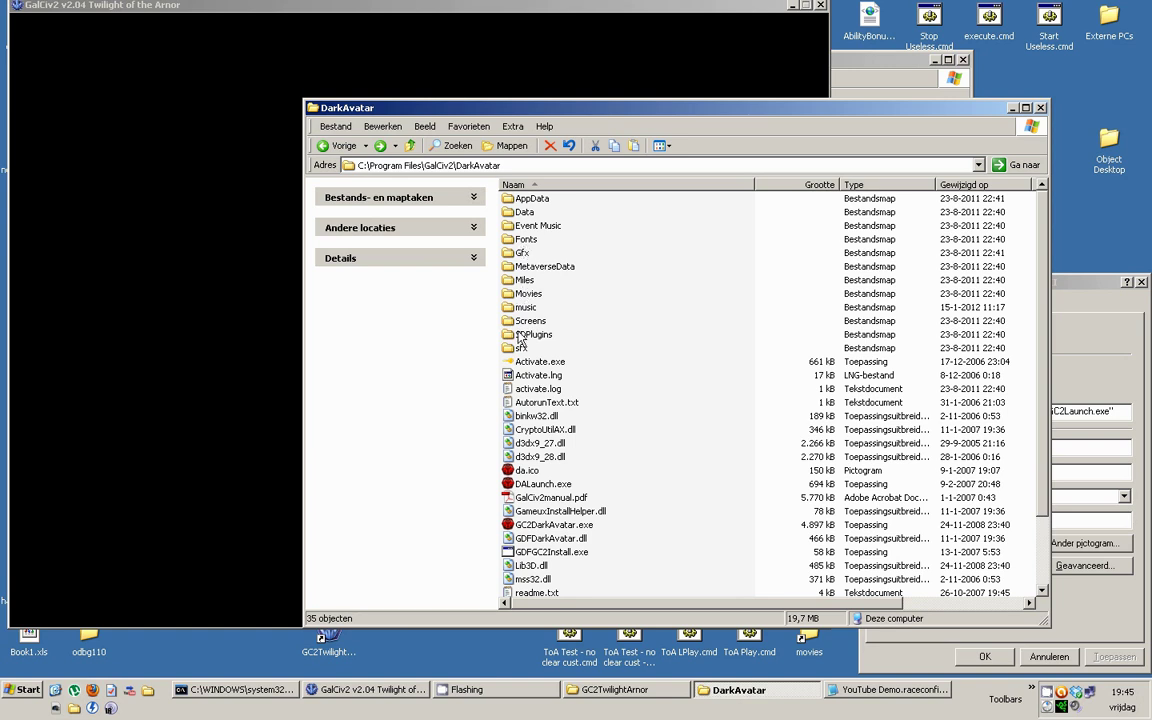
pyautogui.click(410, 146)
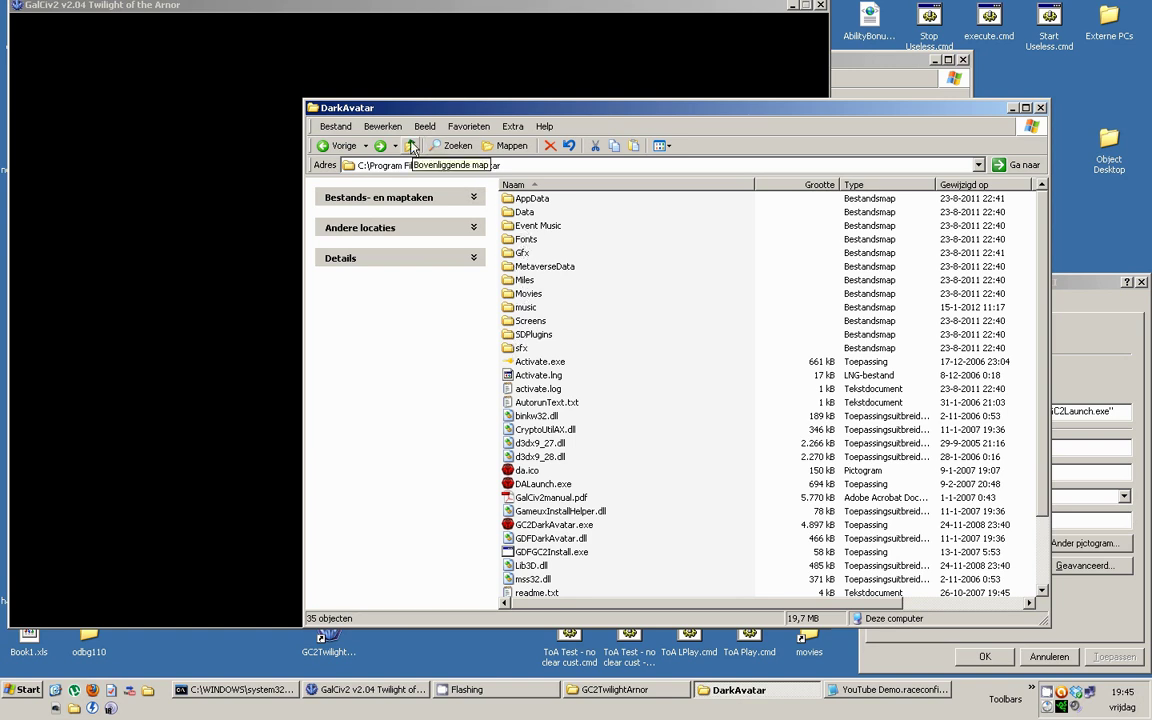
pyautogui.doubleClick(529, 388)
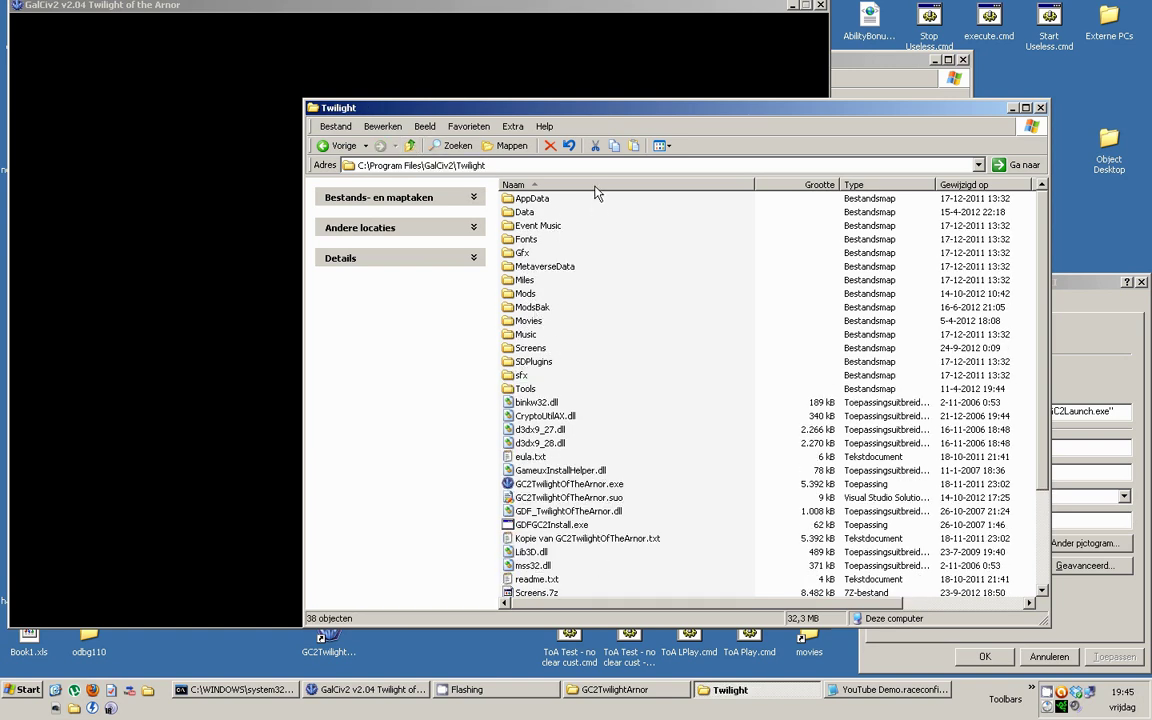
pyautogui.doubleClick(537, 225)
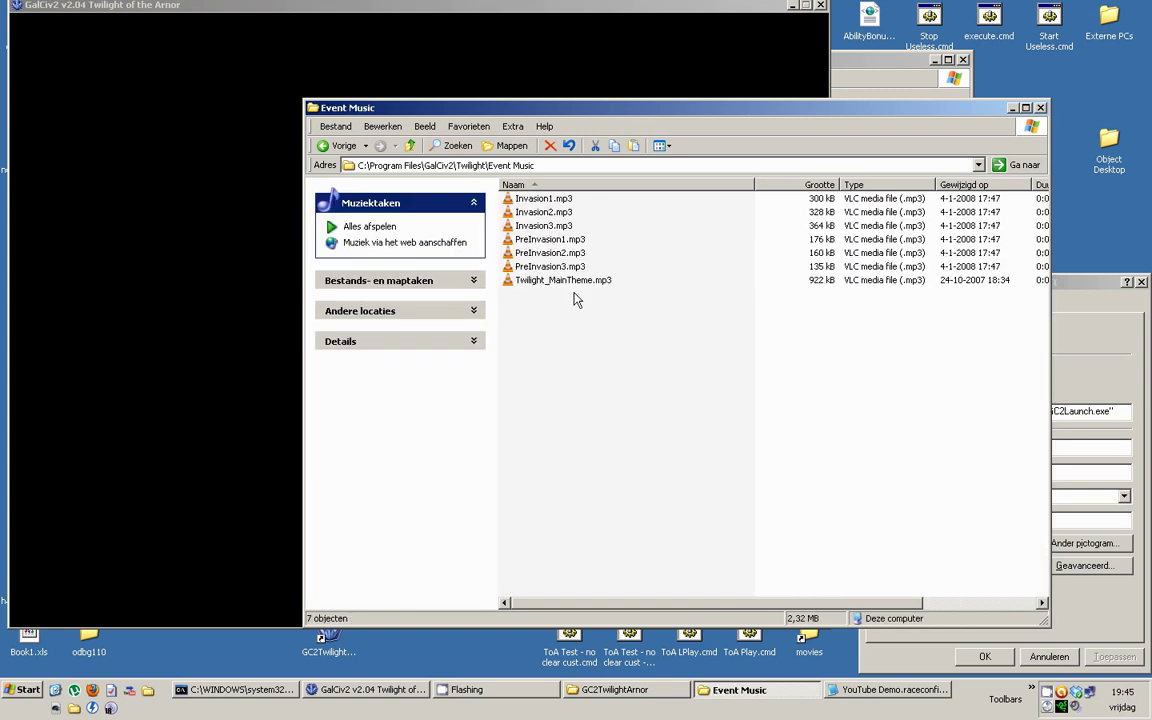
pyautogui.hotkey('ctrl', 'a')
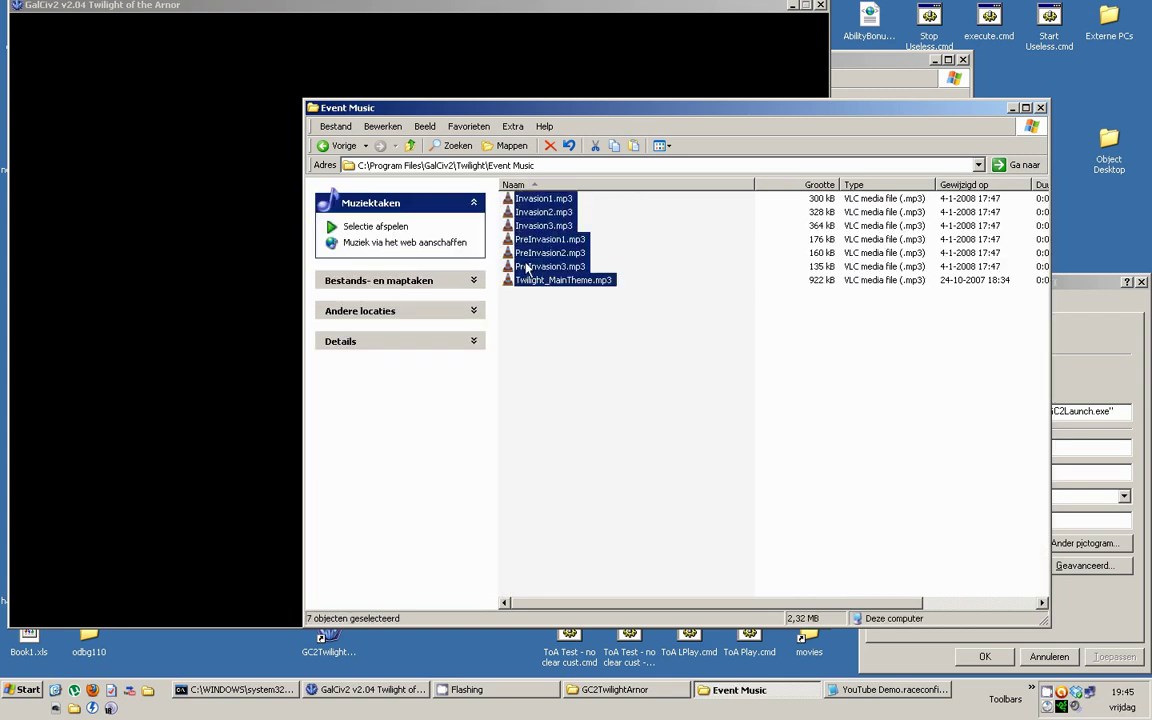
pyautogui.click(560, 362)
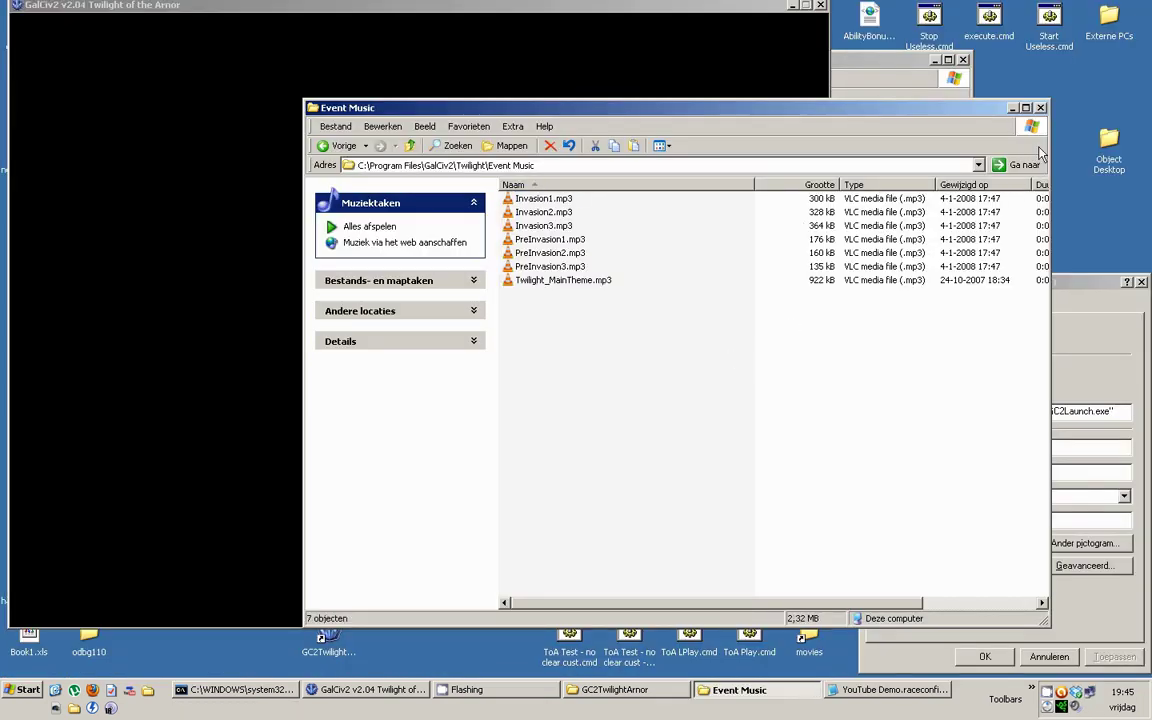
# Step: Close the Event Music folder window and the properties of the Galactic Civilizations II shortcut
pyautogui.click(1041, 112)
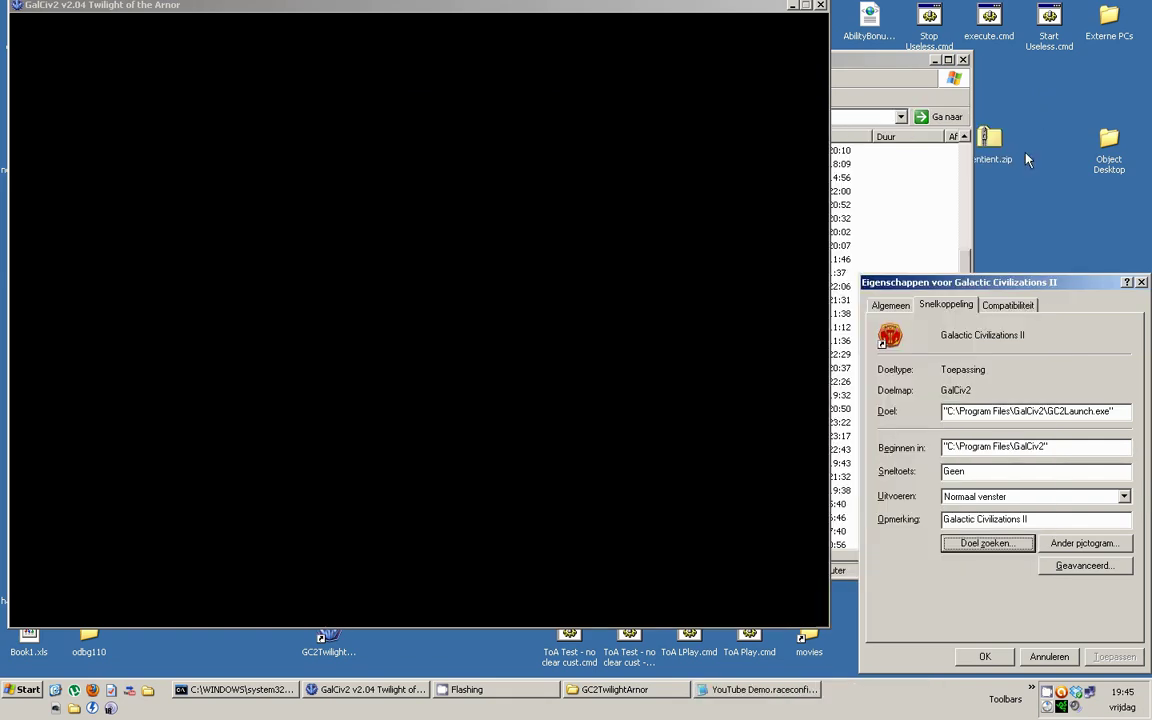
pyautogui.moveTo(1095, 282); pyautogui.dragTo(1040, 266)
pyautogui.click(1079, 267)
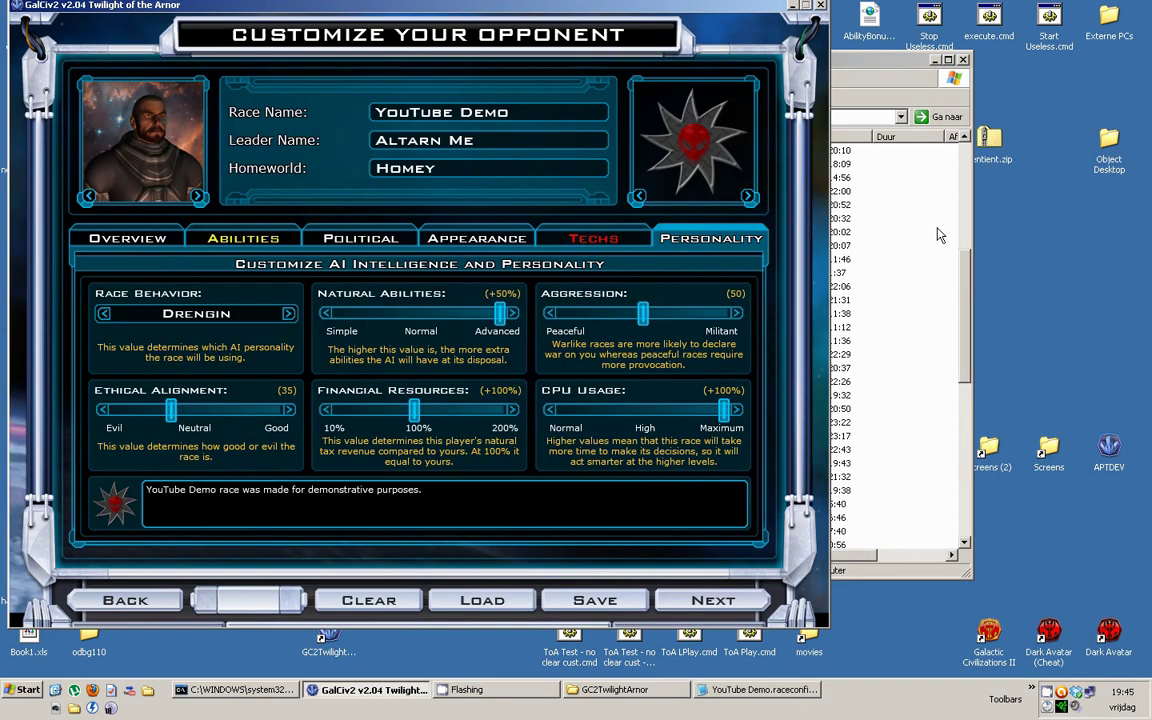
# Step: Check the start of the GC2TwilightArnor folder's listing, and minimize that folder and the game to reveal the desktop
pyautogui.click(845, 205)
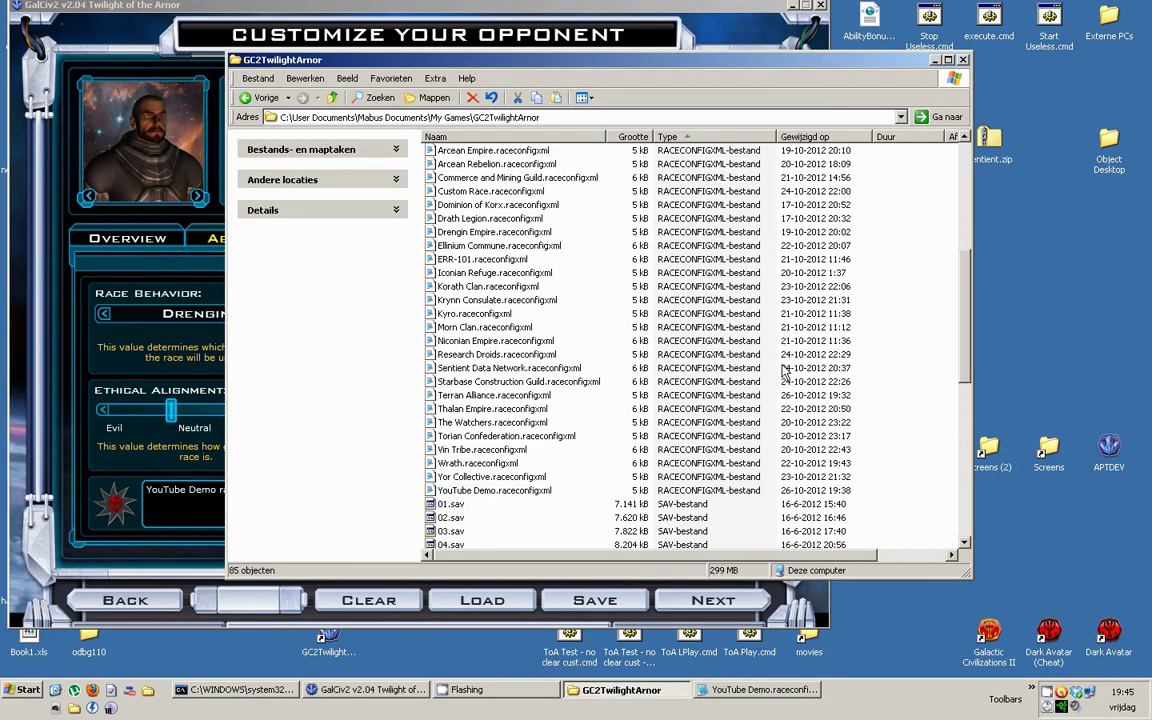
pyautogui.scroll(8, 875, 300)
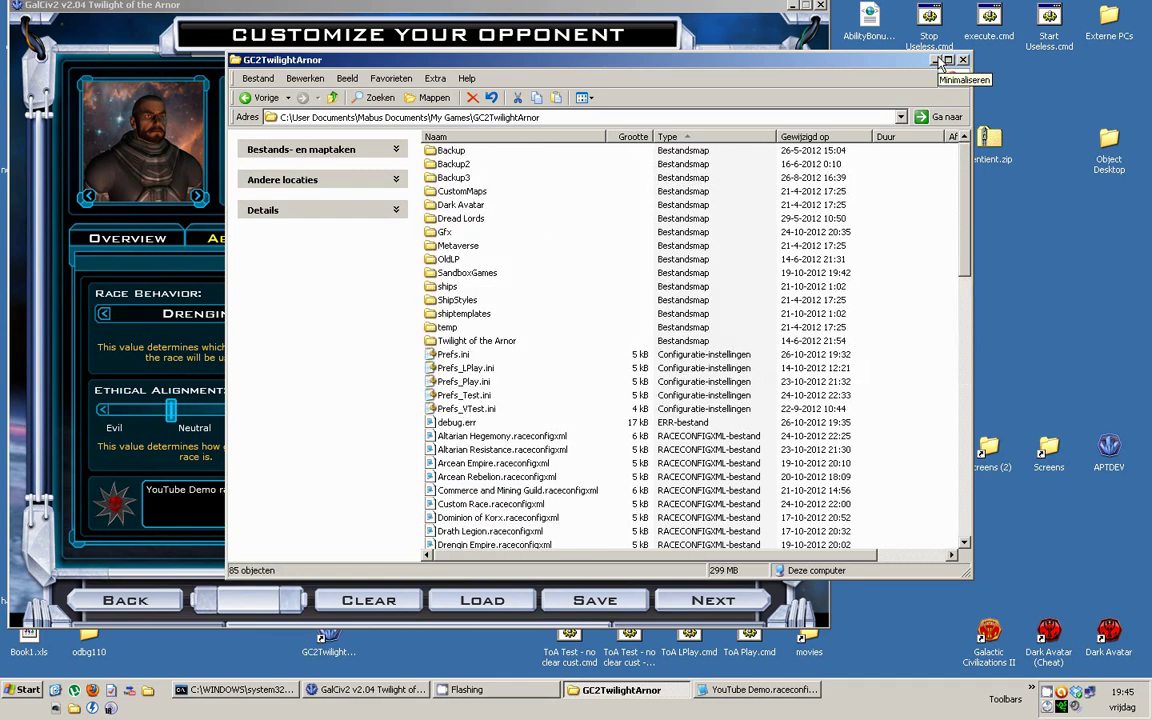
pyautogui.click(936, 61)
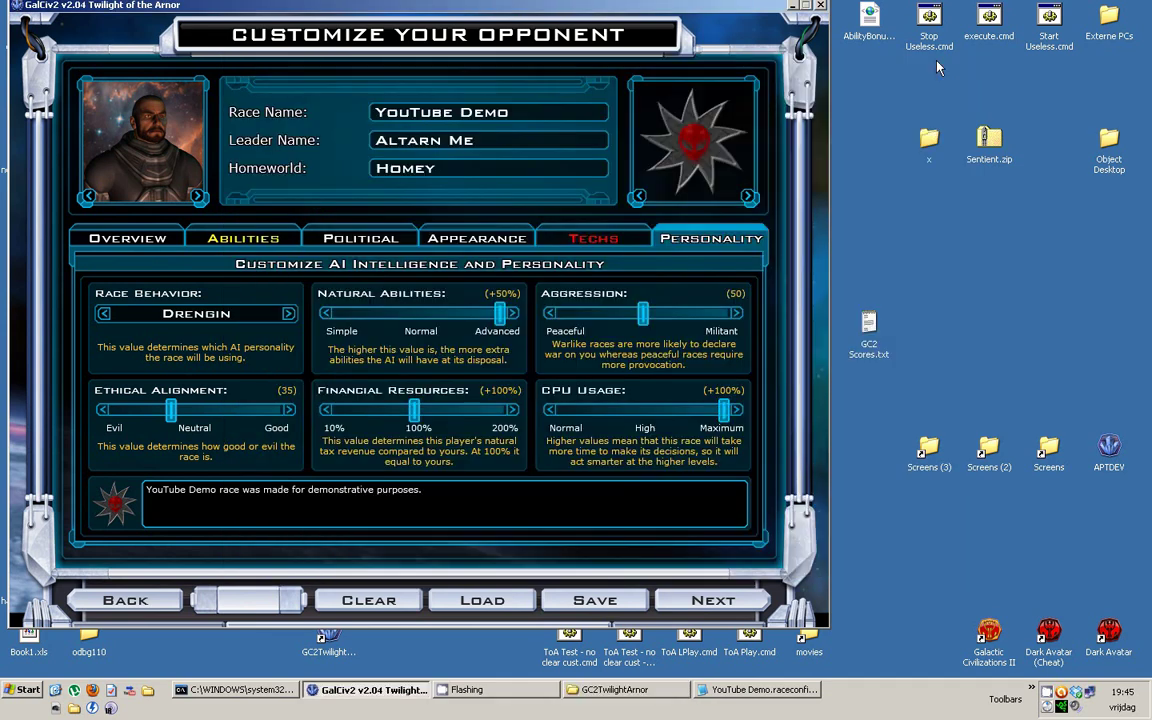
pyautogui.click(792, 6)
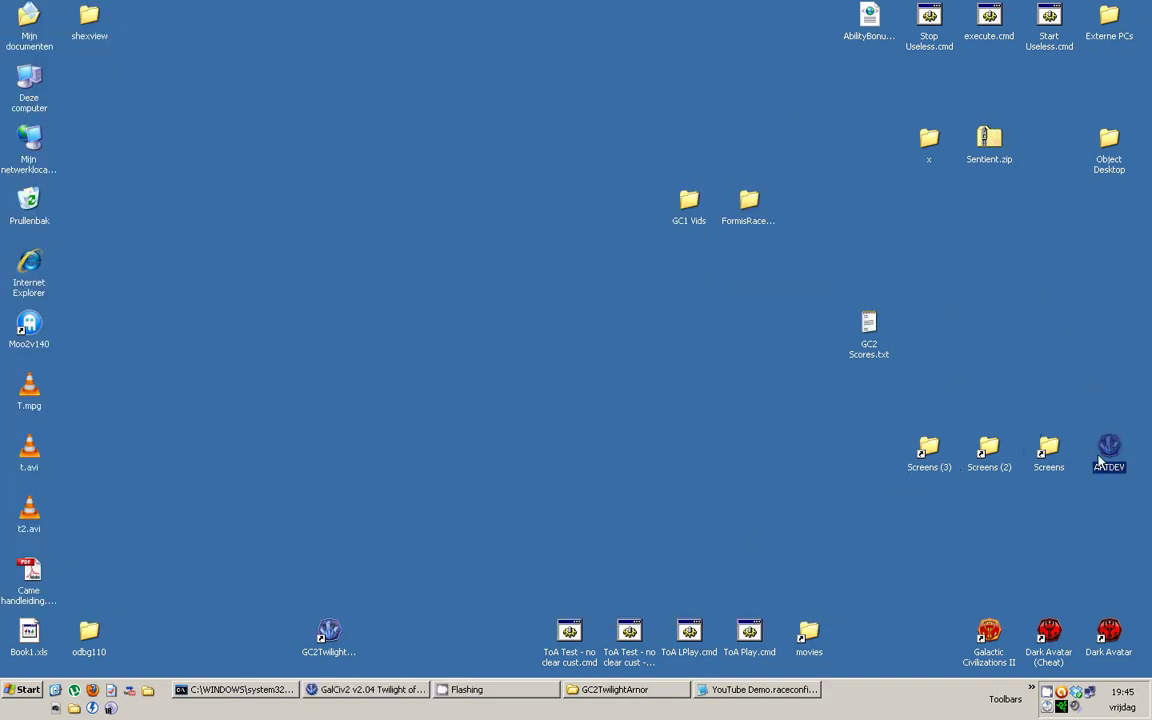
# Step: Open the APTDEV desktop folder, follow its APT shortcut to the mod's Event Music folder, and move the window toward the screen's middle
pyautogui.press('Return')
pyautogui.doubleClick(222, 169)
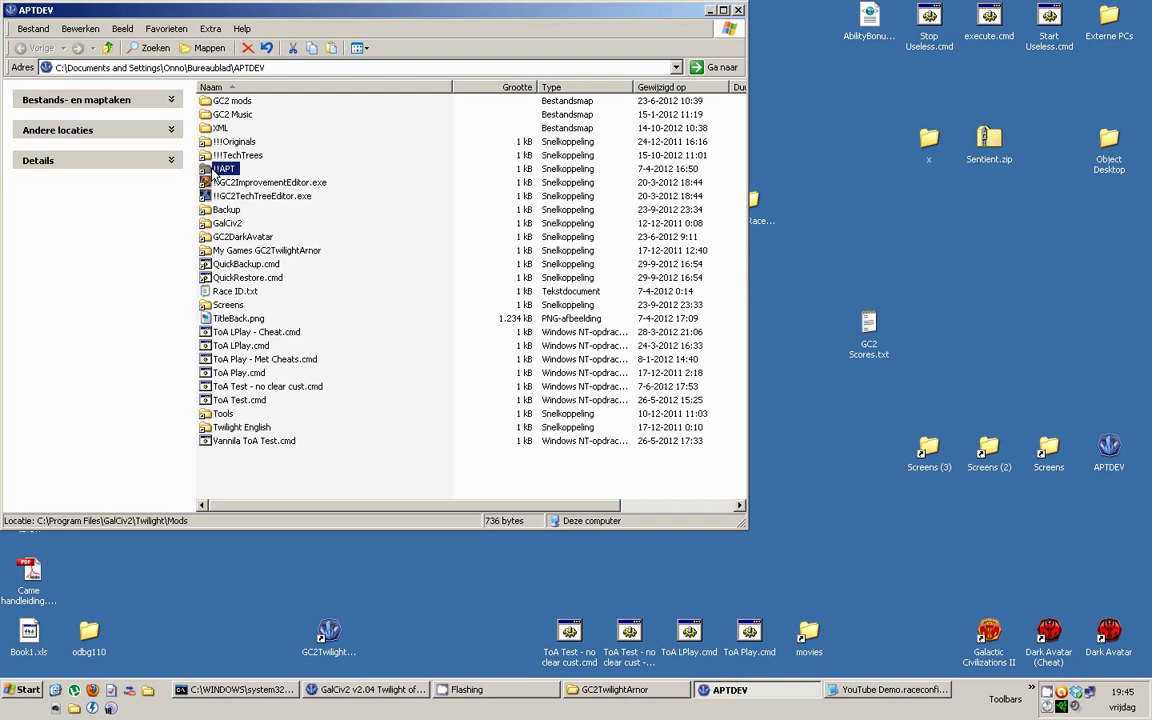
pyautogui.click(235, 130)
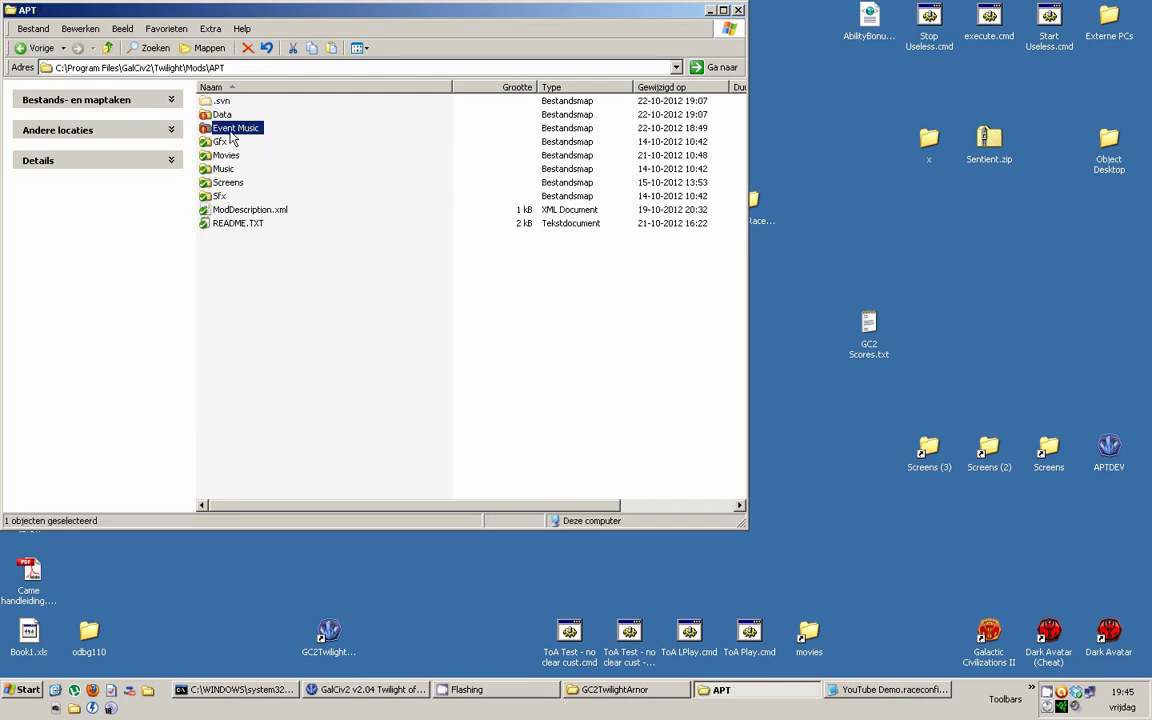
pyautogui.moveTo(313, 18); pyautogui.dragTo(610, 47)
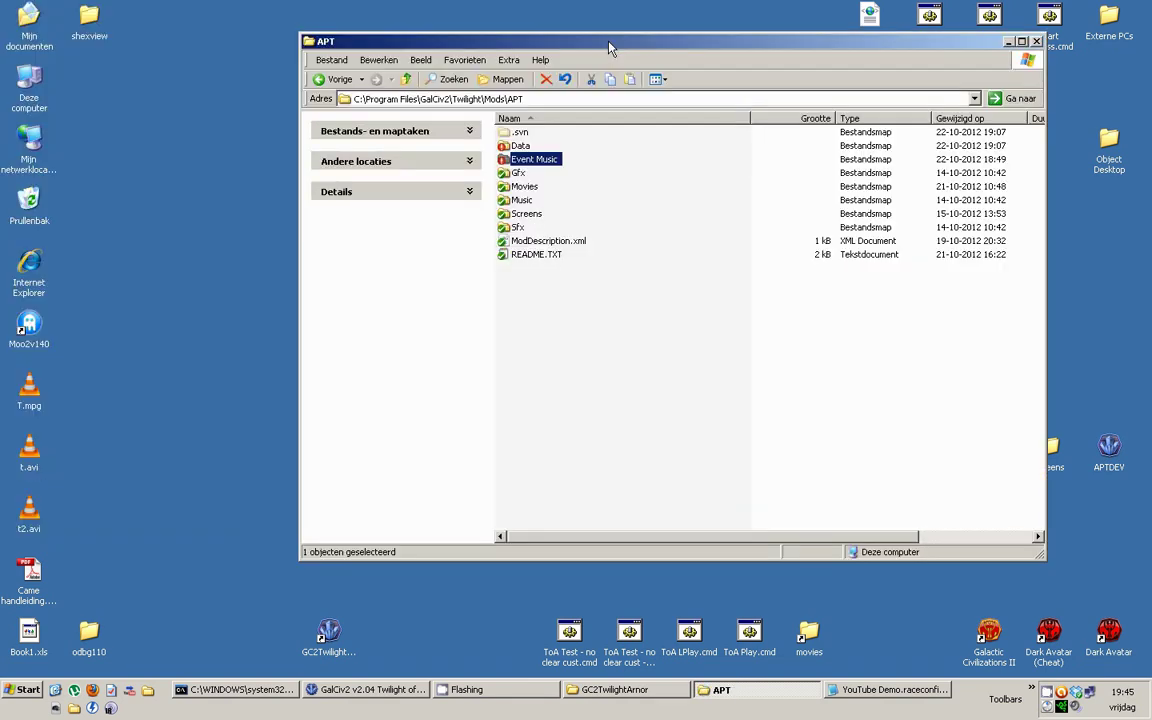
pyautogui.doubleClick(533, 160)
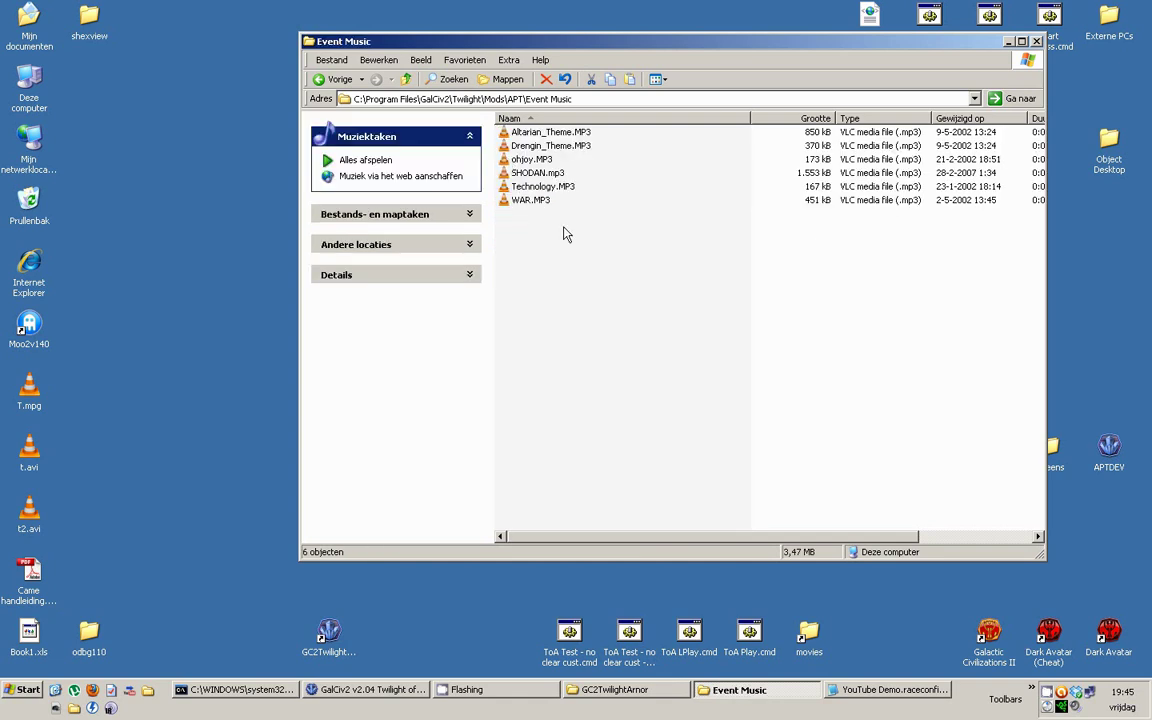
# Step: Examine the APT mod's Event Music files, including Altarian_Theme, Drengin_Theme, SHODAN, Technology and WAR
pyautogui.hotkey('ctrl', 'a')
pyautogui.click(645, 288)
pyautogui.click(535, 133)
pyautogui.click(526, 147)
pyautogui.click(520, 173)
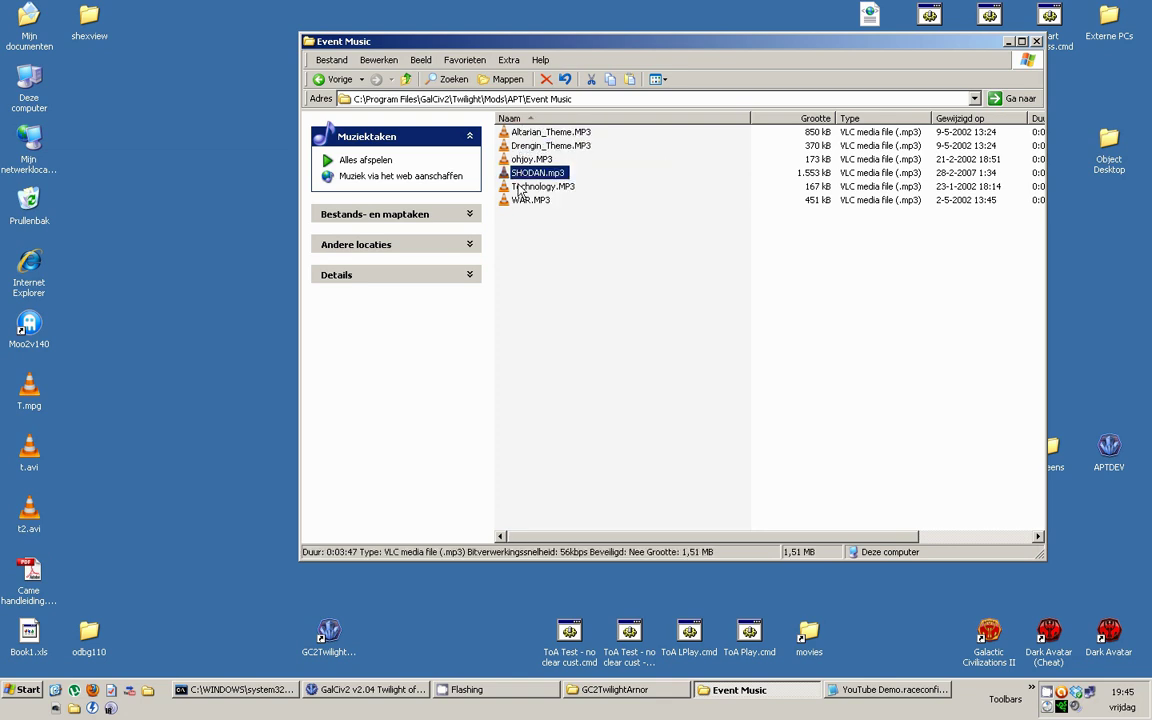
pyautogui.click(517, 220)
pyautogui.click(525, 187)
pyautogui.click(525, 173)
pyautogui.click(524, 147)
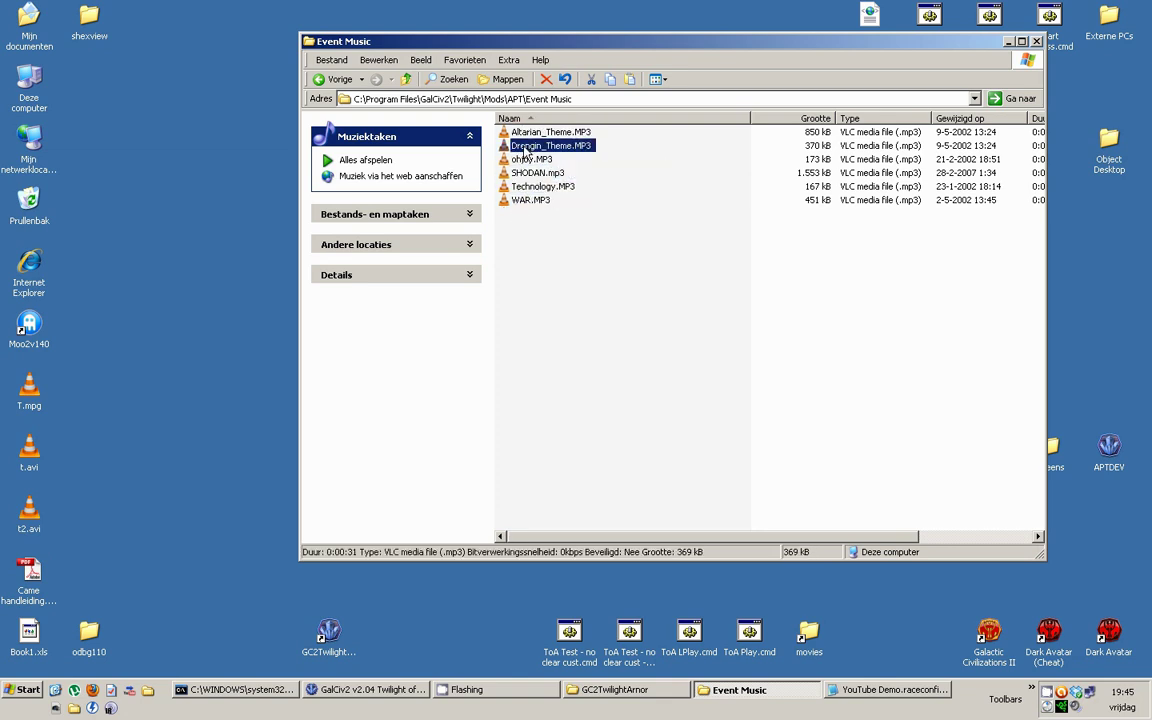
pyautogui.click(527, 132)
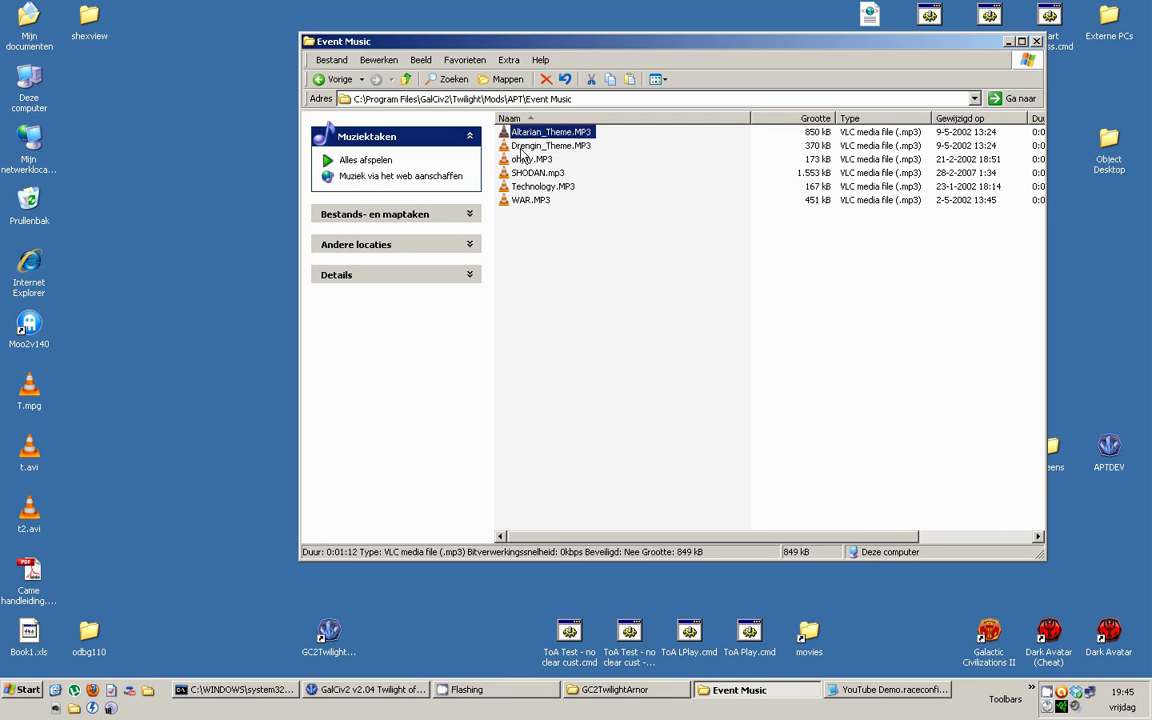
pyautogui.click(520, 174)
pyautogui.click(517, 202)
pyautogui.click(546, 224)
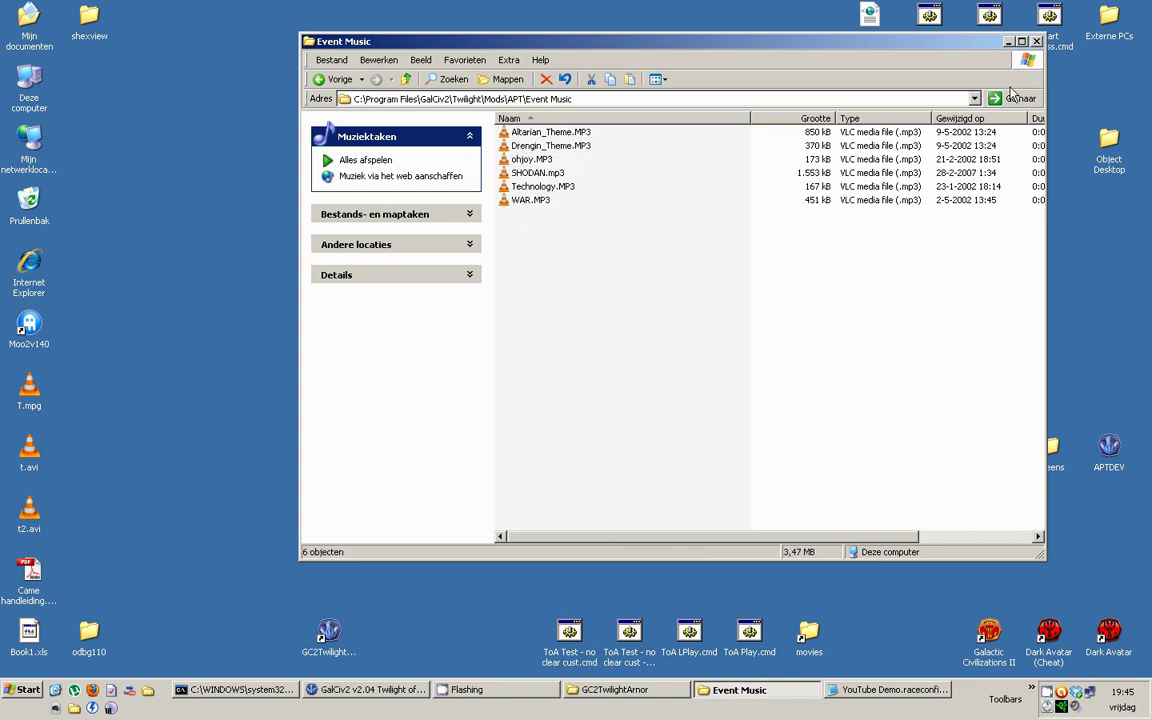
# Step: Close the mod's Event Music folder and bring back the race configuration file at the entries around RaceMusic
pyautogui.click(1037, 42)
pyautogui.click(765, 690)
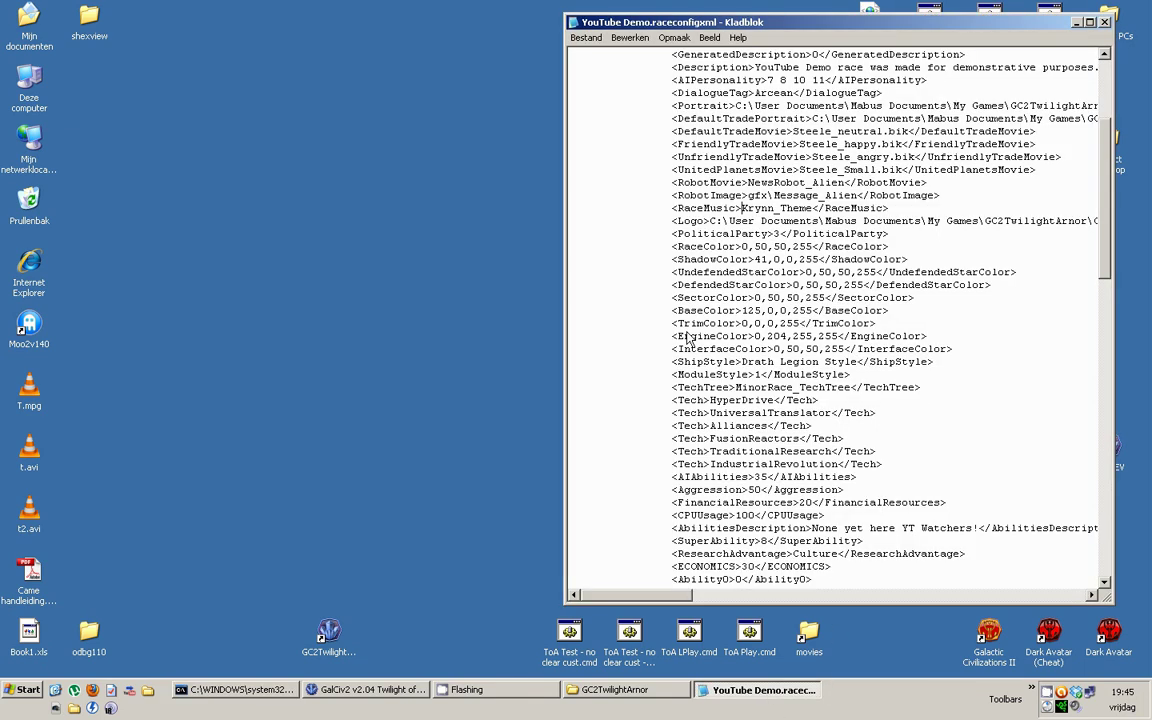
pyautogui.scroll(1, 728, 241)
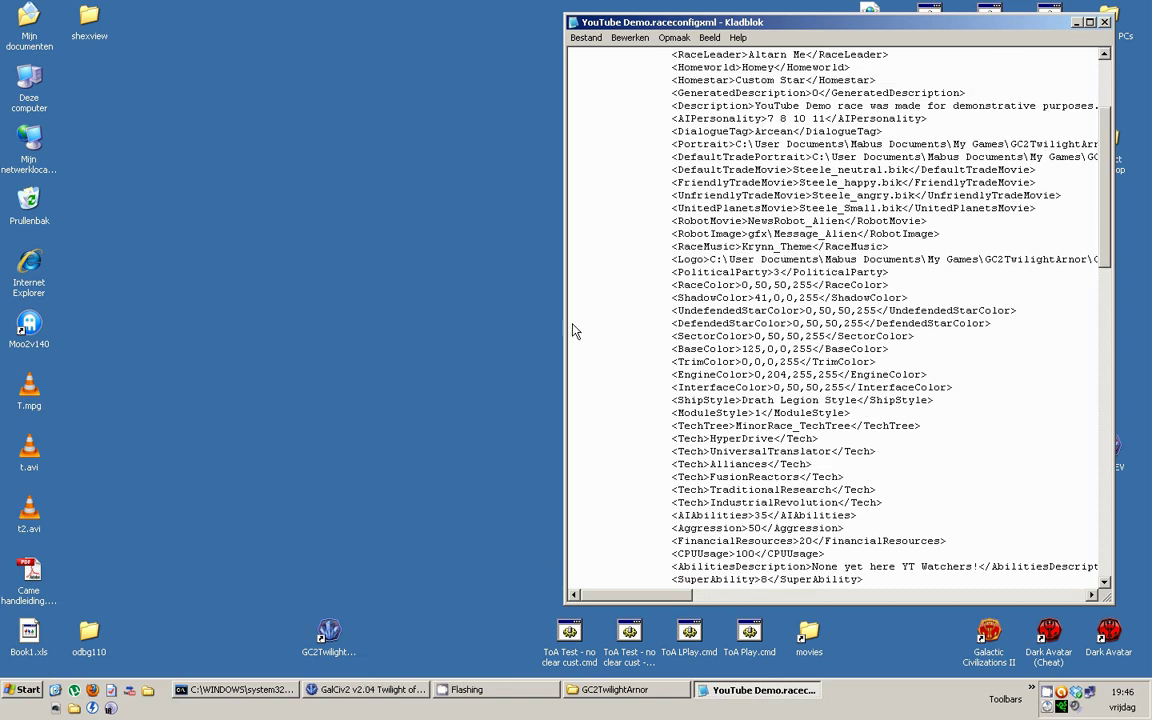
# Step: Show the game beside the race configuration file and go to the file's TechTree and Tech entries
pyautogui.click(365, 690)
pyautogui.click(947, 354)
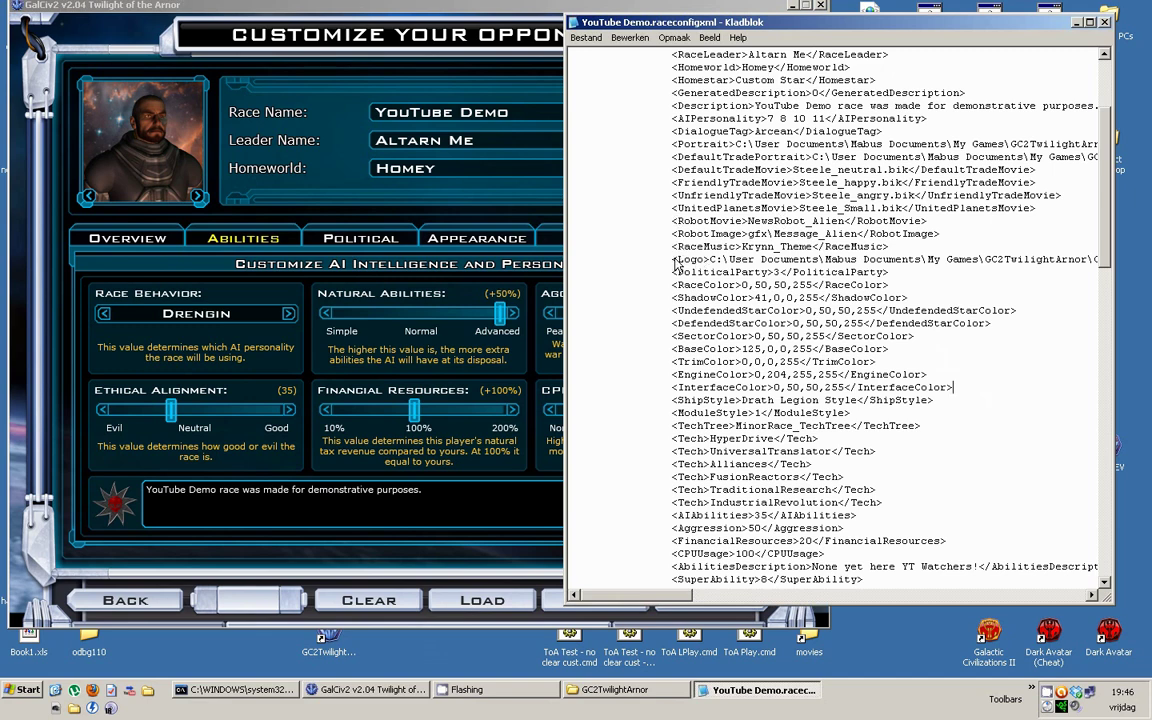
pyautogui.scroll(-3, 670, 230)
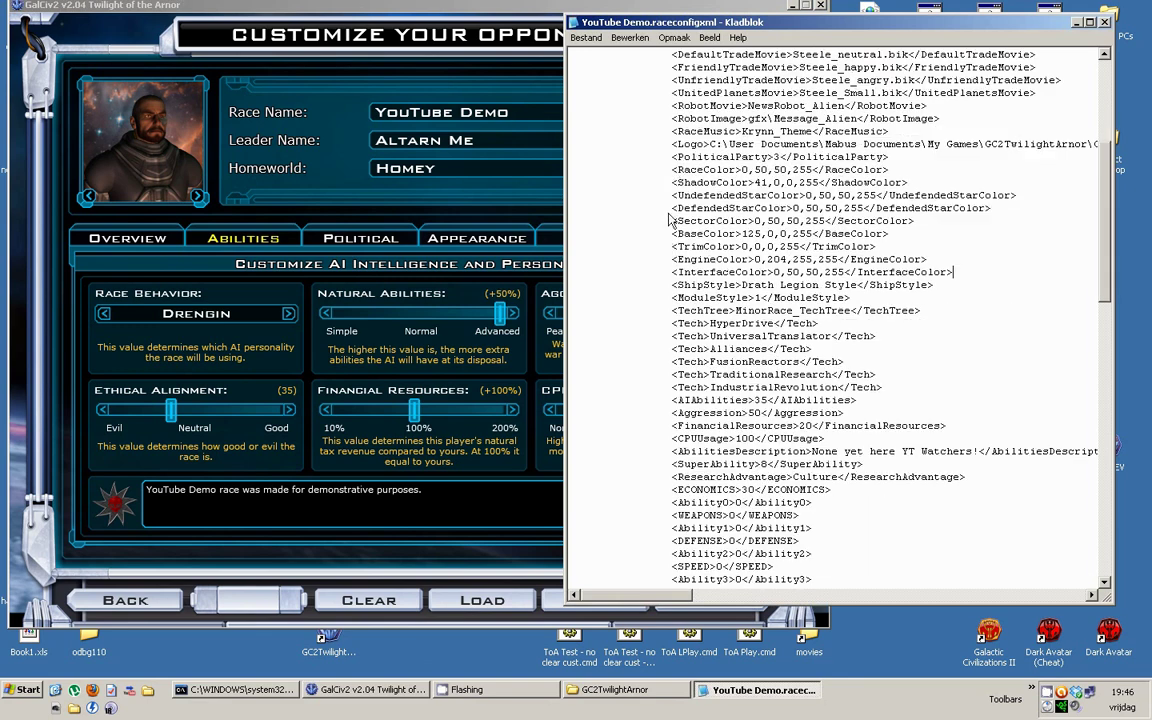
pyautogui.scroll(-1, 603, 235)
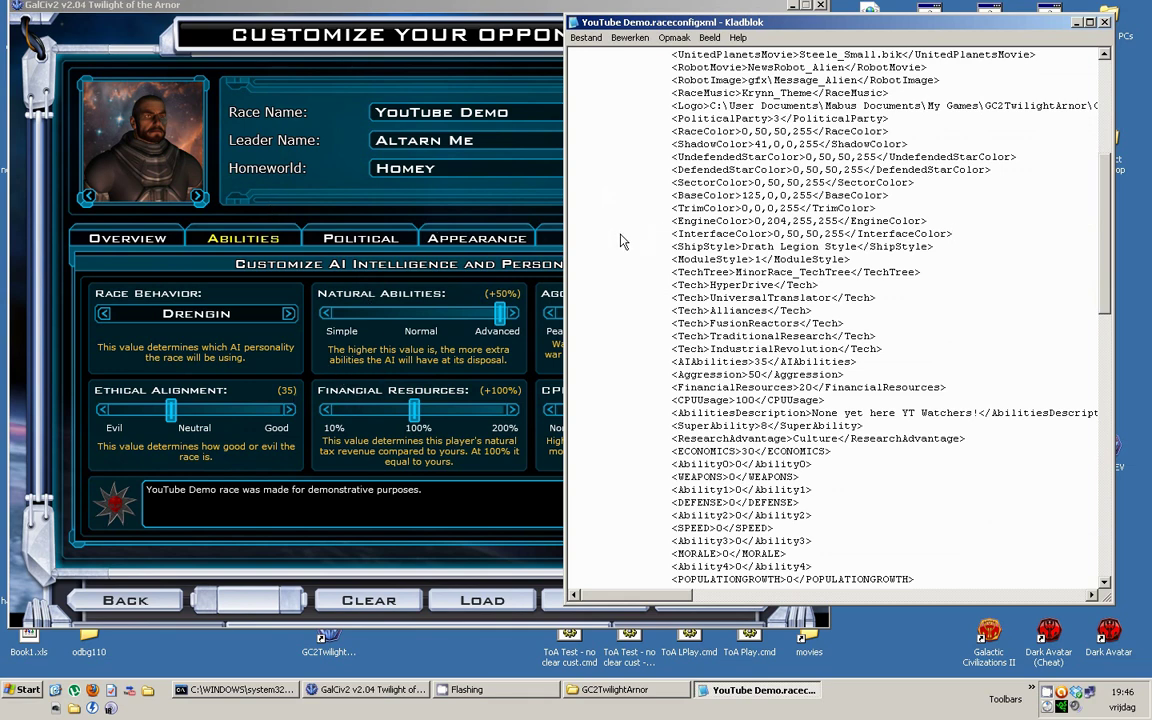
pyautogui.scroll(-2, 658, 235)
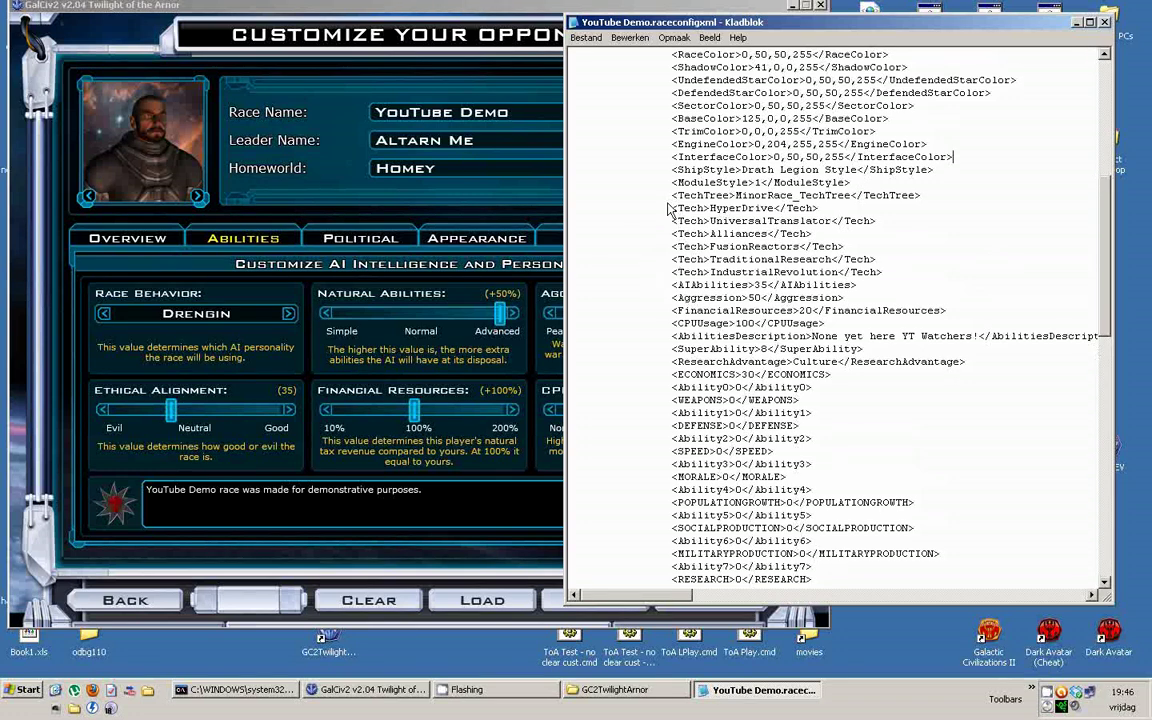
# Step: Check the game's starting technologies for the YouTube Demo race, and return to the race configuration file
pyautogui.click(540, 243)
pyautogui.click(575, 240)
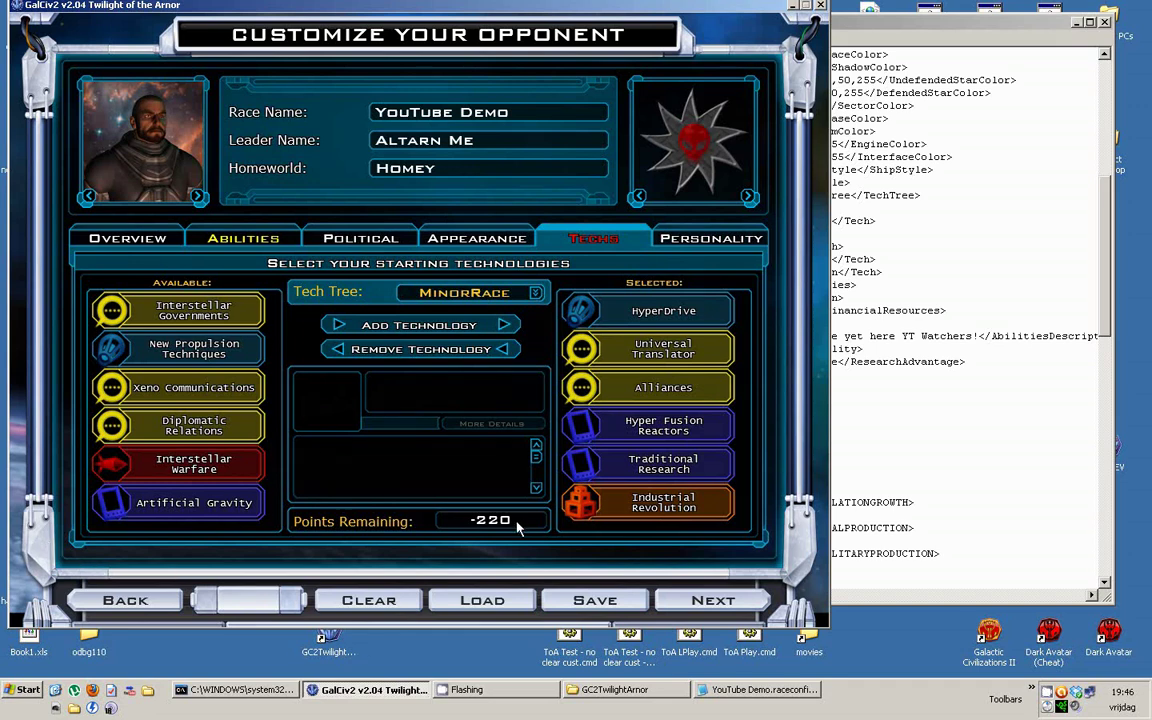
pyautogui.click(972, 255)
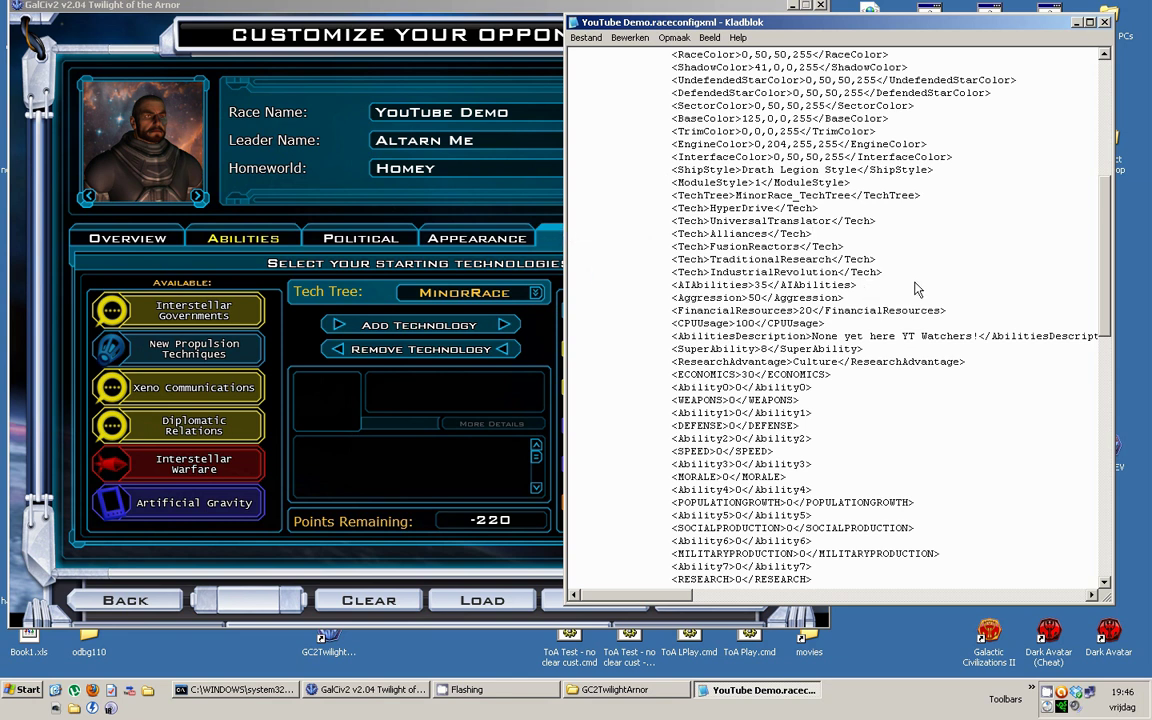
# Step: Highlight the Alliances Tech entry, including its tags, and compare the Tech entries with the technologies selected in the game
pyautogui.doubleClick(766, 236)
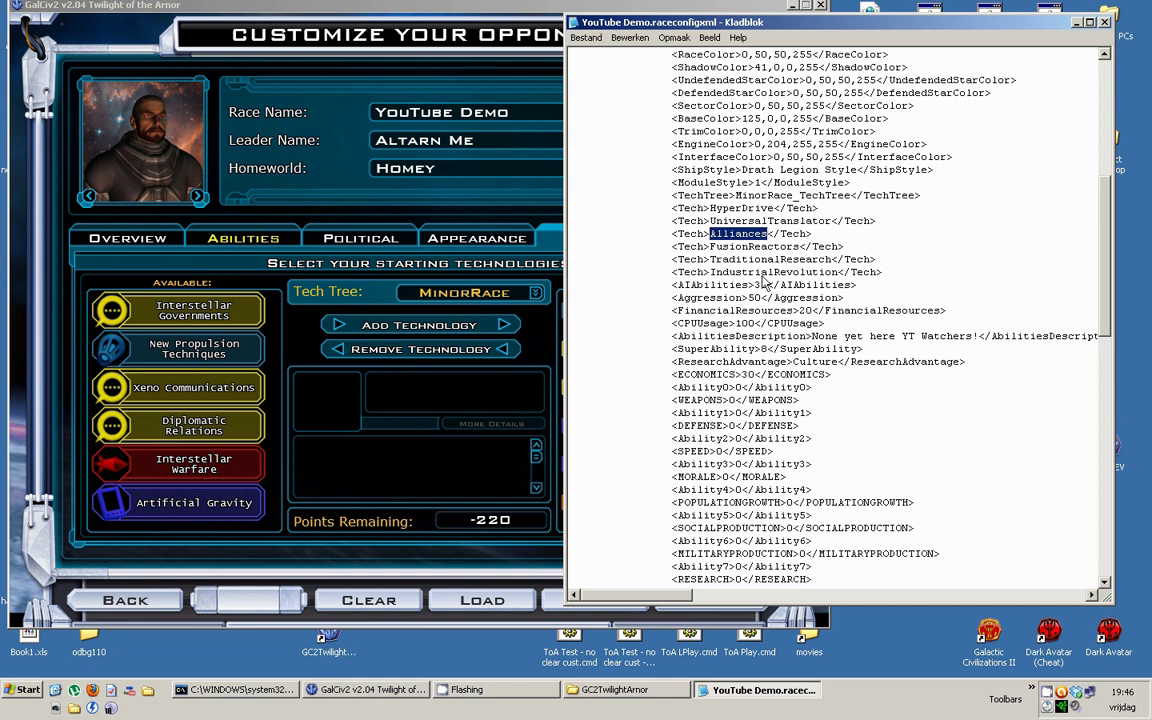
pyautogui.moveTo(672, 234); pyautogui.dragTo(712, 243)
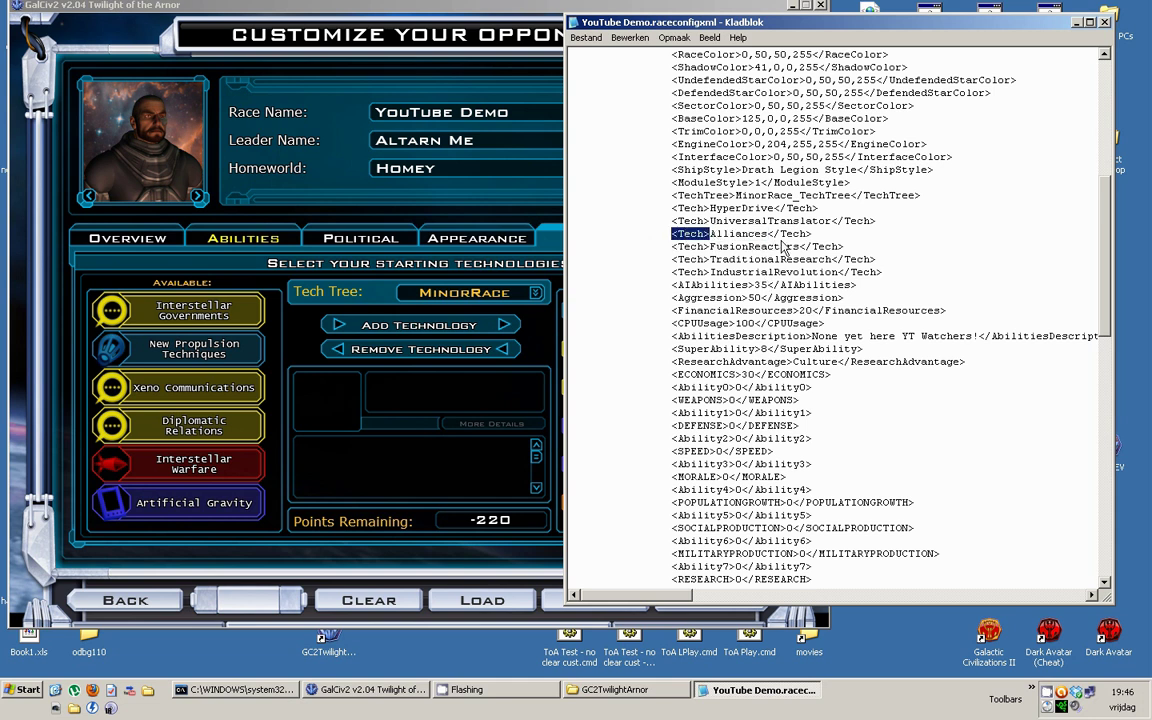
pyautogui.moveTo(813, 236); pyautogui.dragTo(669, 238)
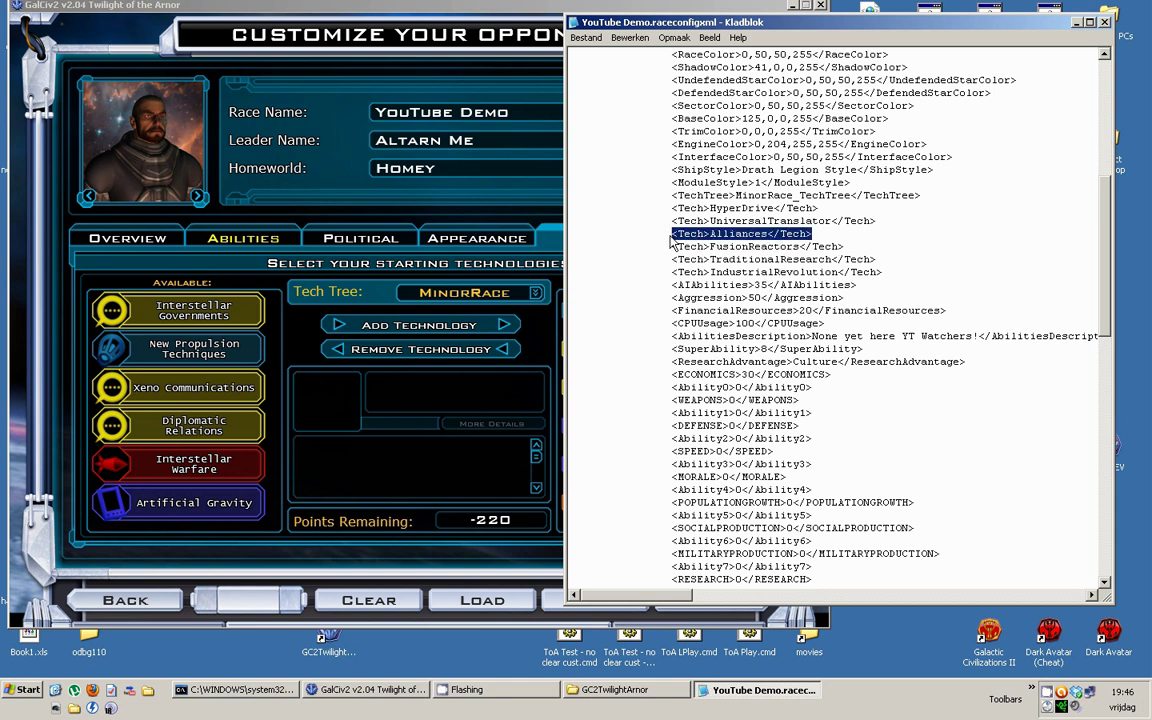
pyautogui.click(835, 238)
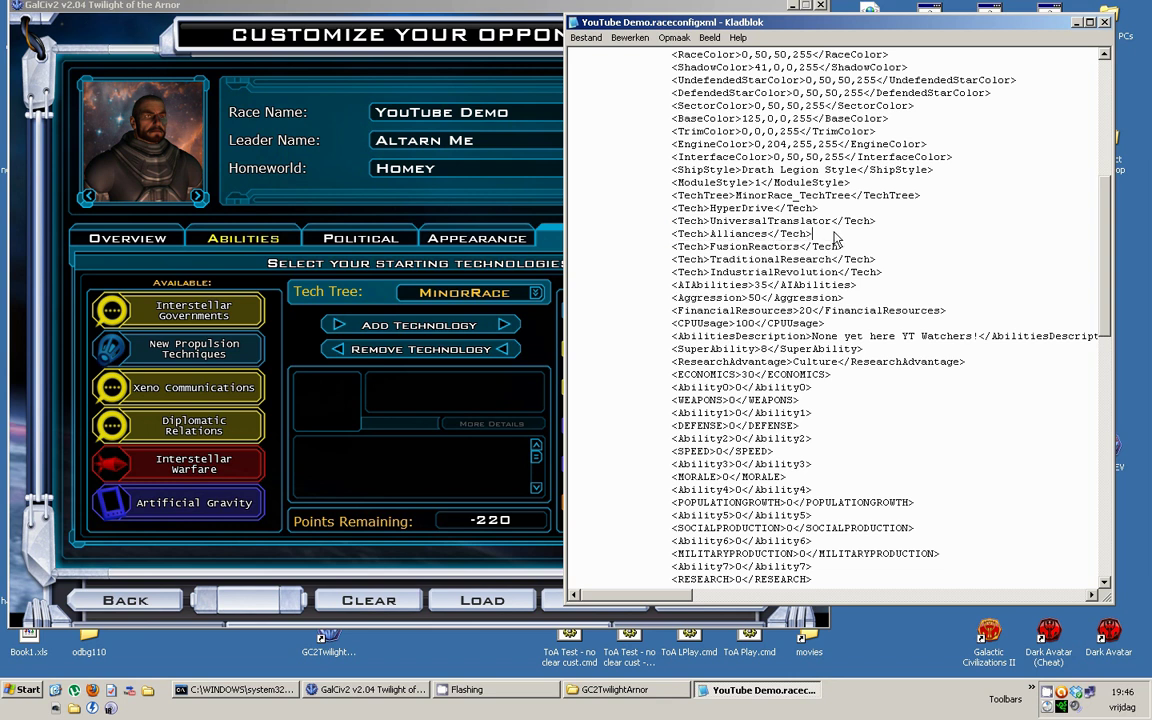
pyautogui.click(517, 6)
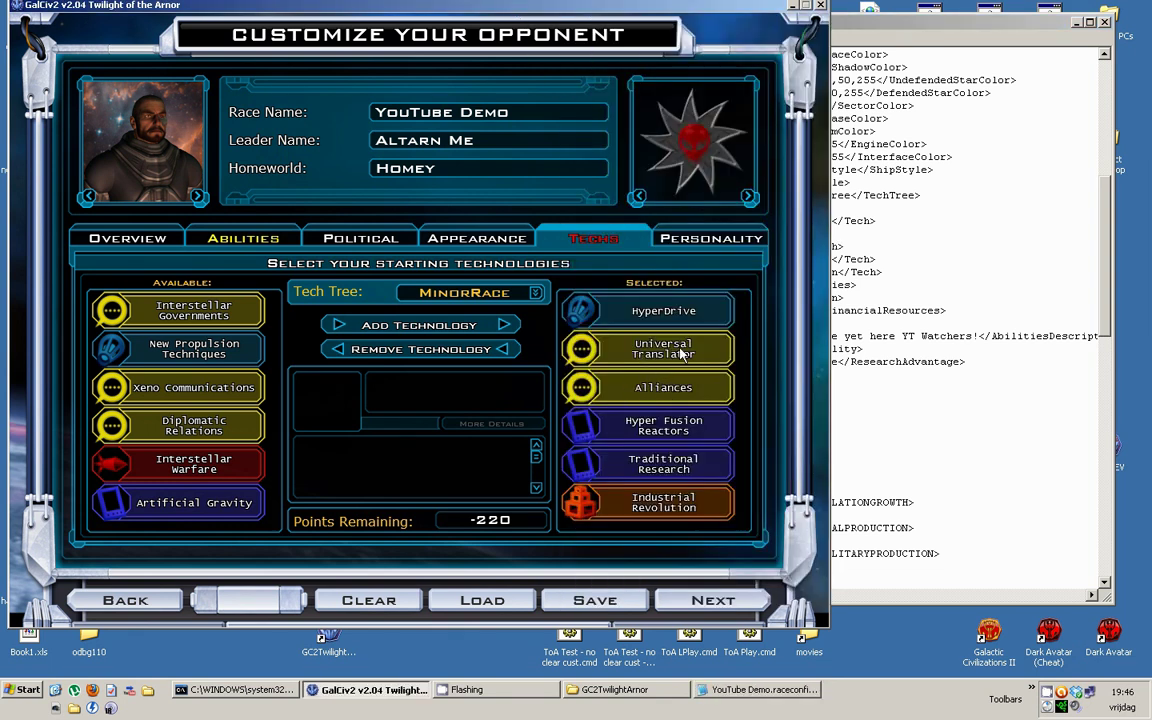
pyautogui.click(818, 207)
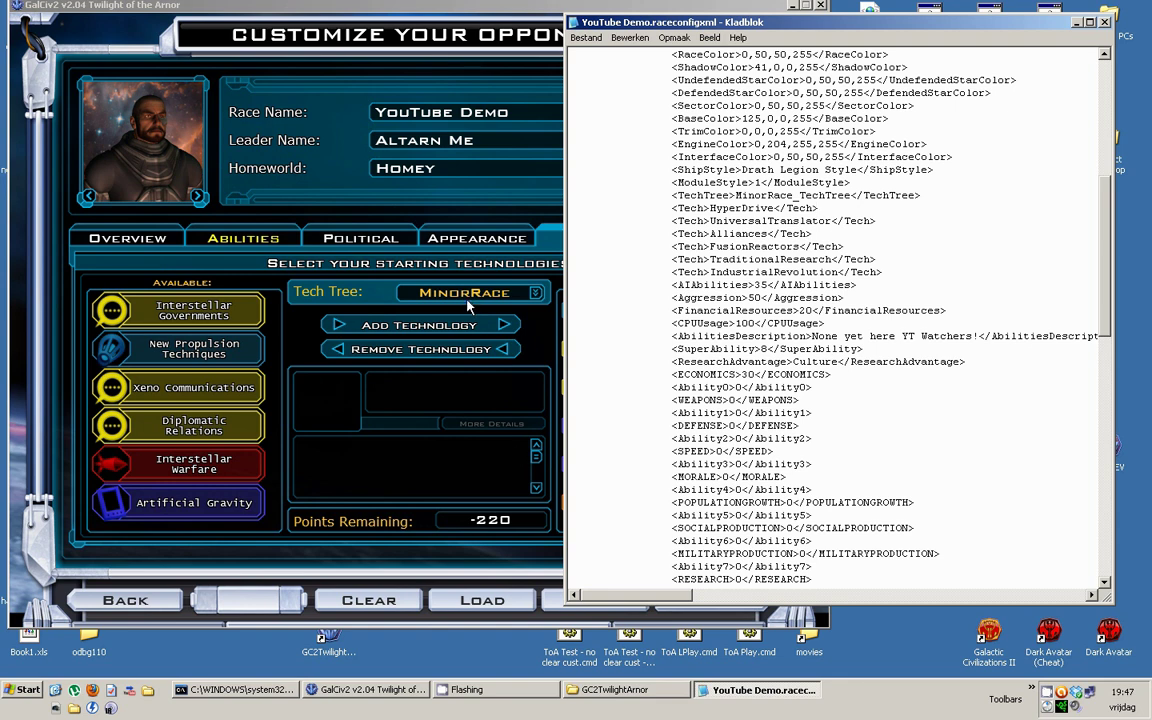
# Step: Open the properties of the GC2TwilightOfTheArnor.exe desktop shortcut and locate its target in the Twilight program folder
pyautogui.click(600, 690)
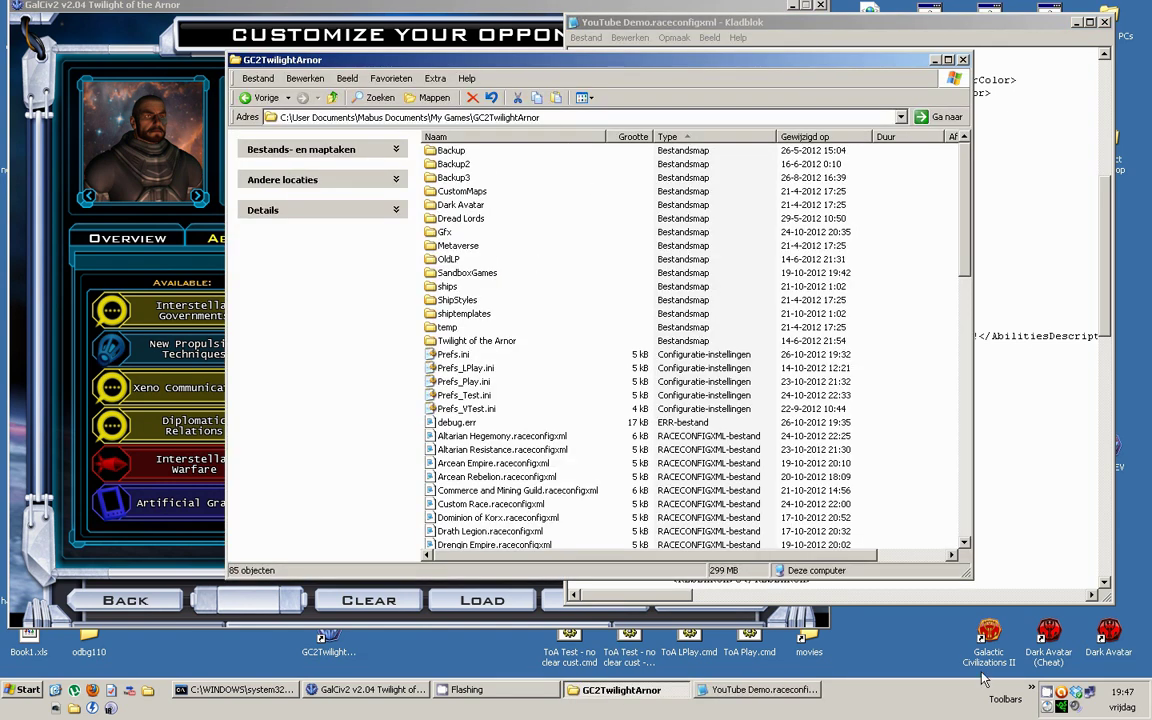
pyautogui.rightClick(328, 645)
pyautogui.click(358, 620)
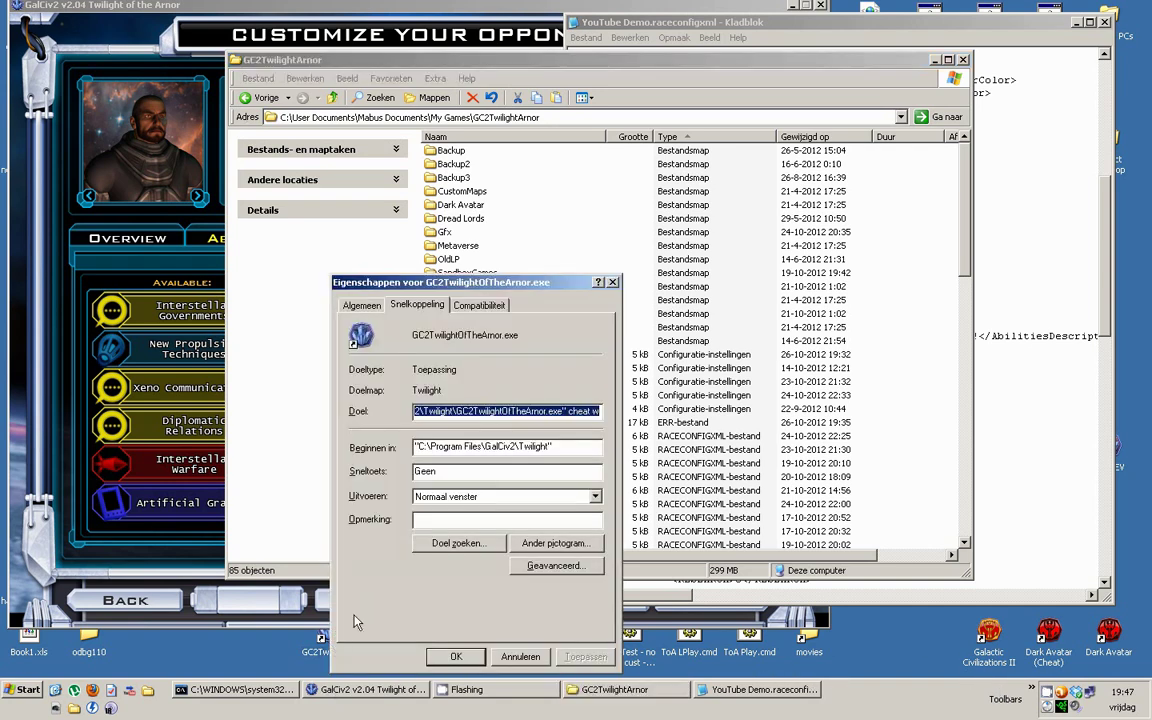
pyautogui.click(456, 545)
pyautogui.scroll(-3, 707, 418)
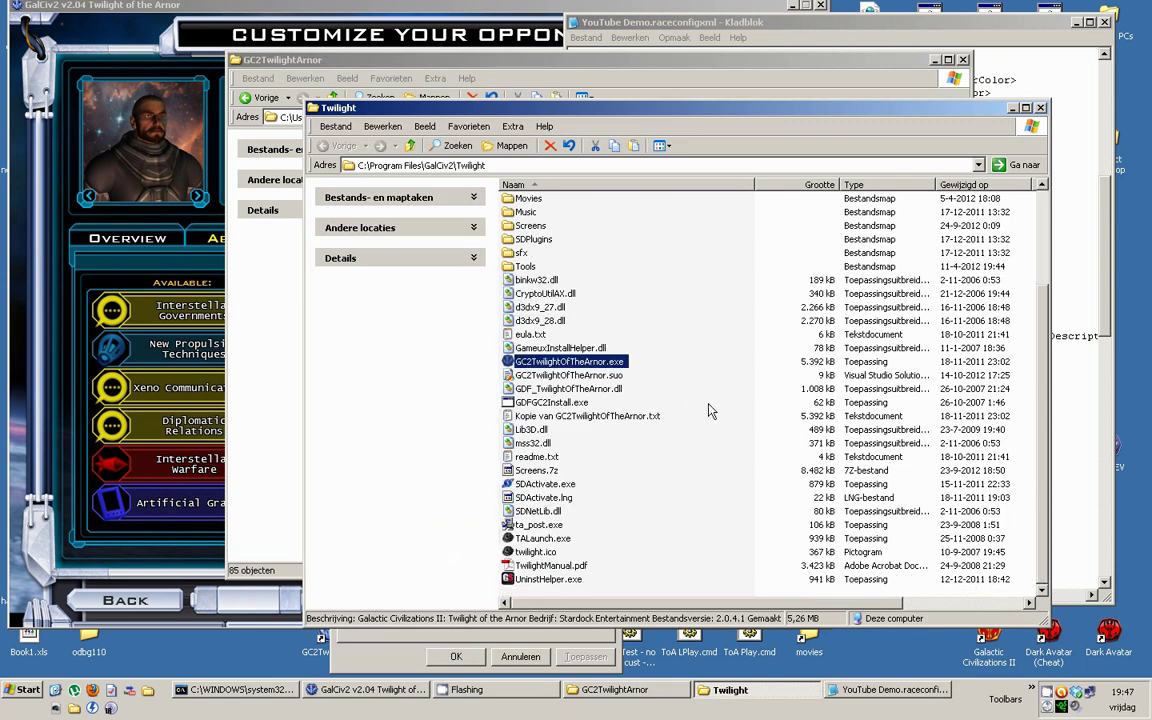
# Step: Open the Tools subfolder of Twilight and launch GC2TechTreeEditor.exe
pyautogui.doubleClick(515, 267)
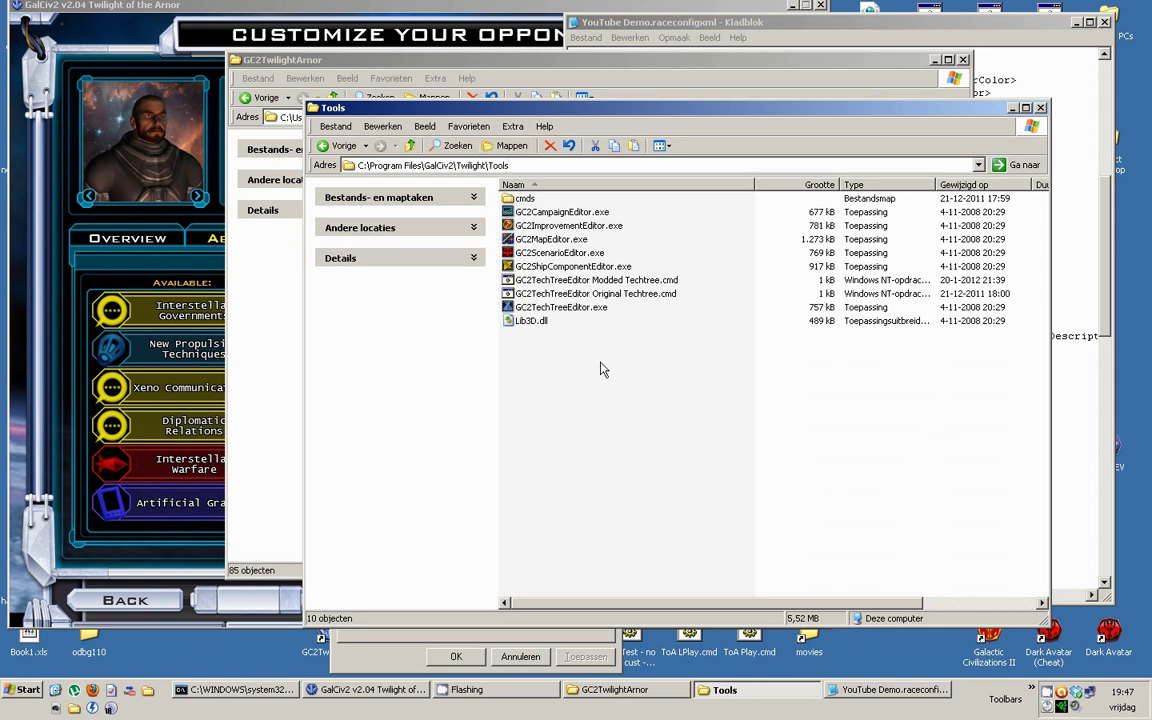
pyautogui.moveTo(517, 312)
pyautogui.click(562, 308)
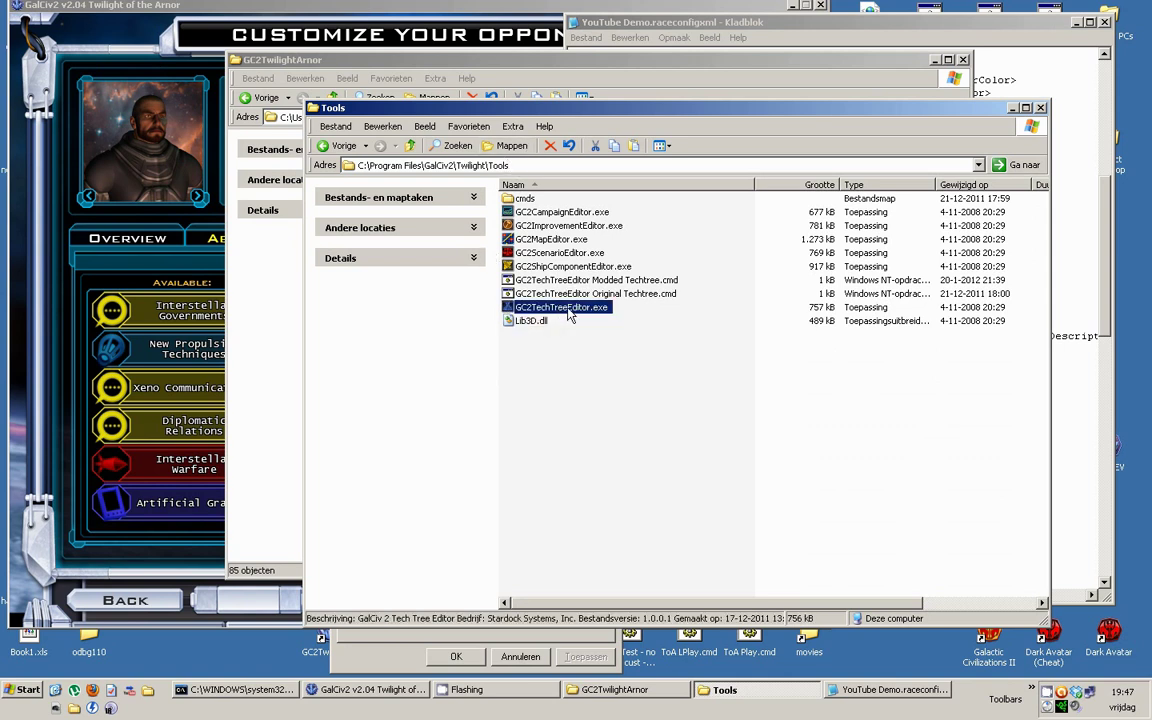
pyautogui.doubleClick(569, 313)
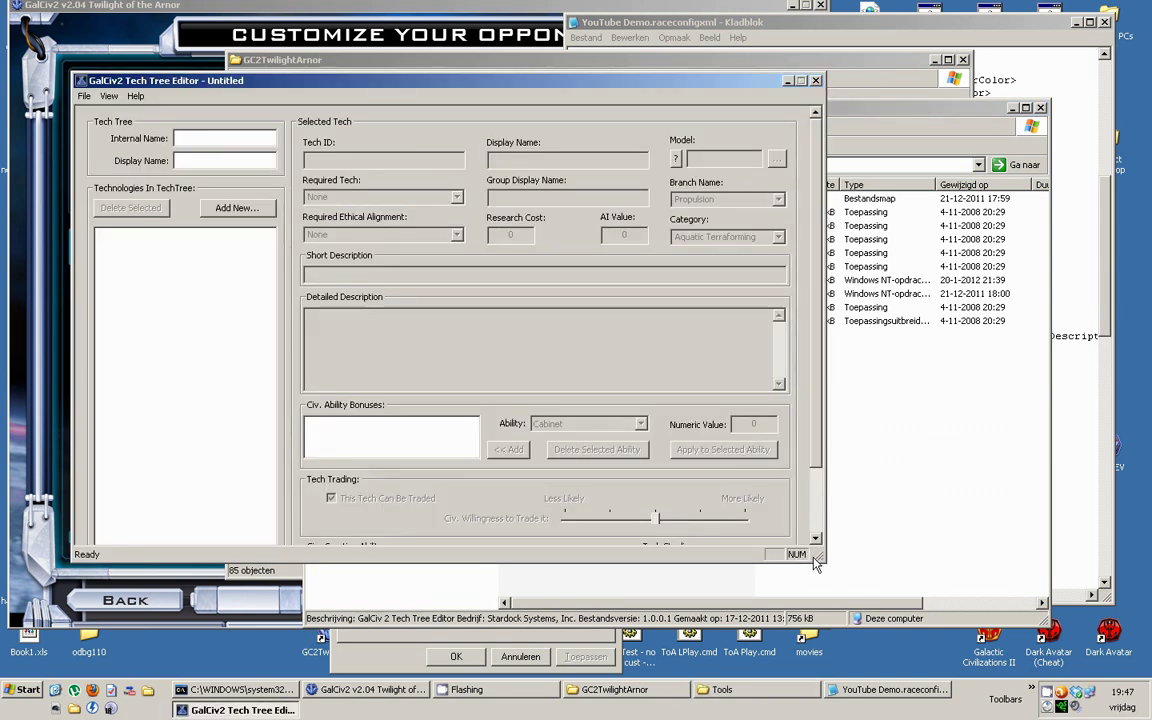
# Step: Enlarge the Tech Tree Editor window to show all its fields, and move it toward the middle of the screen
pyautogui.moveTo(824, 560); pyautogui.dragTo(830, 607)
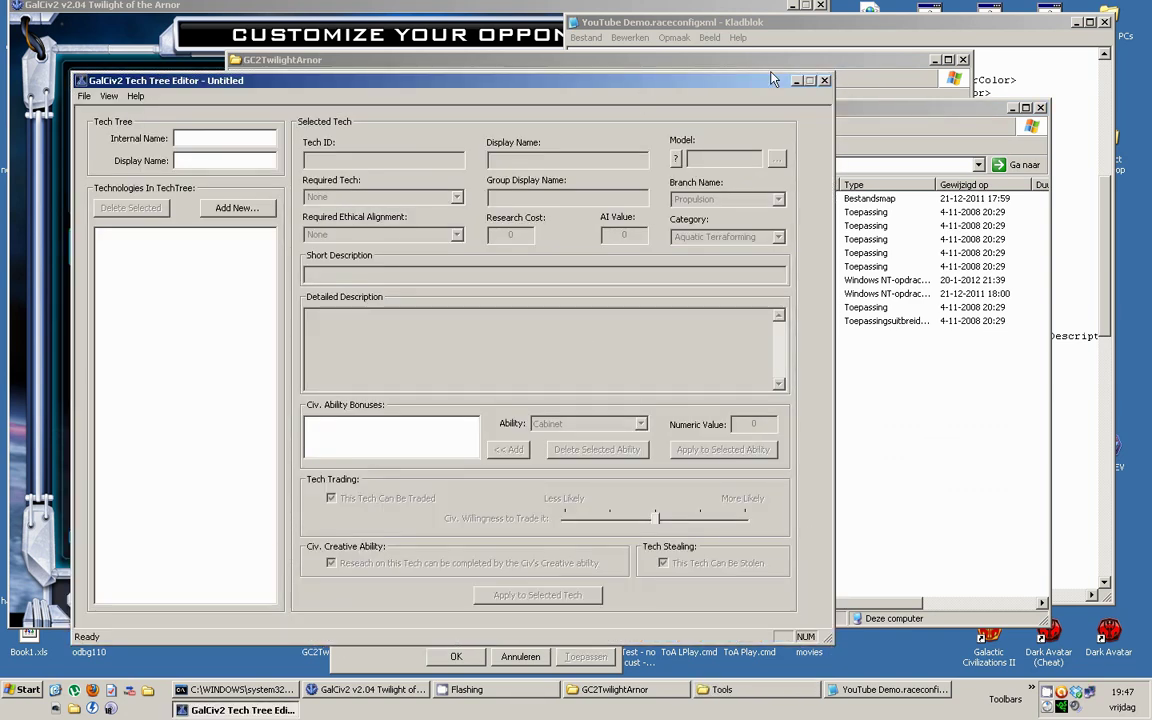
pyautogui.click(693, 63)
pyautogui.click(176, 100)
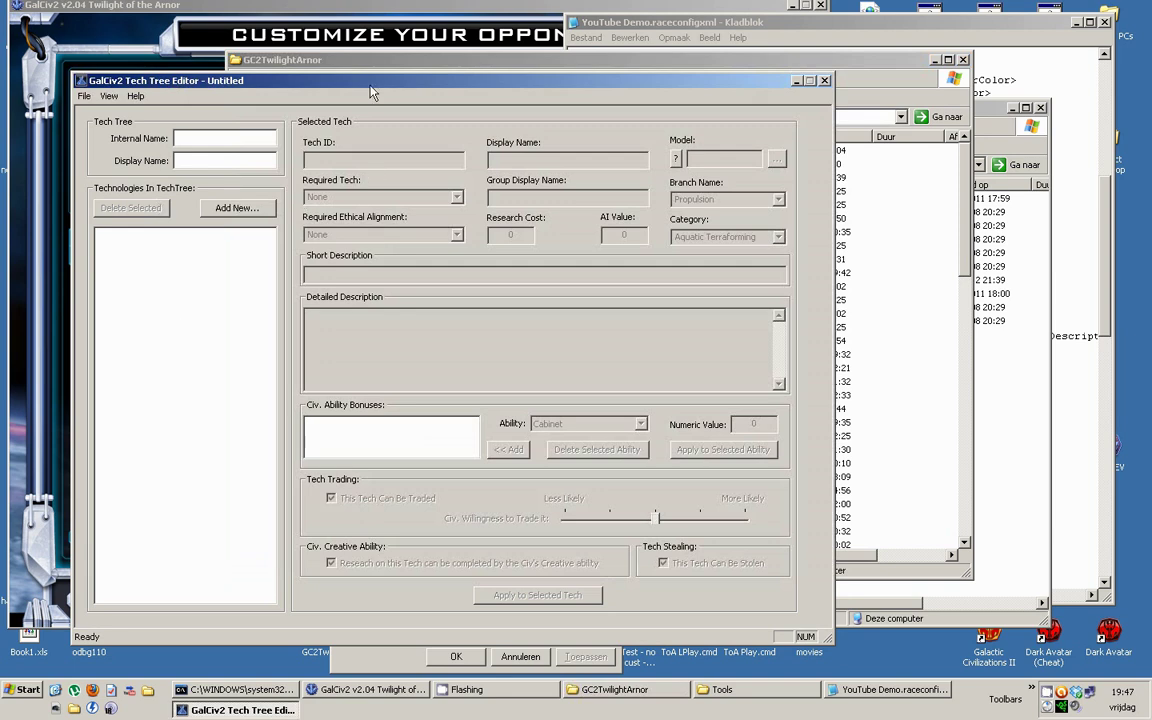
pyautogui.moveTo(352, 83); pyautogui.dragTo(548, 45)
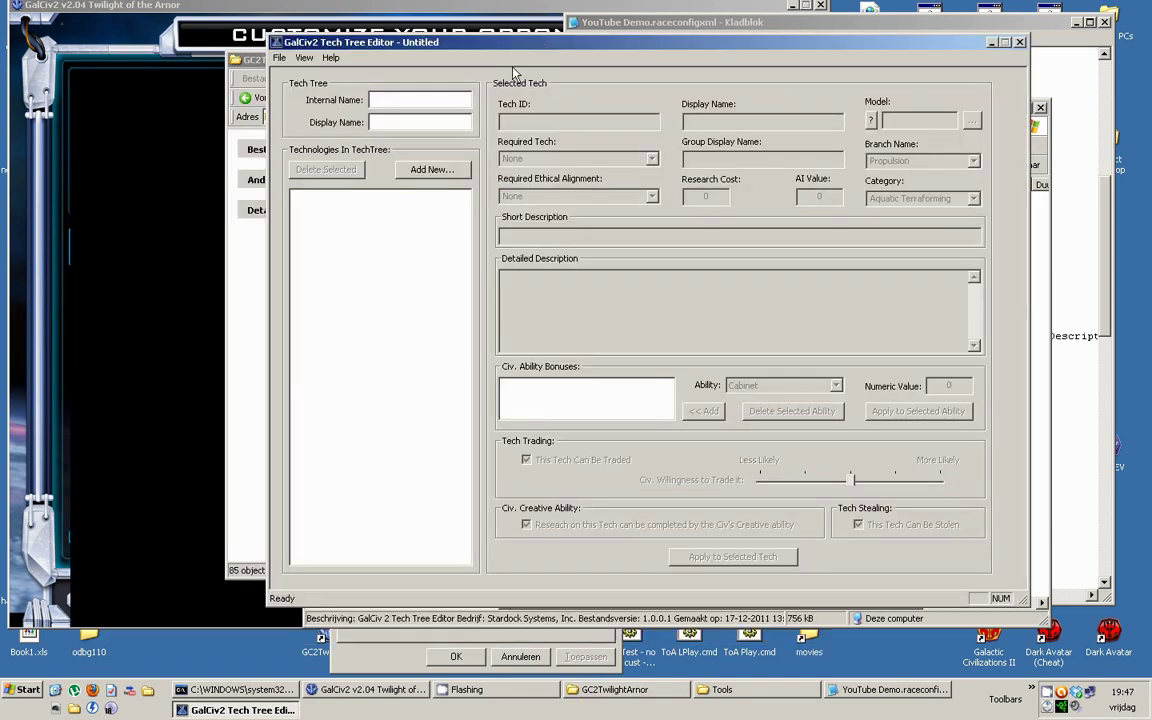
# Step: Open MinorRace_TechTree.xml from the game's Twilight\Data\English\TechTrees folder in the Tech Tree Editor
pyautogui.click(280, 58)
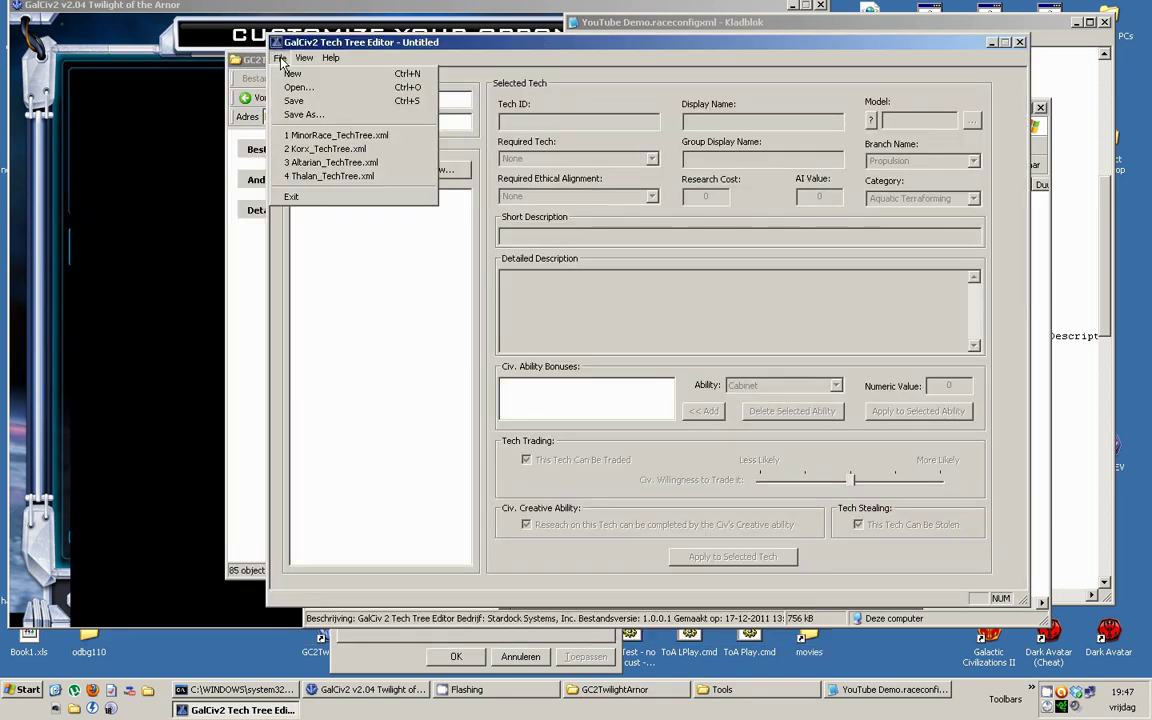
pyautogui.click(338, 89)
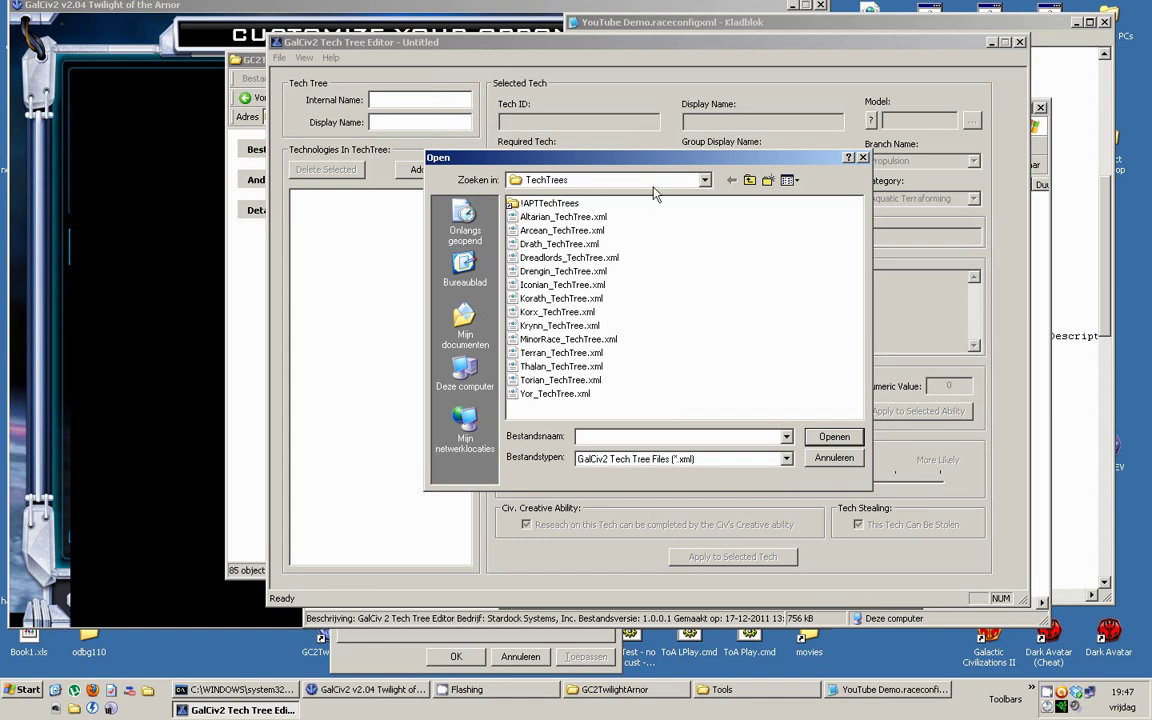
pyautogui.click(705, 180)
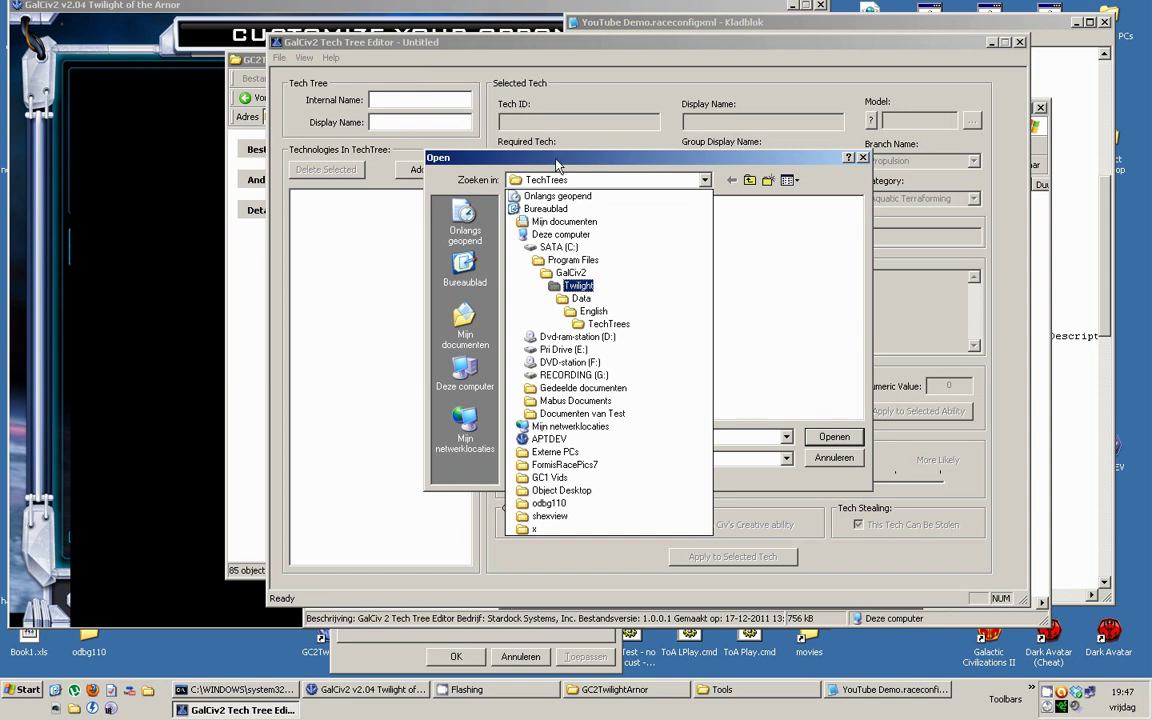
pyautogui.click(610, 324)
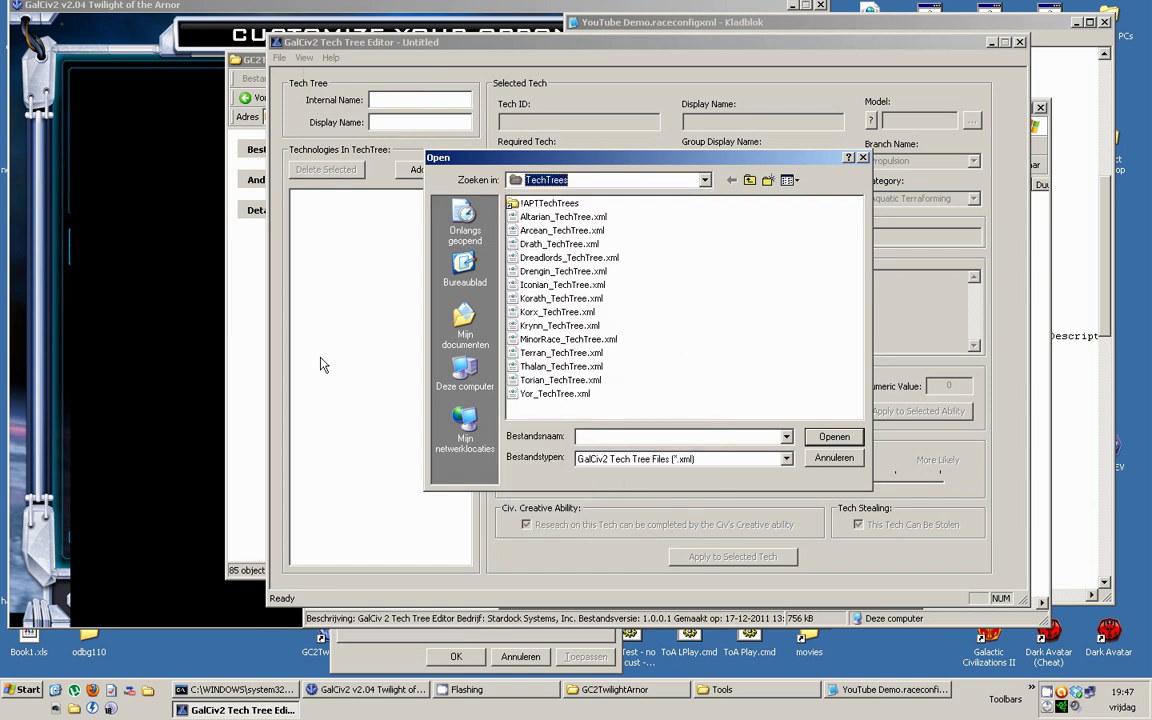
pyautogui.click(530, 216)
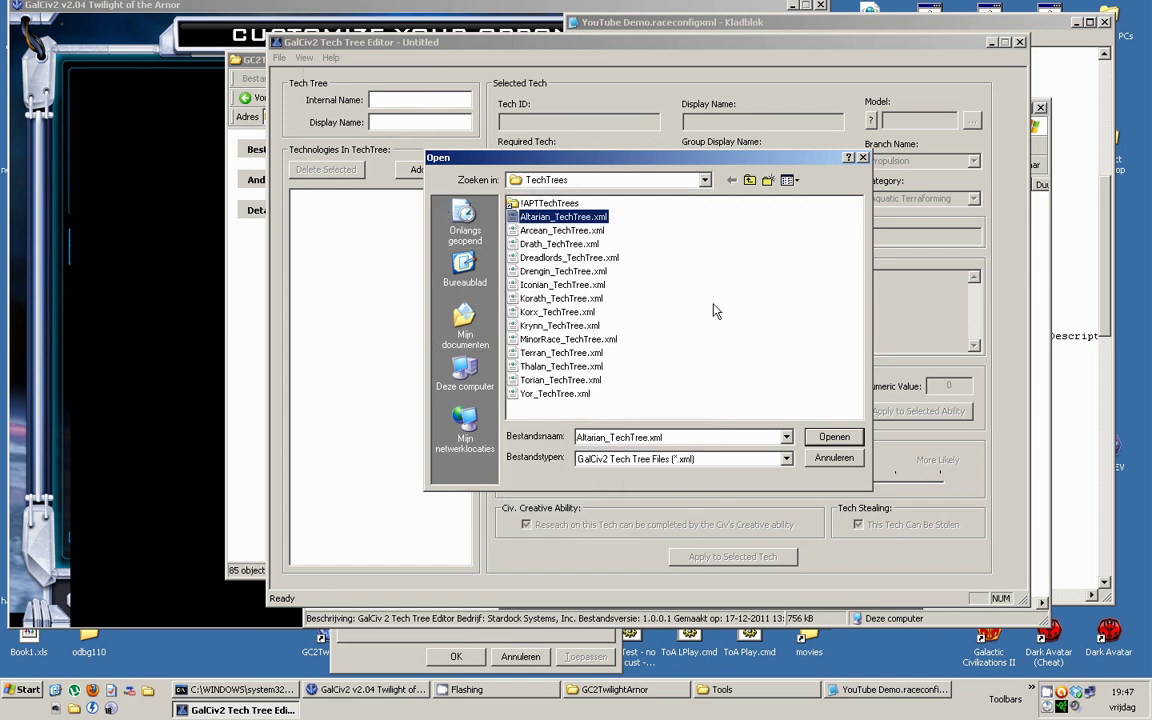
pyautogui.click(540, 339)
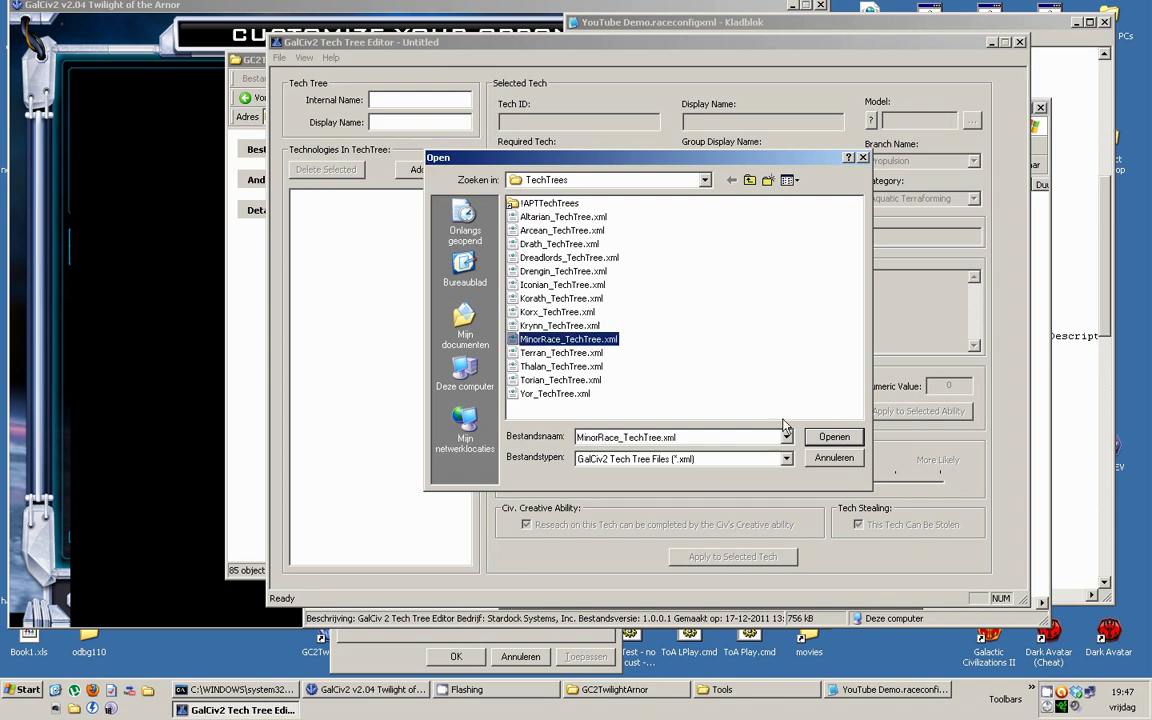
pyautogui.click(834, 437)
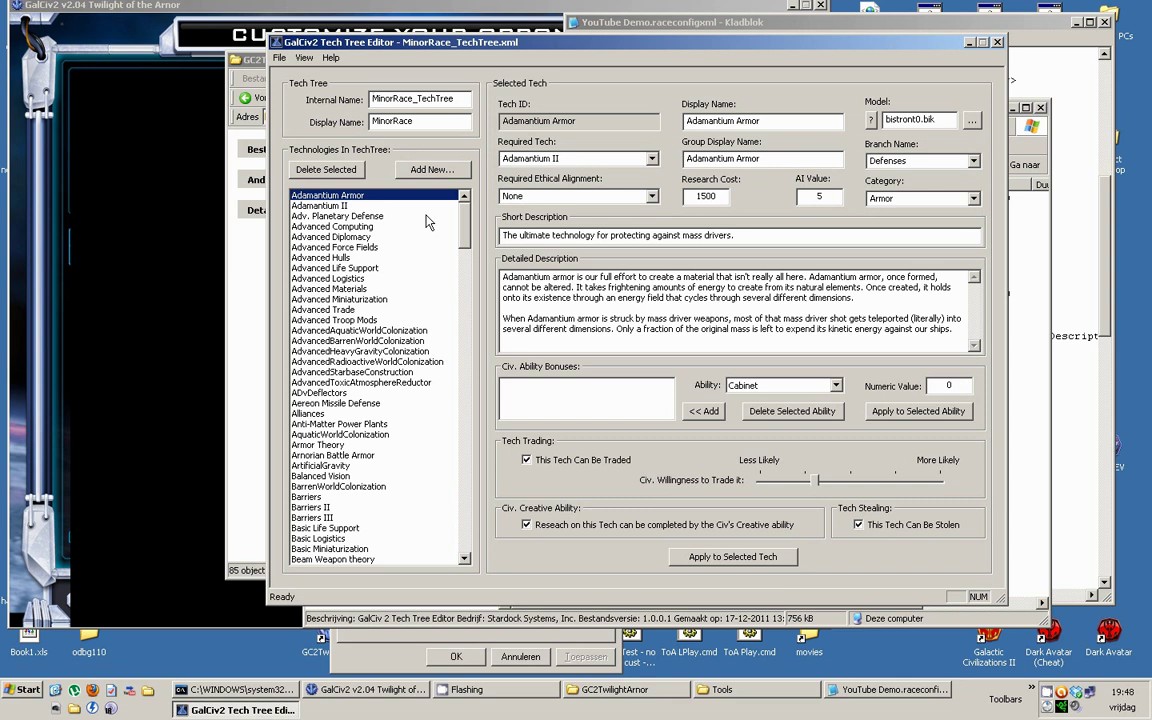
pyautogui.click(280, 57)
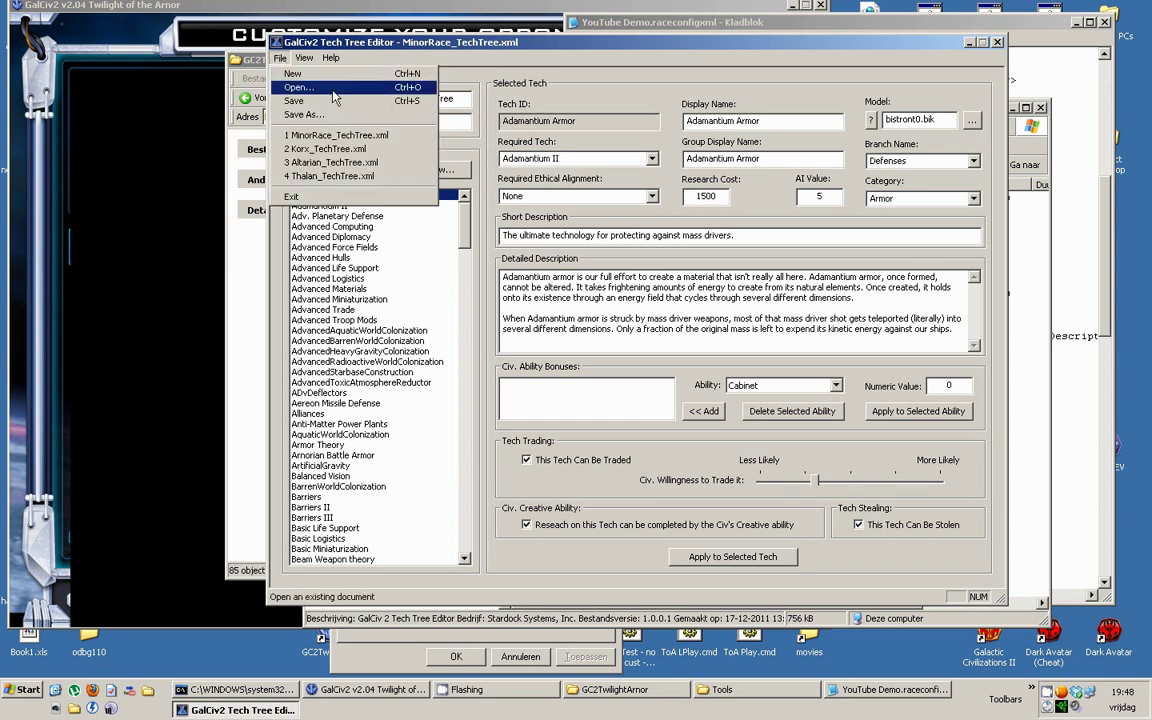
pyautogui.click(318, 88)
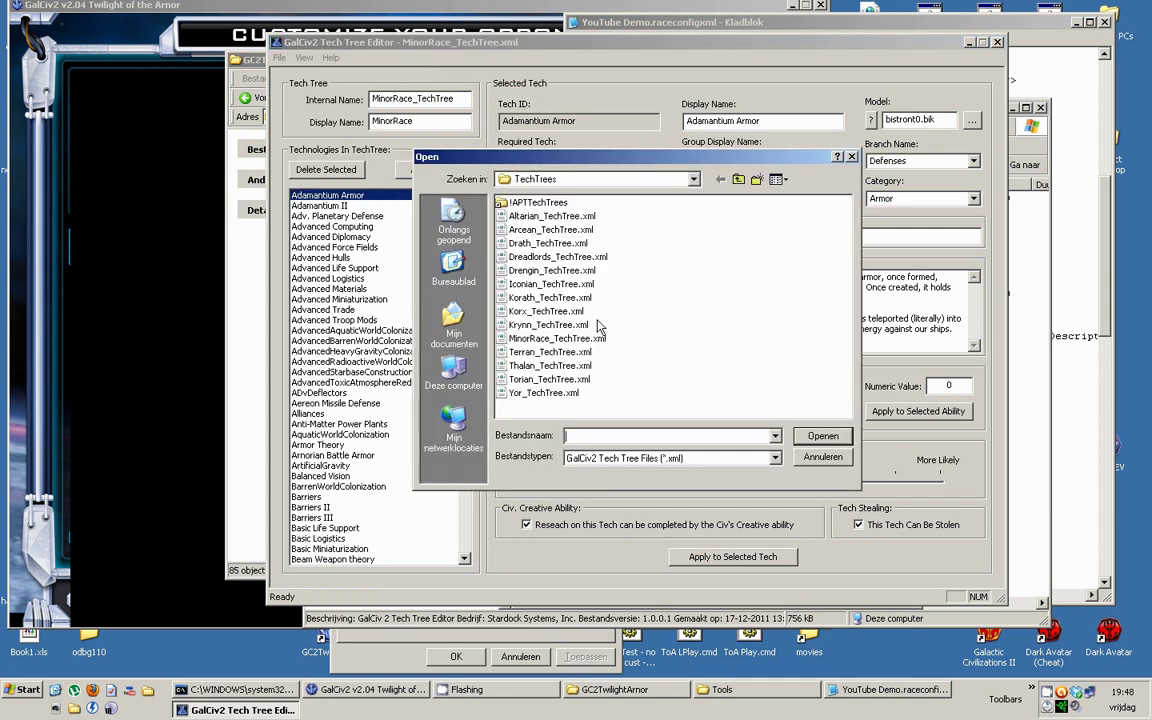
pyautogui.click(820, 457)
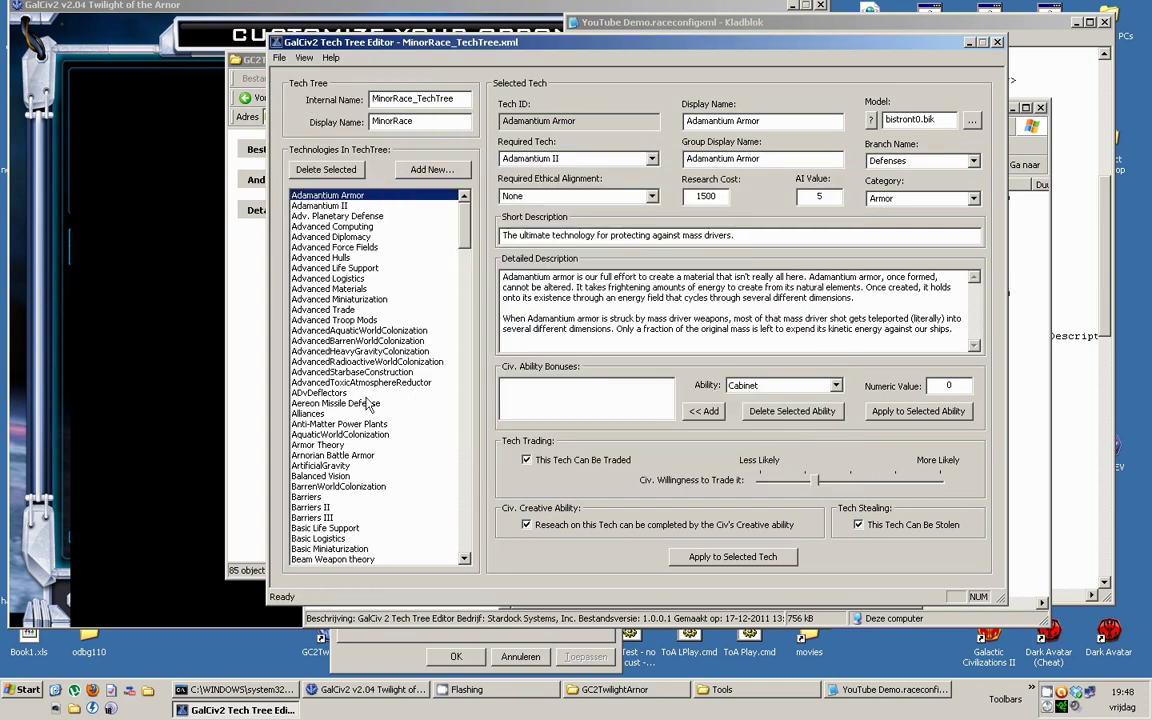
# Step: Examine the Tech IDs of several MinorRace technologies, including Advanced Logistics, Concepts of Malice, Harpoon and Galactic Stock Exchanges
pyautogui.click(330, 278)
pyautogui.scroll(-7, 335, 300)
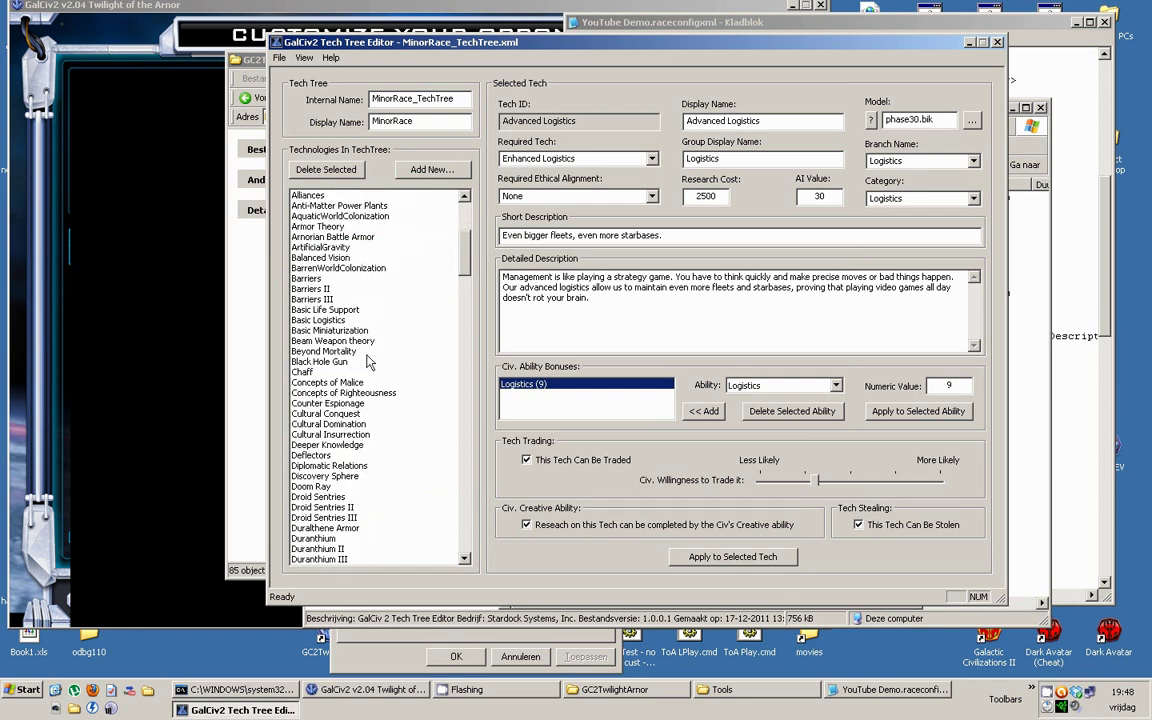
pyautogui.click(345, 382)
pyautogui.scroll(-12, 370, 400)
pyautogui.click(345, 413)
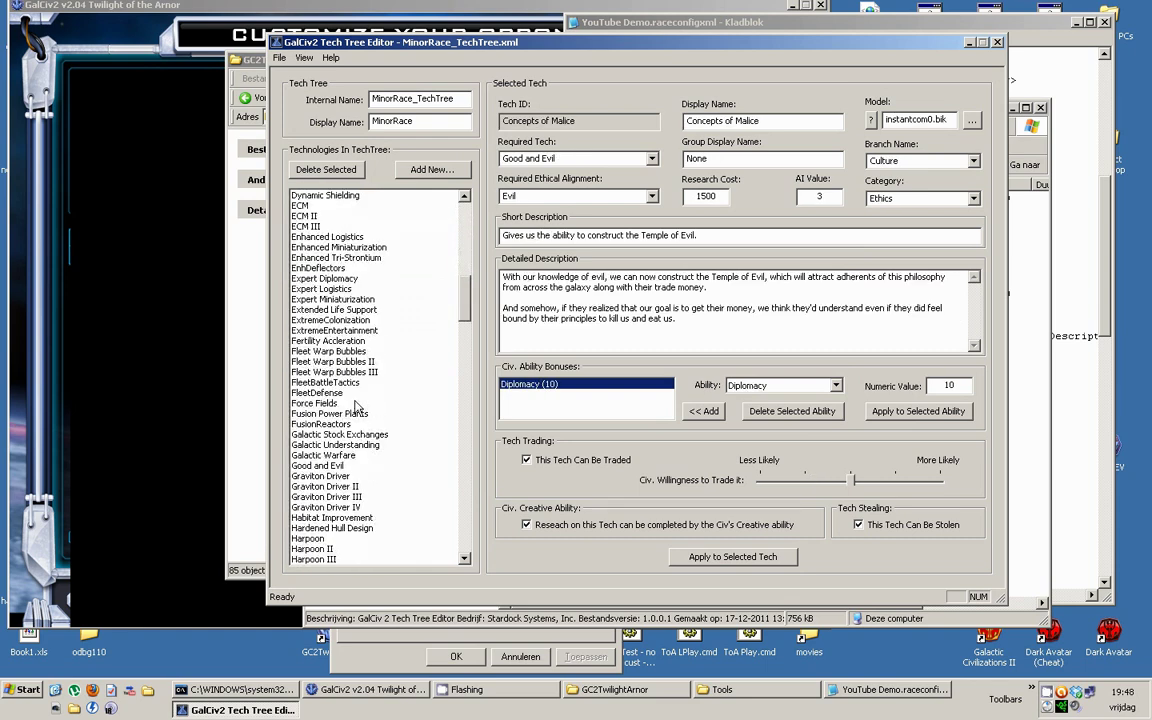
pyautogui.scroll(-4, 362, 370)
pyautogui.click(320, 413)
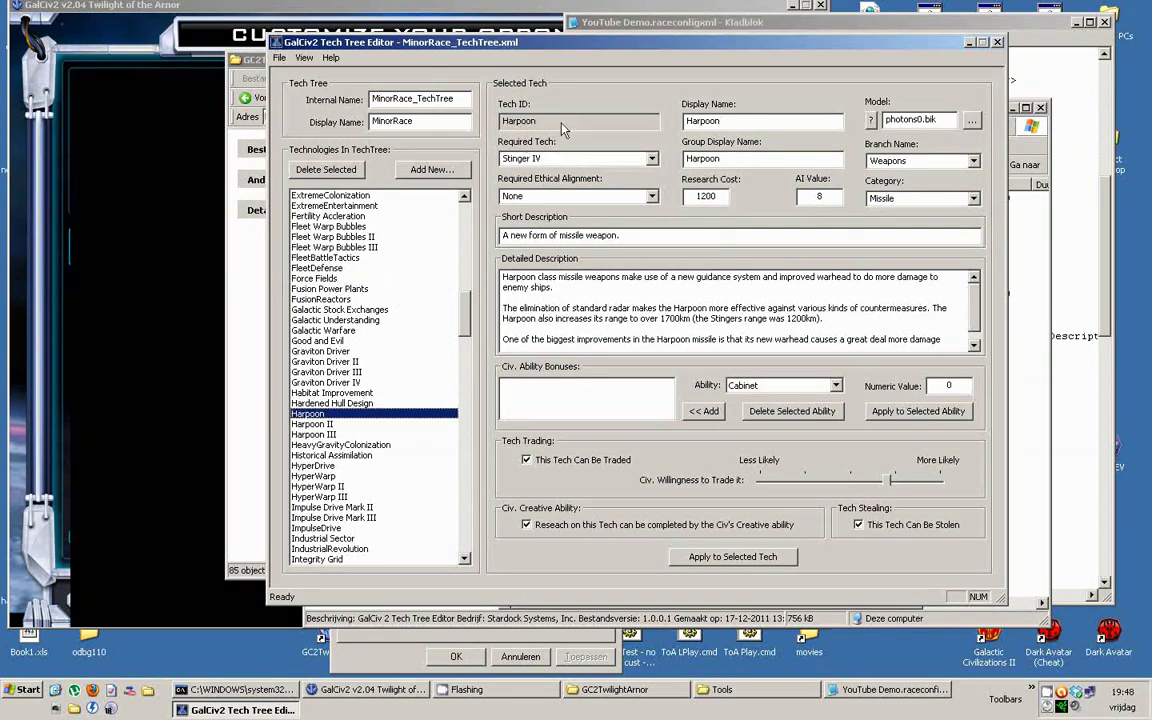
pyautogui.click(322, 310)
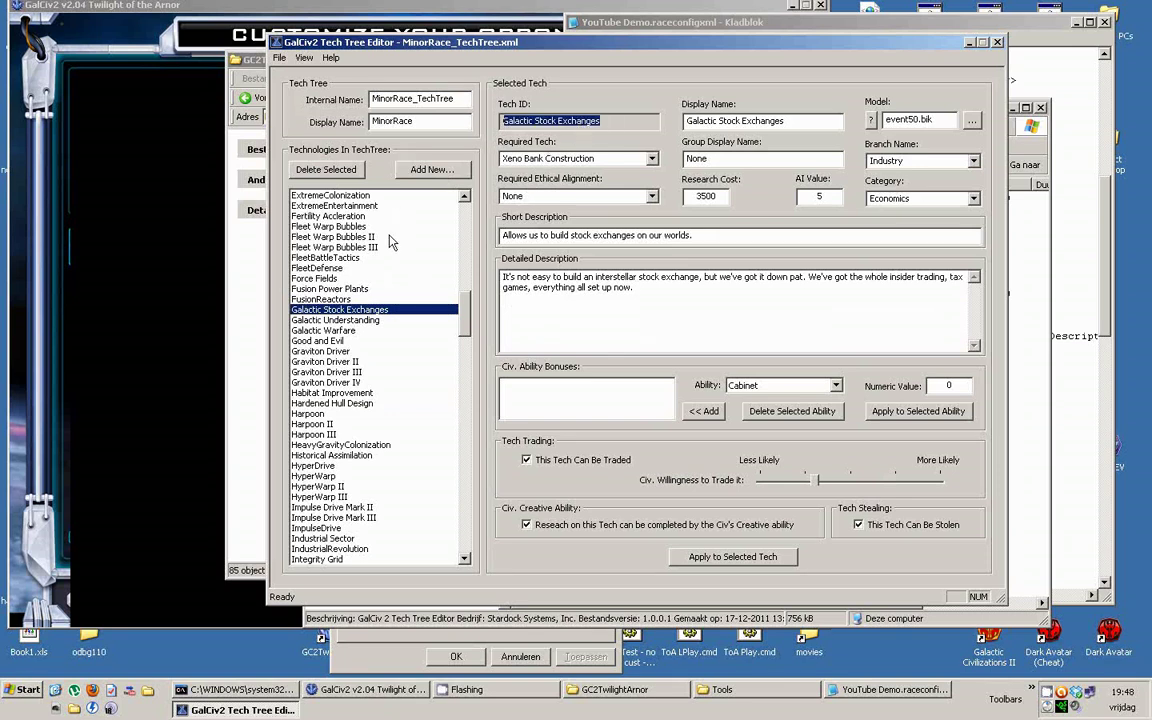
# Step: Display the Good and Evil technology and select its whole Tech ID text
pyautogui.click(316, 341)
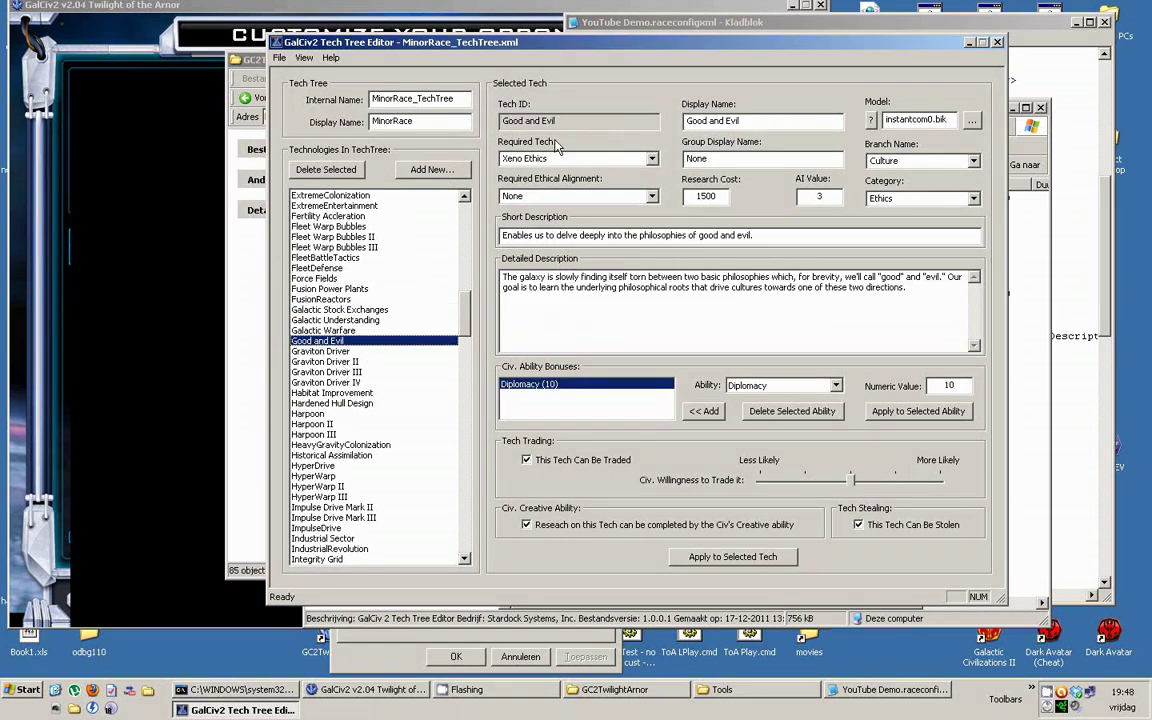
pyautogui.rightClick(501, 121)
pyautogui.click(512, 151)
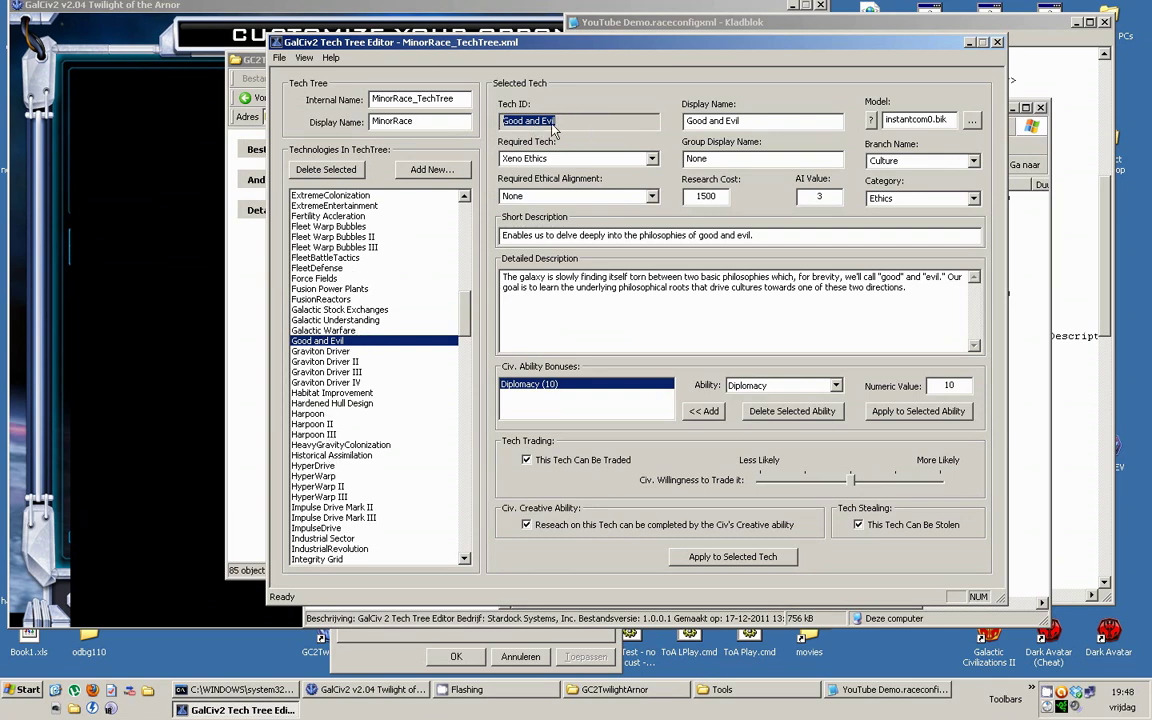
# Step: Close the Tech Tree Editor without saving changes to MinorRace_TechTree.xml
pyautogui.click(862, 689)
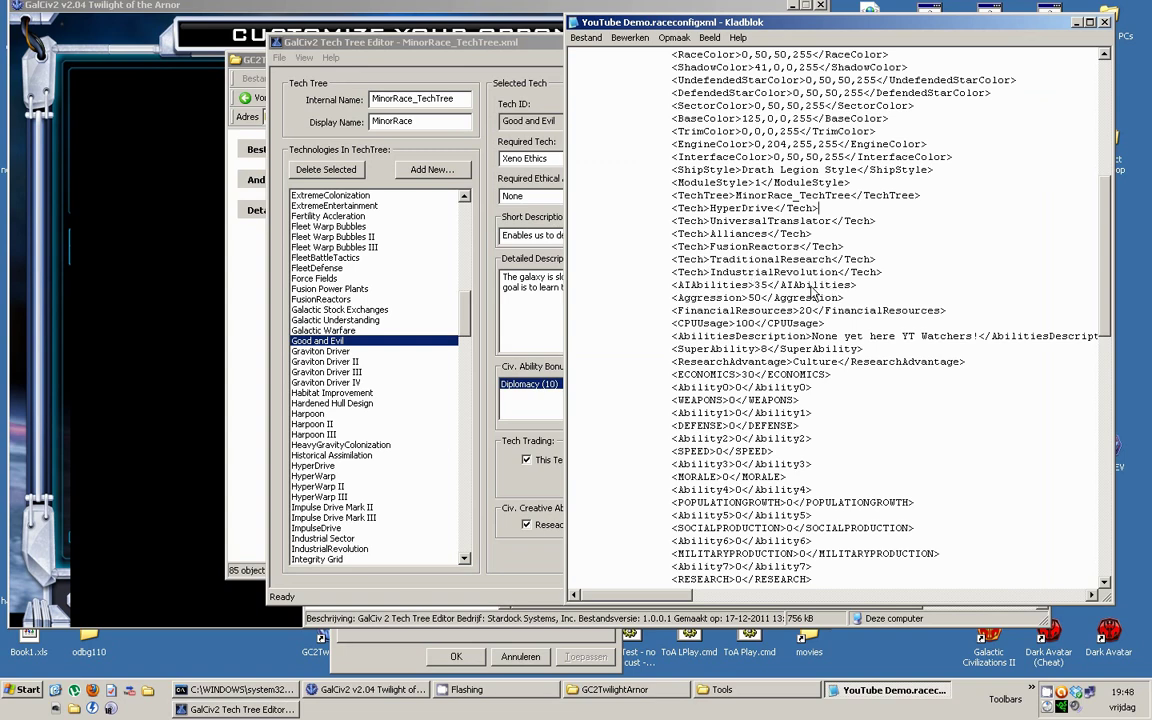
pyautogui.click(379, 58)
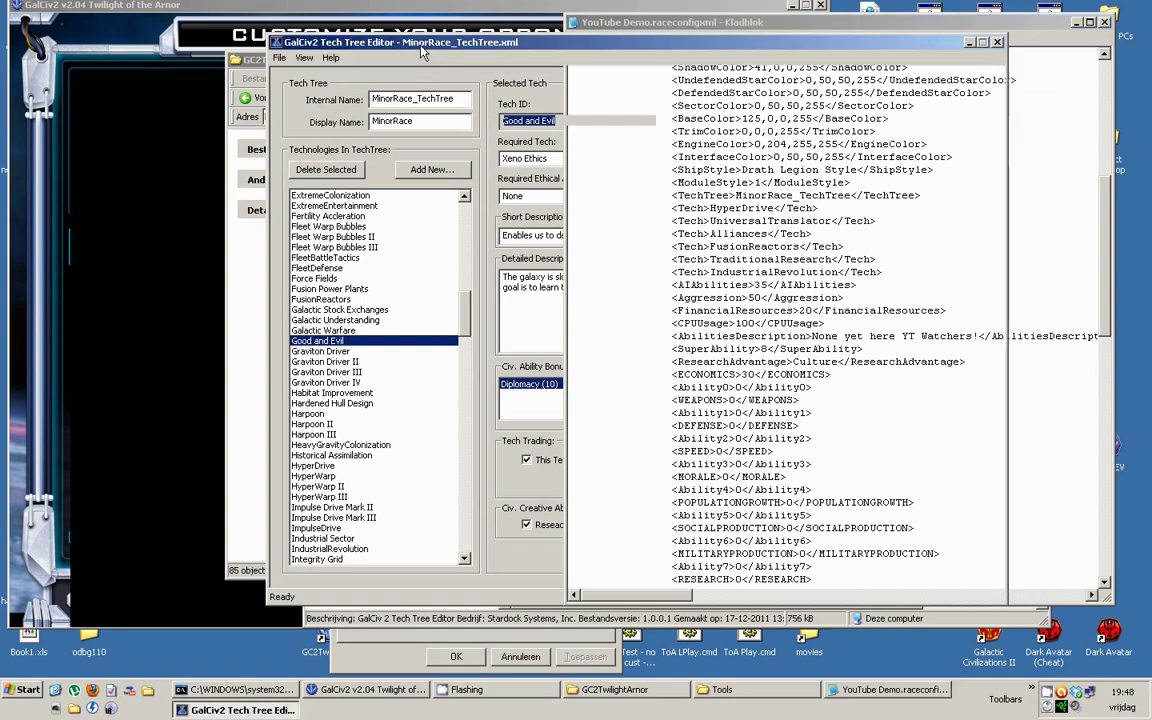
pyautogui.click(996, 43)
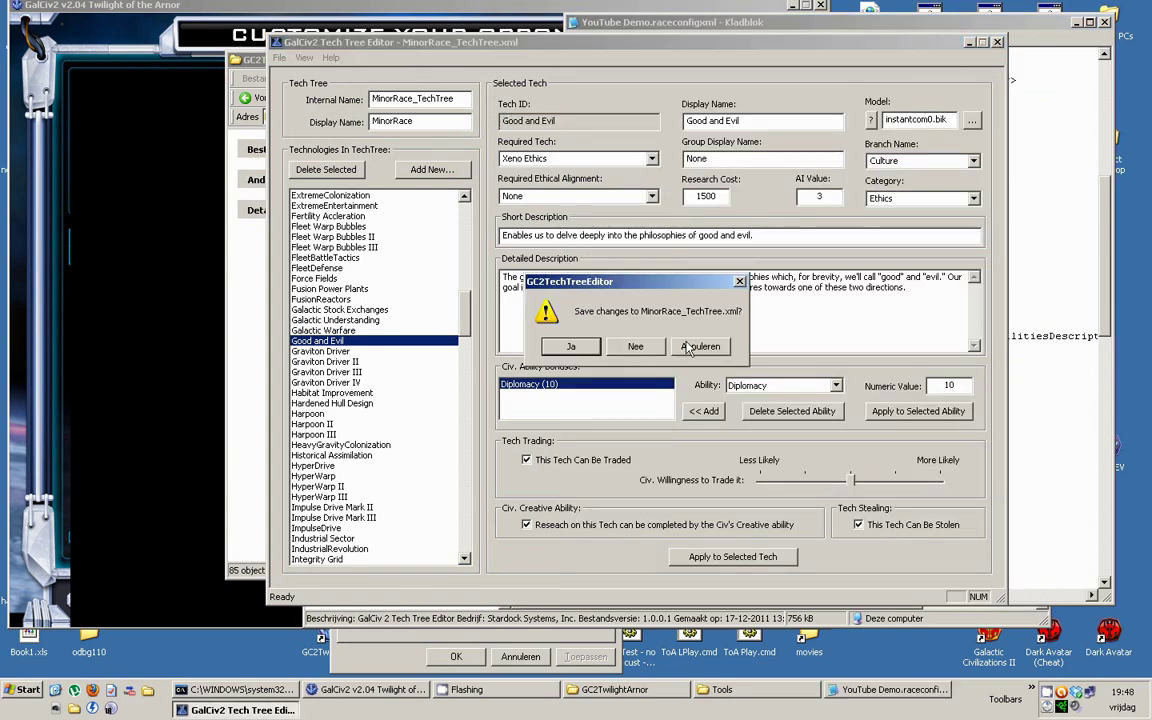
pyautogui.click(636, 344)
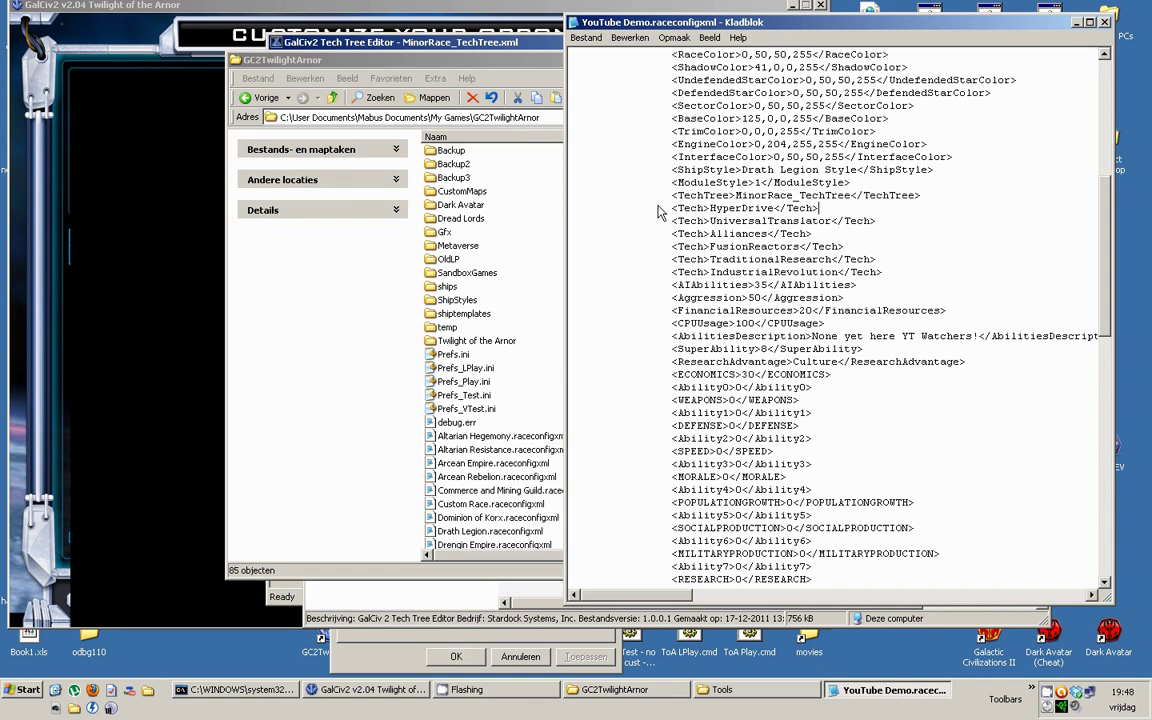
# Step: Compare the AIAbilities and Aggression entries in YouTube Demo.raceconfigxml with the opponent's Personality settings in GalCiv2
pyautogui.click(886, 273)
pyautogui.scroll(-2, 800, 188)
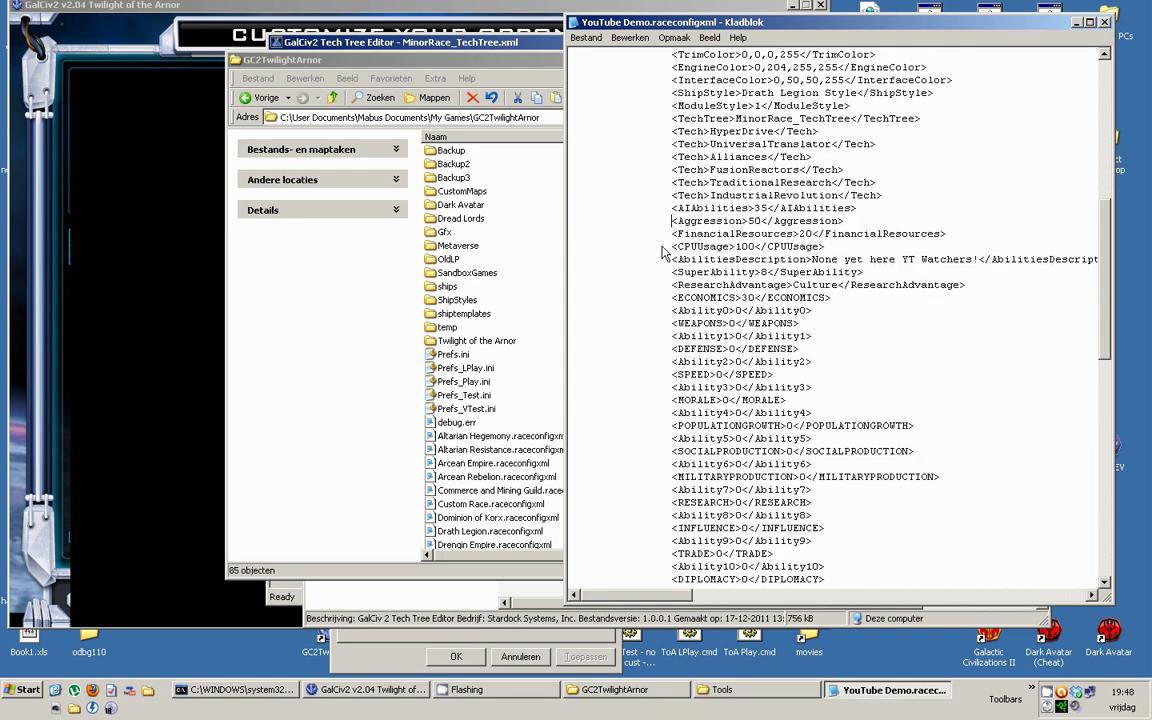
pyautogui.moveTo(857, 226); pyautogui.dragTo(699, 212)
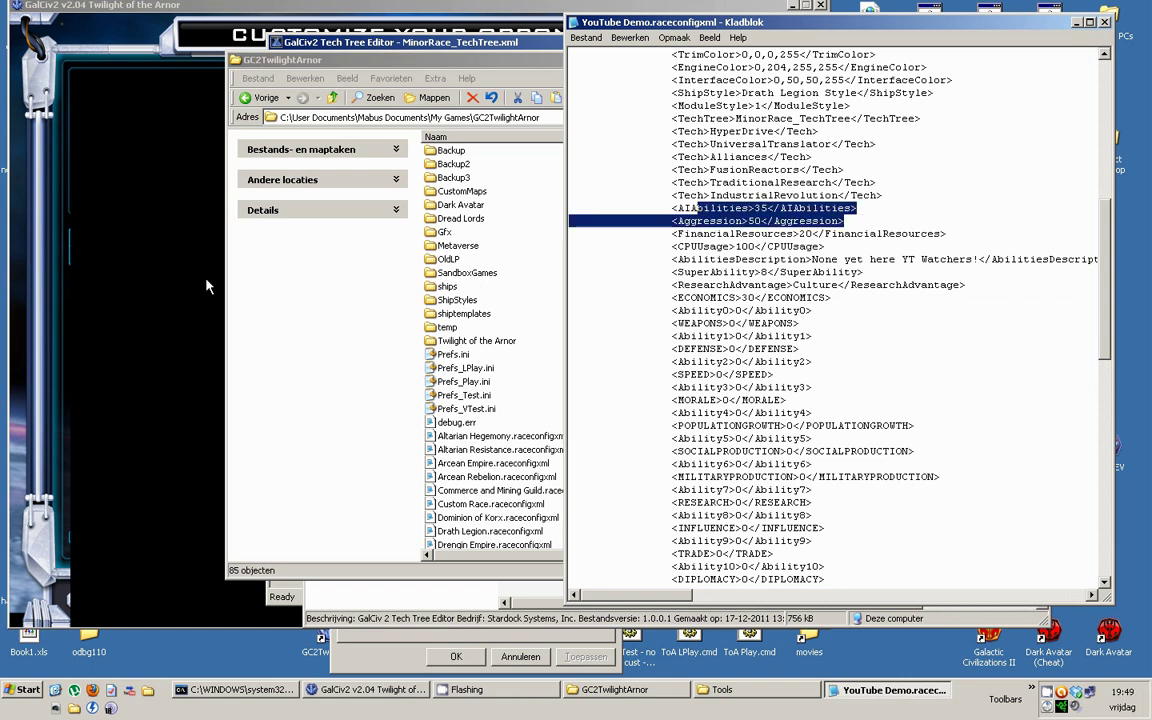
pyautogui.click(204, 277)
pyautogui.click(688, 238)
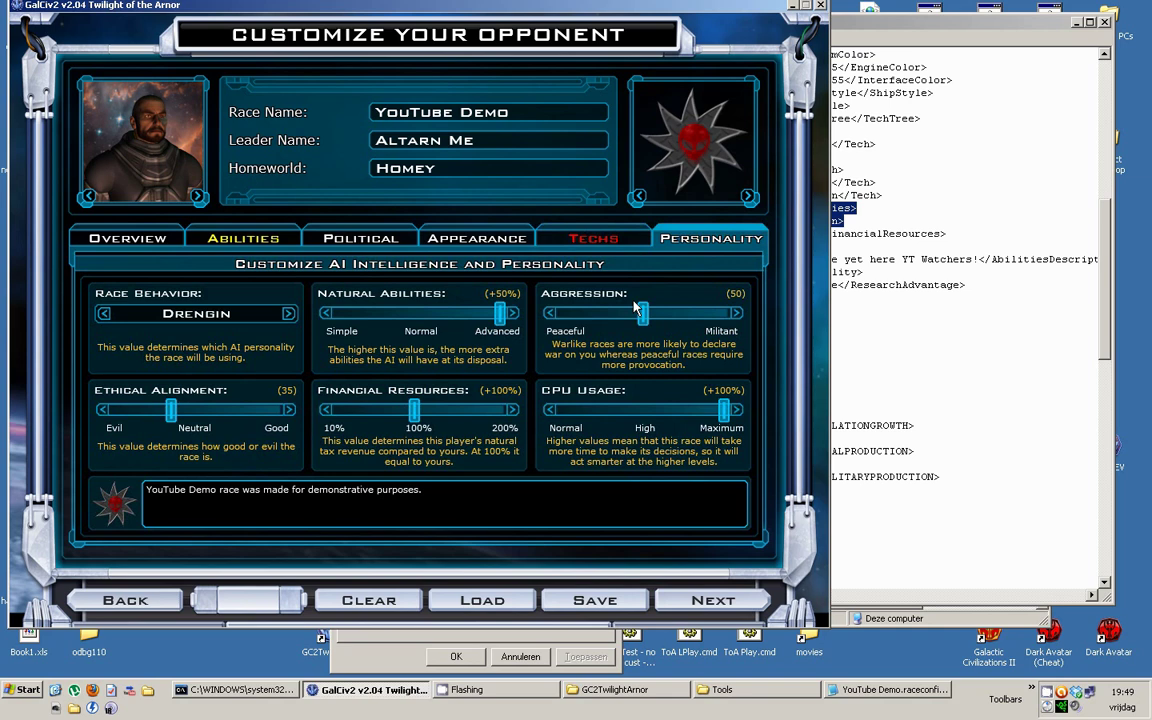
pyautogui.hotkey('alt', 'Tab')
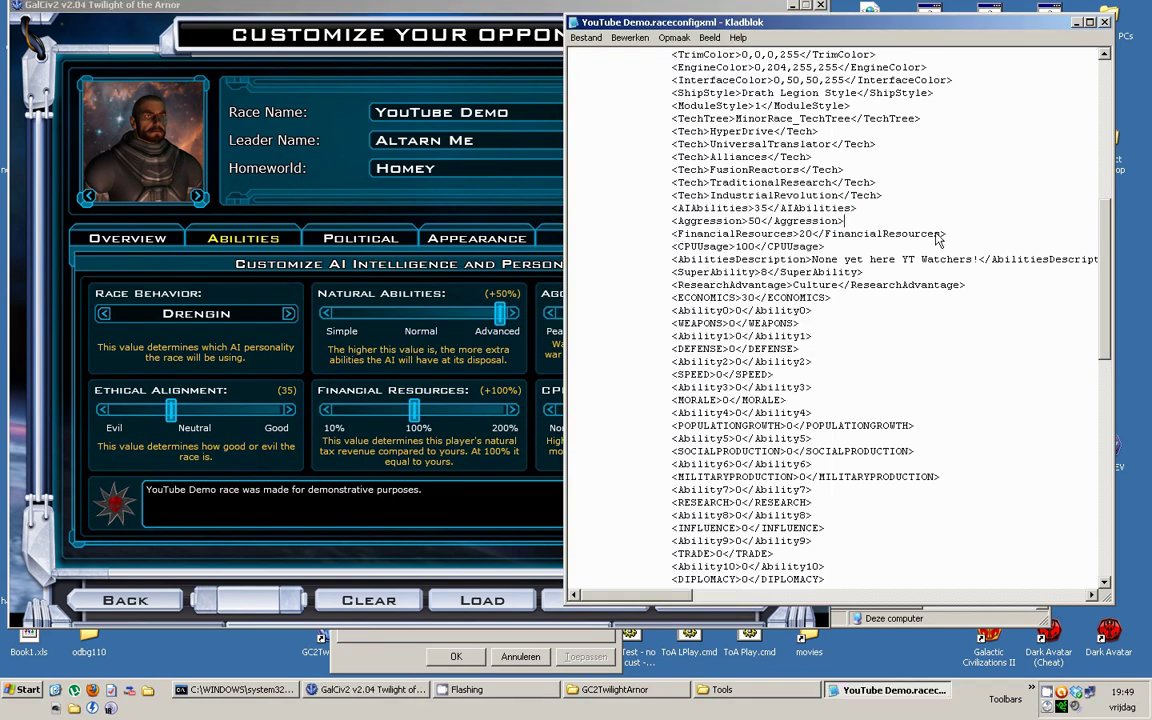
pyautogui.moveTo(945, 235); pyautogui.dragTo(898, 207)
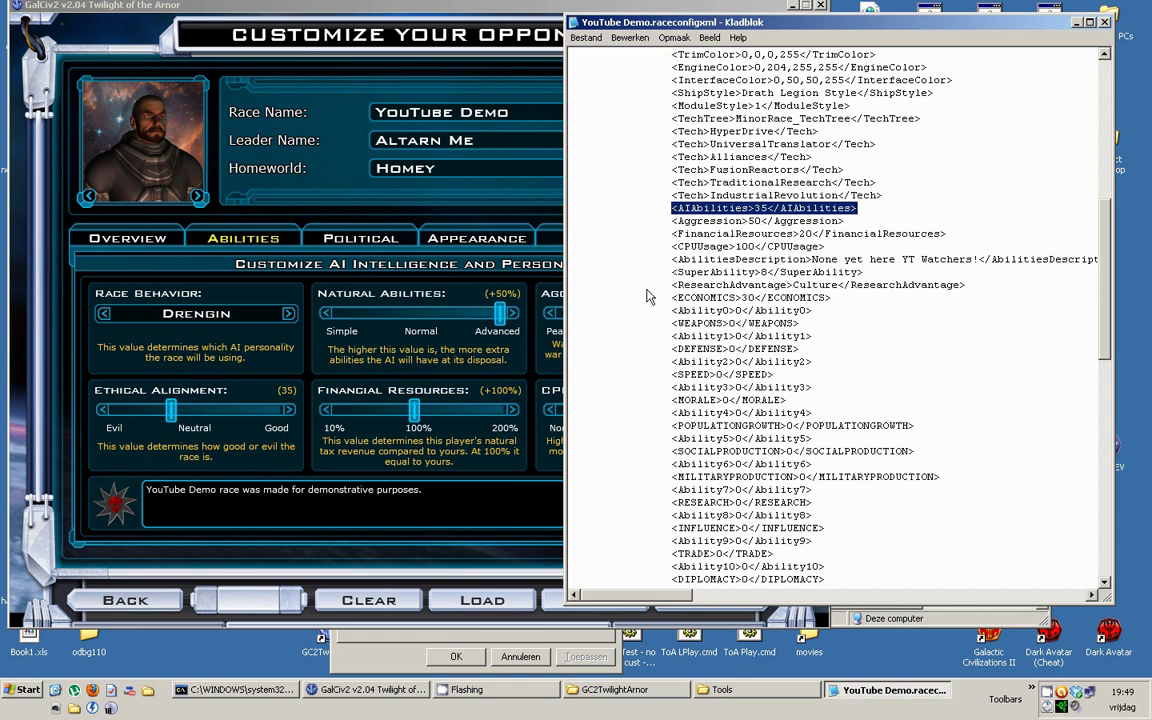
pyautogui.click(886, 231)
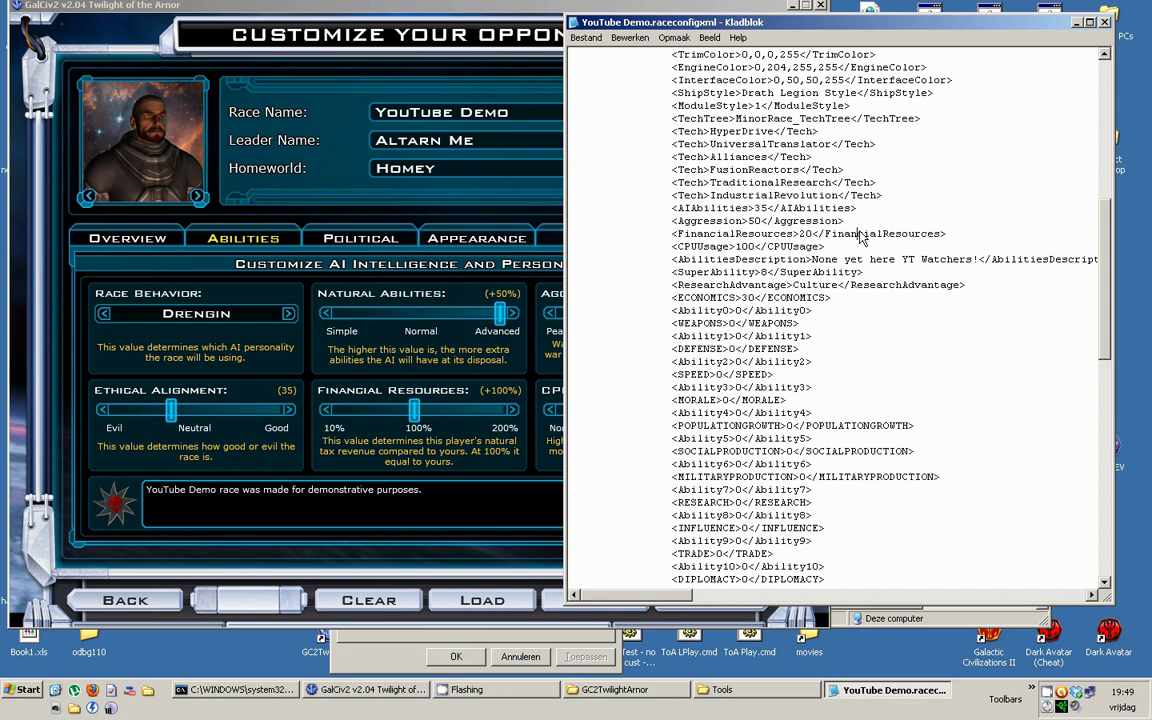
# Step: Reopen the YouTube Demo opponent for editing in GalCiv2 and set its Financial Resources to +90%
pyautogui.click(436, 353)
pyautogui.click(709, 598)
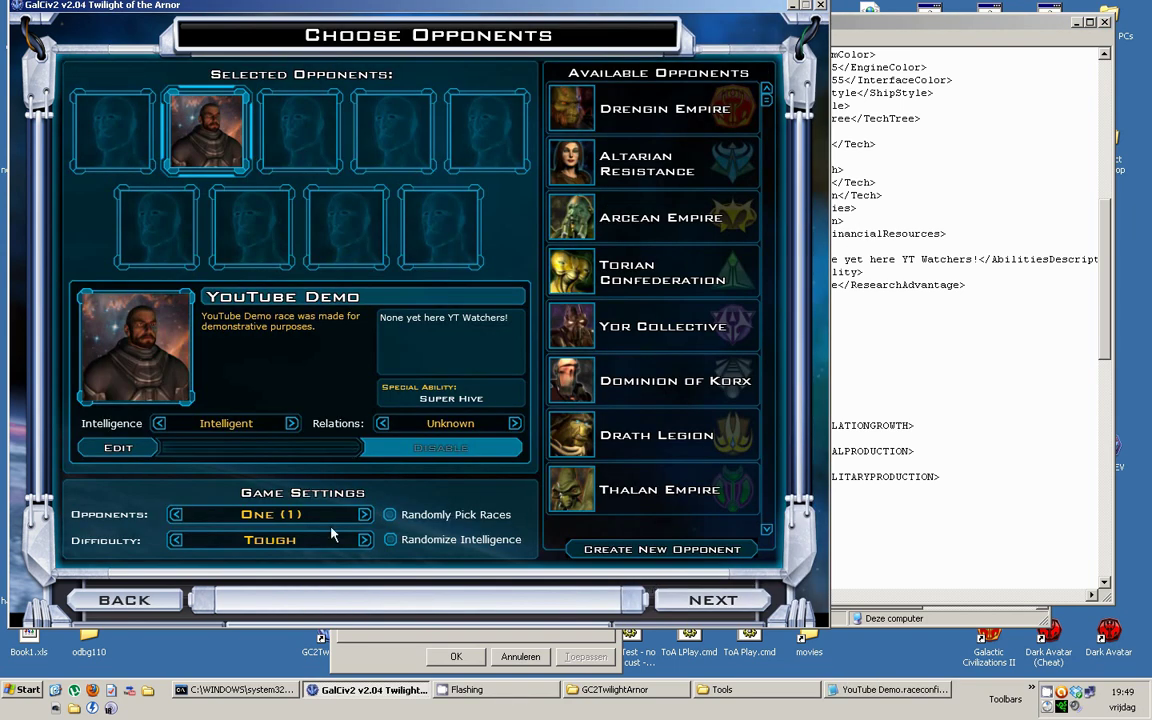
pyautogui.click(130, 448)
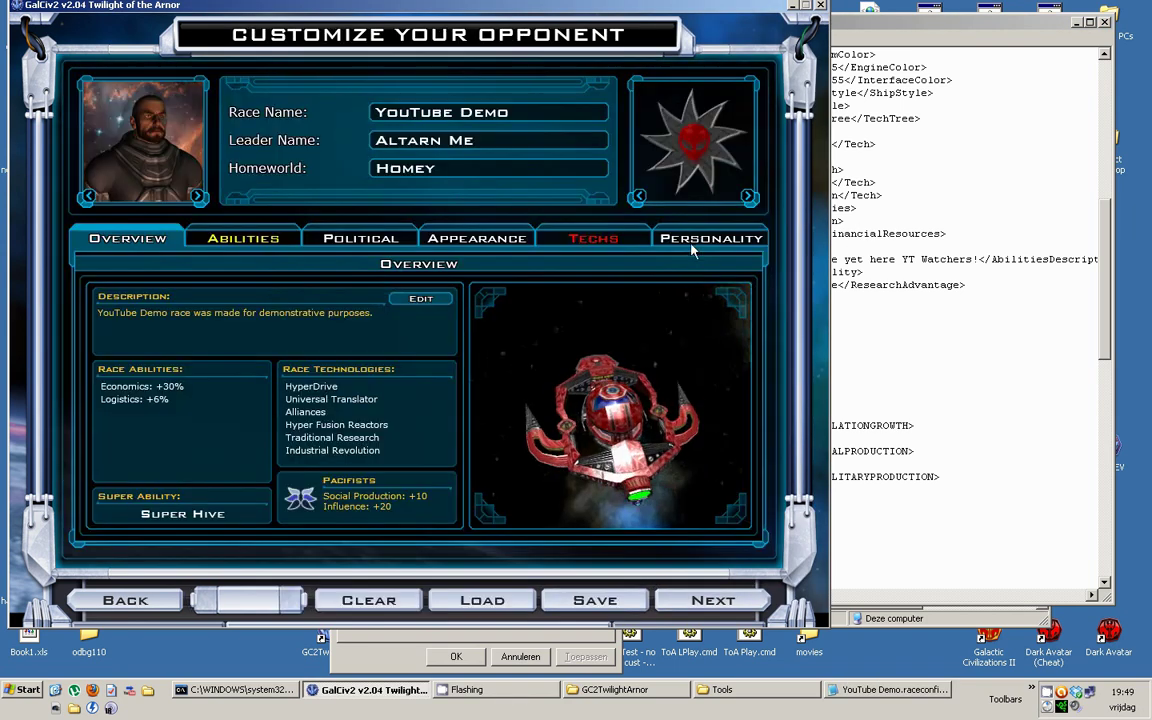
pyautogui.moveTo(418, 415)
pyautogui.mouseDown()
pyautogui.moveTo(503, 413)
pyautogui.moveTo(412, 412)
pyautogui.mouseUp()
pyautogui.click(919, 217)
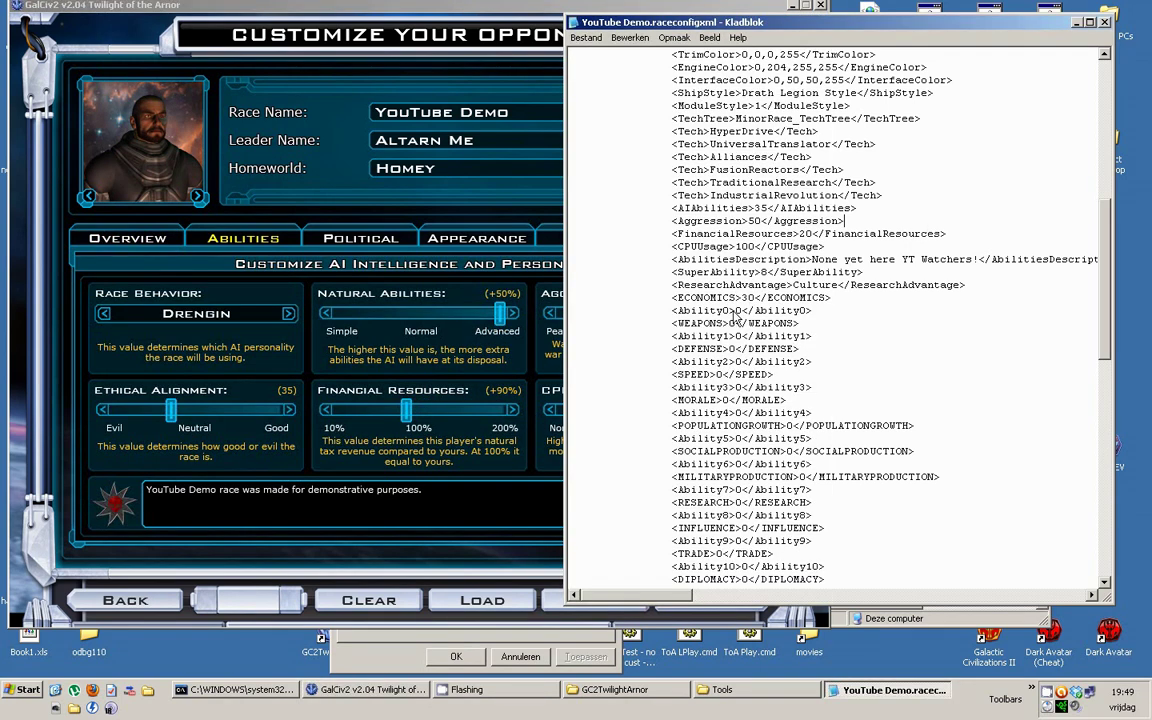
# Step: Check the FinancialResources entry in the race config file and set the opponent's Financial Resources in GalCiv2 to +100%
pyautogui.click(673, 199)
pyautogui.scroll(-1, 656, 247)
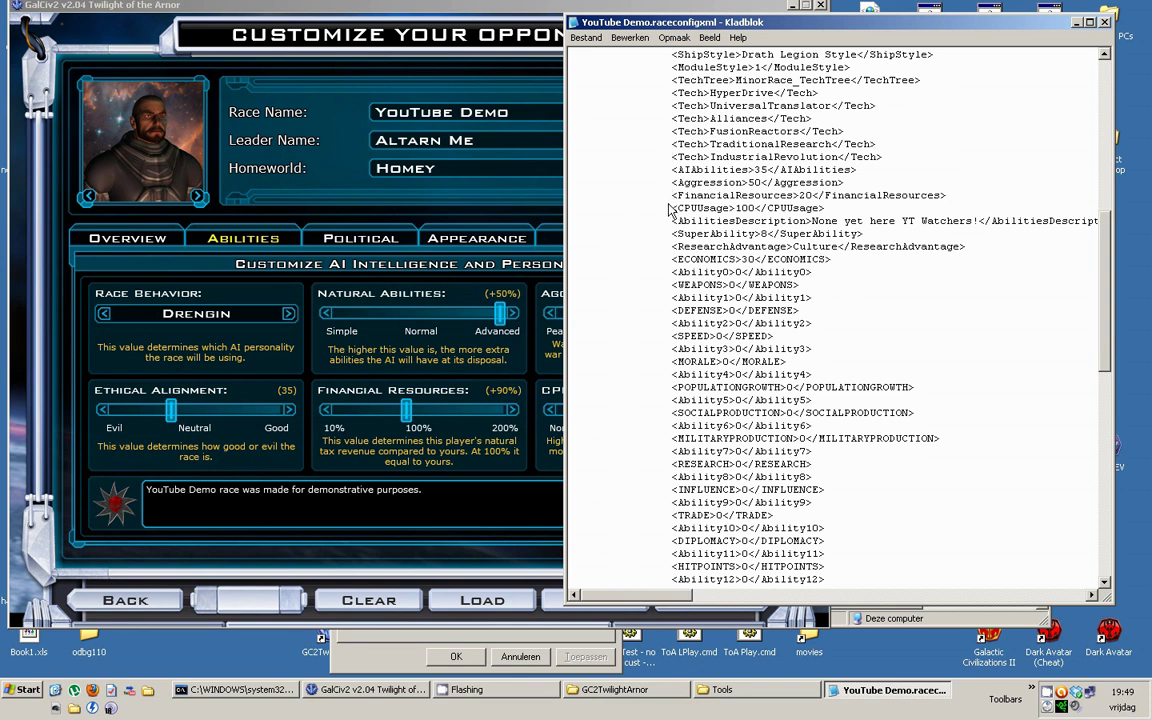
pyautogui.moveTo(978, 200); pyautogui.dragTo(878, 202)
pyautogui.click(435, 394)
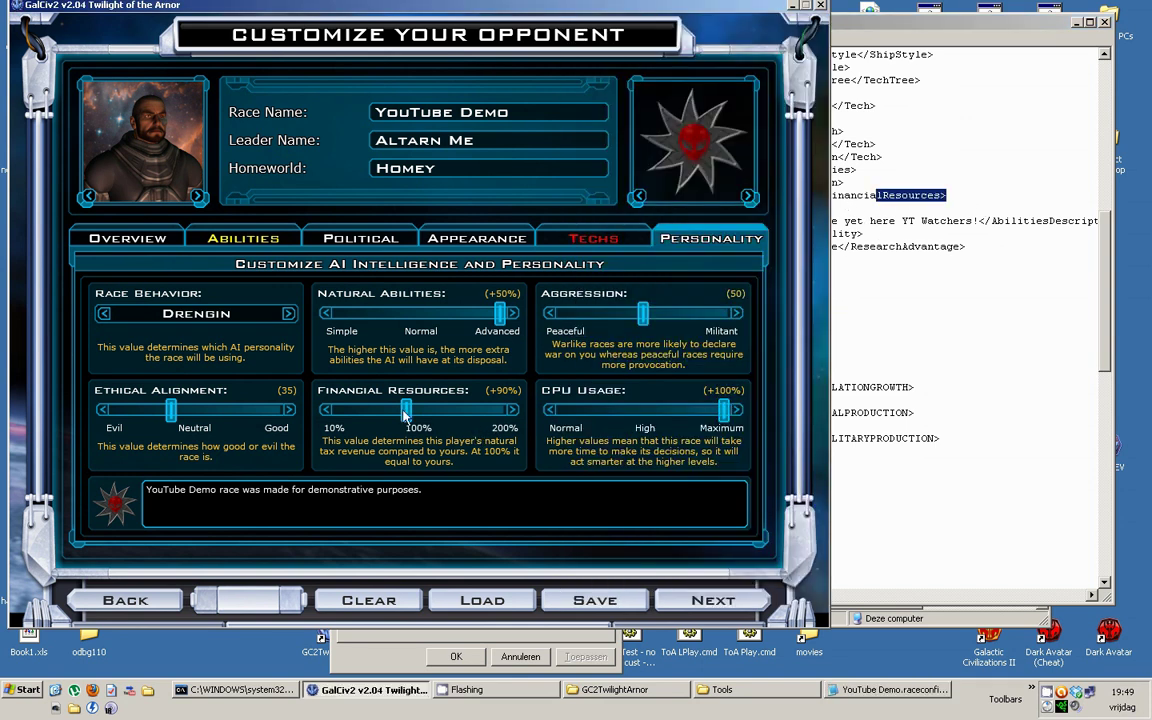
pyautogui.moveTo(419, 412); pyautogui.dragTo(443, 419)
pyautogui.click(973, 277)
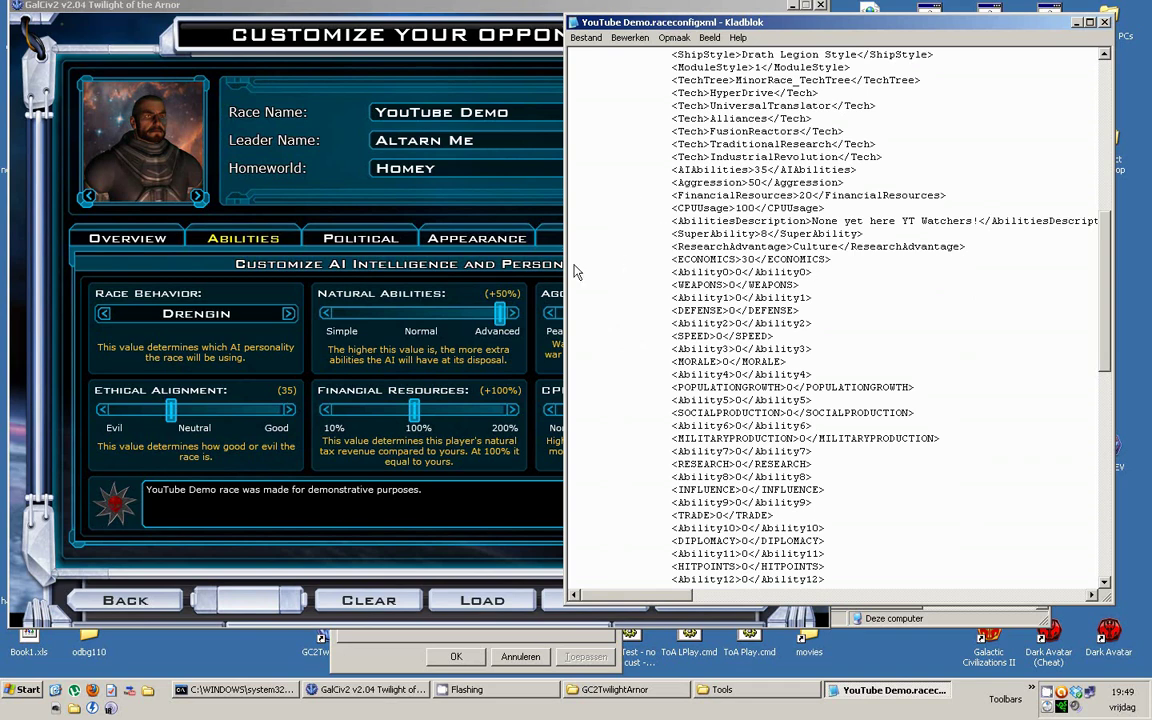
# Step: Return GalCiv2 to opponent selection and try adding two line breaks after "None yet here YT Watchers!" in the AbilitiesDescription entry
pyautogui.click(400, 280)
pyautogui.click(708, 600)
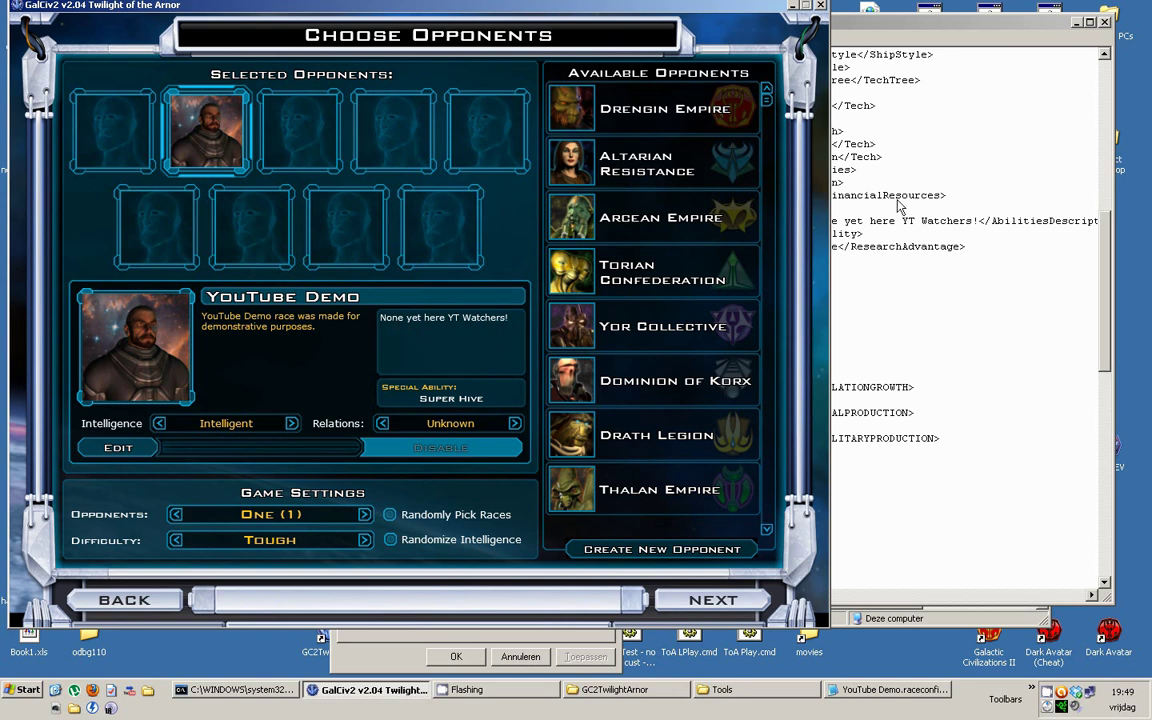
pyautogui.click(836, 198)
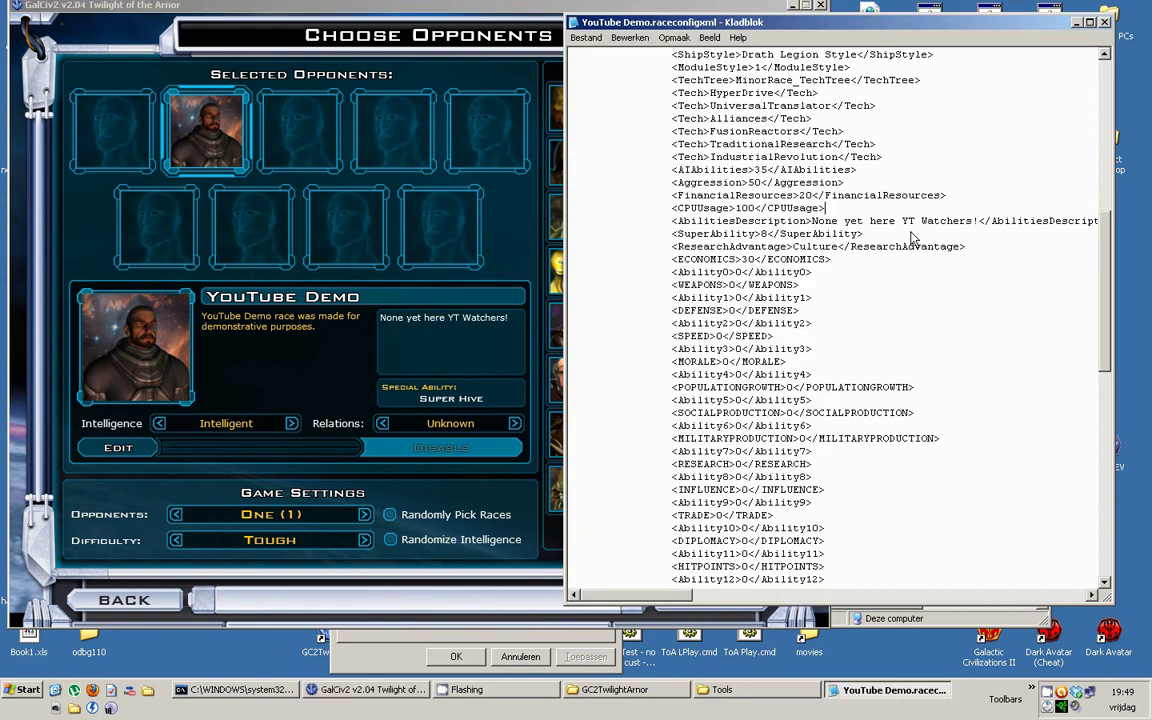
pyautogui.click(979, 219)
pyautogui.press('Return')
pyautogui.press('Return')
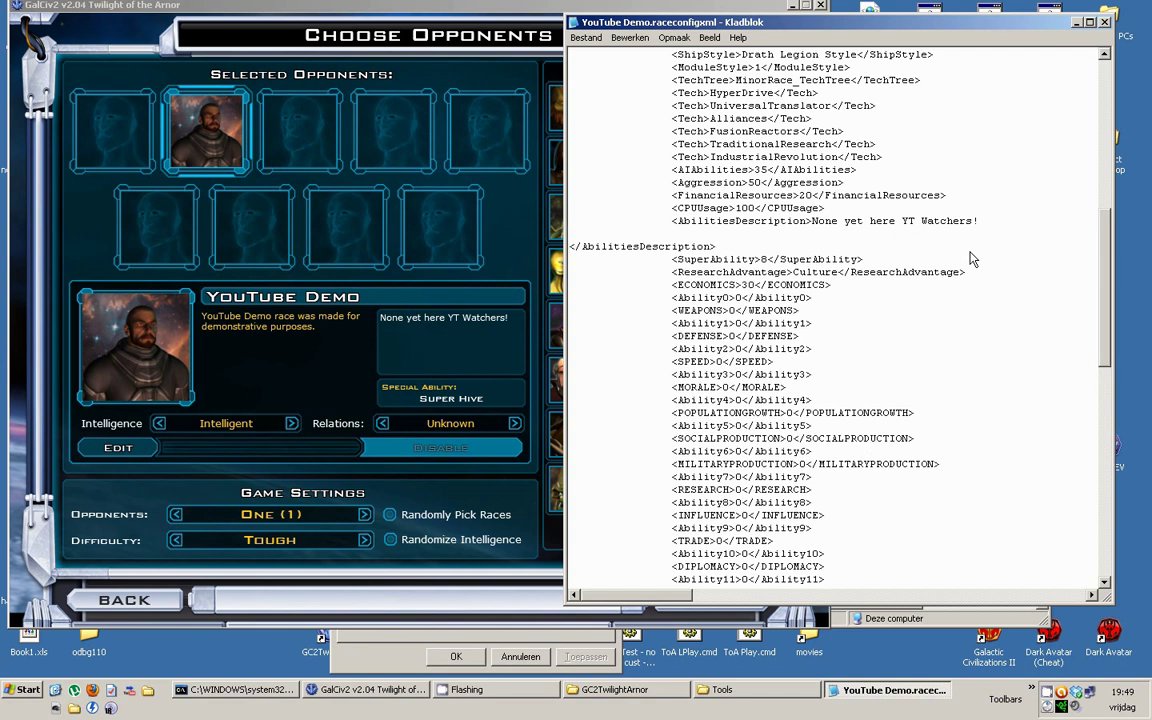
pyautogui.press('BackSpace')
pyautogui.press('BackSpace')
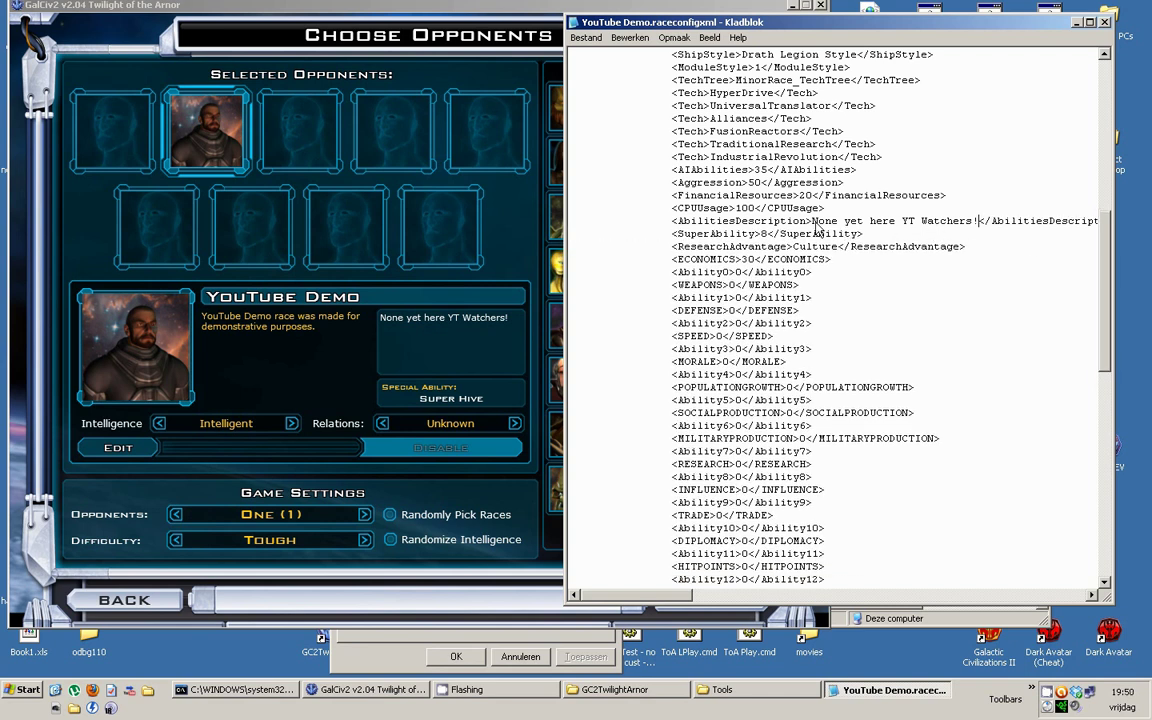
# Step: Add the lines "-Good Reseach" and "- Bad ecnomy" at the start of the AbilitiesDescription text
pyautogui.moveTo(817, 221); pyautogui.dragTo(969, 228)
pyautogui.click(946, 221)
pyautogui.click(815, 221)
pyautogui.press('Left')
pyautogui.write('-')
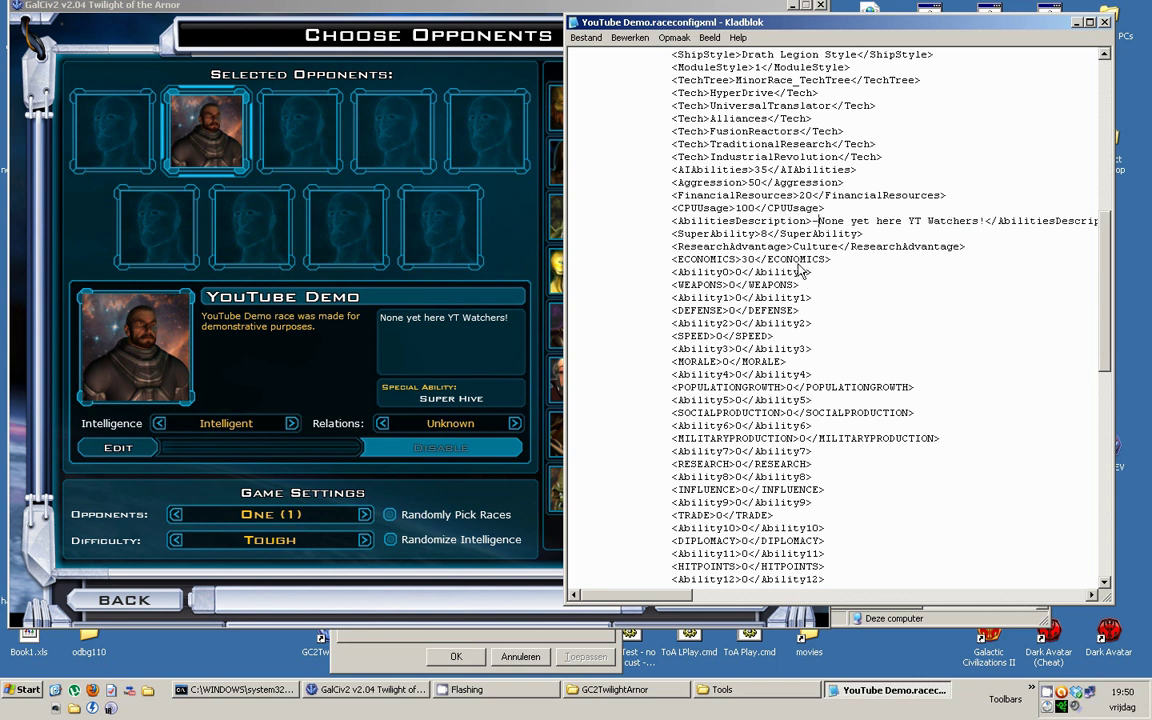
pyautogui.press('BackSpace')
pyautogui.write('Good Re')
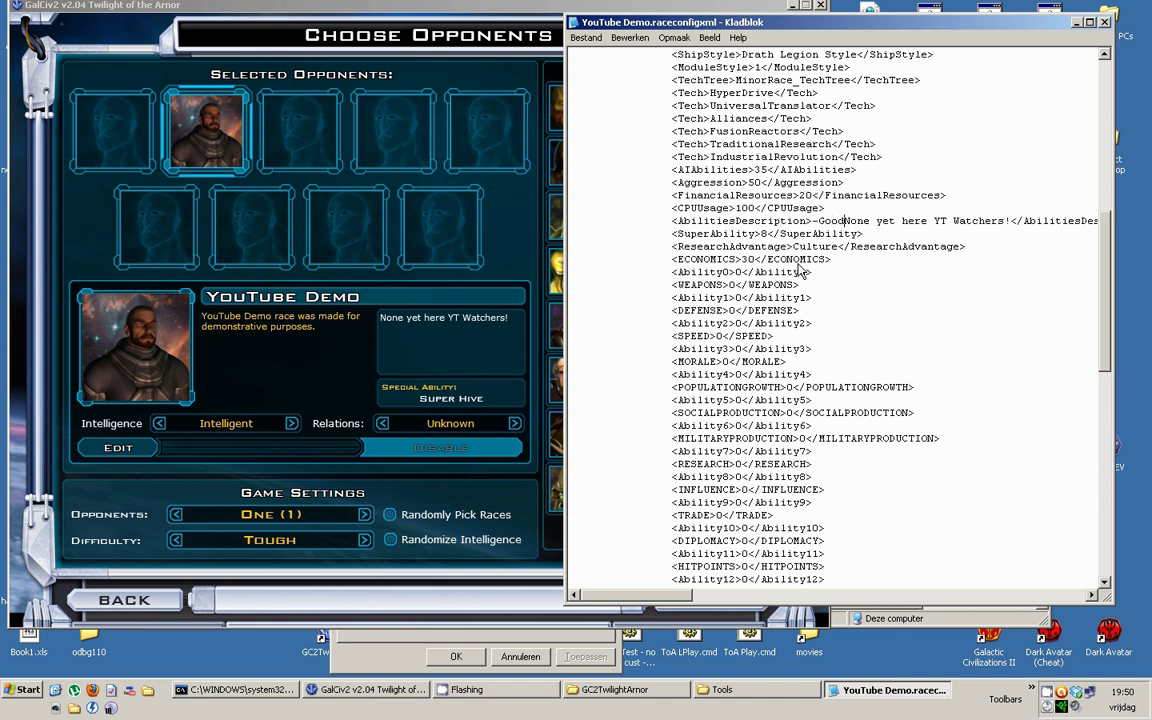
pyautogui.write('seach')
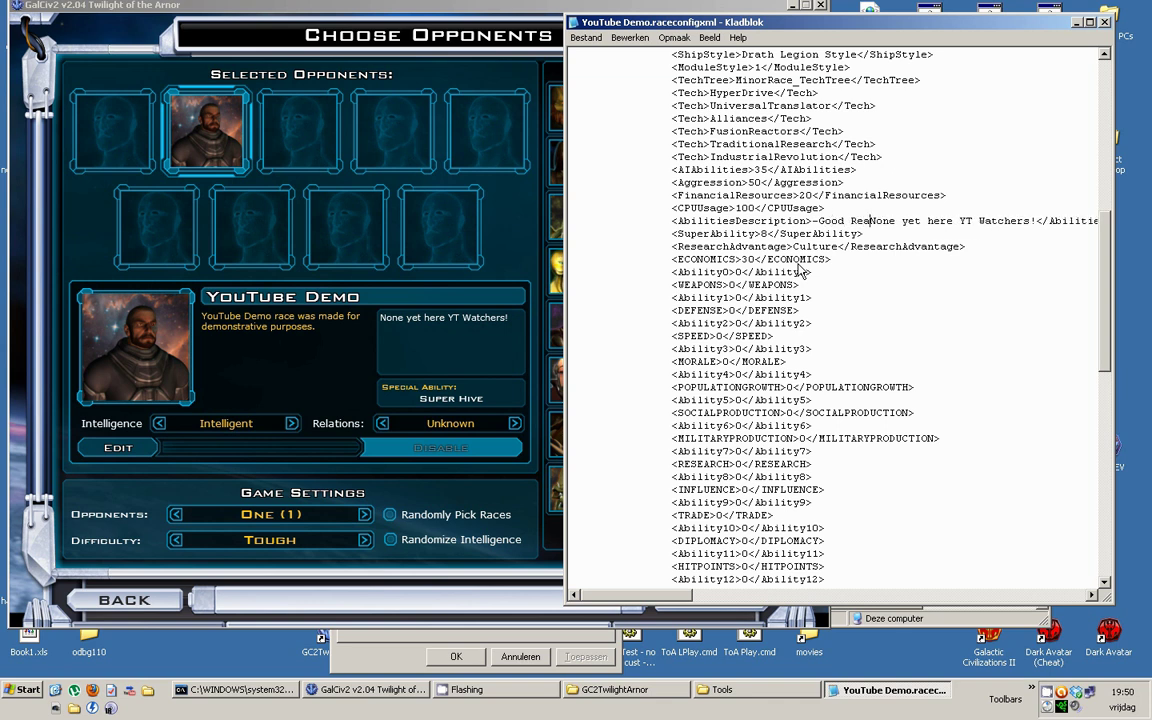
pyautogui.press('Return')
pyautogui.write('- ')
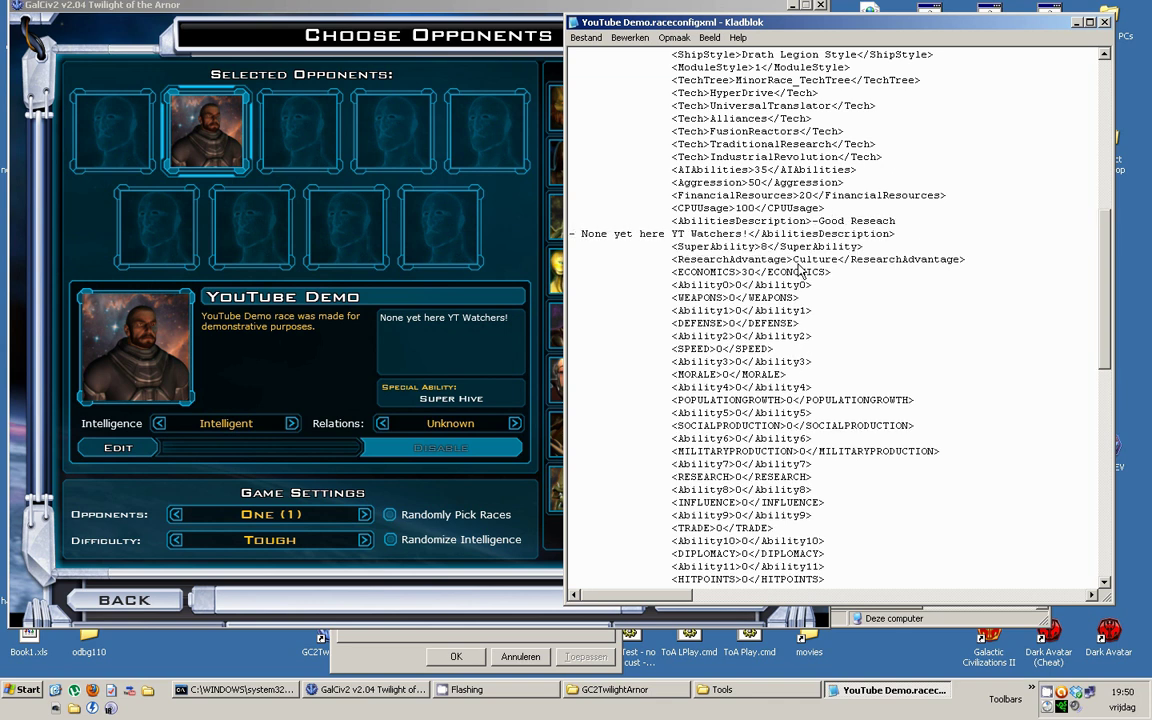
pyautogui.write('Bad ecnomy')
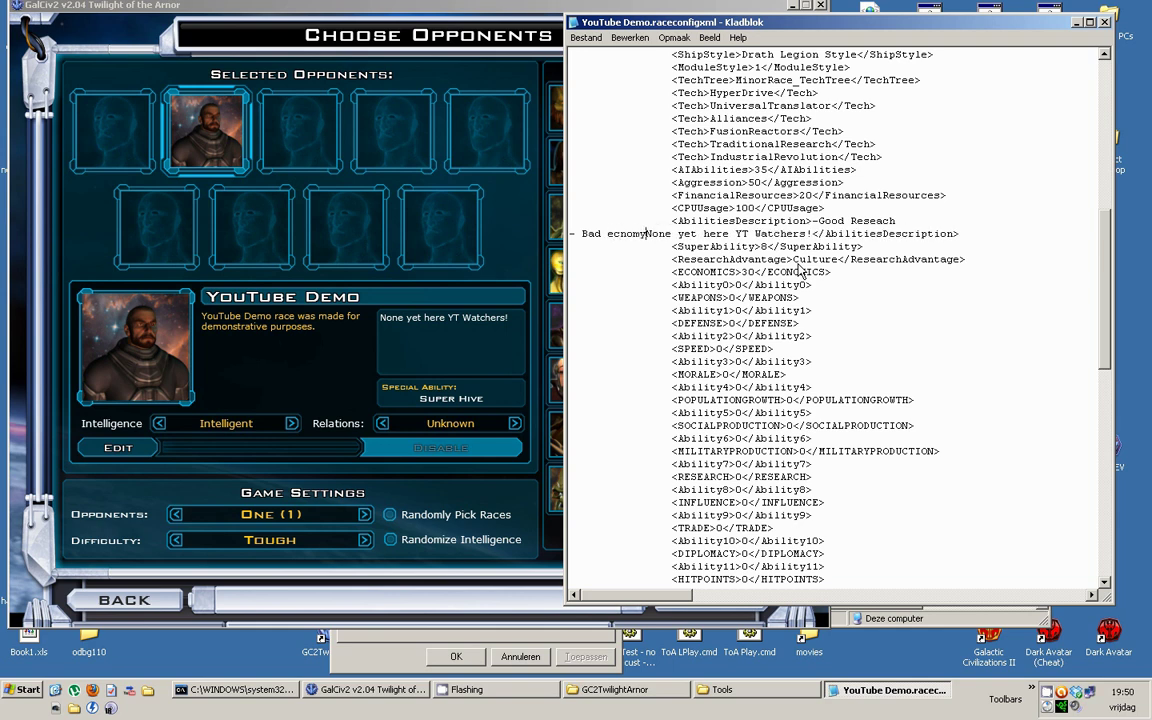
# Step: Insert a long run of blank lines between "-Good Reseach" and "- Bad ecnomy" in AbilitiesDescription
pyautogui.press('Return')
pyautogui.press('Return')
pyautogui.press('Return')
pyautogui.press('Return')
pyautogui.press('Return')
pyautogui.press('Return')
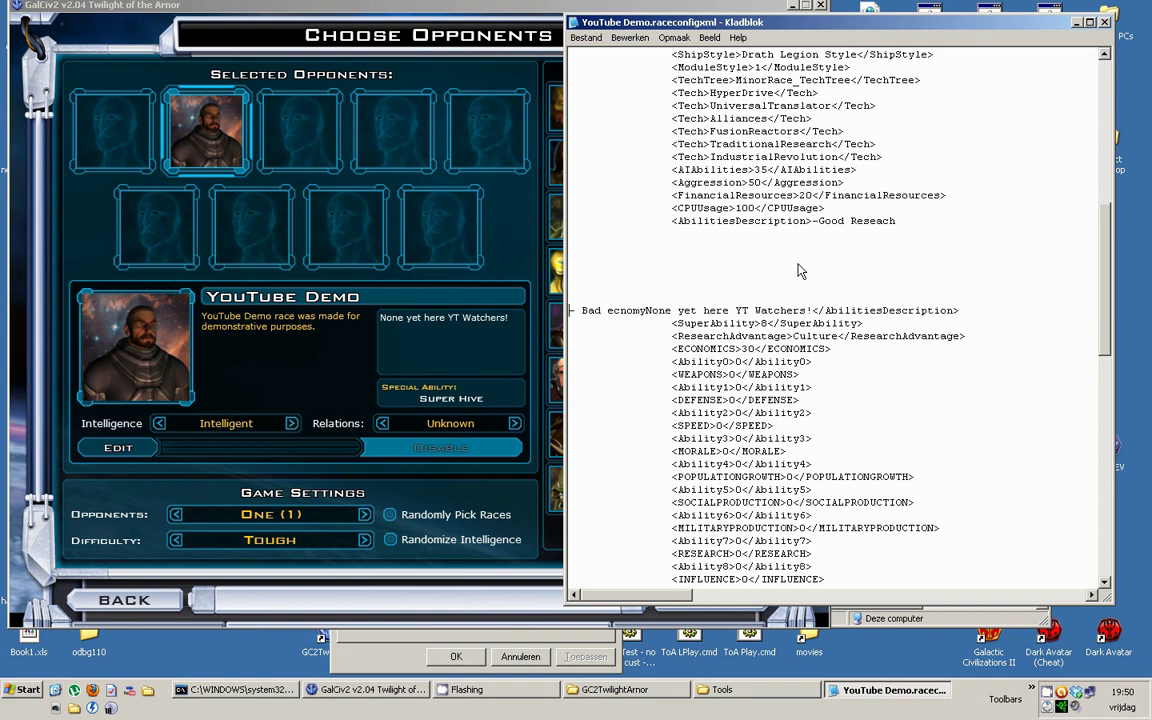
pyautogui.press('Return')
pyautogui.press('Return')
pyautogui.press('Return')
pyautogui.press('Return')
pyautogui.press('Return')
pyautogui.press('Return')
pyautogui.press('Return')
pyautogui.press('Return')
pyautogui.press('Return')
pyautogui.press('Return')
pyautogui.press('Return')
pyautogui.press('Return')
pyautogui.press('Return')
pyautogui.press('Return')
pyautogui.press('Return')
pyautogui.press('Return')
pyautogui.press('Return')
pyautogui.press('Return')
pyautogui.press('Return')
pyautogui.press('Return')
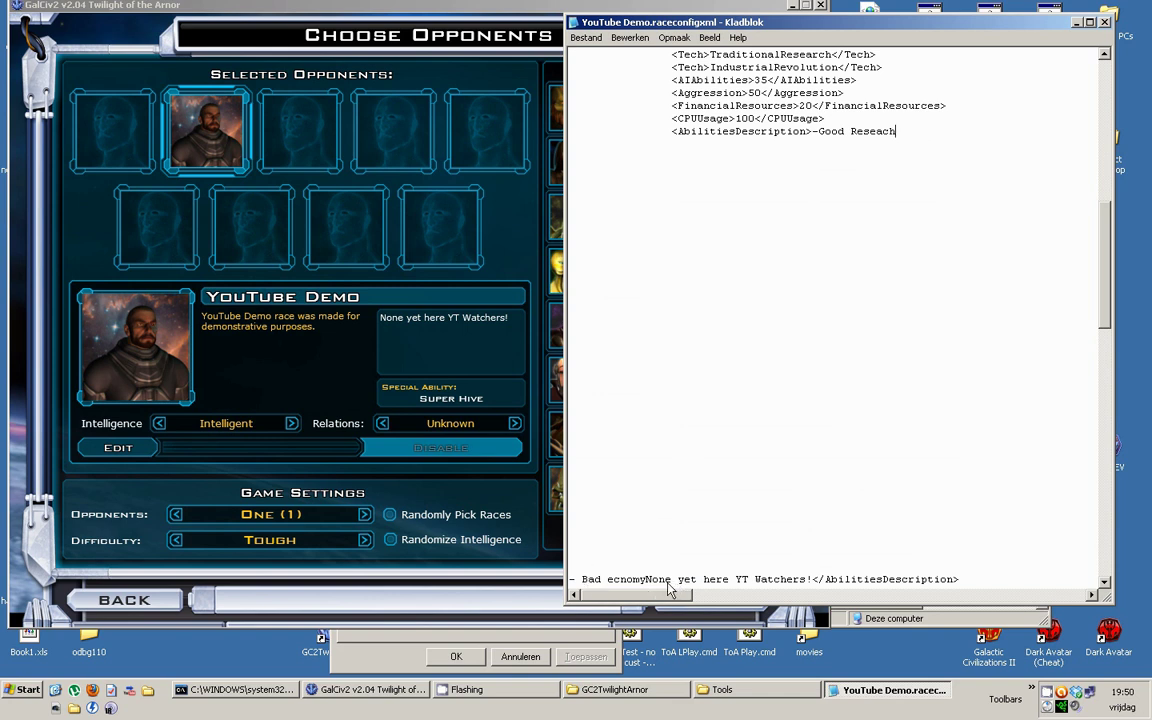
# Step: Delete the two trial lines and the blank lines, leaving AbilitiesDescription as "None yet here YT Watchers!"
pyautogui.hotkey('shift', 'Home')
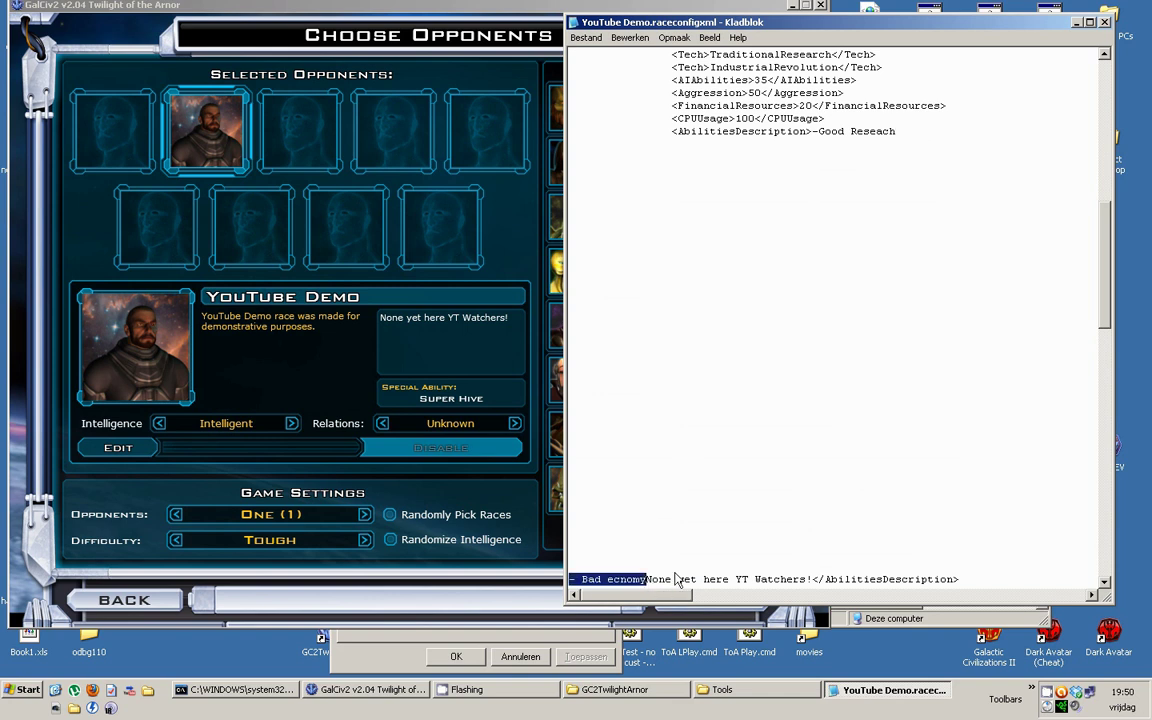
pyautogui.keyDown('shift'); pyautogui.click(812, 133); pyautogui.keyUp('shift')
pyautogui.press('Delete')
pyautogui.press('Delete')
pyautogui.press('Delete')
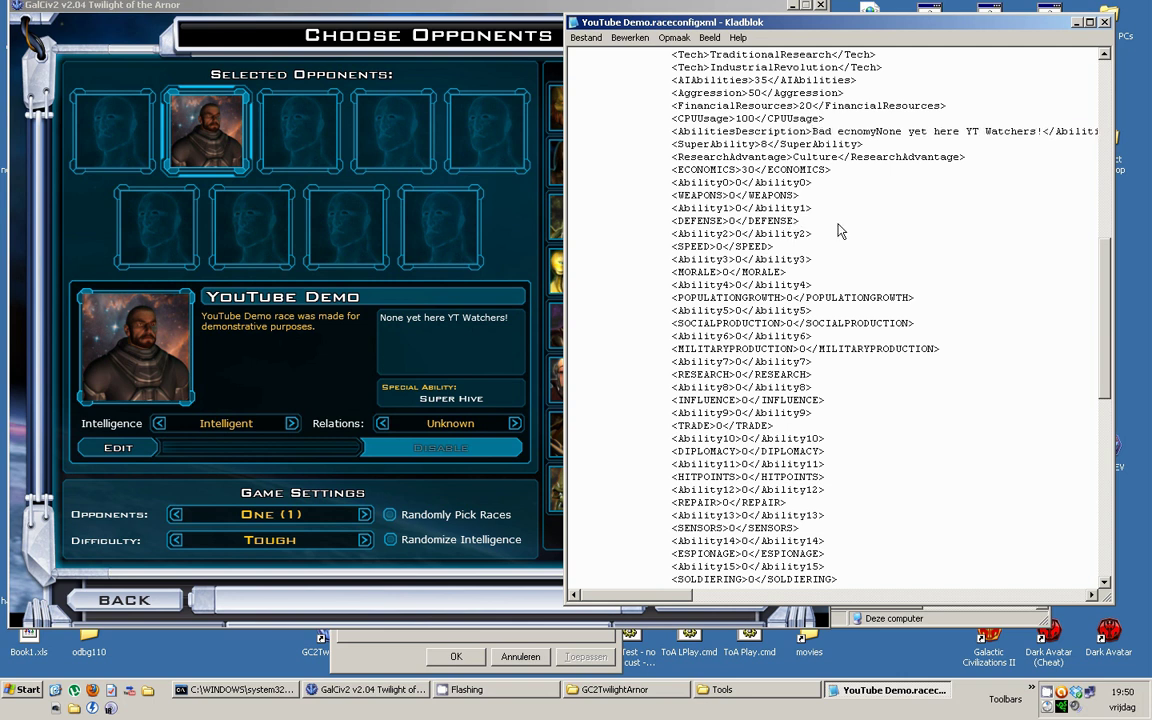
pyautogui.press('Delete')
pyautogui.press('Delete')
pyautogui.press('Delete')
pyautogui.press('Delete')
pyautogui.press('Delete')
pyautogui.press('Delete')
pyautogui.press('Delete')
pyautogui.press('Delete')
pyautogui.press('Delete')
pyautogui.press('Delete')
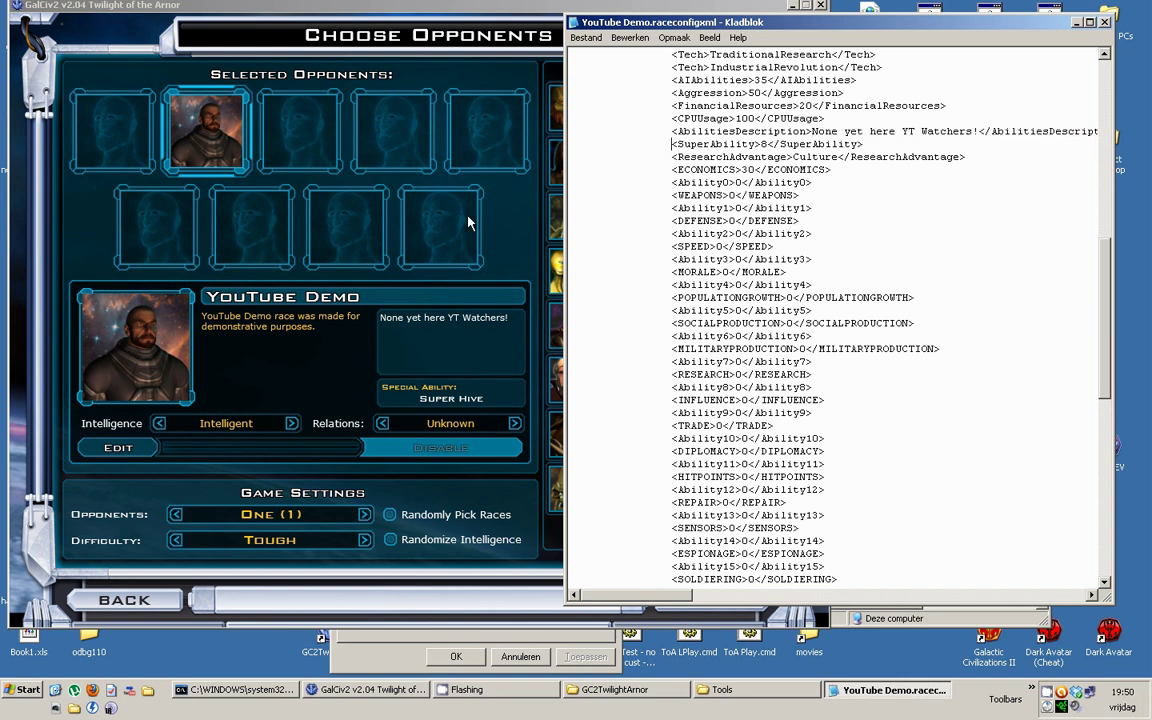
# Step: Reopen the YouTube Demo opponent in GalCiv2 and compare its starting abilities with the ability entries in the race config file
pyautogui.click(184, 449)
pyautogui.click(149, 449)
pyautogui.click(360, 238)
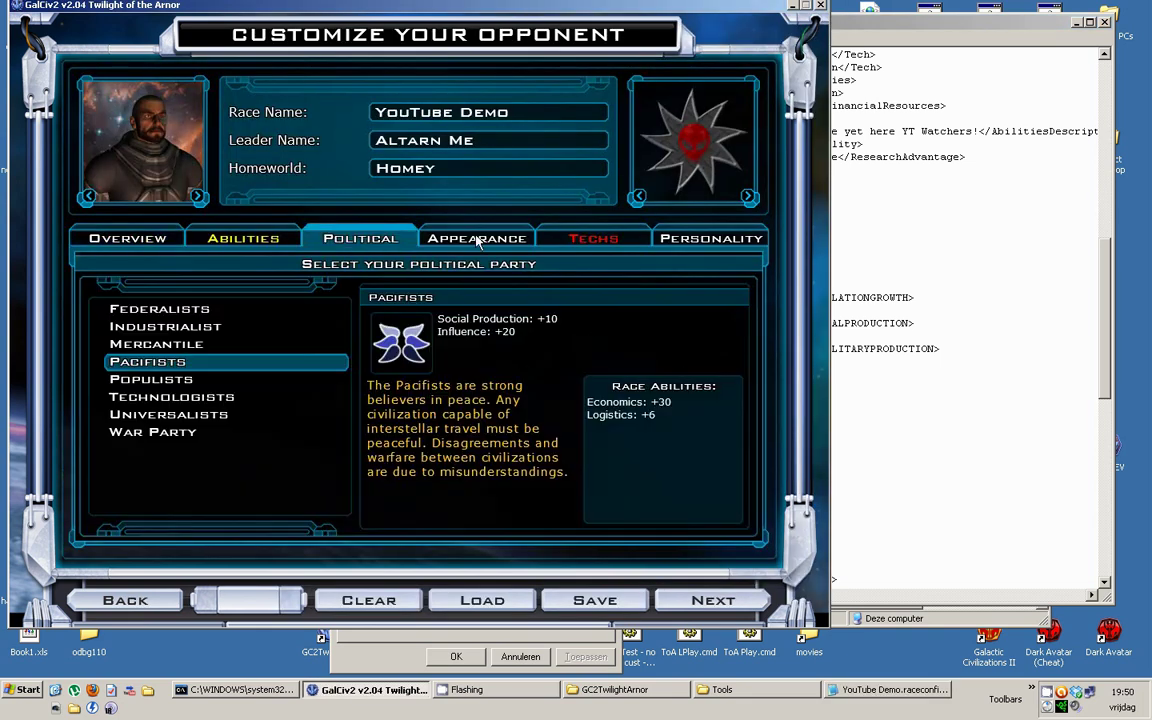
pyautogui.click(476, 238)
pyautogui.click(243, 238)
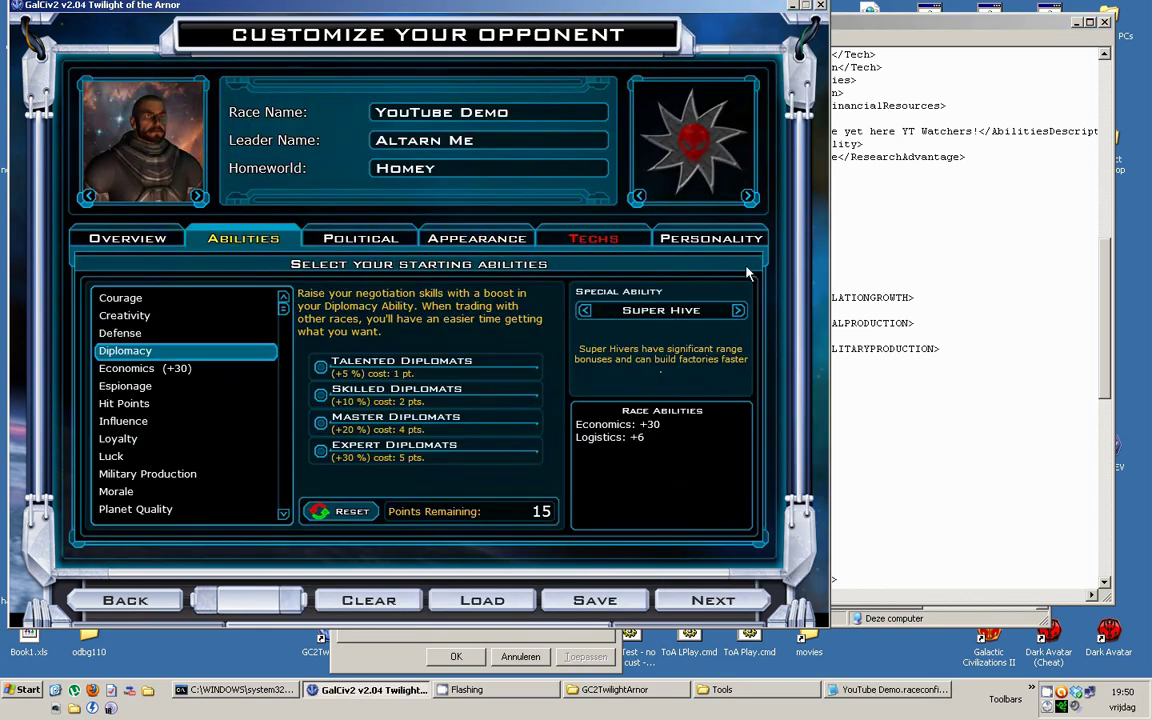
pyautogui.hotkey('alt', 'Tab')
pyautogui.scroll(1, 681, 216)
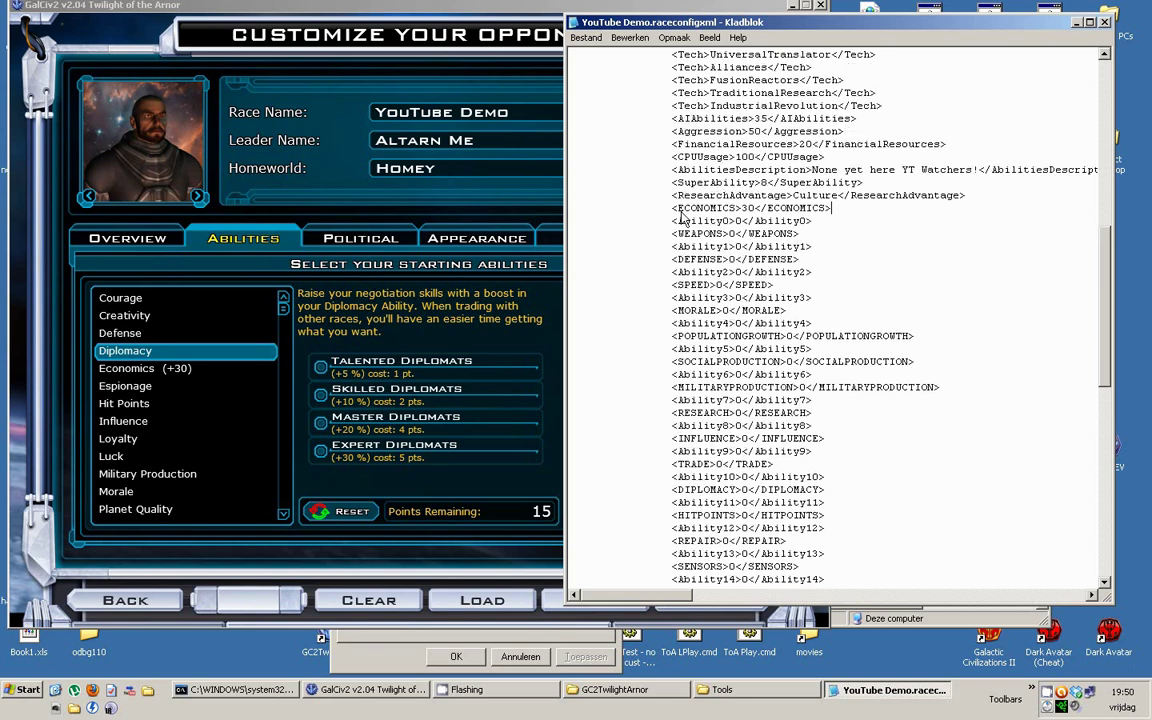
# Step: Examine the ResearchAdvantage entry and its Culture value in the race config file
pyautogui.scroll(1, 681, 216)
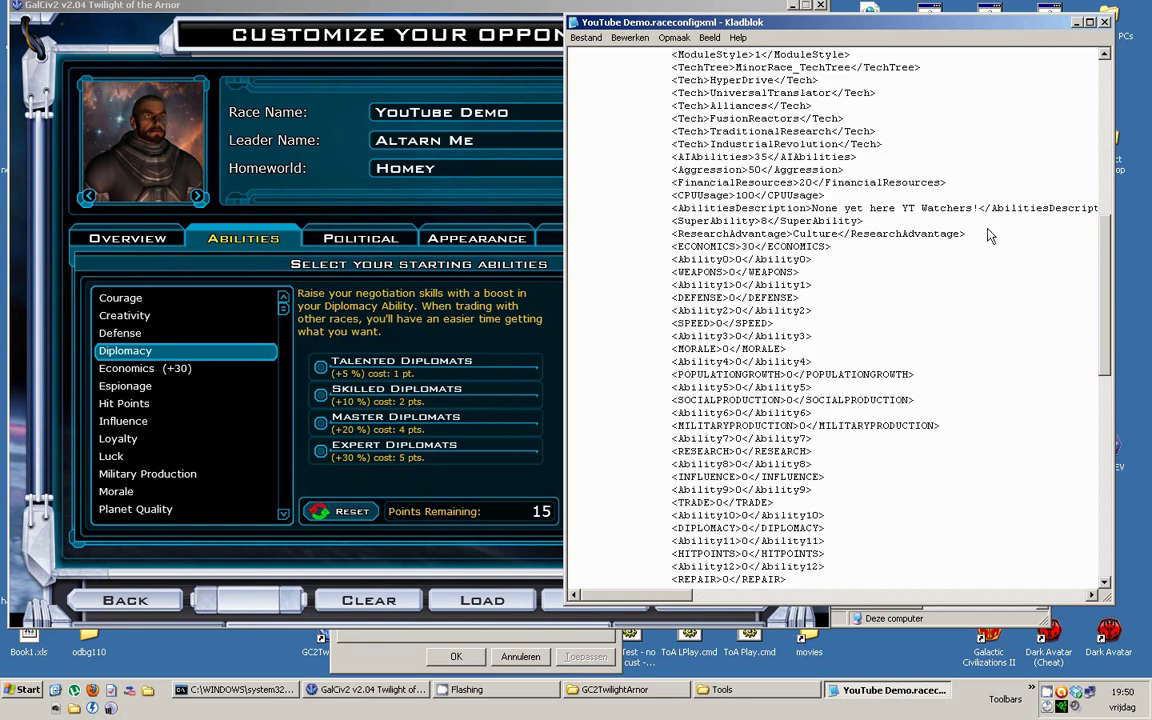
pyautogui.moveTo(980, 231); pyautogui.dragTo(575, 249)
pyautogui.hotkey('shift', 'Up')
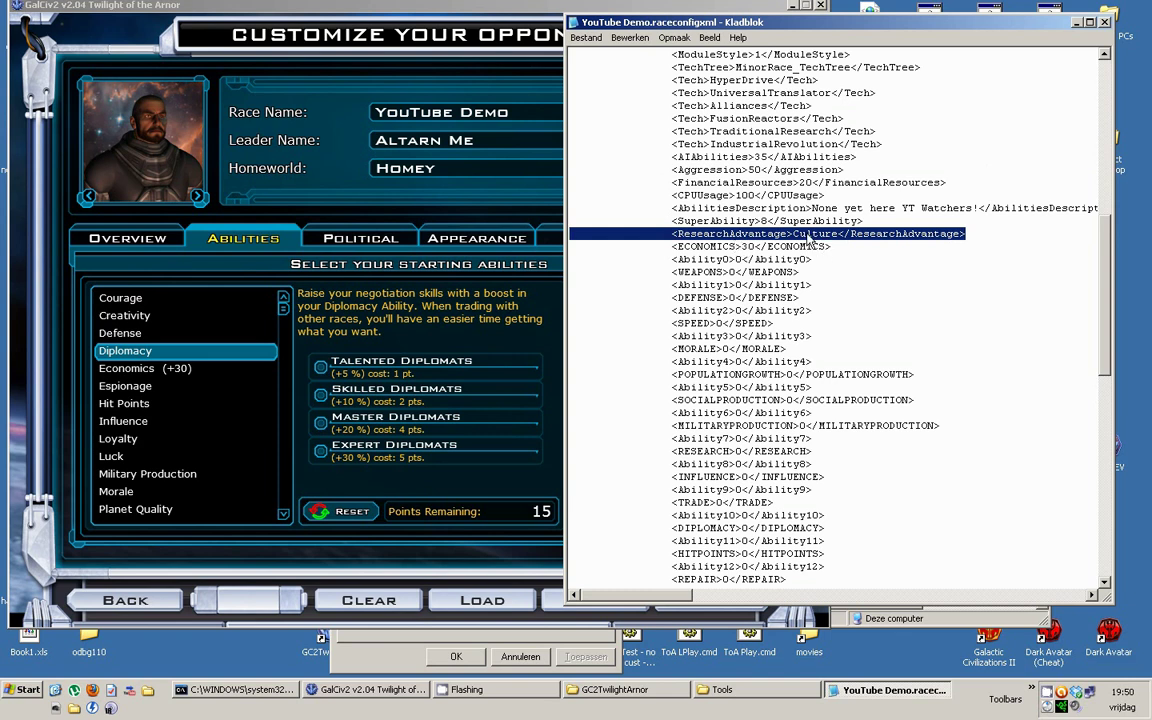
pyautogui.moveTo(793, 234); pyautogui.dragTo(838, 234)
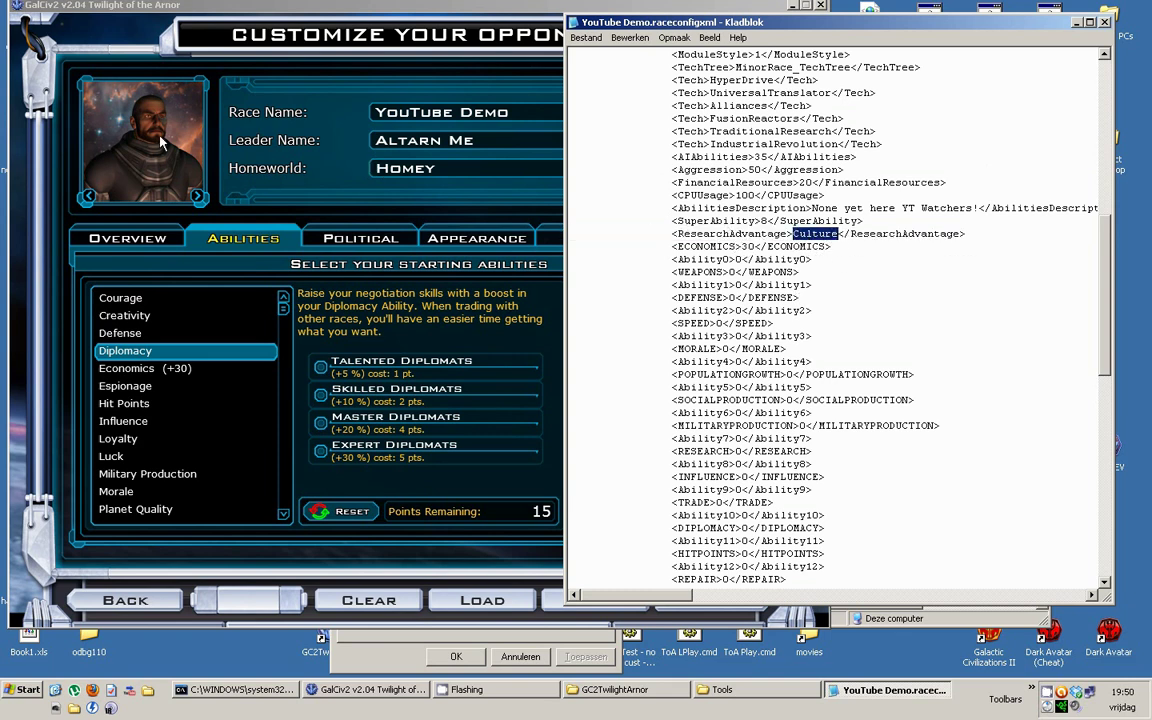
pyautogui.click(998, 221)
pyautogui.click(1031, 248)
pyautogui.scroll(1, 795, 248)
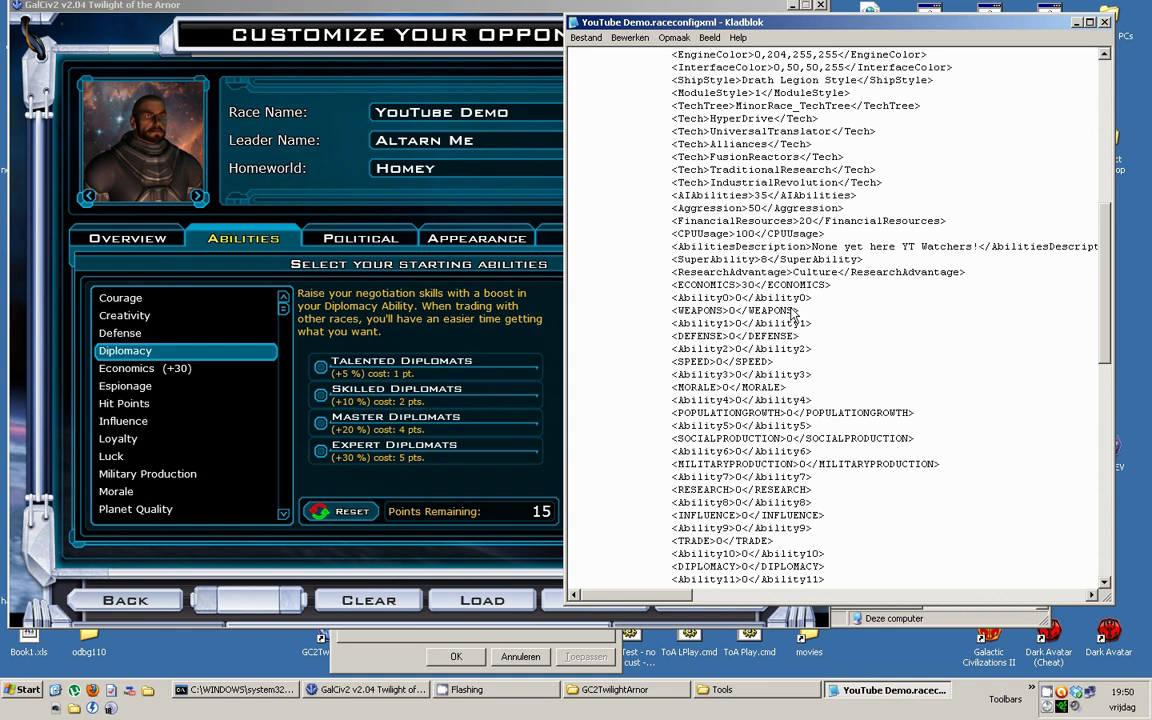
pyautogui.moveTo(669, 272); pyautogui.dragTo(993, 272)
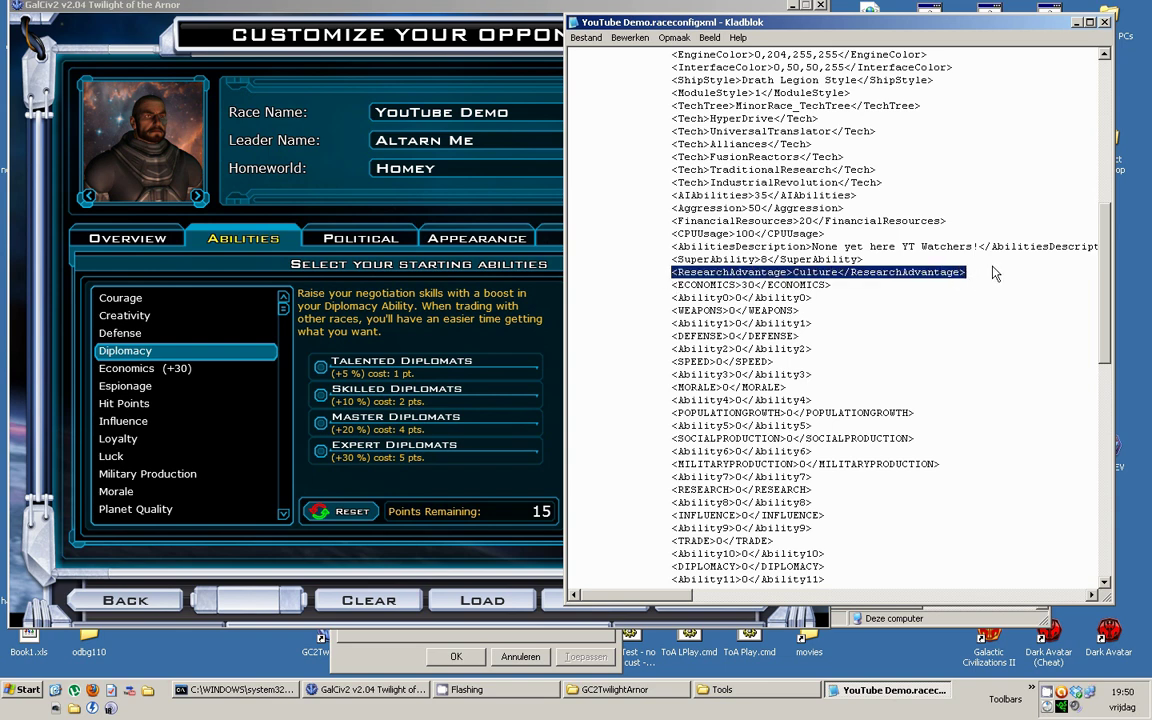
pyautogui.click(961, 273)
pyautogui.click(850, 286)
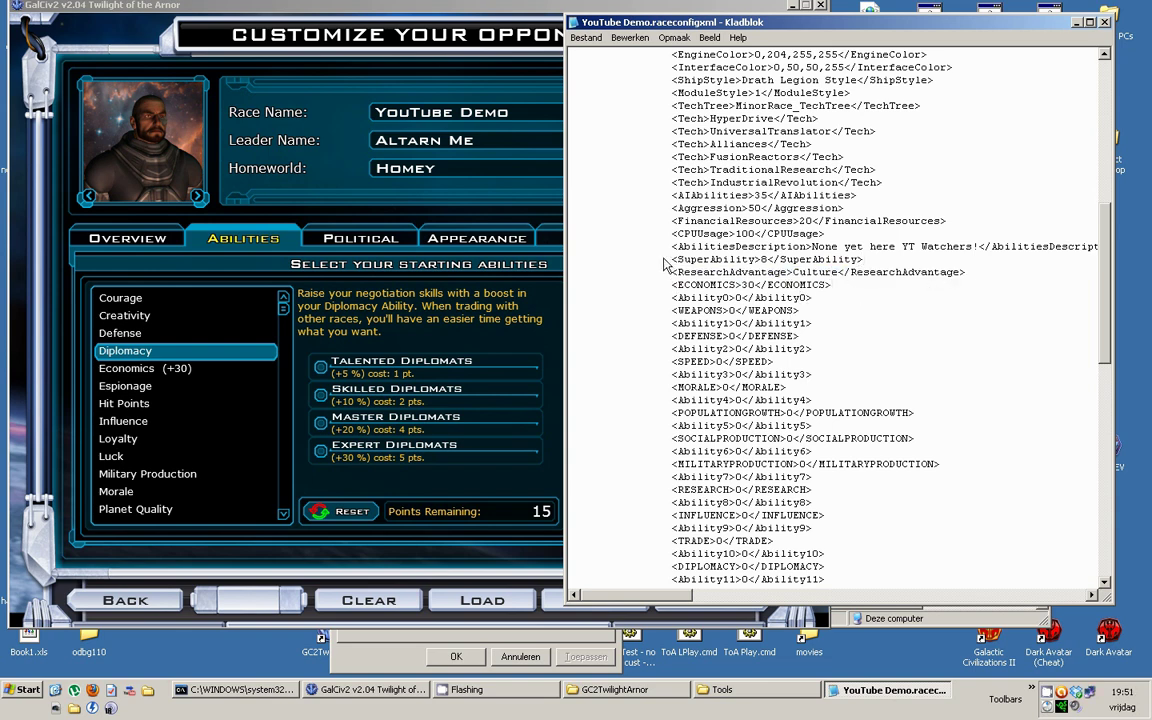
# Step: Compare the ECONOMICS entry in the race config file with the opponent's Economics ability in GalCiv2
pyautogui.press('Down')
pyautogui.scroll(-3, 663, 263)
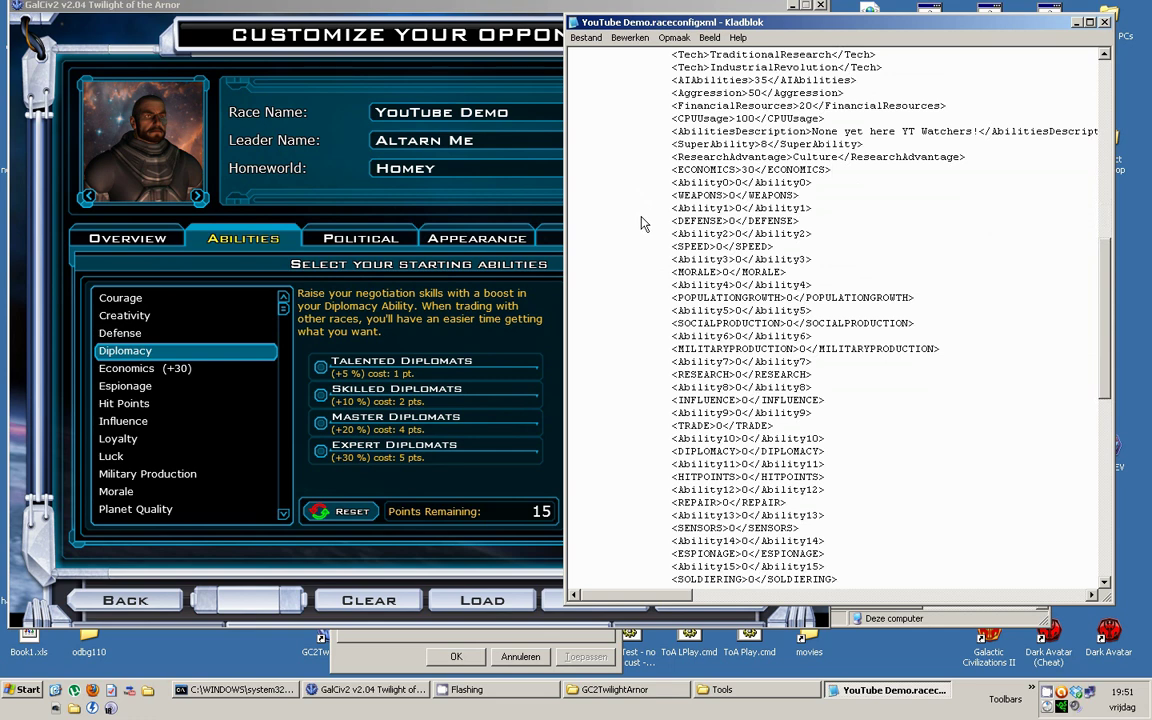
pyautogui.scroll(-1, 643, 224)
pyautogui.moveTo(600, 131); pyautogui.dragTo(570, 143)
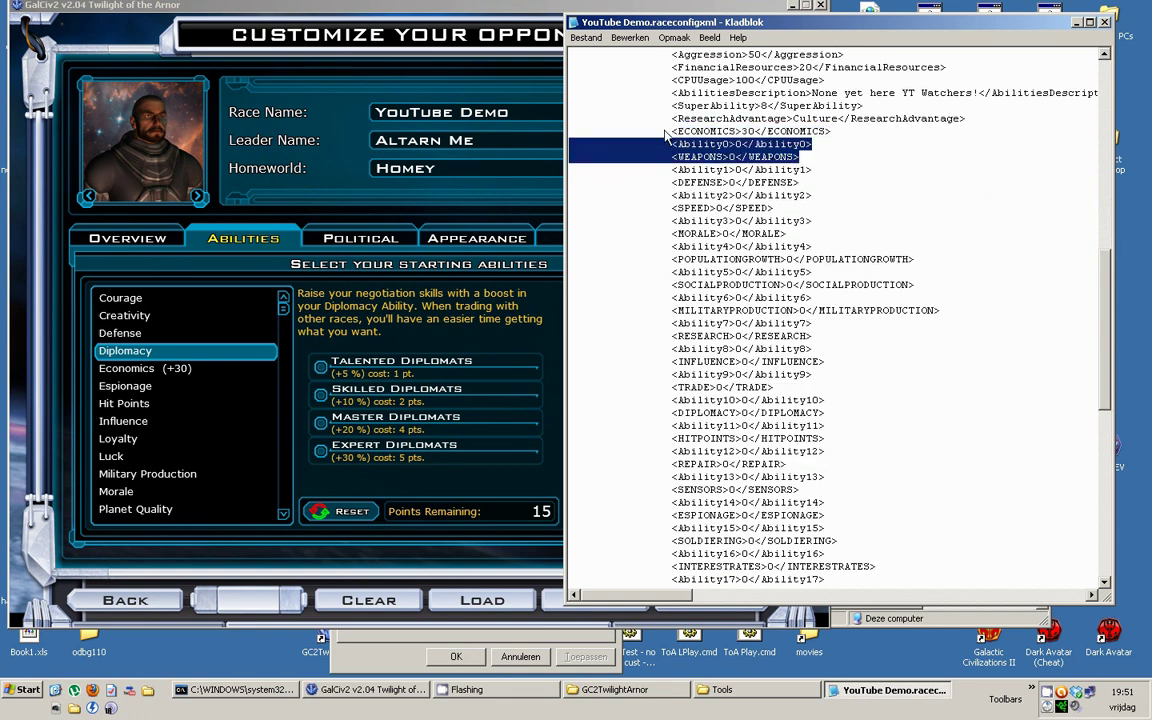
pyautogui.moveTo(672, 130); pyautogui.dragTo(879, 127)
pyautogui.click(741, 131)
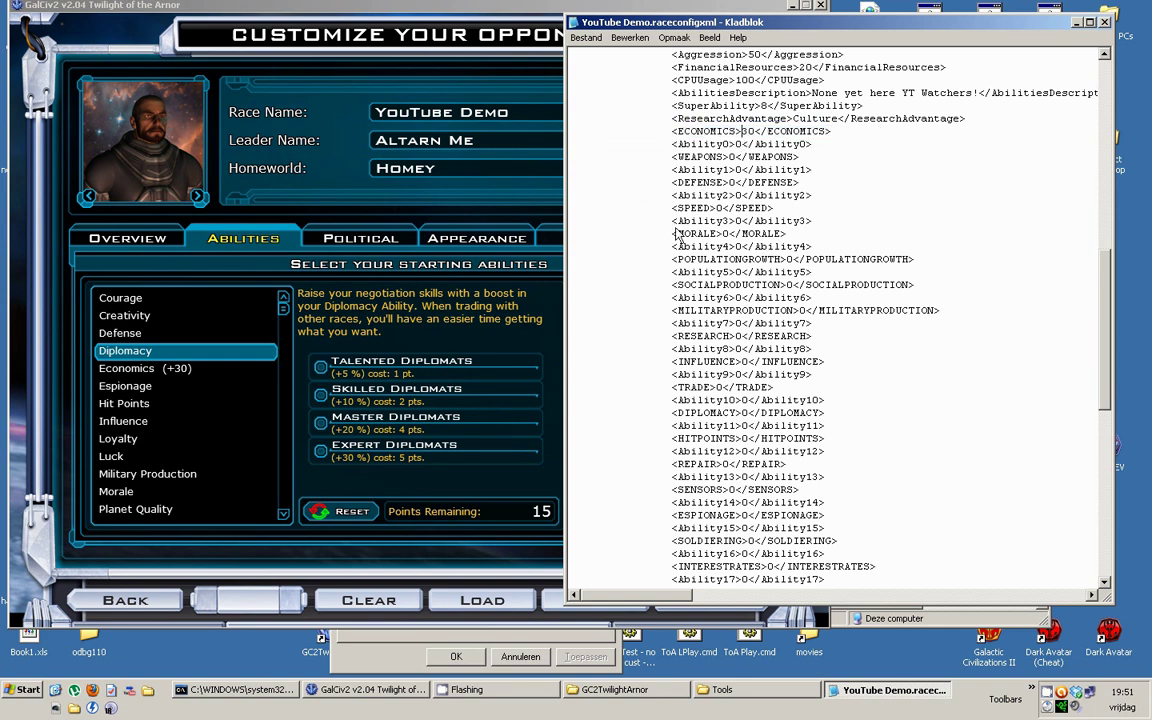
pyautogui.click(174, 372)
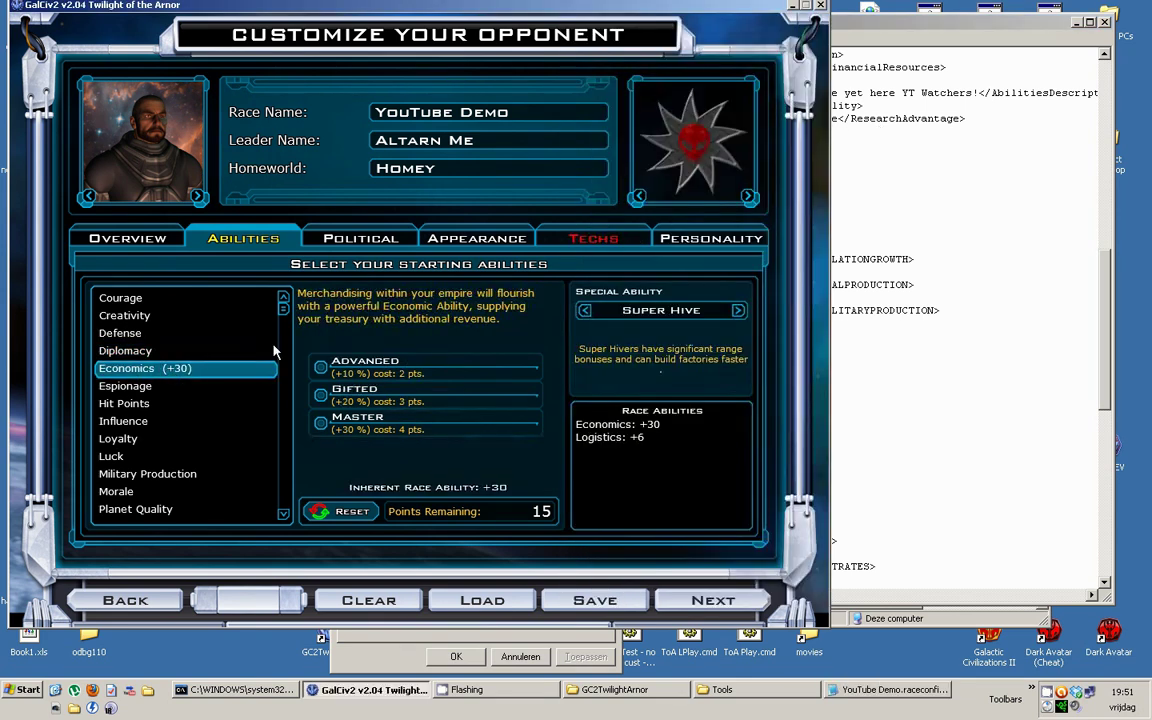
pyautogui.click(840, 130)
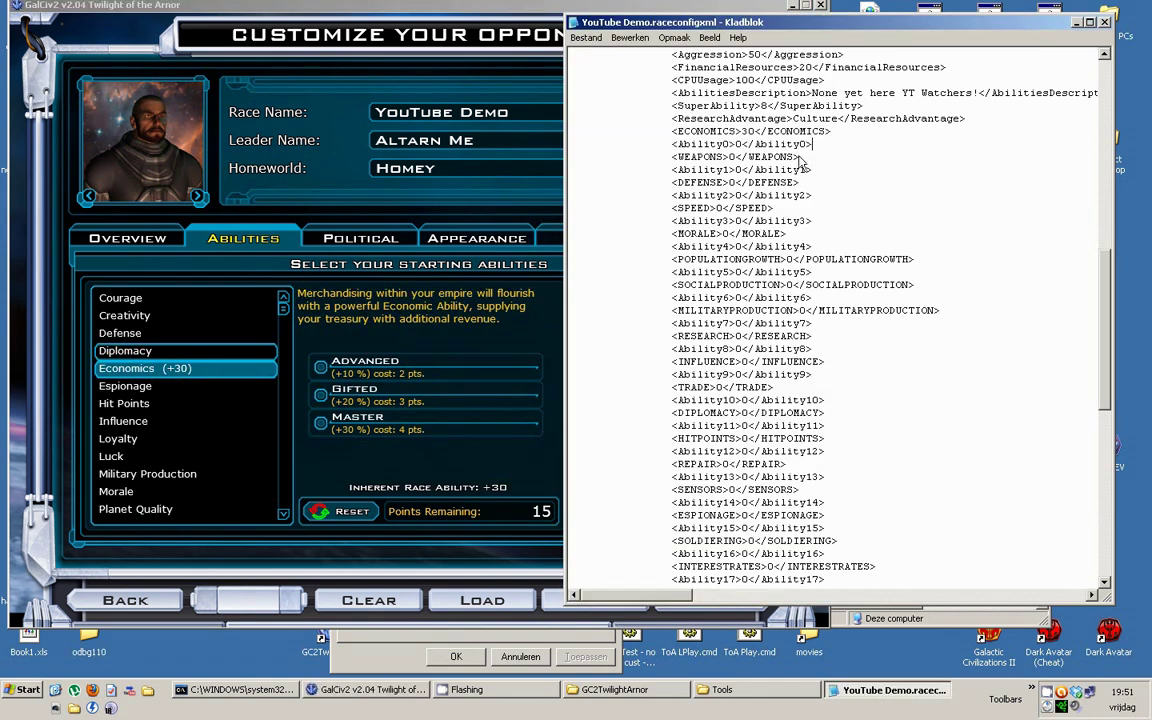
# Step: Try a value of 30 in the Ability0 entry just below ECONOMICS
pyautogui.click(737, 144)
pyautogui.press('BackSpace')
pyautogui.press('BackSpace')
pyautogui.write('>30')
pyautogui.press('Left')
pyautogui.press('BackSpace')
pyautogui.moveTo(662, 144); pyautogui.dragTo(787, 132)
pyautogui.press('Down')
pyautogui.press('Down')
# Step: Set the WEAPONS value to 30 in the race config file, matching the format of the ECONOMICS entry
pyautogui.moveTo(672, 128); pyautogui.dragTo(848, 129)
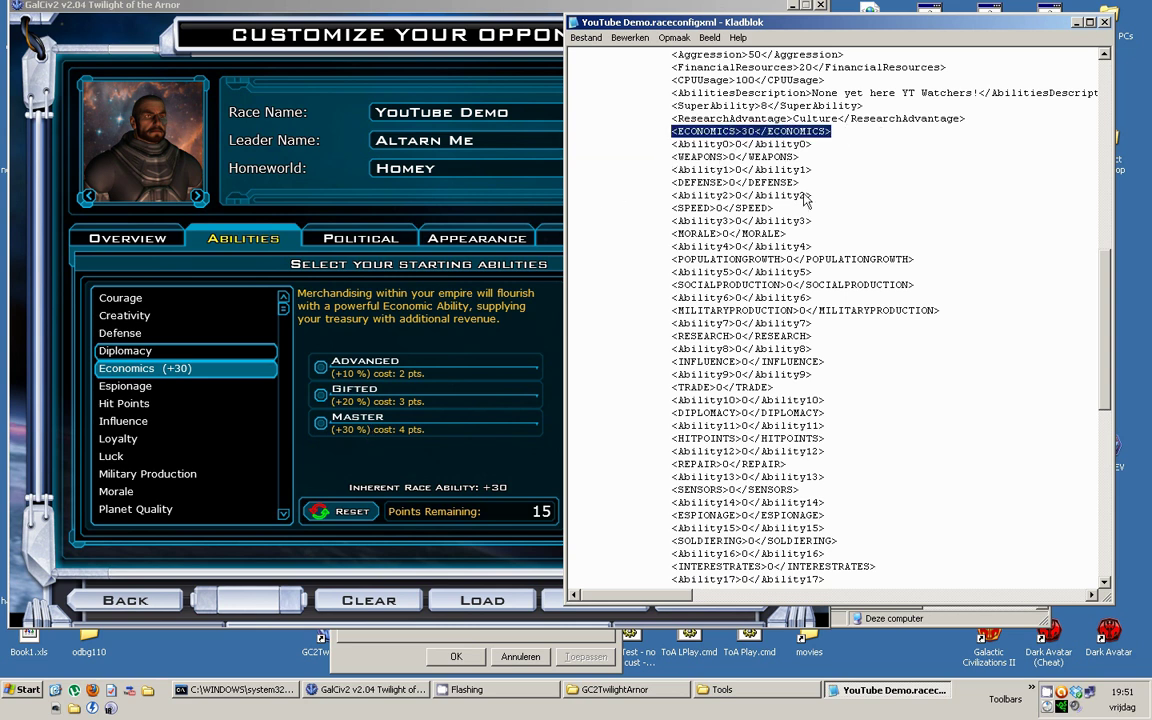
pyautogui.click(749, 131)
pyautogui.click(731, 157)
pyautogui.press('Delete')
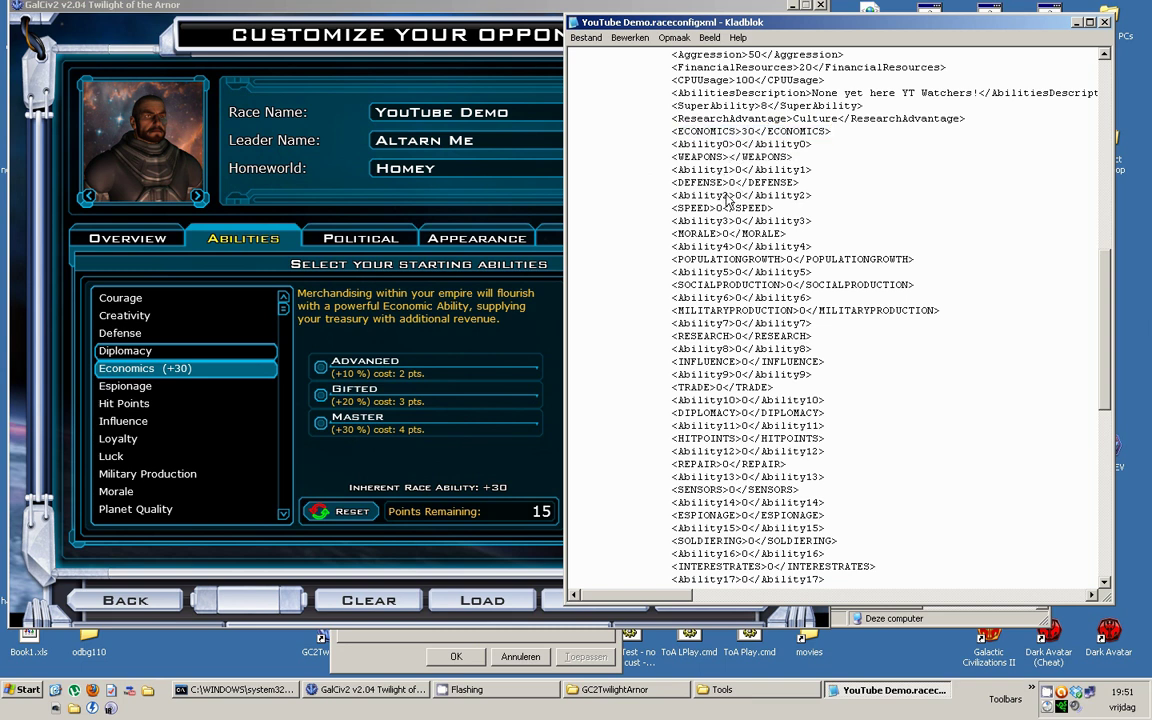
pyautogui.write('-30')
pyautogui.press('BackSpace')
# Step: Review the starting tech entries and read through the ability entries from ECONOMICS down to LOGISTICS
pyautogui.scroll(5, 641, 211)
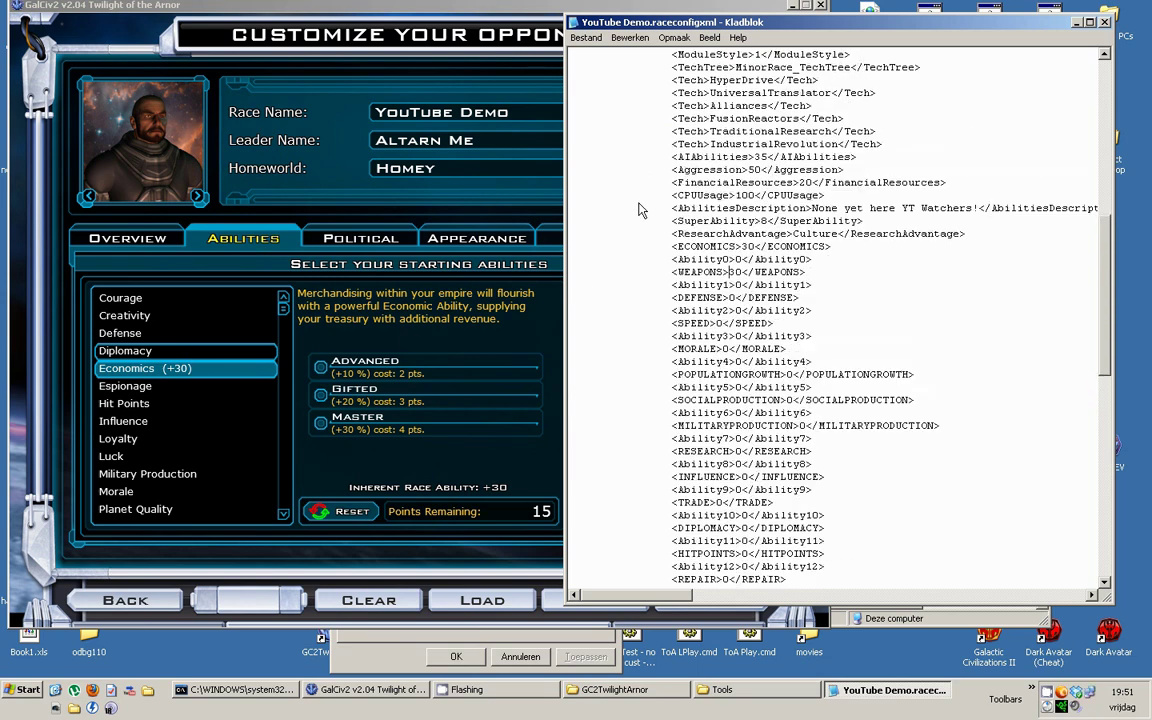
pyautogui.moveTo(882, 221); pyautogui.dragTo(476, 152)
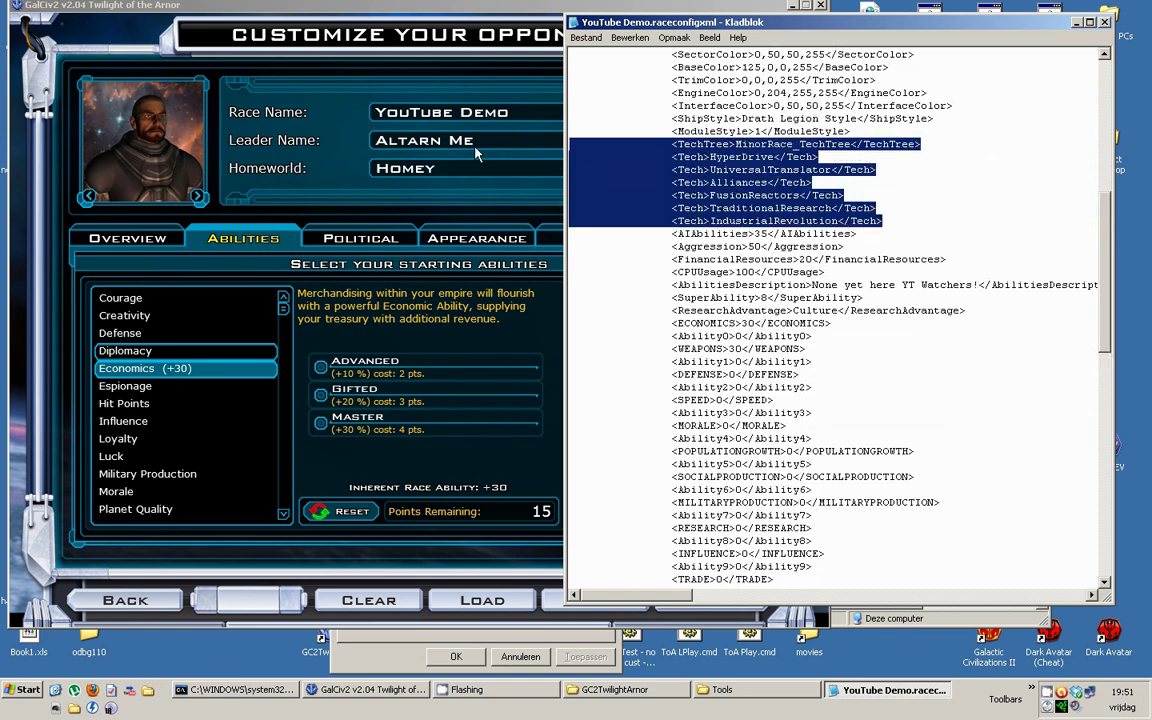
pyautogui.click(588, 188)
pyautogui.scroll(-7, 619, 208)
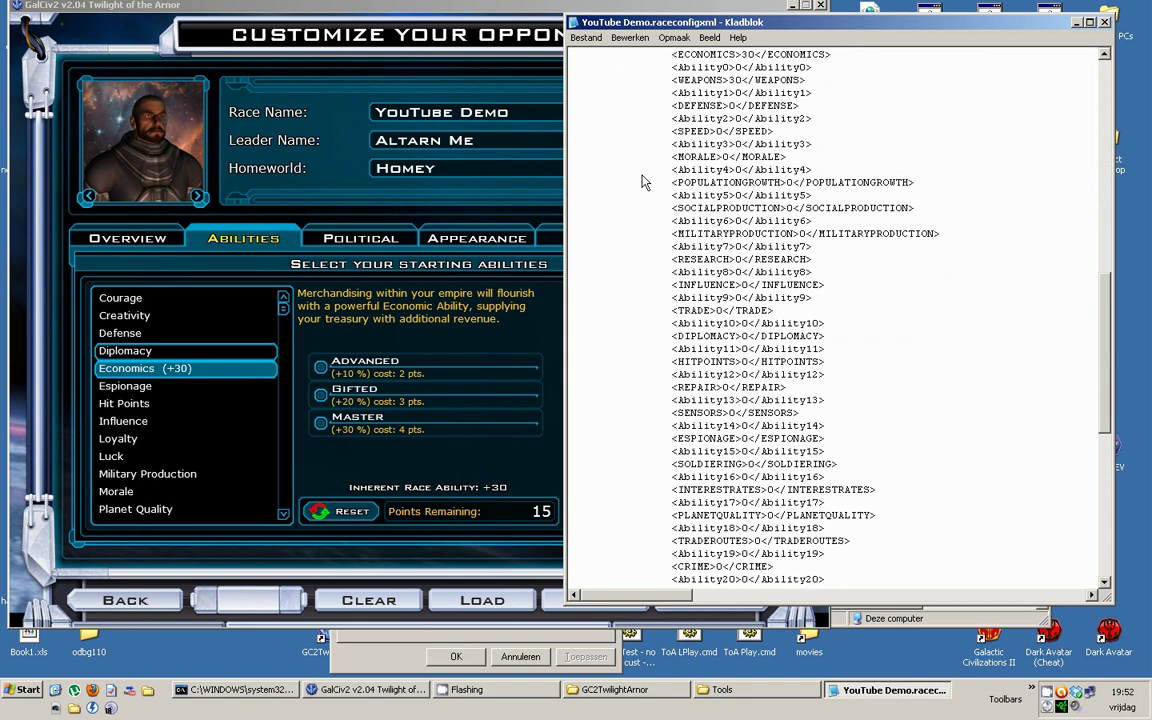
pyautogui.scroll(2, 644, 182)
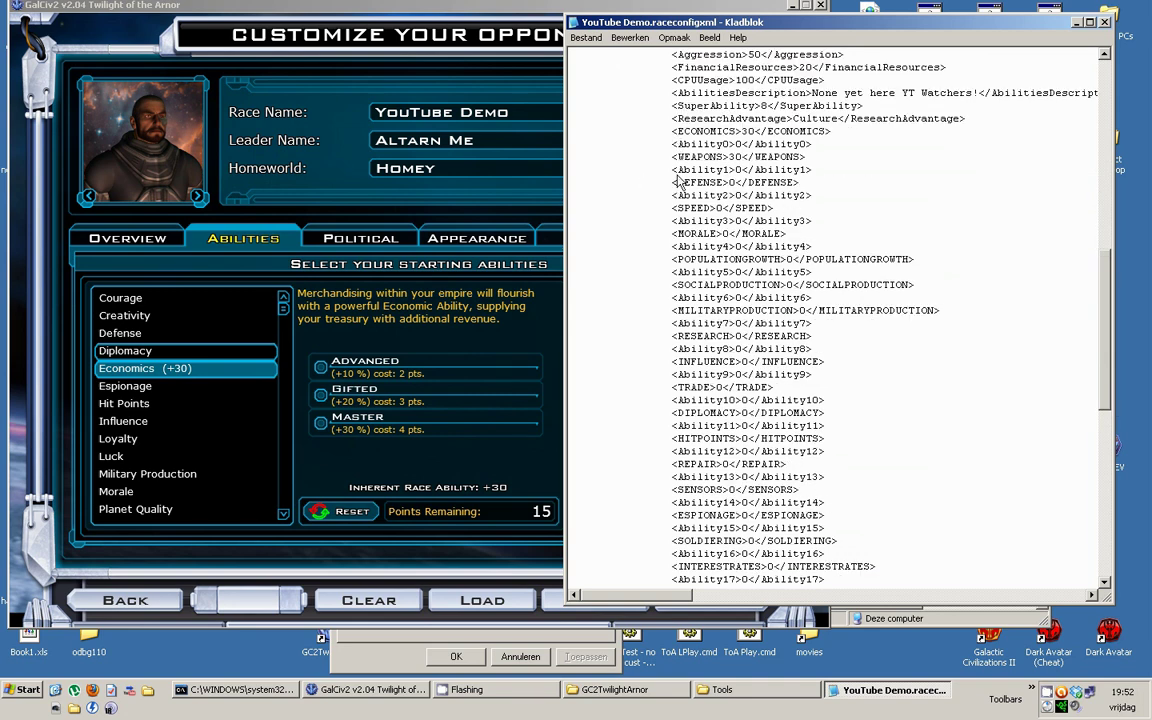
pyautogui.scroll(-3, 918, 178)
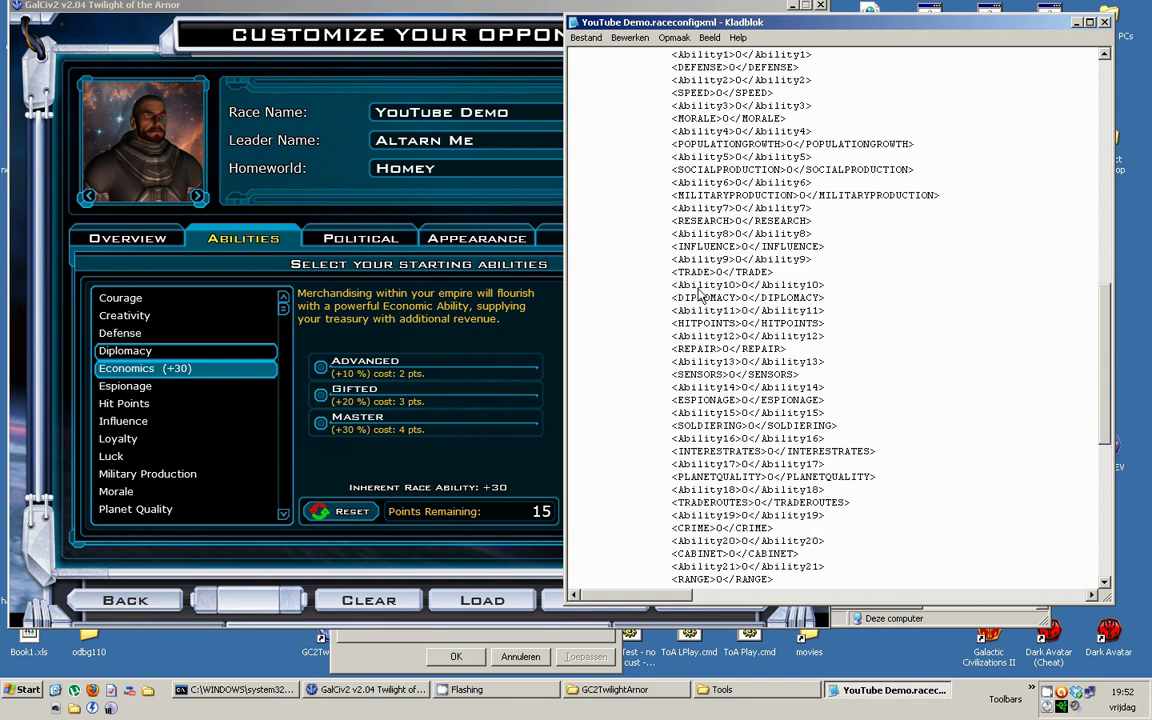
pyautogui.scroll(-3, 650, 255)
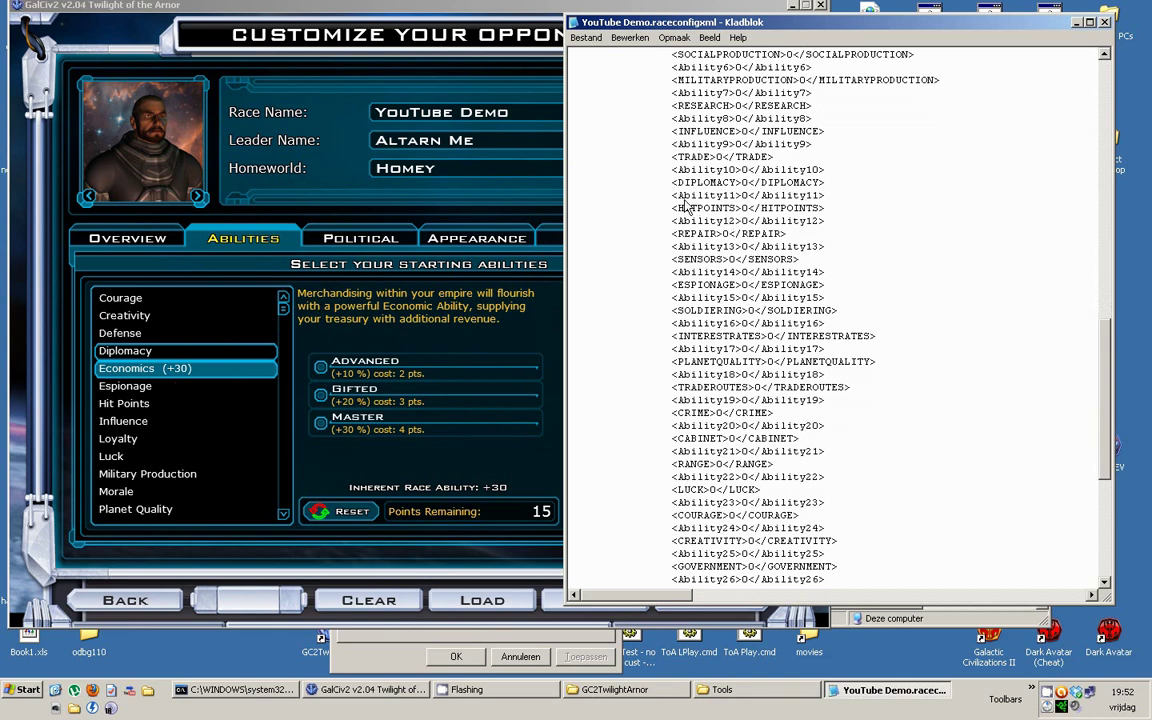
pyautogui.scroll(-2, 618, 186)
pyautogui.scroll(1, 643, 252)
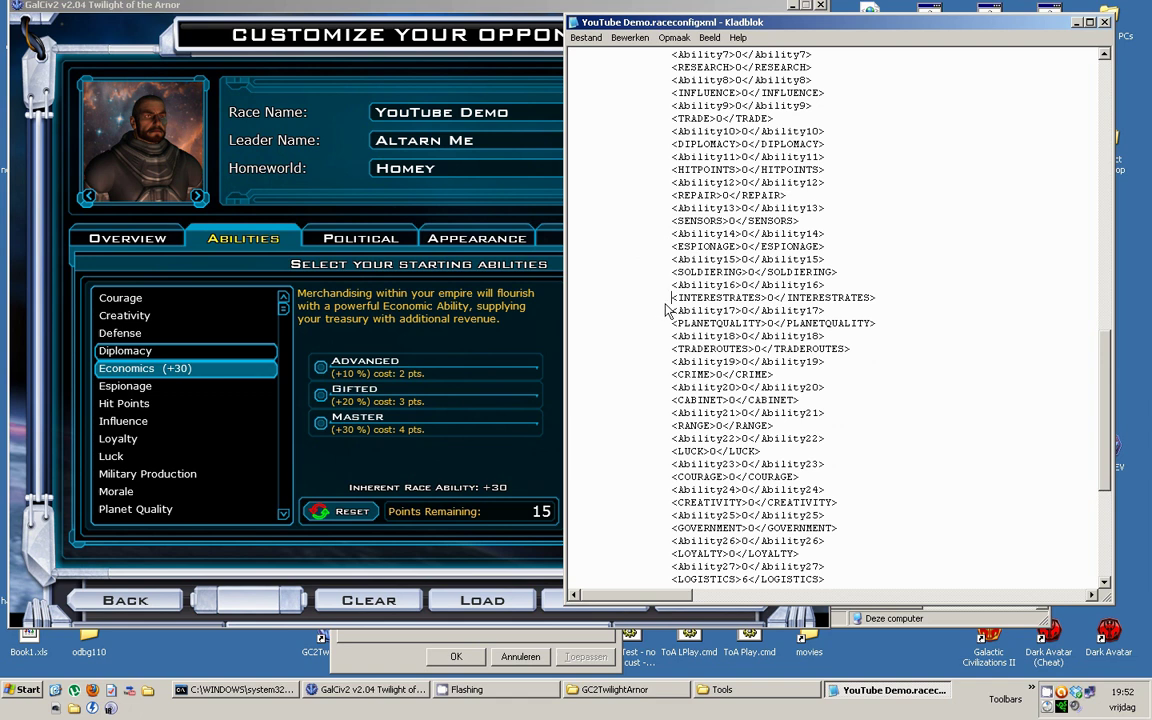
pyautogui.scroll(-1, 588, 276)
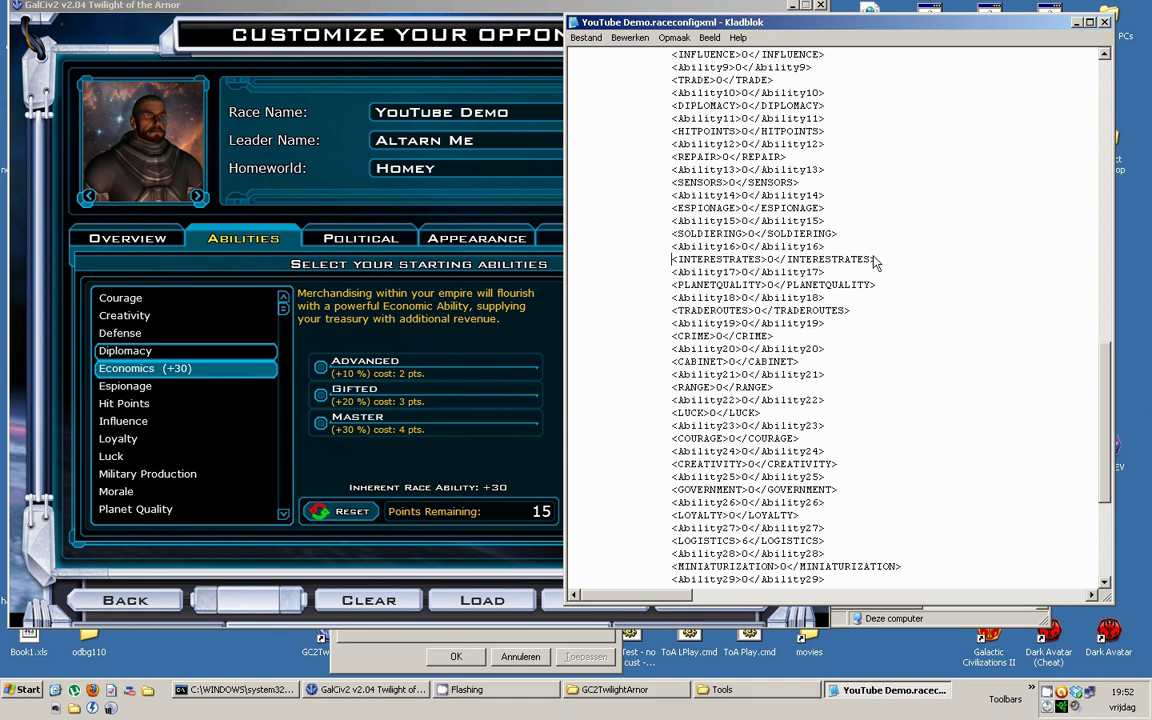
# Step: Examine the INTERESTRATES, CRIME and CABINET entries against the abilities offered in the game
pyautogui.moveTo(876, 259); pyautogui.dragTo(600, 262)
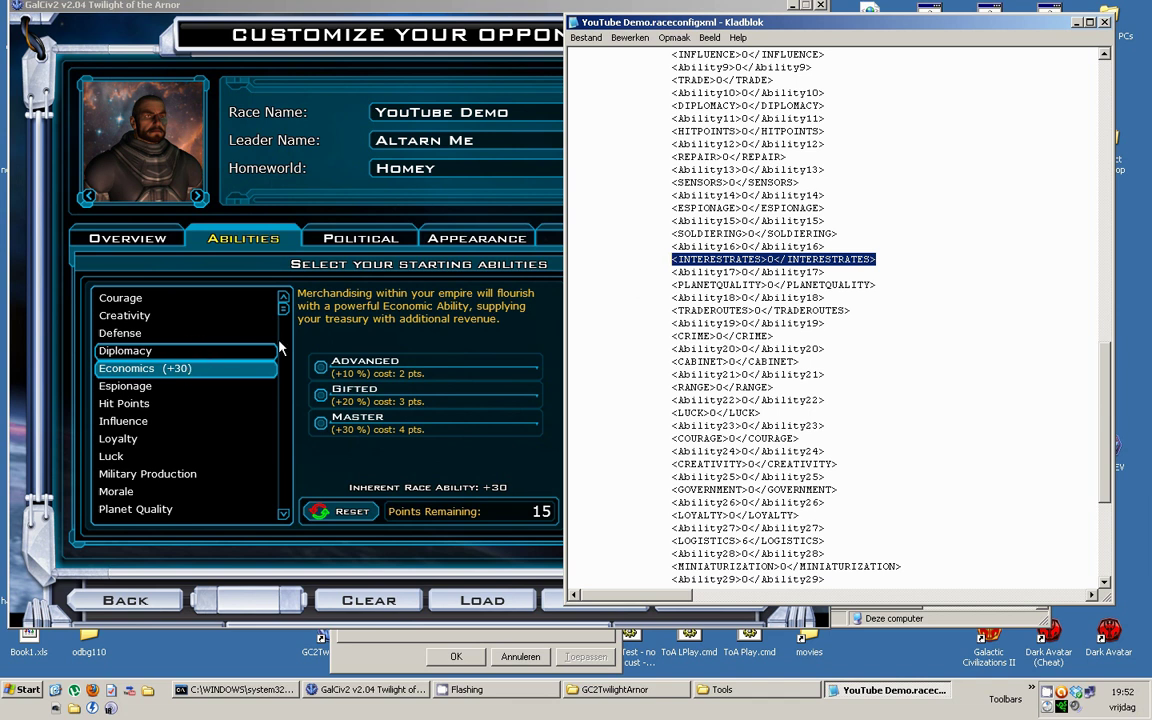
pyautogui.moveTo(876, 260); pyautogui.dragTo(652, 262)
pyautogui.scroll(-3, 577, 314)
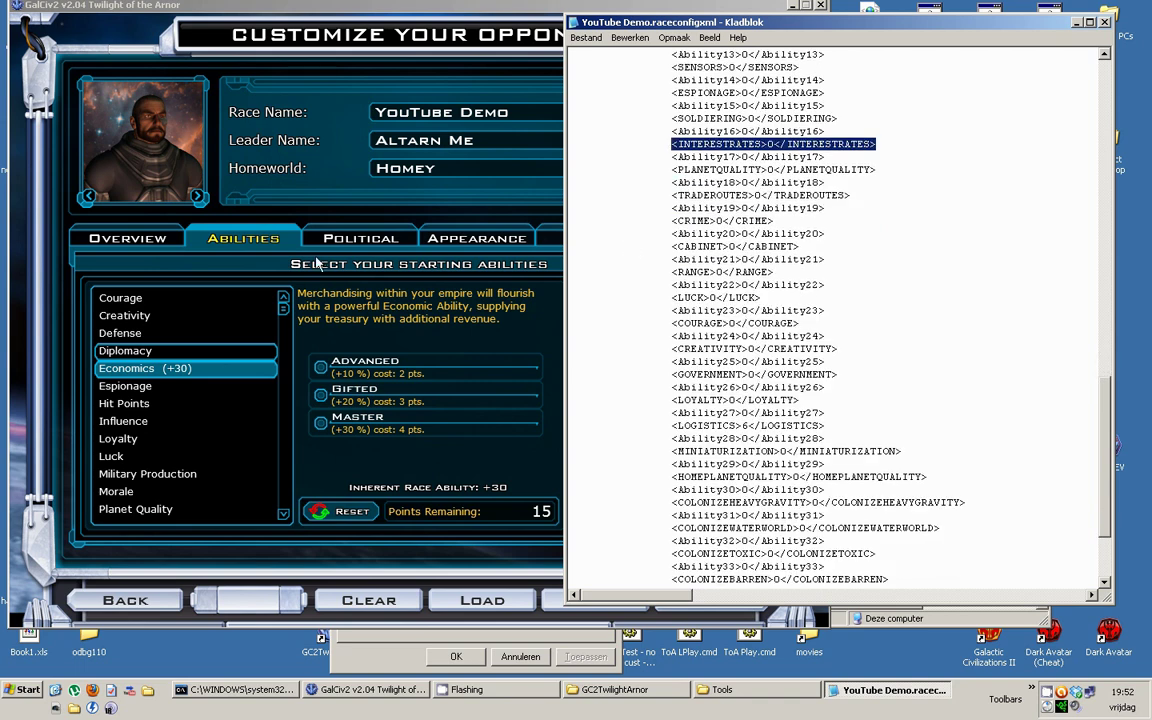
pyautogui.click(661, 210)
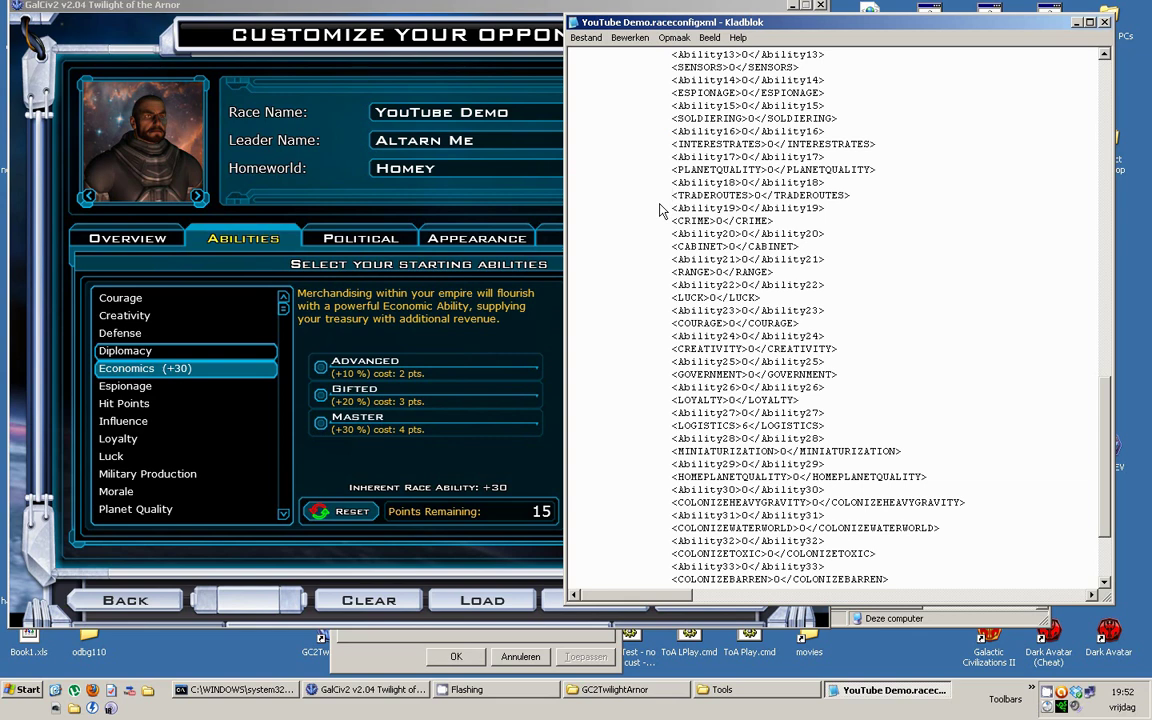
pyautogui.click(663, 190)
pyautogui.scroll(-1, 663, 190)
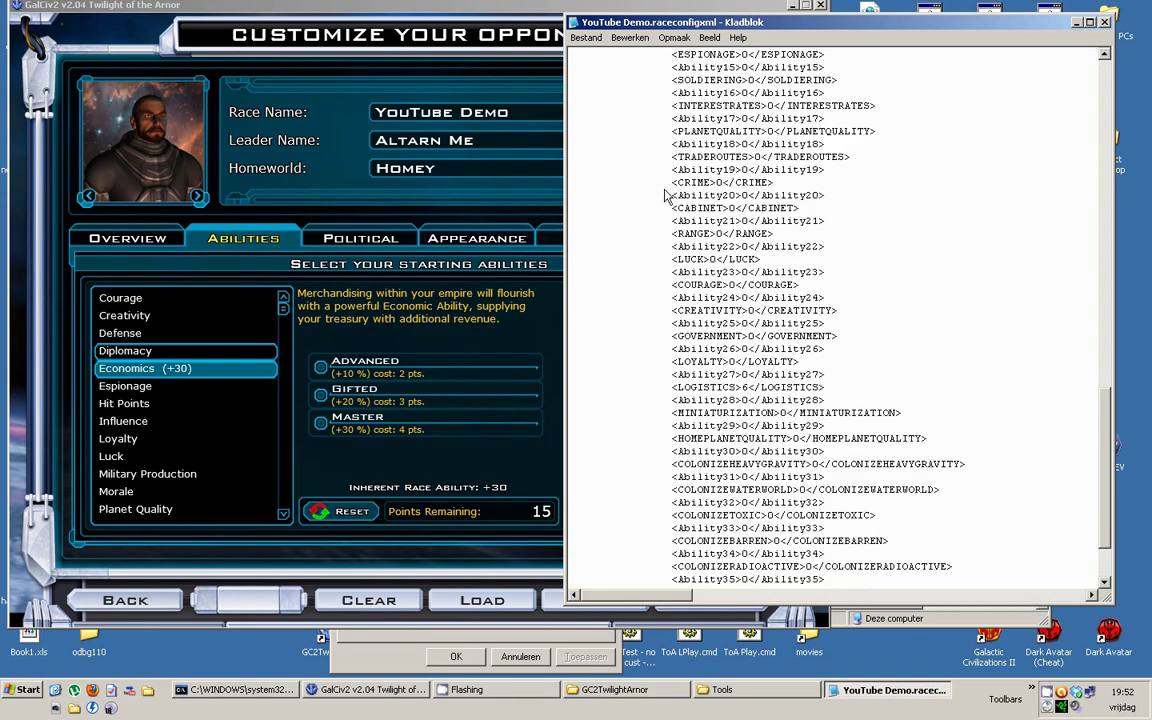
pyautogui.moveTo(670, 183); pyautogui.dragTo(617, 215)
pyautogui.scroll(-1, 640, 270)
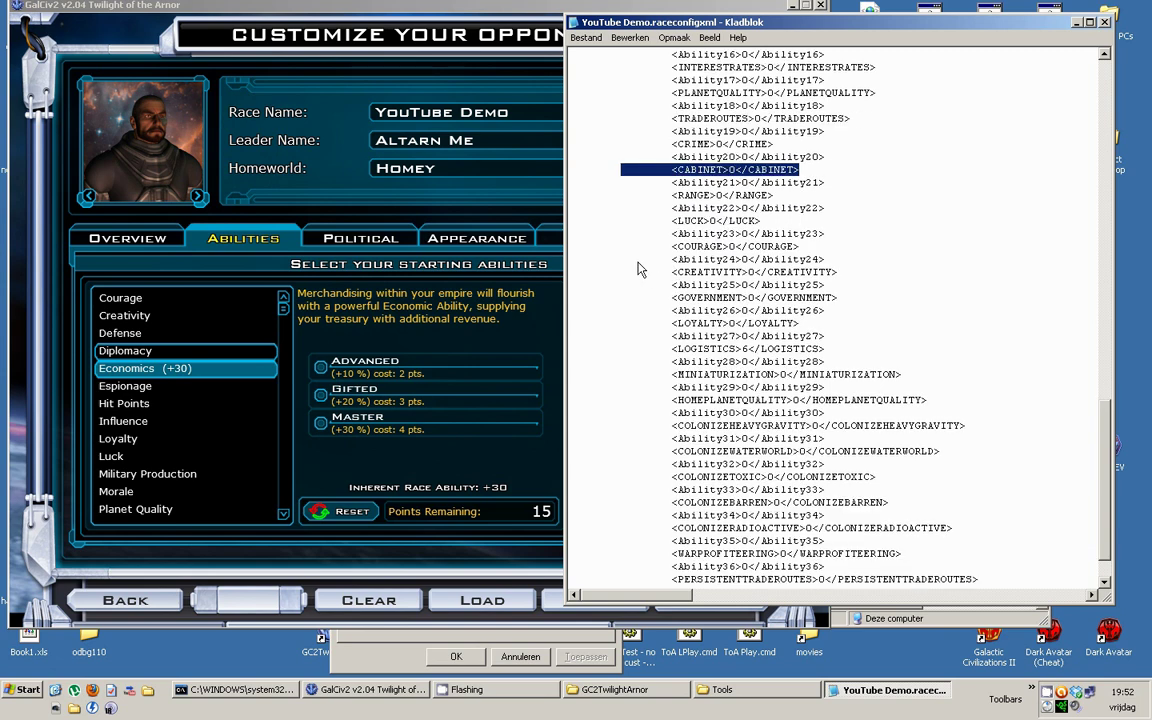
pyautogui.scroll(-2, 640, 270)
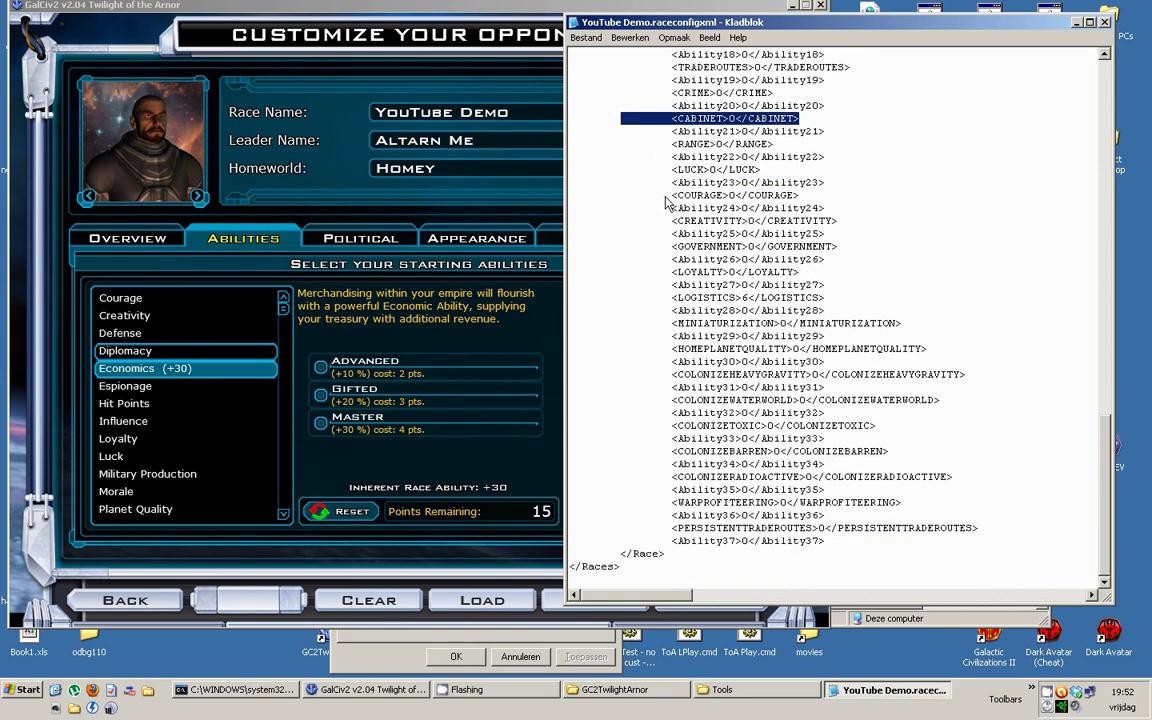
# Step: Examine the GOVERNMENT, LOGISTICS, MINIATURIZATION and HOMEPLANETQUALITY entries near the end of the ability list
pyautogui.moveTo(667, 246); pyautogui.dragTo(886, 260)
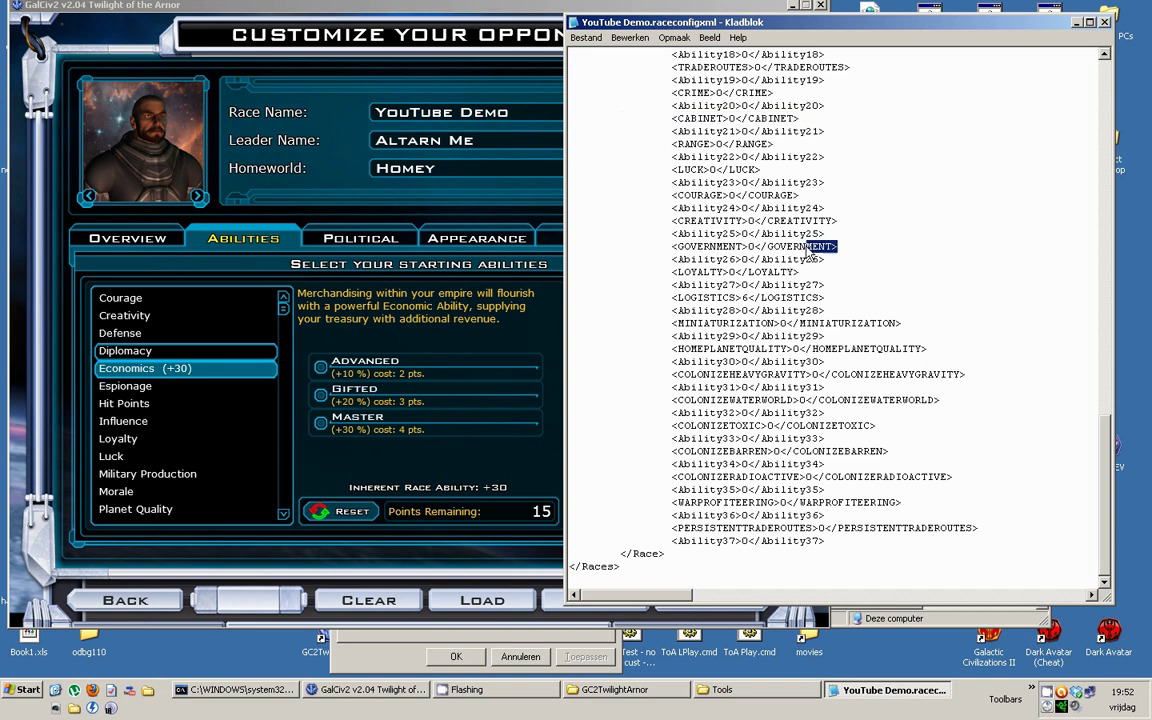
pyautogui.click(577, 243)
pyautogui.press('Down')
pyautogui.moveTo(669, 298); pyautogui.dragTo(826, 299)
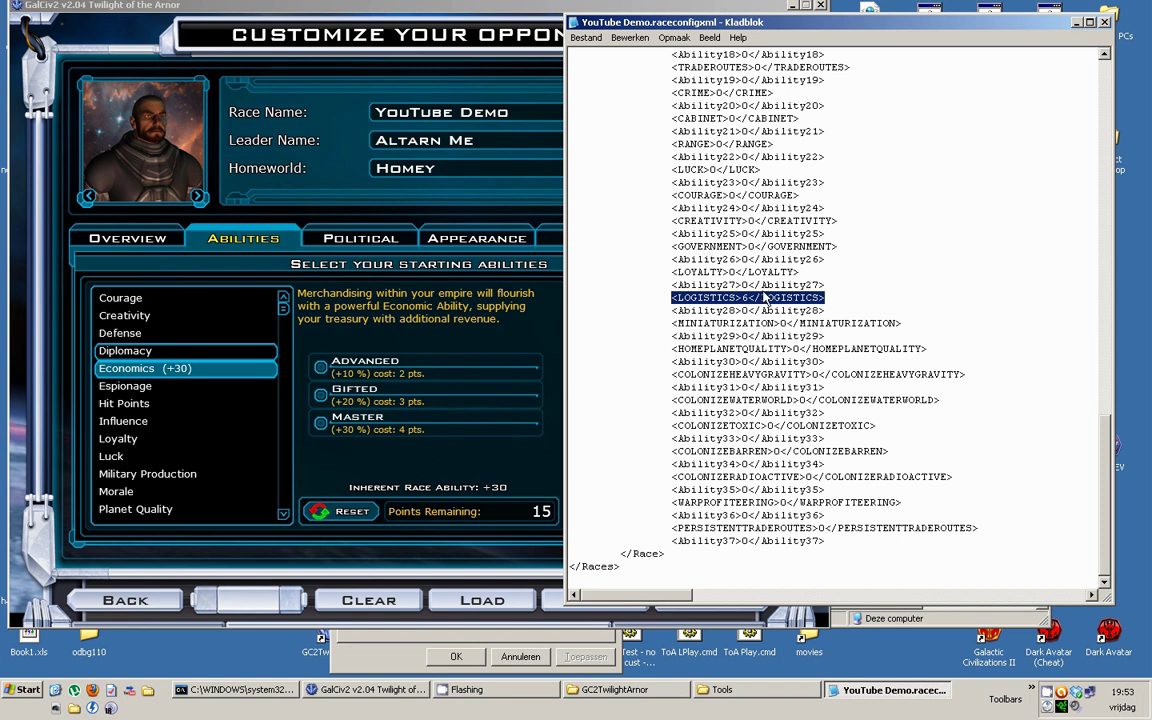
pyautogui.click(714, 297)
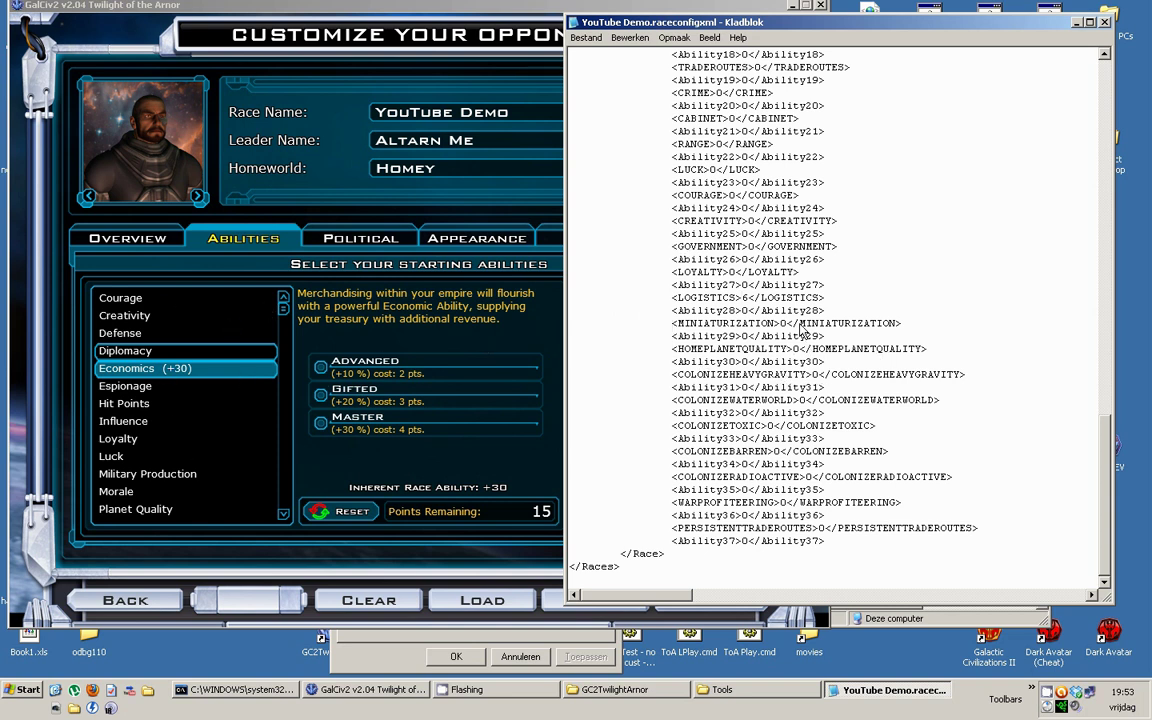
pyautogui.moveTo(931, 326); pyautogui.dragTo(670, 329)
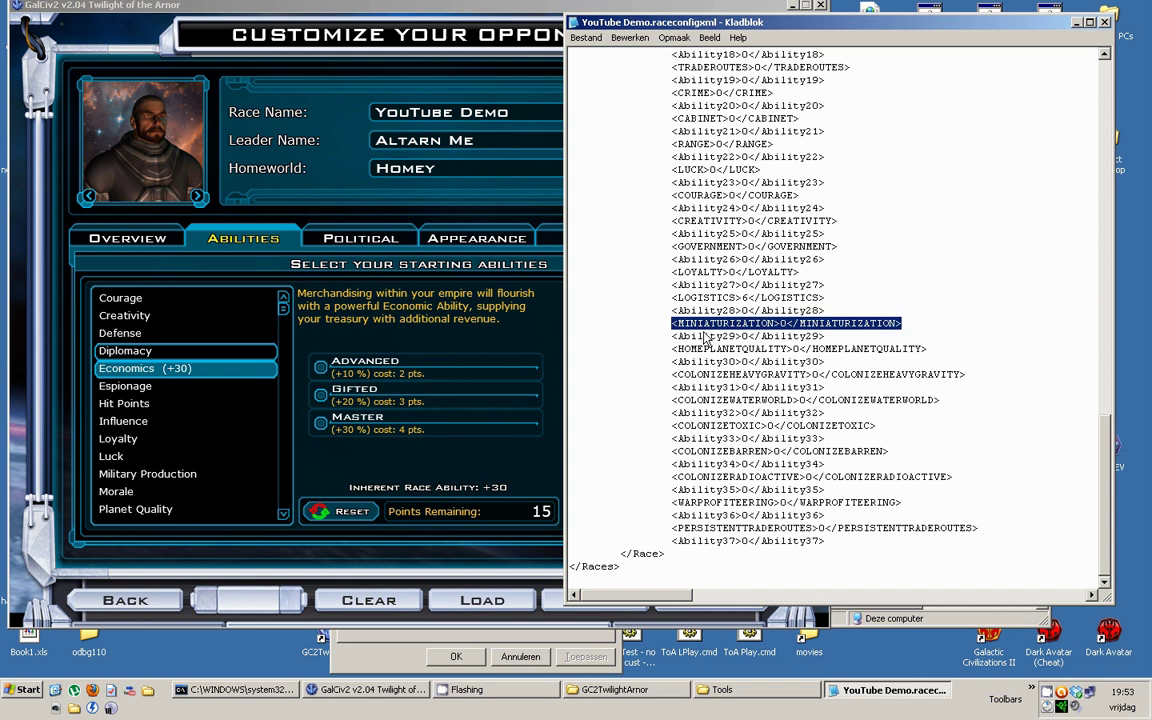
pyautogui.moveTo(926, 347); pyautogui.dragTo(678, 354)
# Step: Examine the planet colonization entries, from COLONIZEHEAVYGRAVITY to COLONIZERADIOACTIVE, alongside the Alliances starting tech entry
pyautogui.click(697, 379)
pyautogui.click(672, 374)
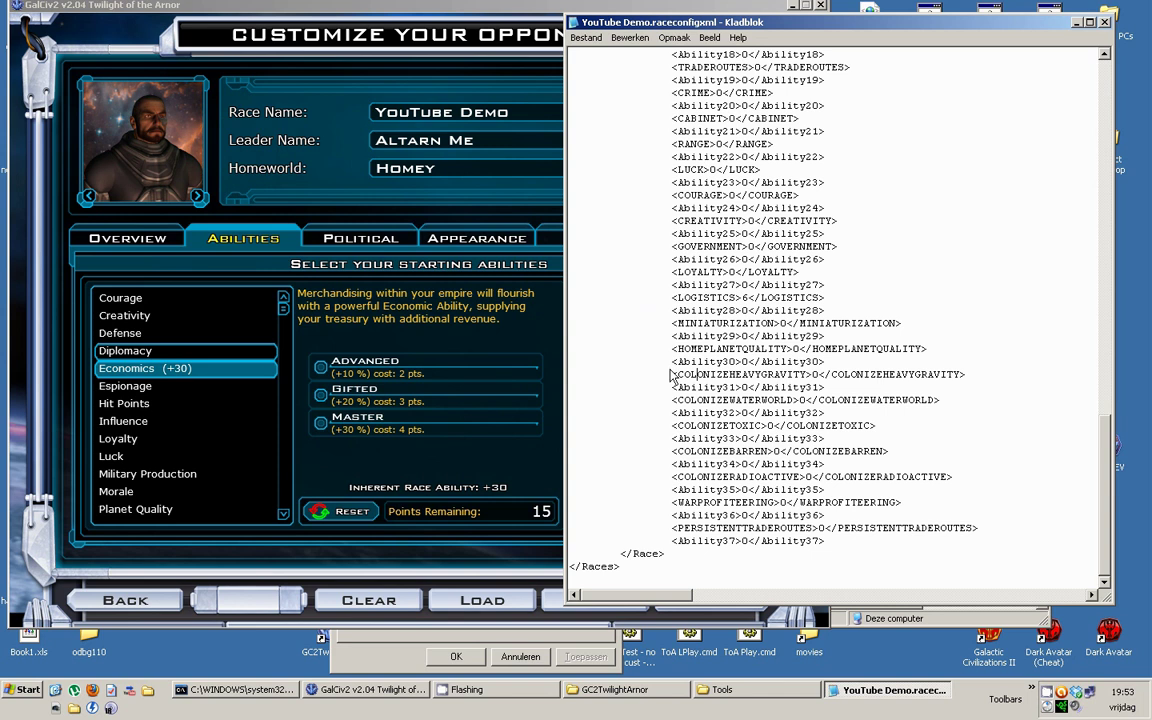
pyautogui.click(811, 400)
pyautogui.click(797, 476)
pyautogui.doubleClick(815, 374)
pyautogui.click(878, 376)
pyautogui.scroll(17, 775, 350)
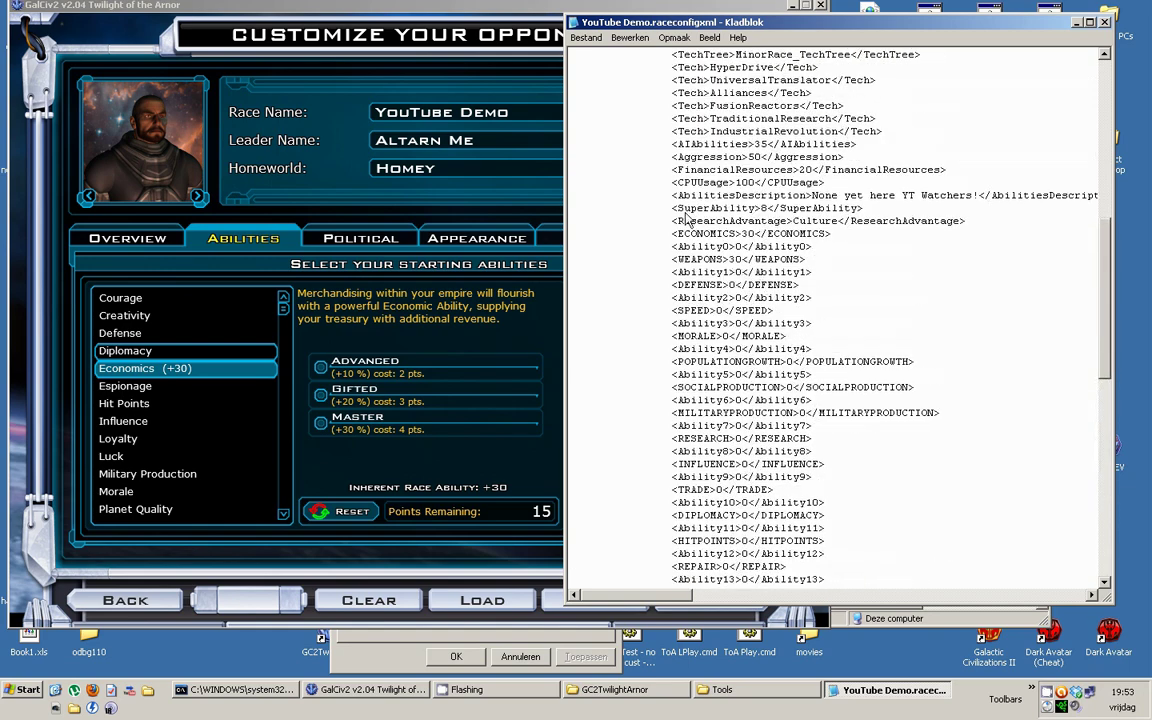
pyautogui.moveTo(672, 92); pyautogui.dragTo(817, 94)
pyautogui.scroll(-5, 776, 241)
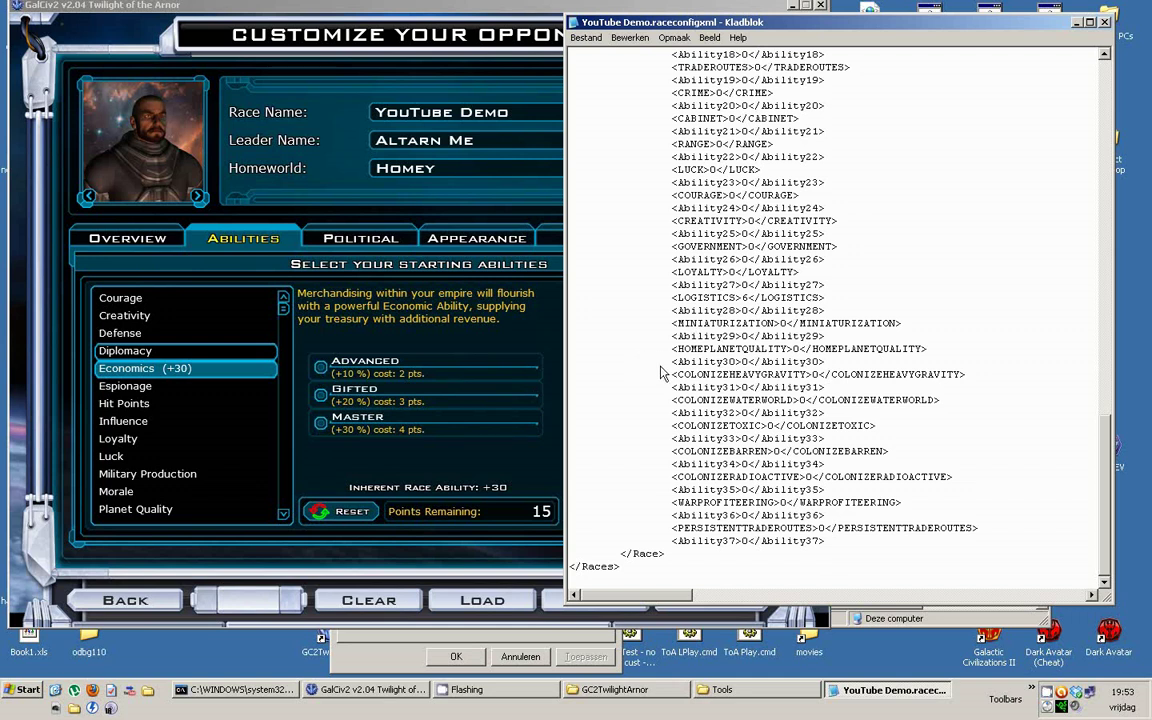
pyautogui.moveTo(661, 376); pyautogui.dragTo(974, 375)
pyautogui.click(966, 398)
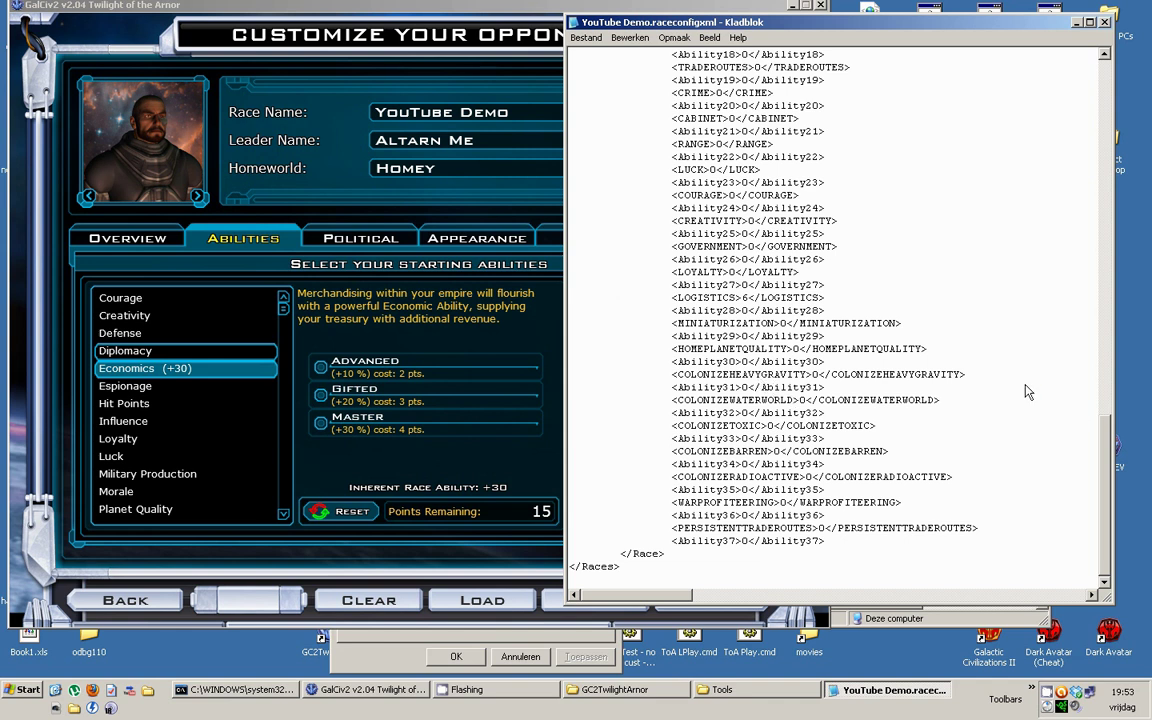
# Step: Try the value 1 in the WARPROFITEERING entry and restore it to 0
pyautogui.click(902, 428)
pyautogui.moveTo(902, 502); pyautogui.dragTo(672, 502)
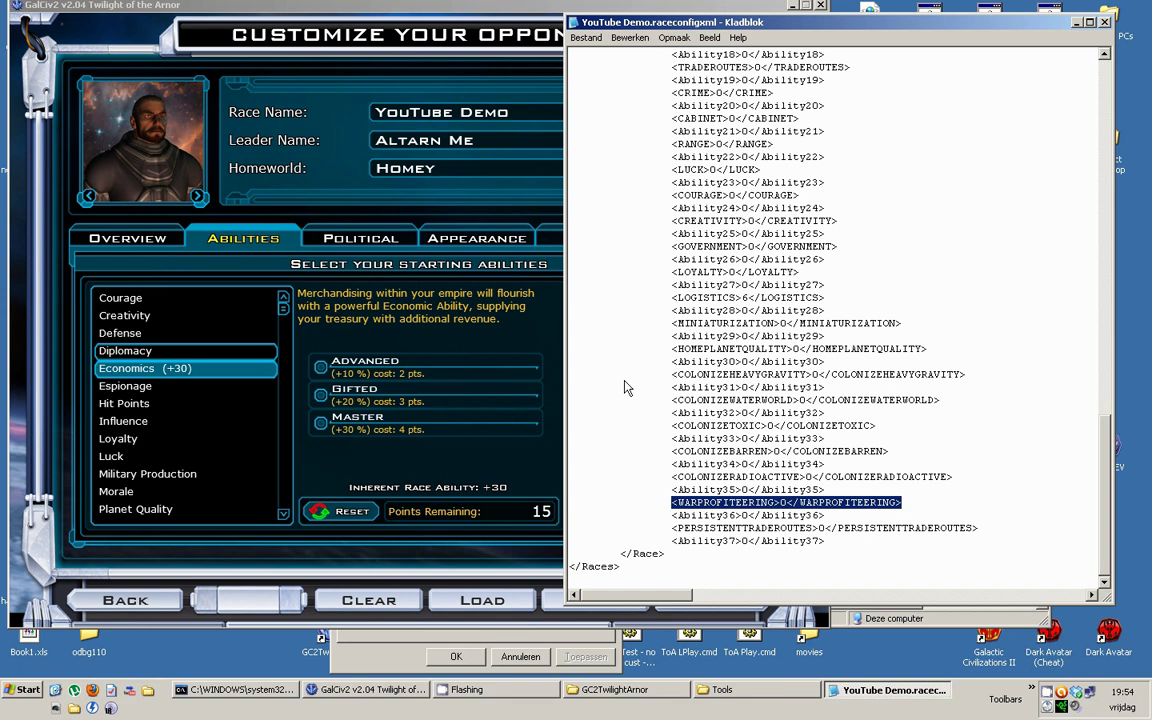
pyautogui.click(786, 504)
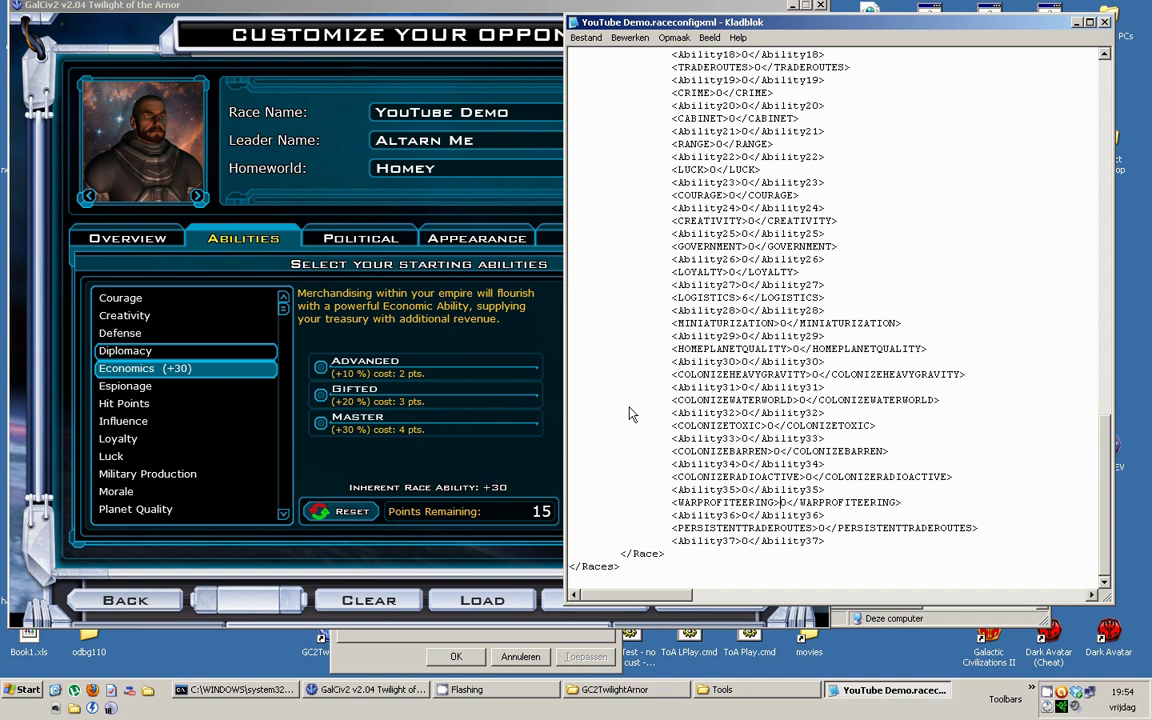
pyautogui.press('BackSpace')
pyautogui.write('1')
pyautogui.press('BackSpace')
pyautogui.write('0')
# Step: Highlight the PERSISTENTTRADEROUTES entry at the end of the ability list for examination
pyautogui.click(1017, 527)
pyautogui.moveTo(1027, 531); pyautogui.dragTo(620, 515)
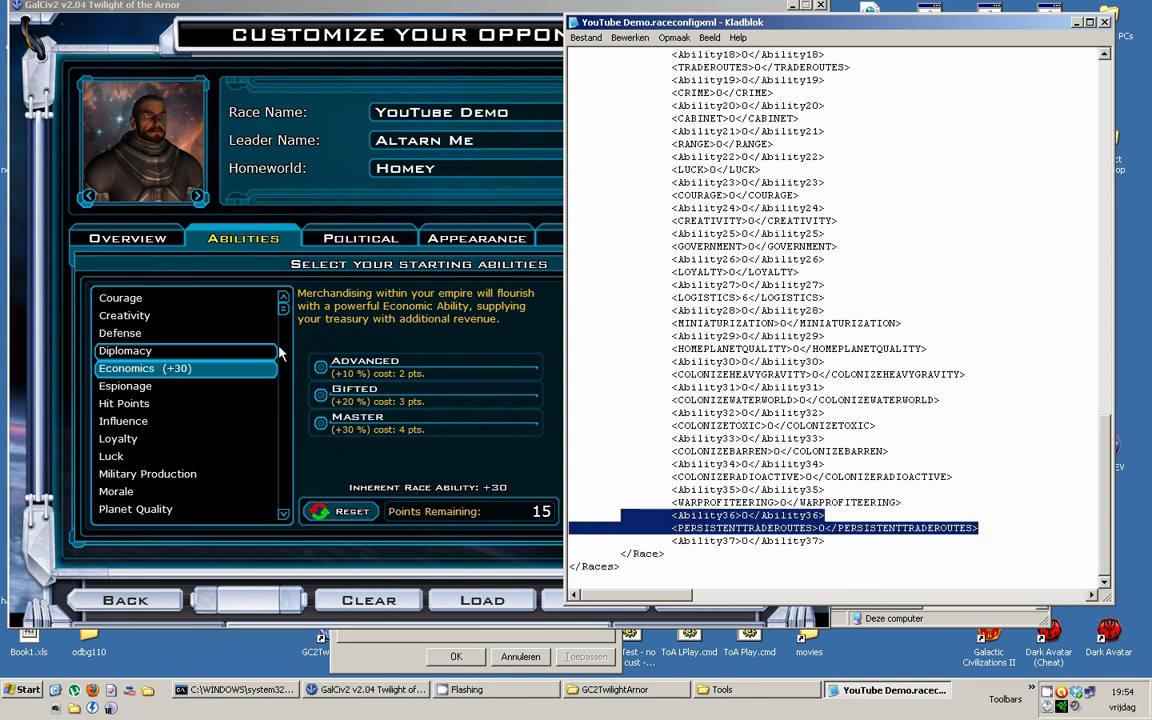
pyautogui.click(620, 512)
pyautogui.click(675, 523)
pyautogui.moveTo(1050, 534); pyautogui.dragTo(618, 529)
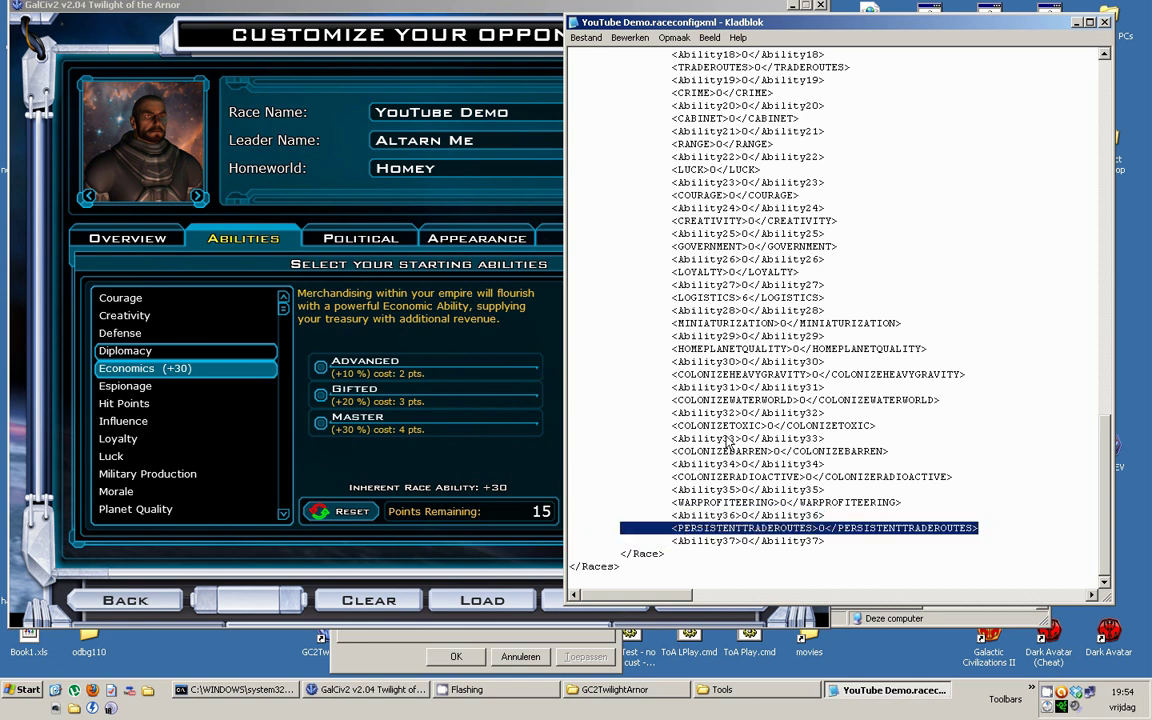
# Step: Examine the ability entries from ECONOMICS through INFLUENCE, including SPEED and POPULATIONGROWTH, and continue down to the end of the race file
pyautogui.scroll(14, 915, 505)
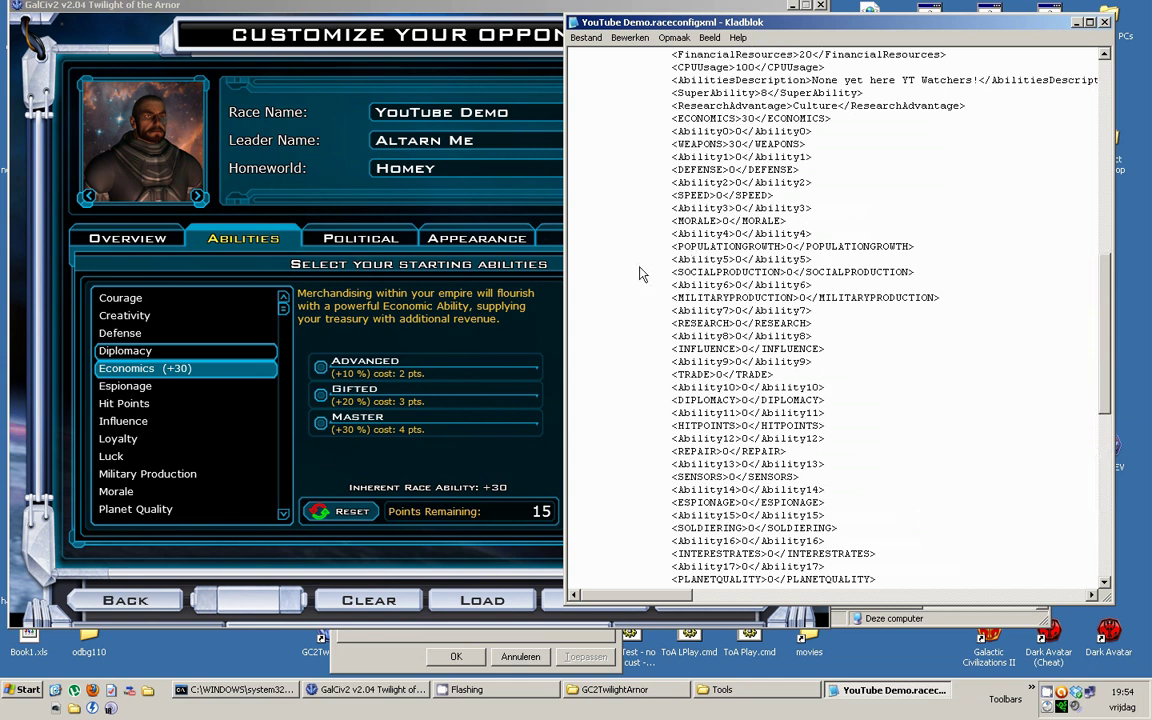
pyautogui.moveTo(665, 117); pyautogui.dragTo(787, 117)
pyautogui.moveTo(716, 159); pyautogui.dragTo(794, 157)
pyautogui.moveTo(673, 199); pyautogui.dragTo(750, 198)
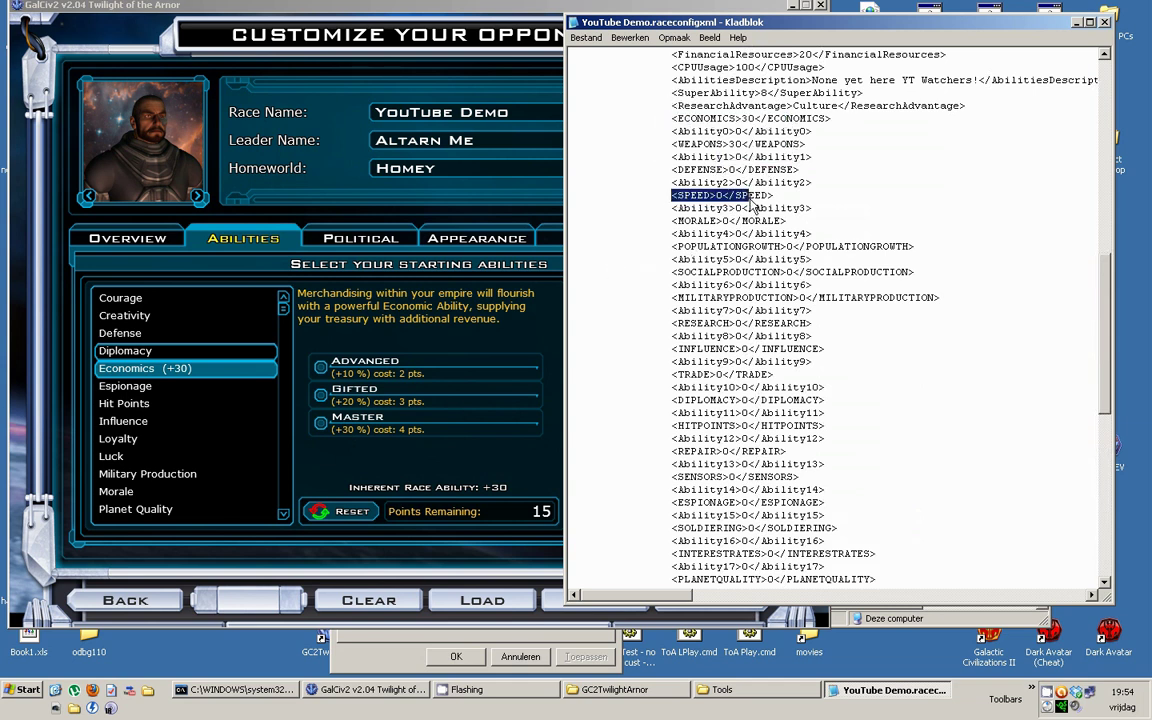
pyautogui.moveTo(672, 246); pyautogui.dragTo(745, 246)
pyautogui.moveTo(672, 310); pyautogui.dragTo(757, 311)
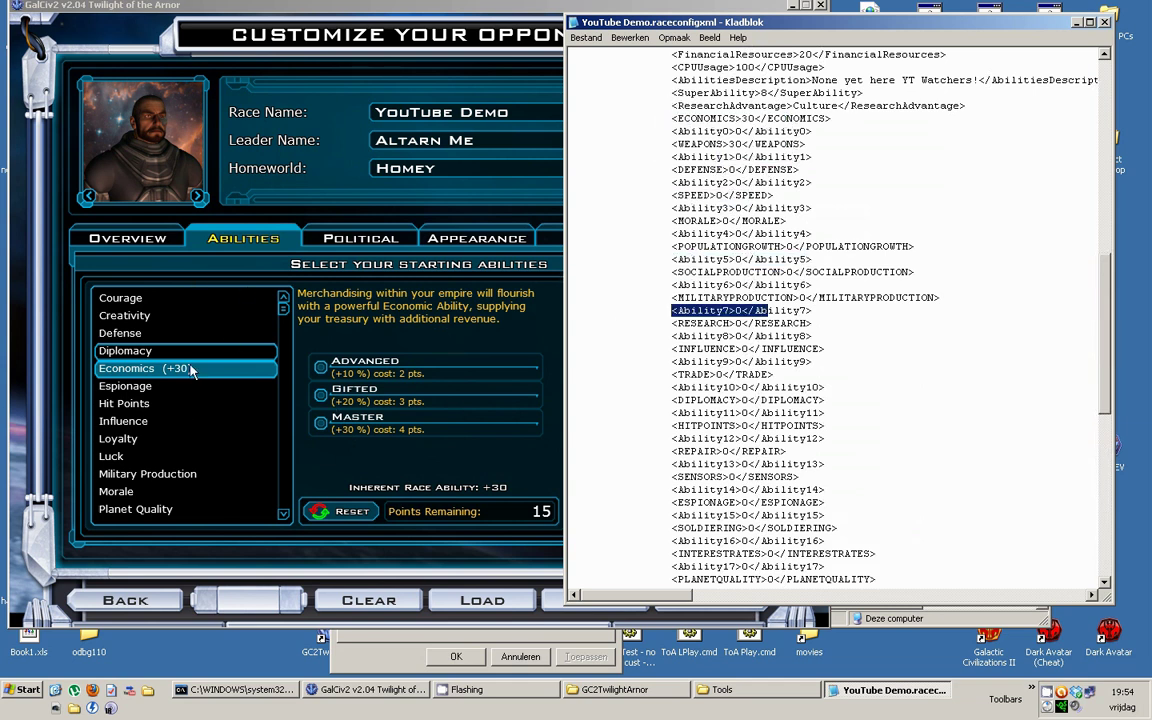
pyautogui.moveTo(672, 350); pyautogui.dragTo(824, 350)
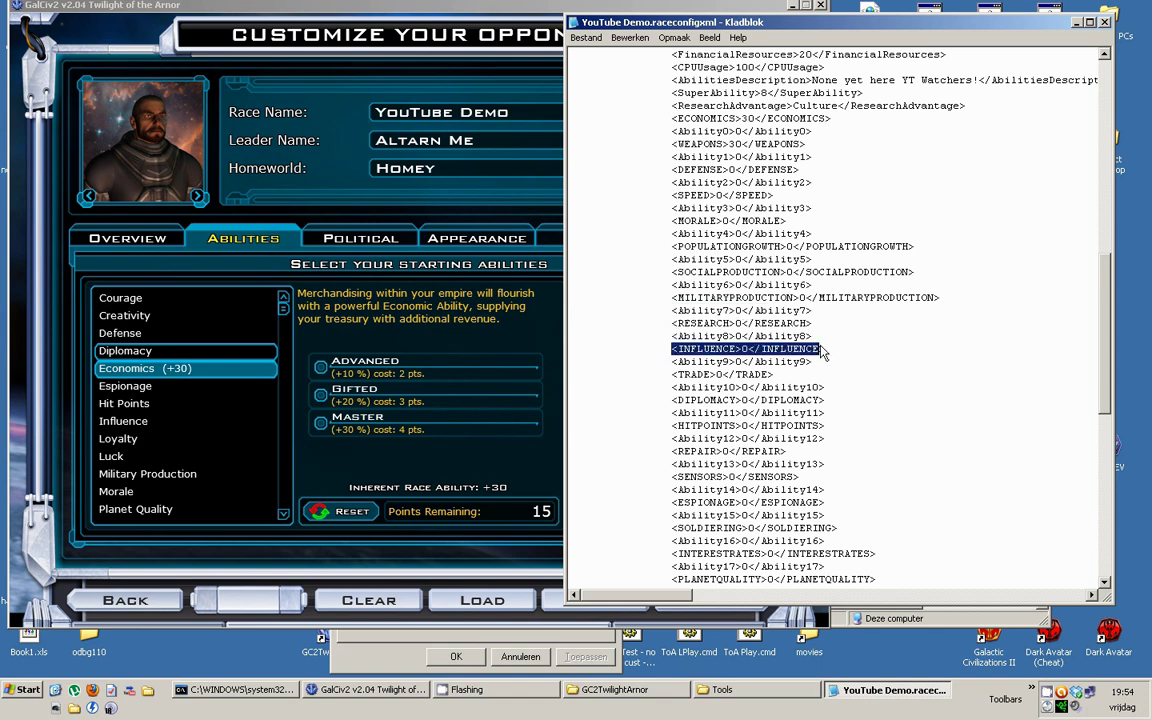
pyautogui.click(832, 375)
pyautogui.scroll(-5, 845, 415)
pyautogui.scroll(-10, 845, 422)
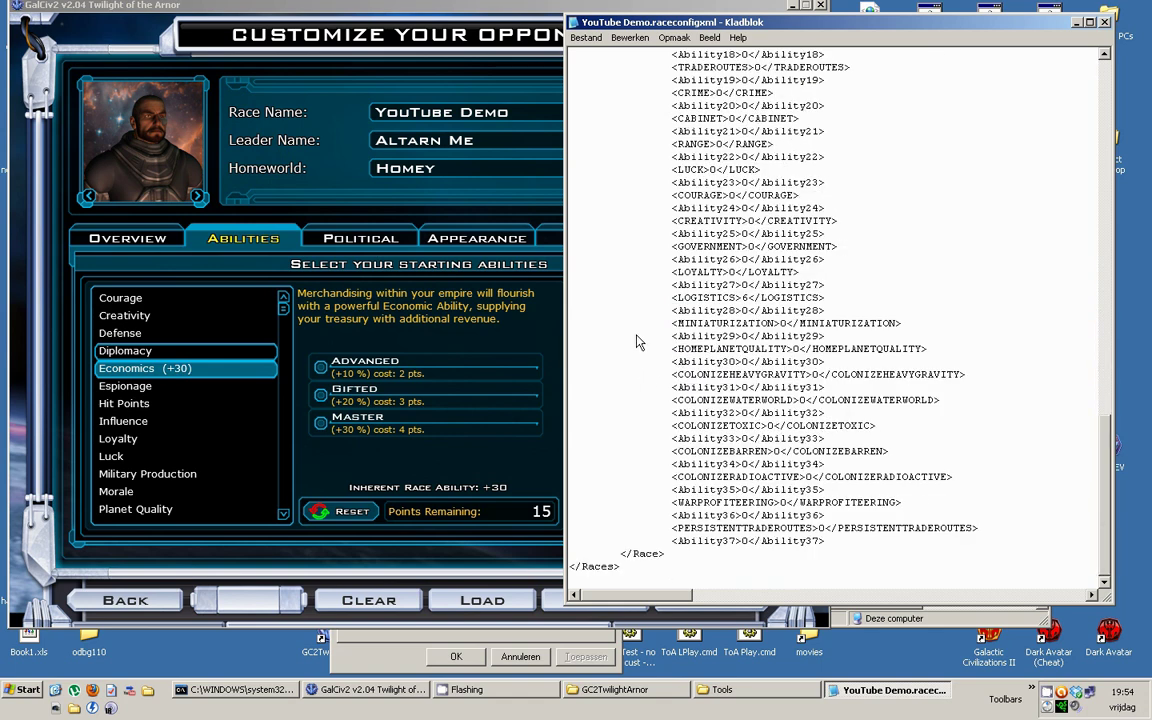
# Step: Set the RESEARCH entry in the race configuration file to 10
pyautogui.scroll(17, 650, 470)
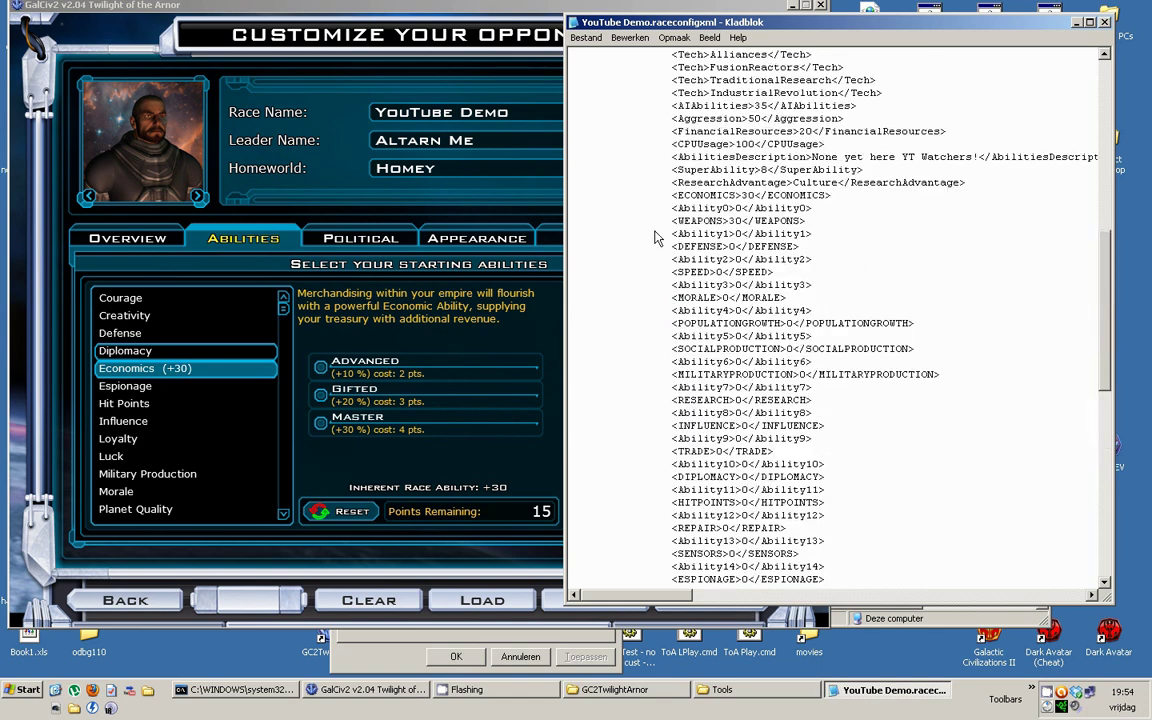
pyautogui.click(734, 401)
pyautogui.press('Delete')
pyautogui.write('10')
# Step: Switch to GalCiv2 and reload the YouTube Demo custom race from the saved races
pyautogui.click(496, 474)
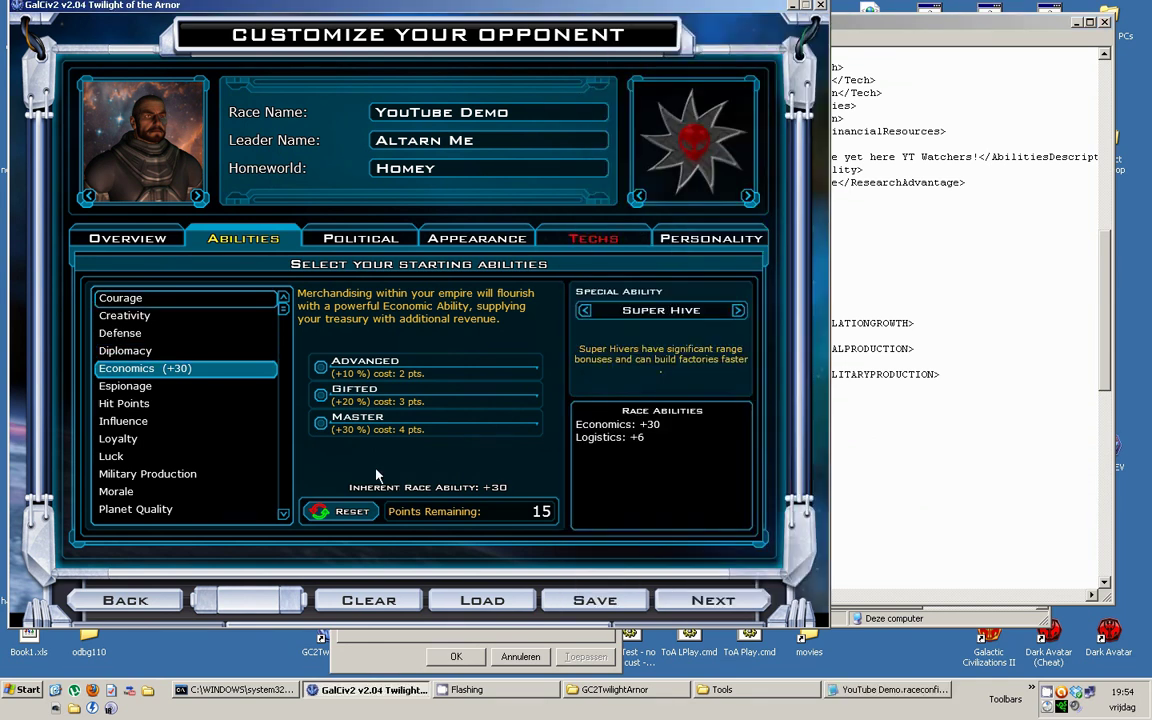
pyautogui.click(478, 600)
pyautogui.scroll(-6, 455, 340)
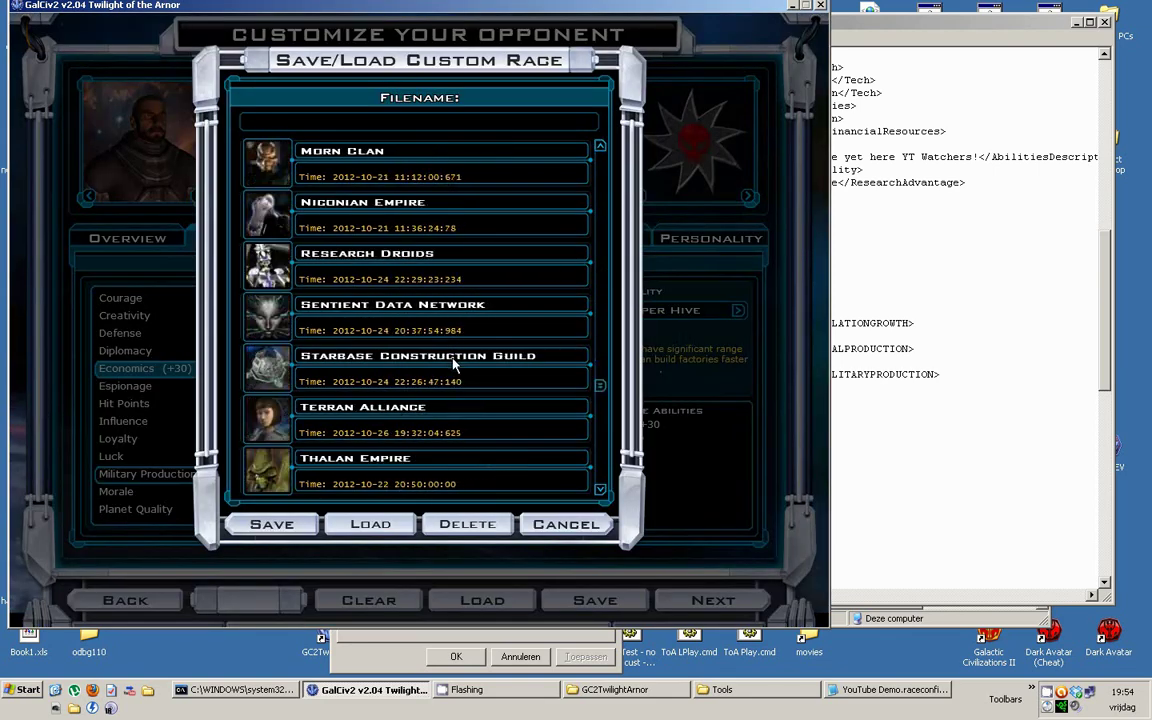
pyautogui.scroll(-3, 451, 362)
pyautogui.click(404, 478)
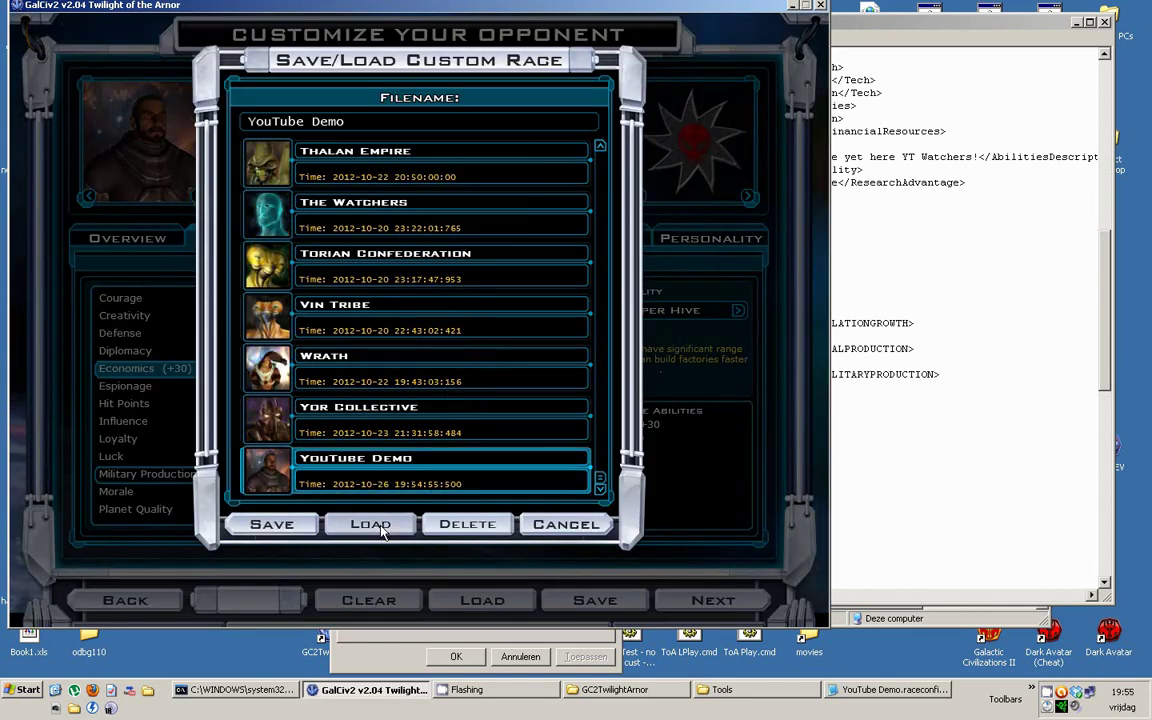
pyautogui.click(370, 524)
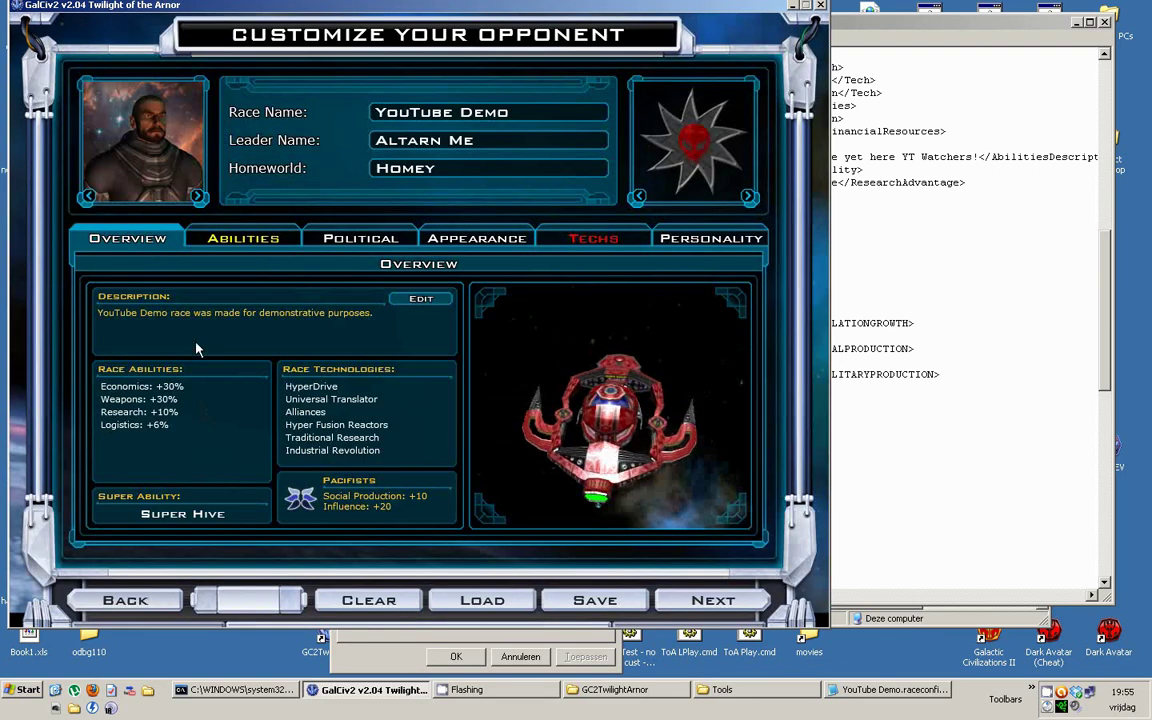
# Step: Try the Speed ability's Extra 2 Parsecs/Month option against the SPEED entry in the race file and clear the option again
pyautogui.click(243, 238)
pyautogui.scroll(-4, 243, 425)
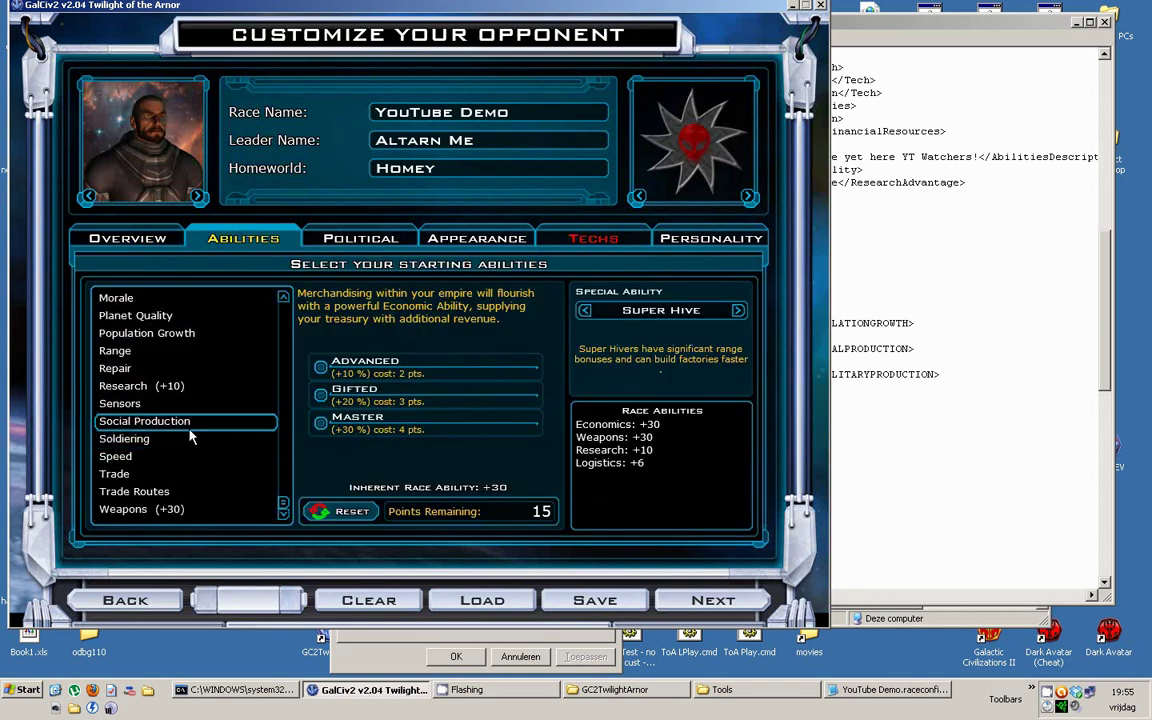
pyautogui.click(160, 456)
pyautogui.click(157, 473)
pyautogui.click(160, 456)
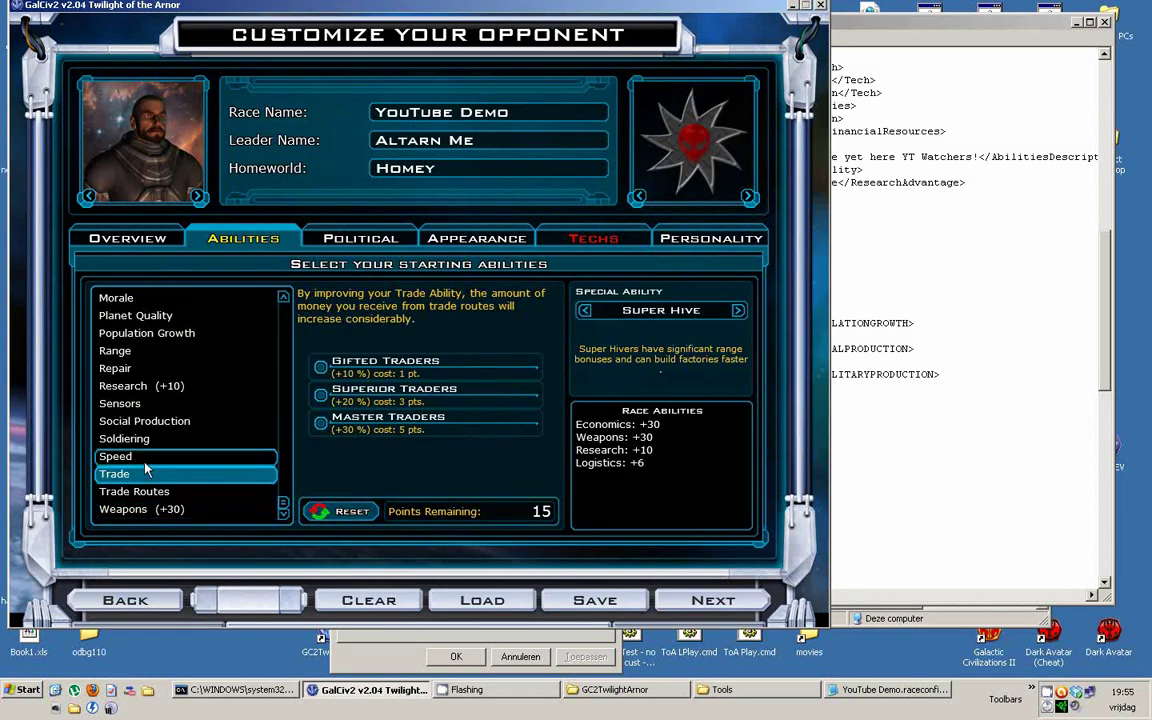
pyautogui.click(320, 395)
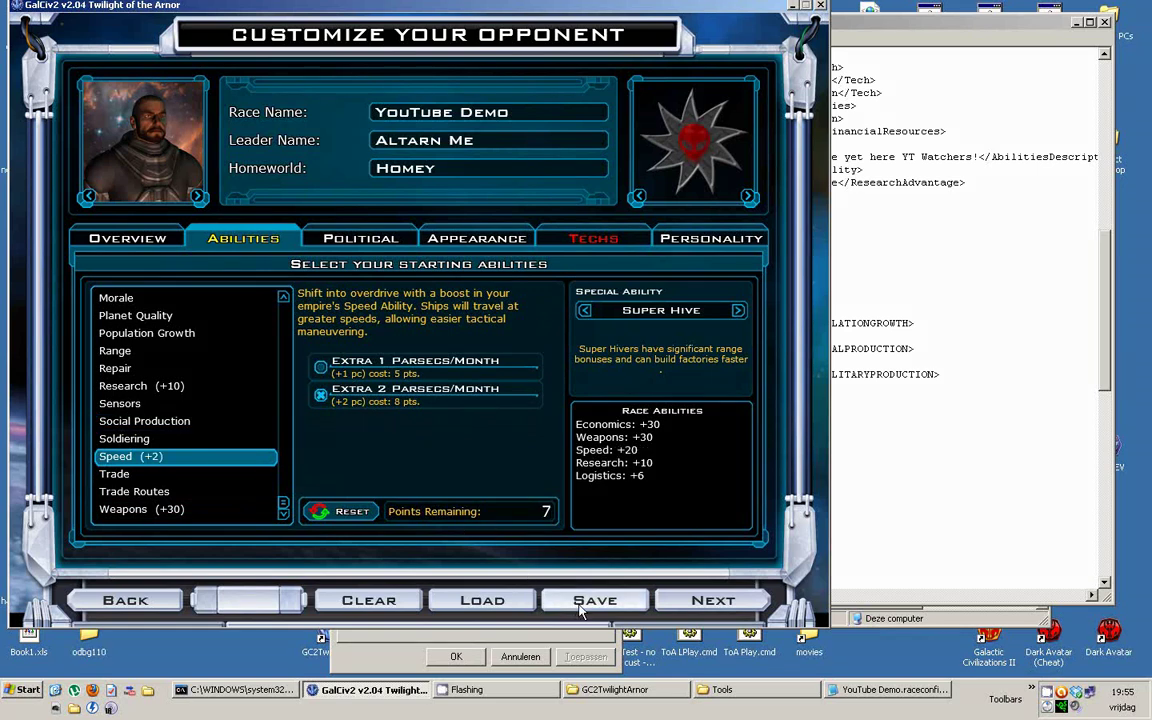
pyautogui.click(1029, 222)
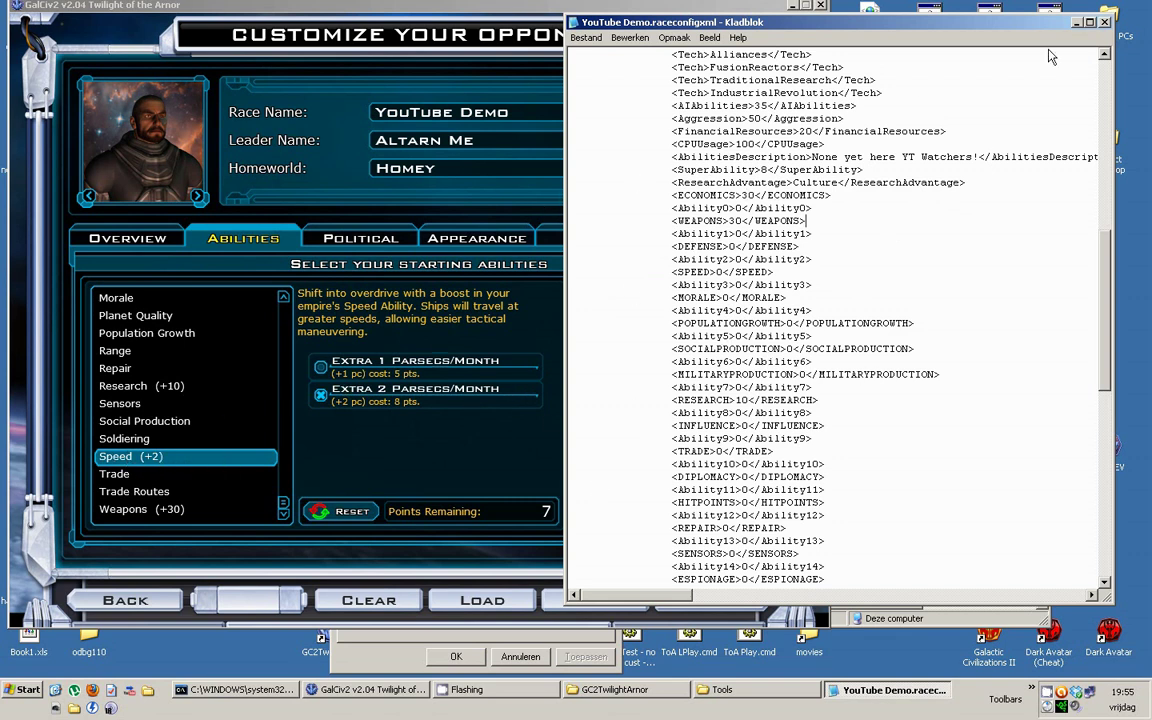
pyautogui.click(338, 400)
# Step: Examine the bonus levels offered for Morale, Research, Sensors and Soldiering against the ability entries in the race file
pyautogui.scroll(2, 180, 425)
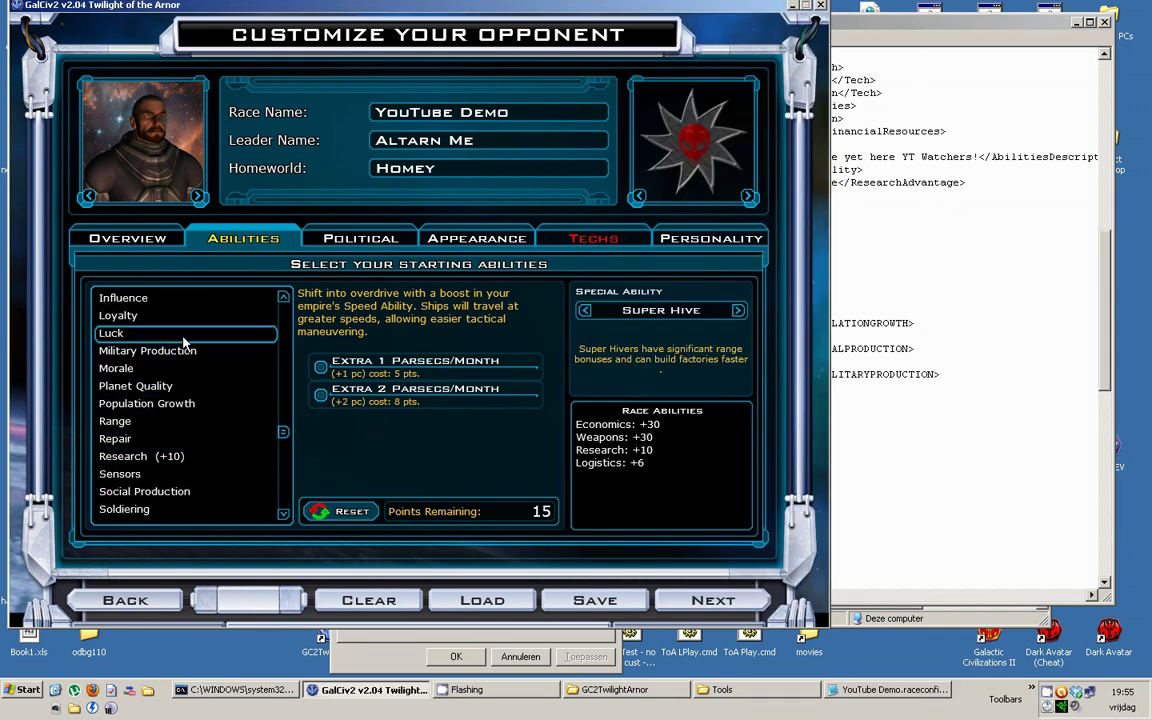
pyautogui.click(165, 368)
pyautogui.scroll(-2, 150, 410)
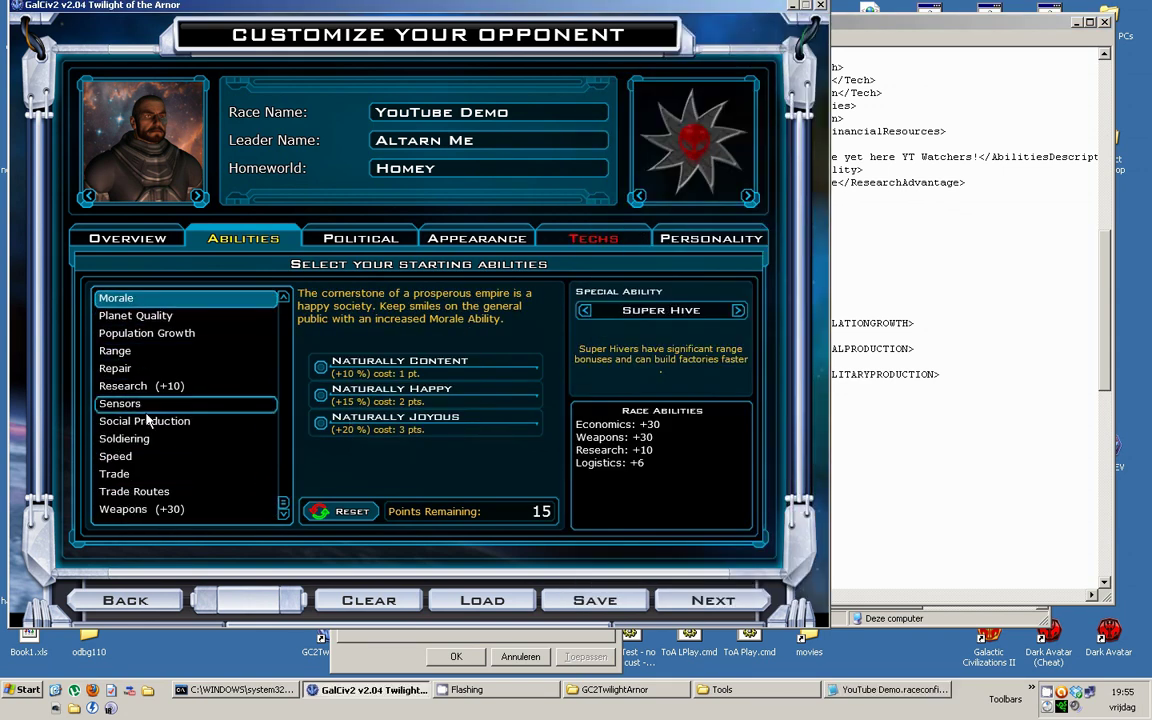
pyautogui.click(154, 389)
pyautogui.click(162, 407)
pyautogui.click(161, 441)
pyautogui.click(872, 307)
pyautogui.scroll(-3, 722, 306)
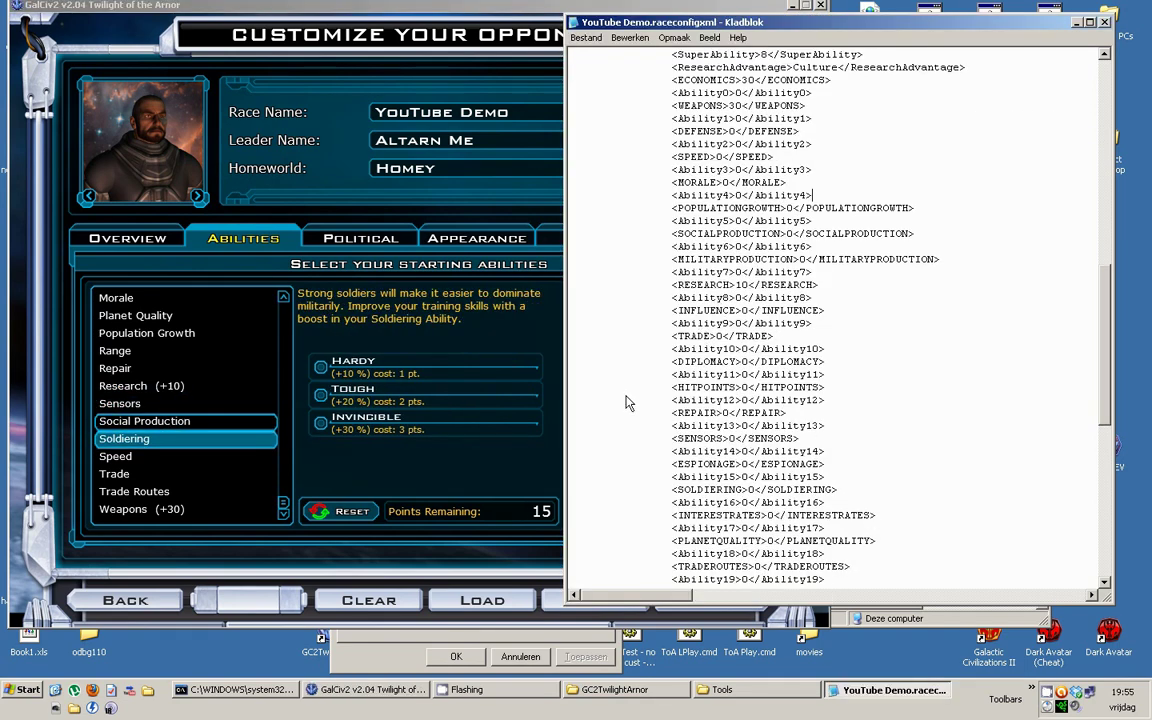
# Step: Examine the bonus levels offered for Repair, Population Growth, Creativity, Defense, Diplomacy, Influence and Loyalty in the game
pyautogui.click(382, 411)
pyautogui.click(115, 368)
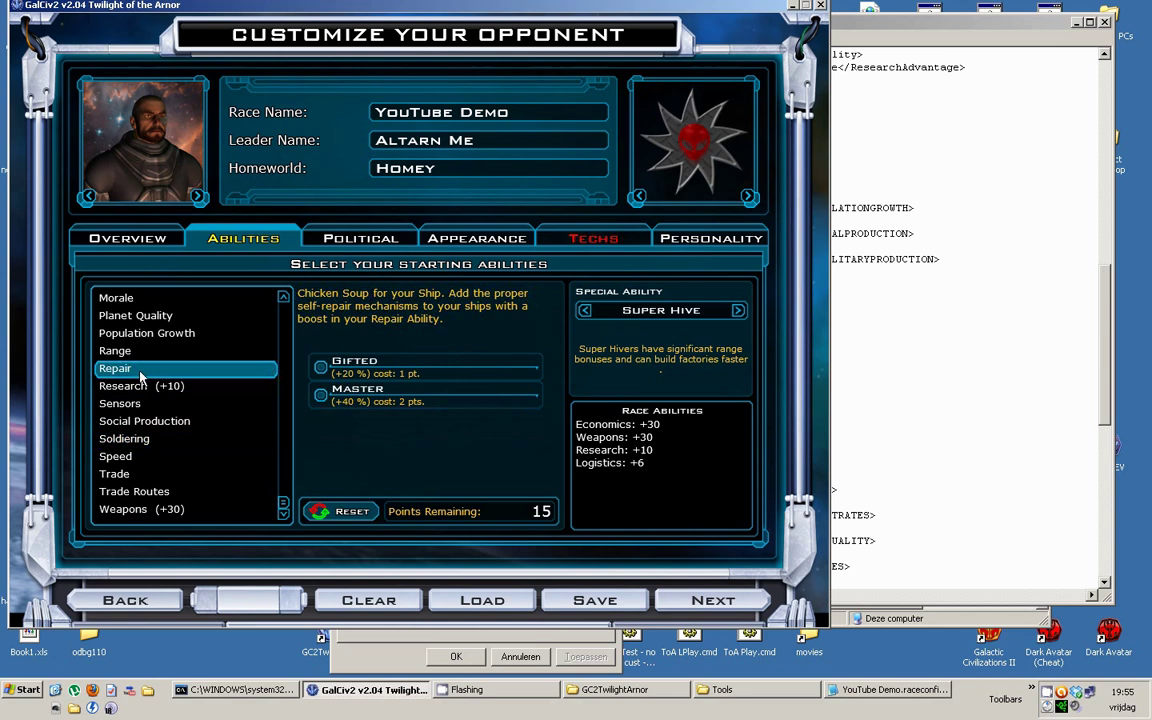
pyautogui.click(147, 333)
pyautogui.scroll(2, 155, 366)
pyautogui.scroll(3, 155, 366)
pyautogui.click(164, 317)
pyautogui.click(153, 335)
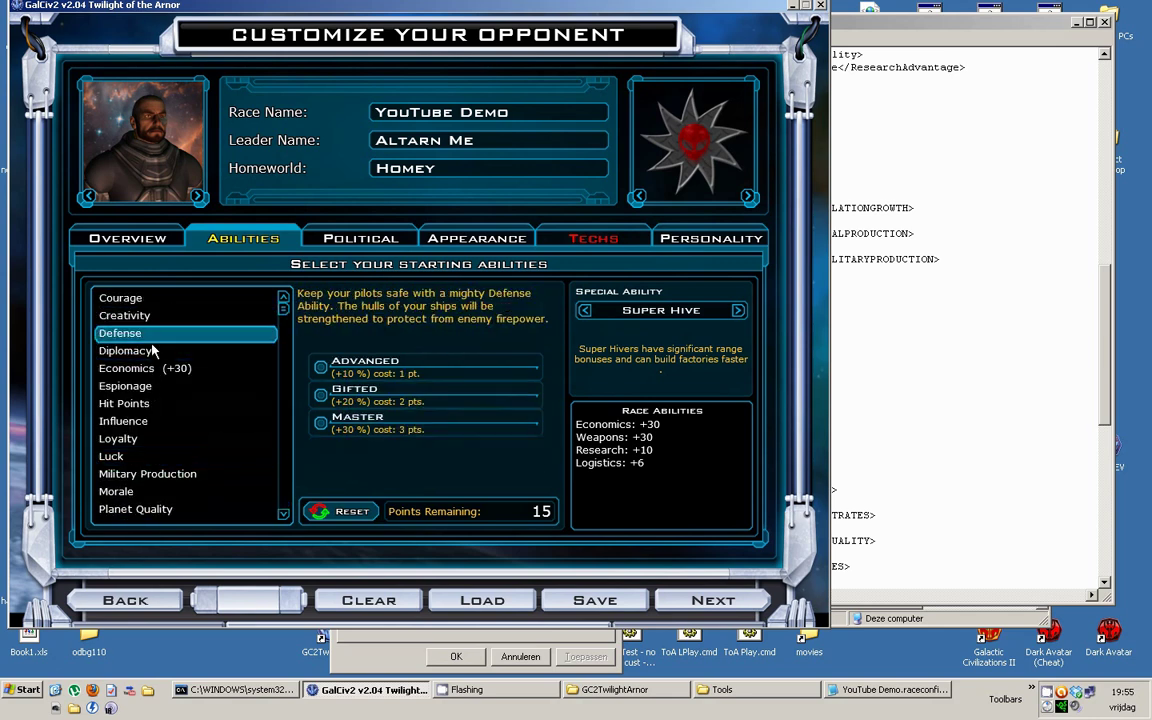
pyautogui.click(150, 352)
pyautogui.click(169, 424)
pyautogui.click(160, 439)
# Step: Compare the Repair, Sensors and Speed bonus levels in the game with the remaining ability entries in the race file
pyautogui.scroll(-4, 216, 442)
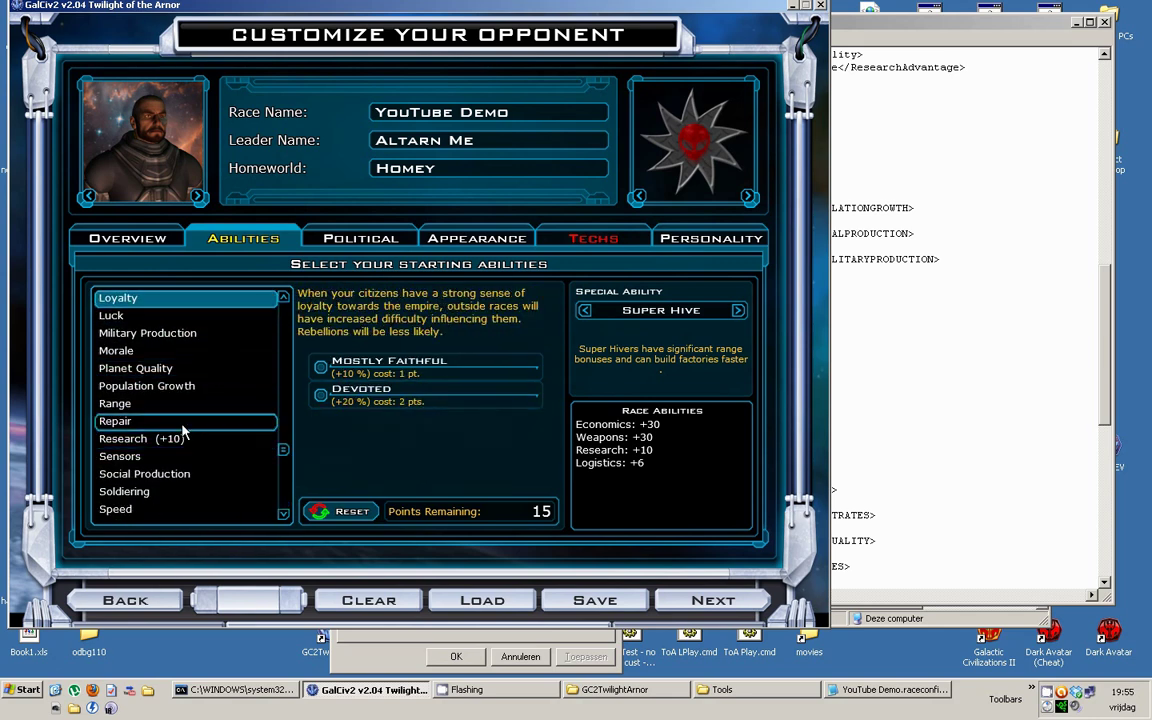
pyautogui.click(170, 421)
pyautogui.click(187, 456)
pyautogui.scroll(-3, 187, 456)
pyautogui.click(185, 458)
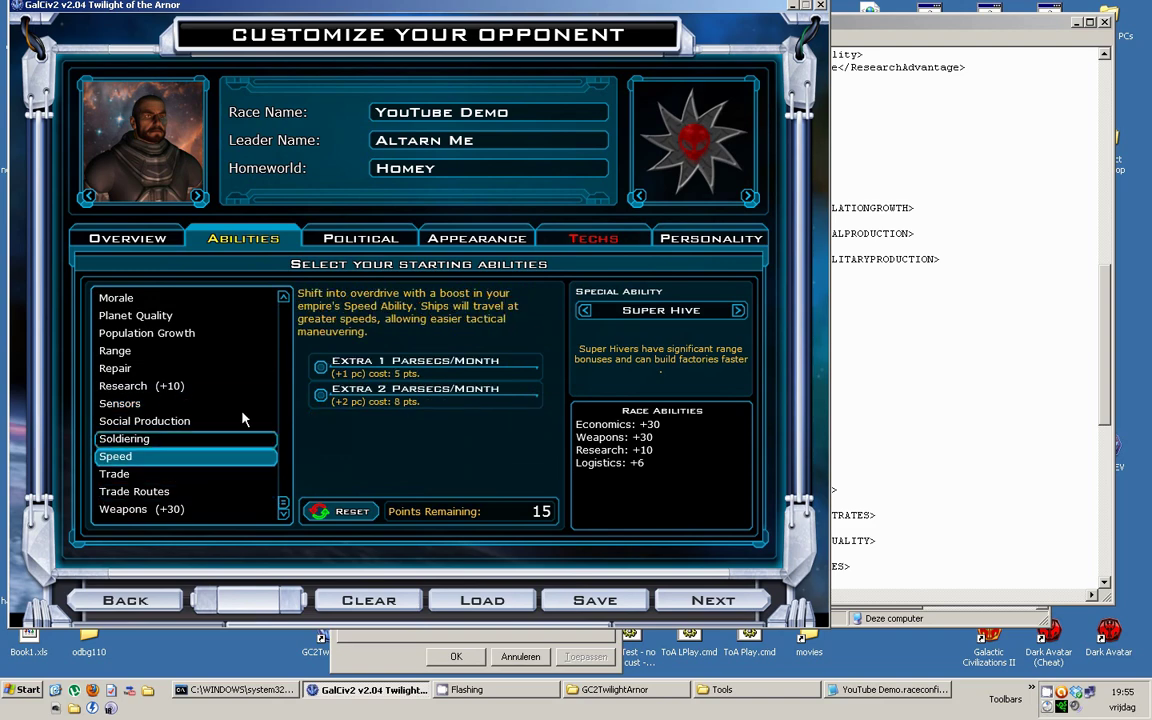
pyautogui.click(961, 206)
pyautogui.scroll(-12, 946, 175)
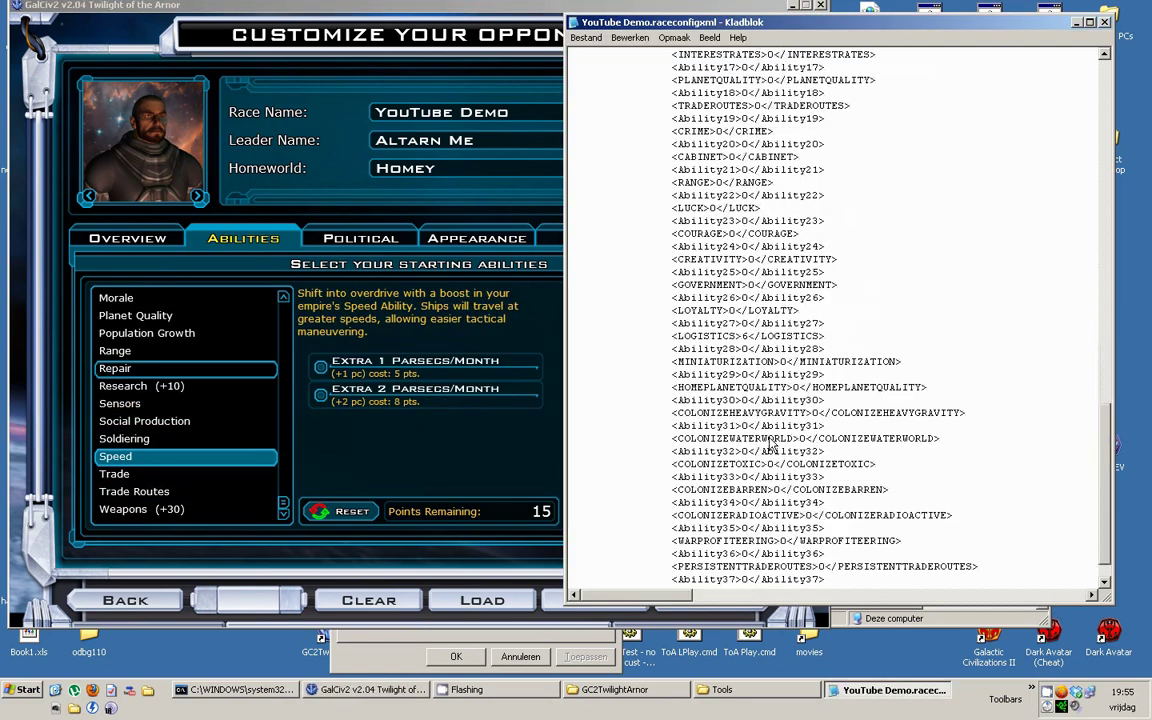
# Step: Create a new custom opponent in GalCiv2 and give it the horned alien portrait
pyautogui.click(488, 497)
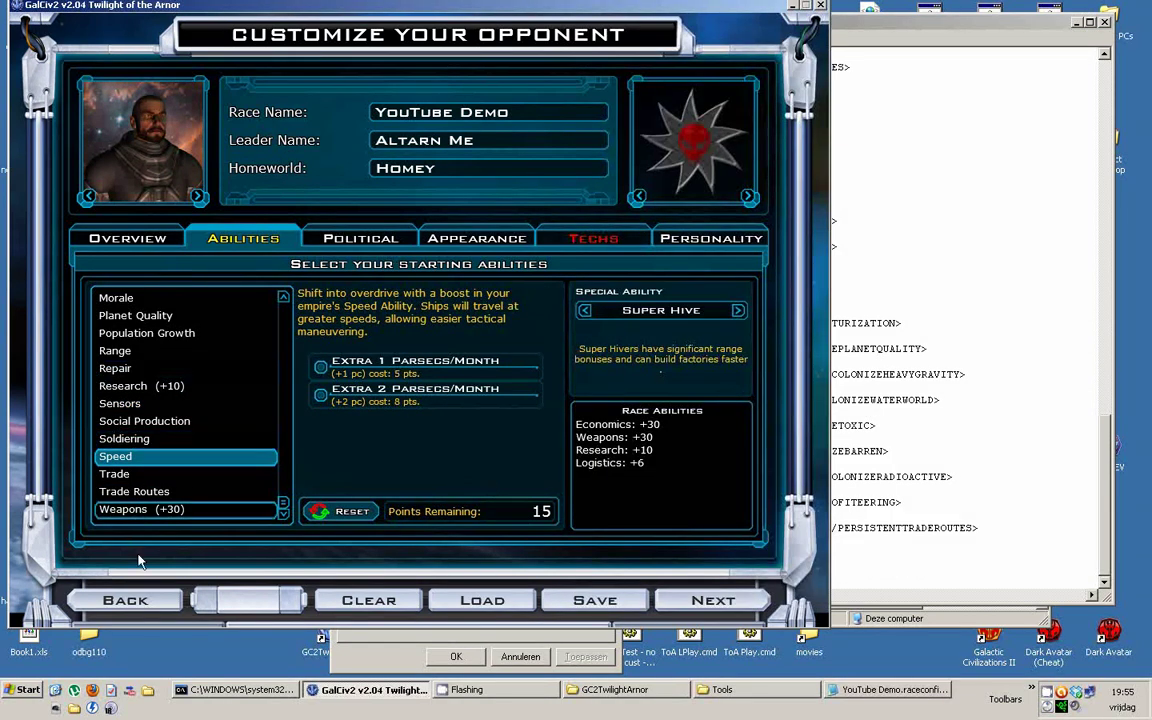
pyautogui.click(700, 600)
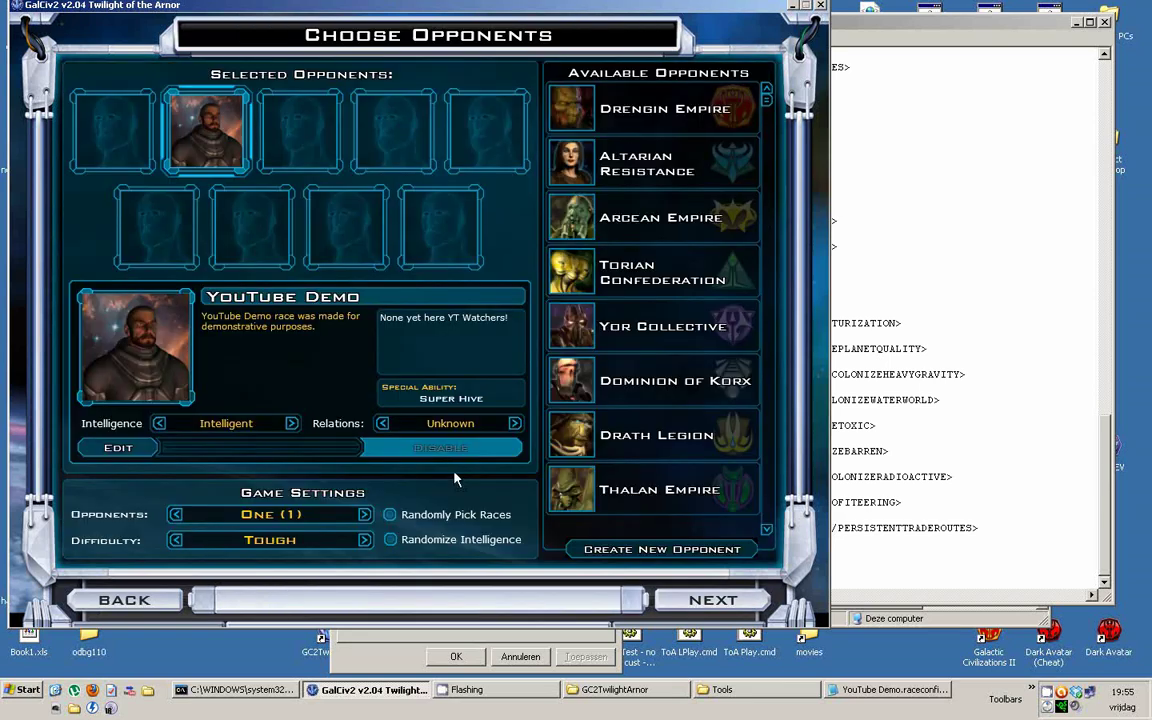
pyautogui.click(655, 551)
pyautogui.click(198, 197)
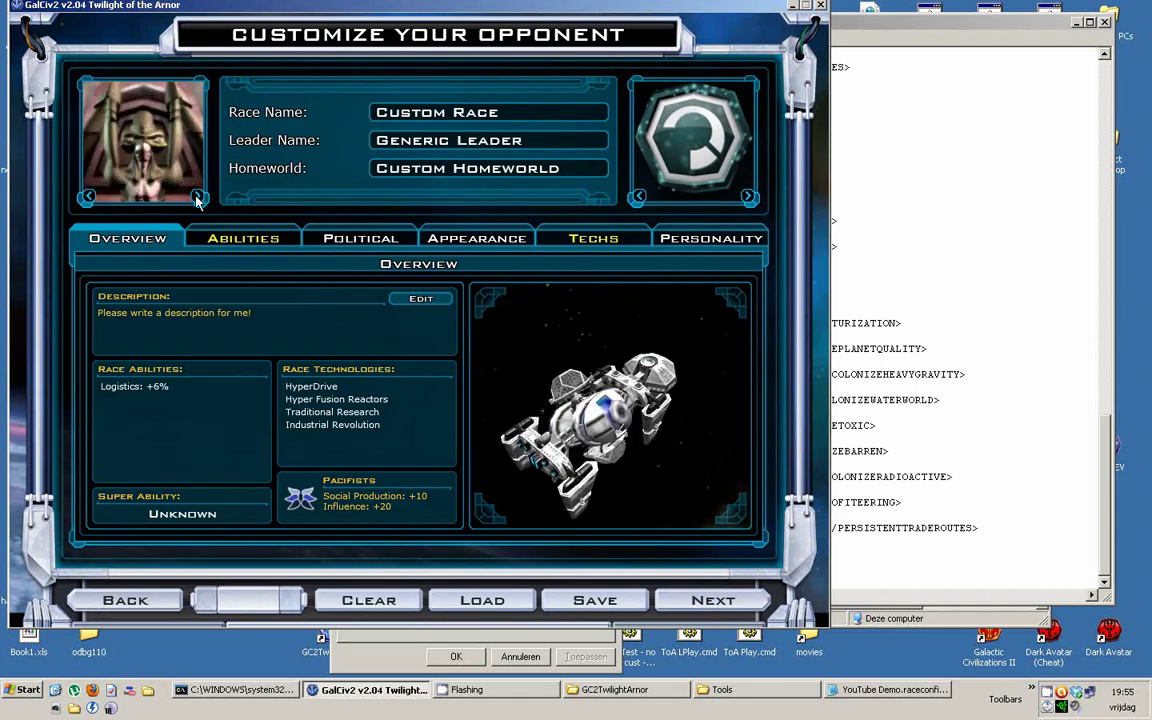
pyautogui.click(197, 197)
pyautogui.click(89, 197)
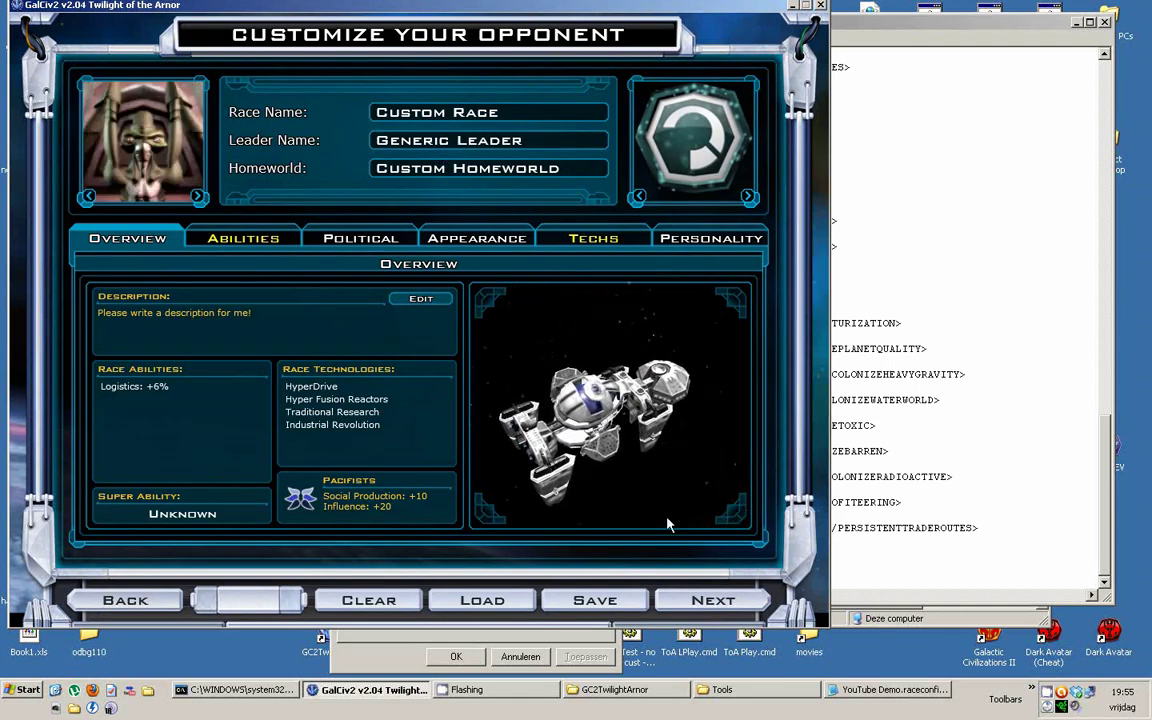
pyautogui.click(597, 601)
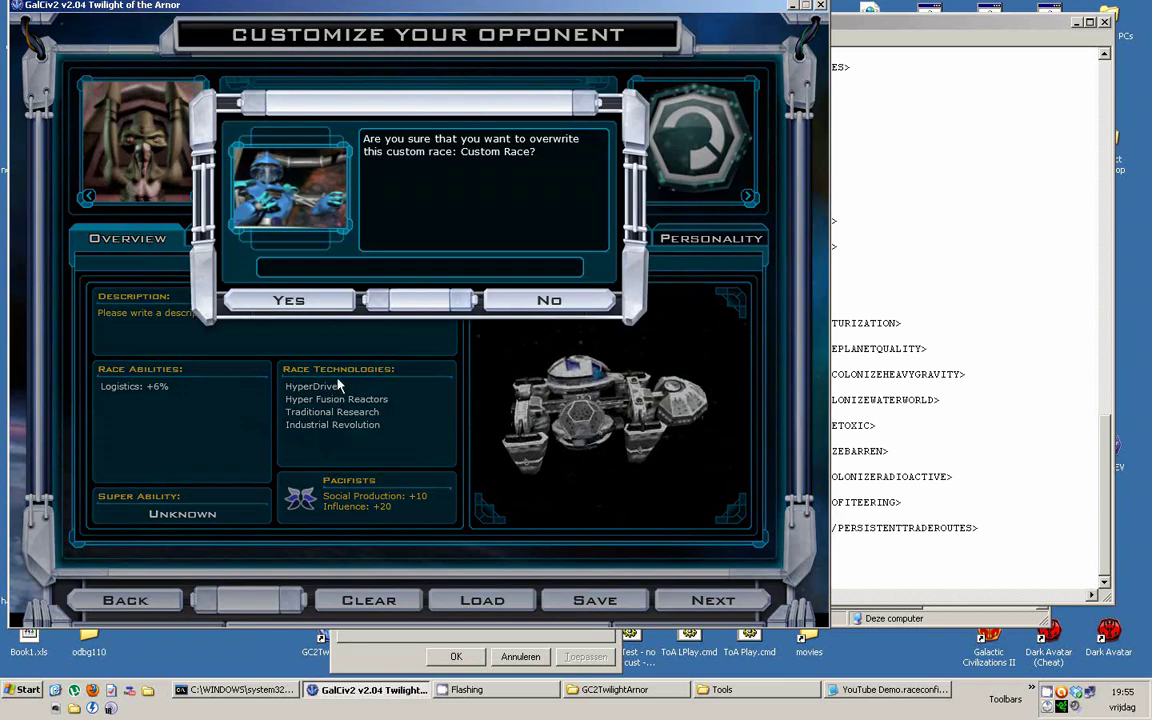
pyautogui.click(550, 301)
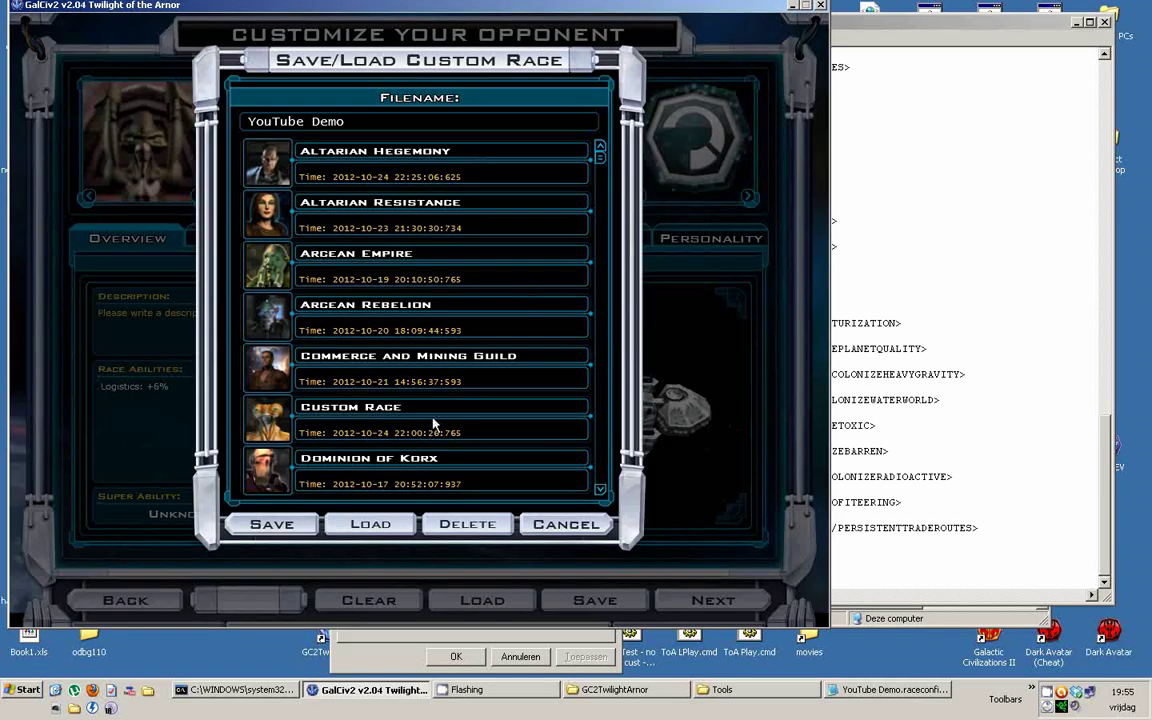
pyautogui.click(566, 525)
# Step: Rename the new custom race to LooksOff and save it
pyautogui.click(504, 114)
pyautogui.write('Look')
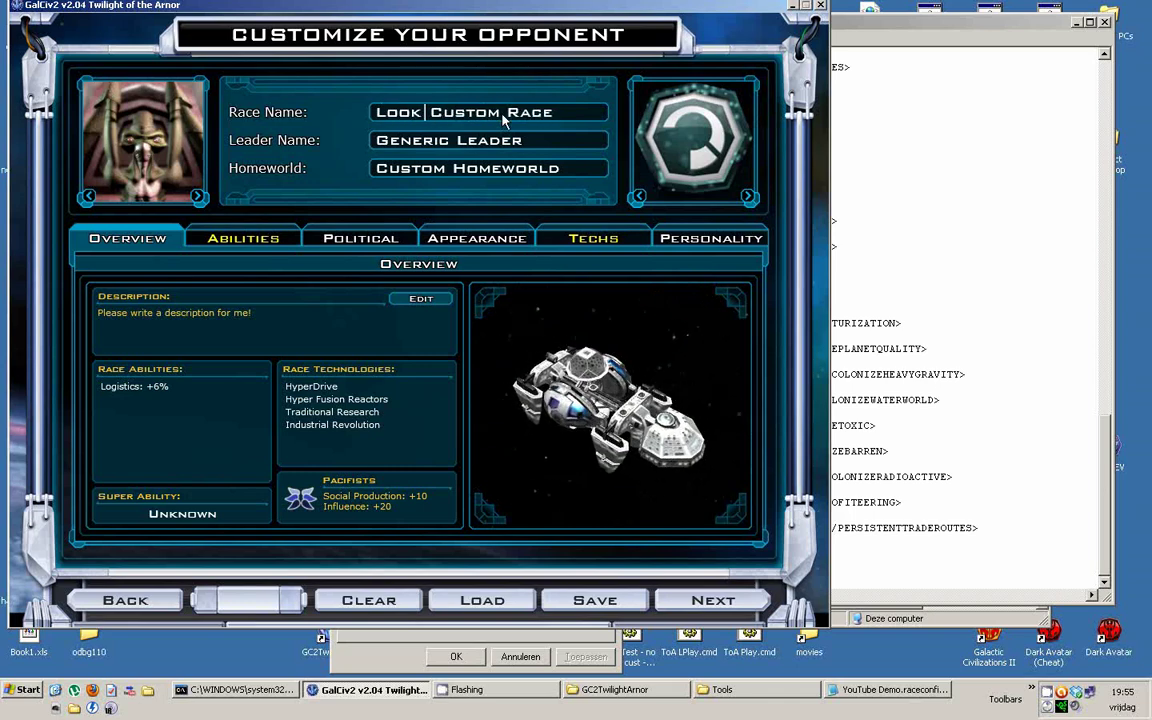
pyautogui.write('sOff')
pyautogui.press('Delete')
pyautogui.press('Delete')
pyautogui.press('Delete')
pyautogui.press('Delete')
pyautogui.press('Delete')
pyautogui.press('Delete')
pyautogui.press('Delete')
pyautogui.press('Delete')
pyautogui.press('Delete')
pyautogui.press('Delete')
pyautogui.press('Delete')
pyautogui.press('Delete')
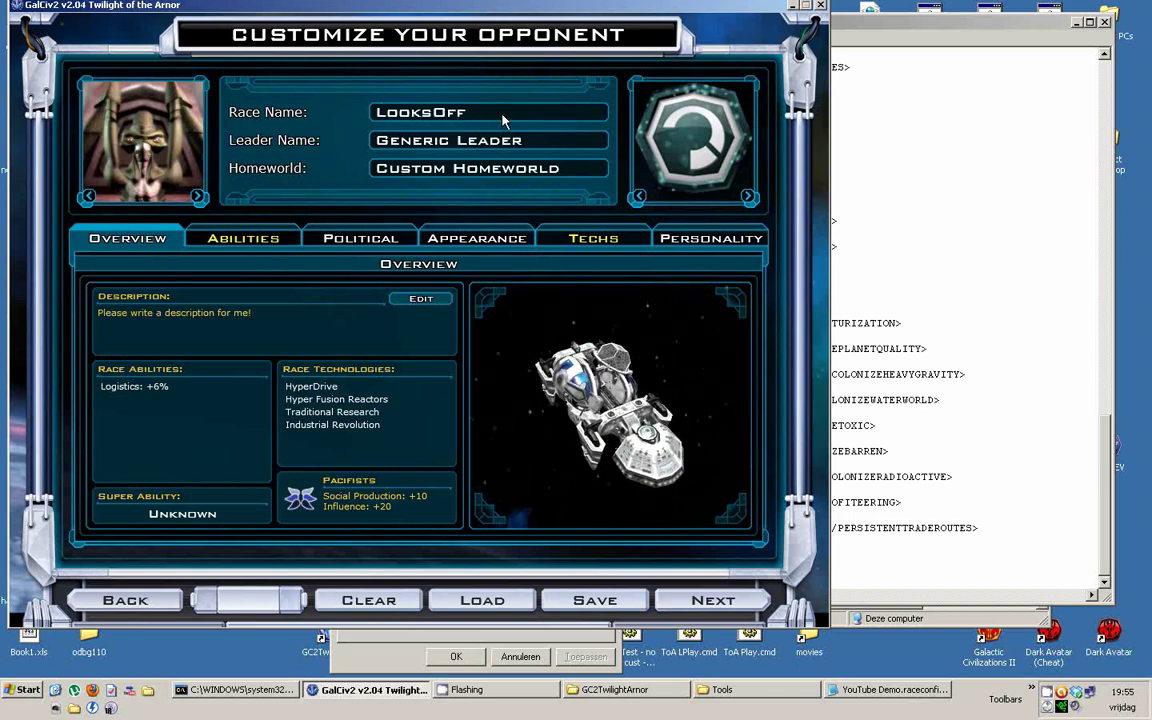
pyautogui.click(597, 602)
pyautogui.click(544, 301)
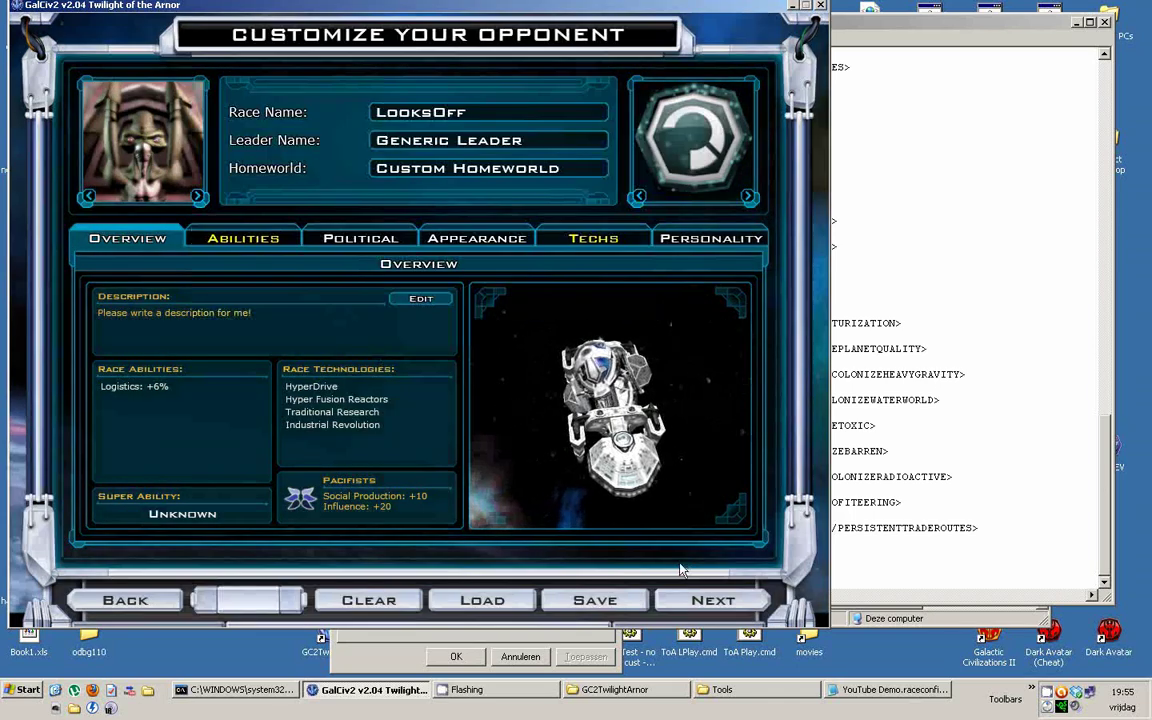
# Step: Add YouTube Demo from the available opponents alongside LooksOff and start the game
pyautogui.click(692, 592)
pyautogui.click(170, 114)
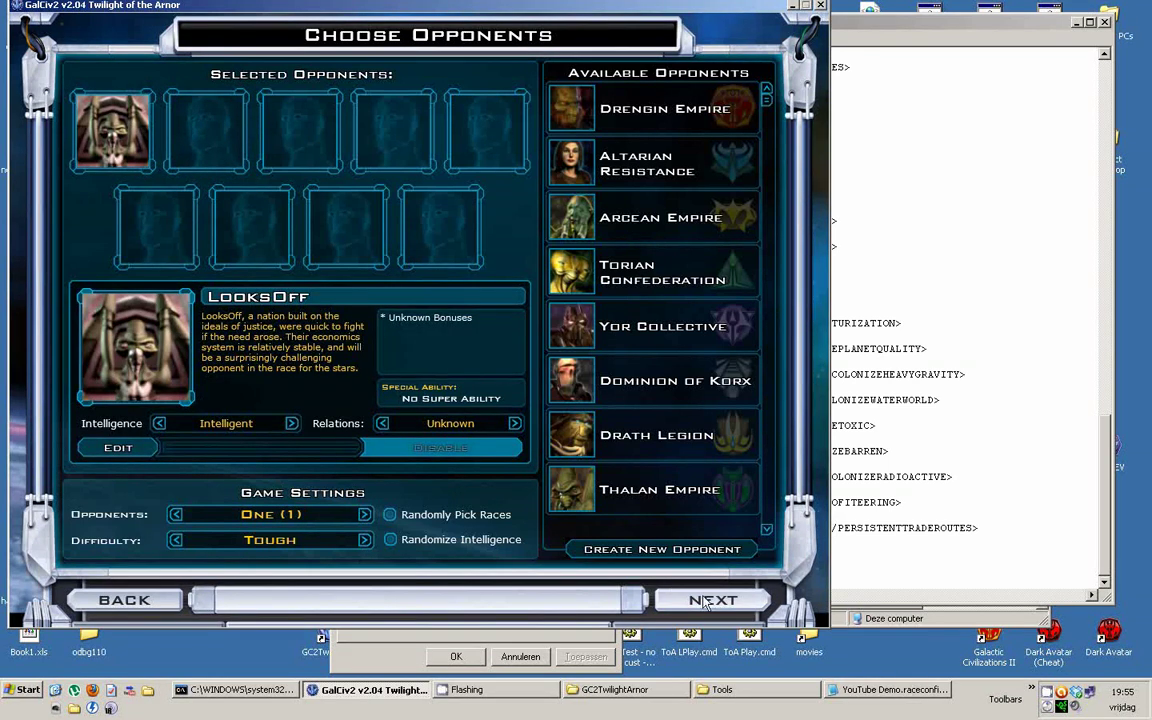
pyautogui.scroll(-5, 672, 397)
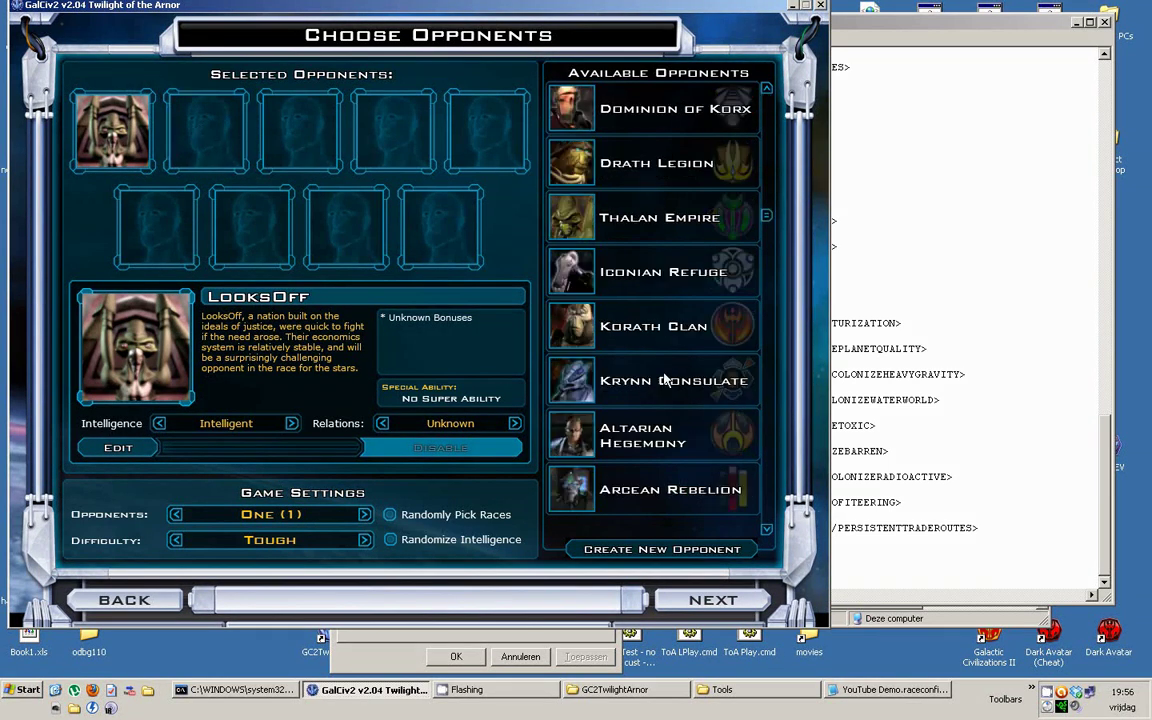
pyautogui.scroll(-6, 670, 392)
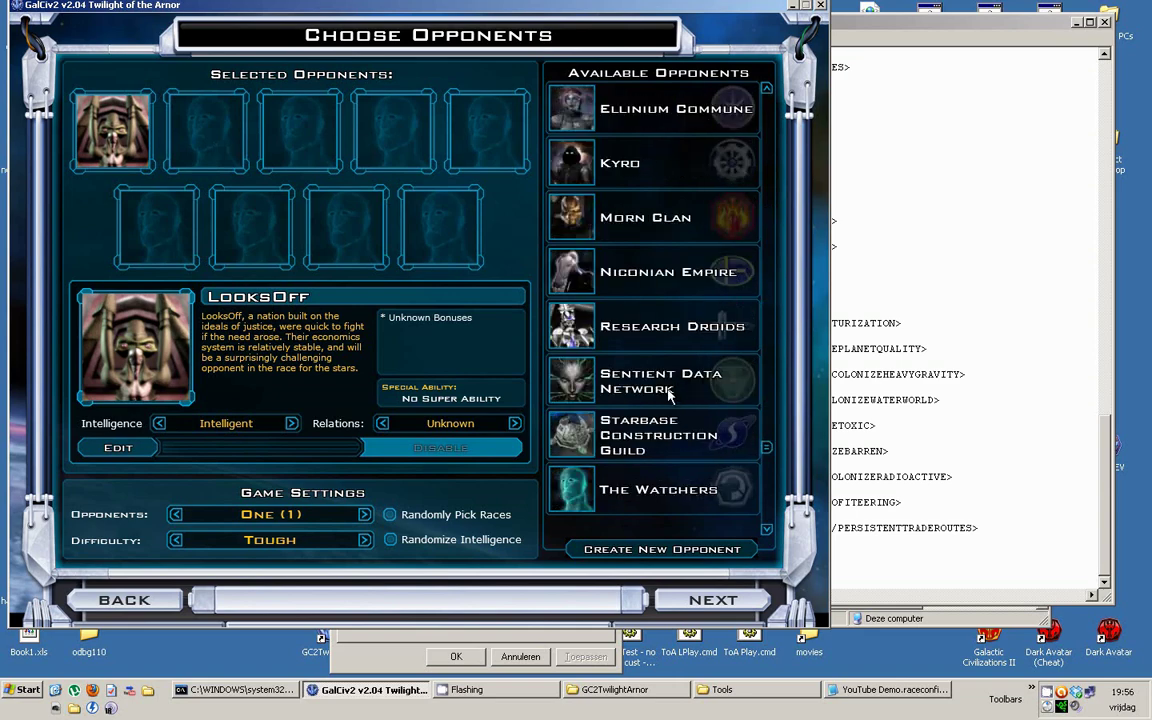
pyautogui.scroll(2, 664, 373)
pyautogui.scroll(2, 664, 373)
pyautogui.scroll(-7, 690, 375)
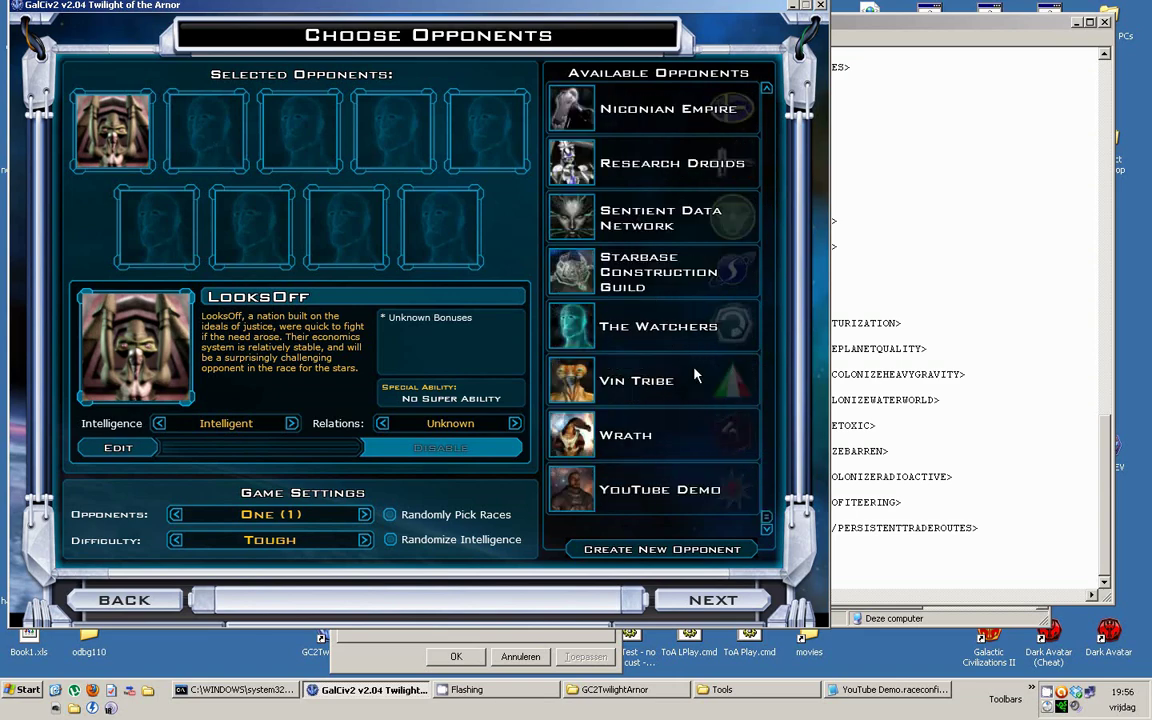
pyautogui.click(645, 492)
pyautogui.click(210, 127)
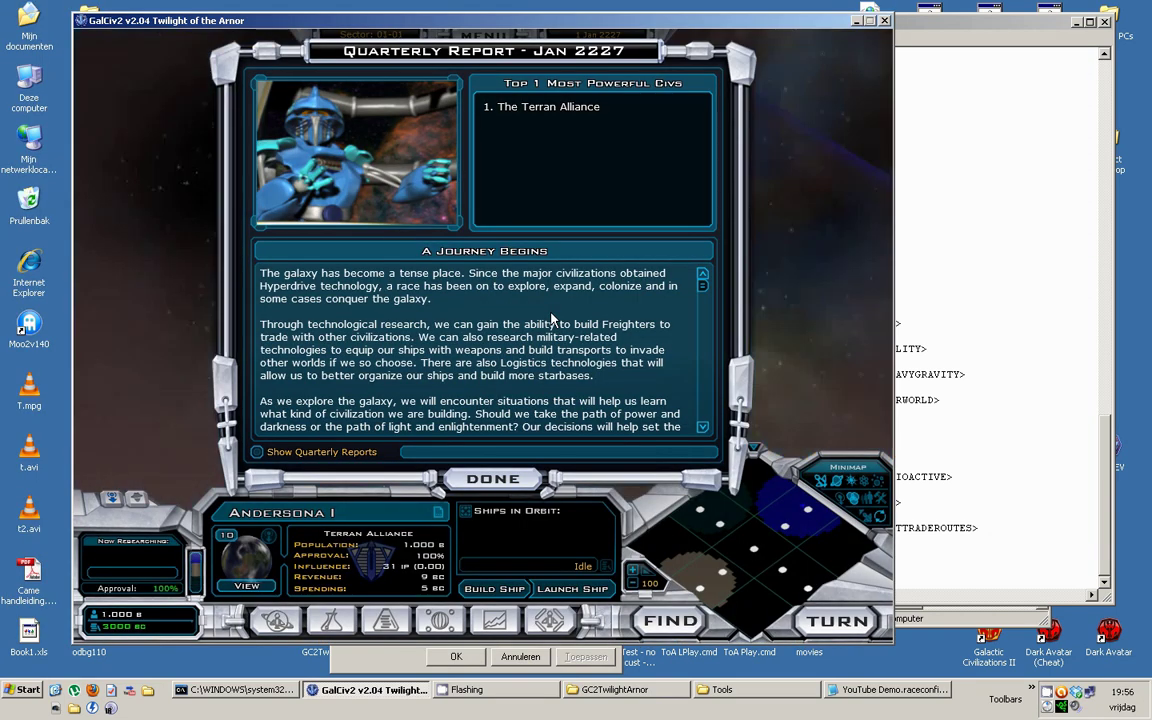
# Step: Dismiss the opening quarterly report, look through the available technologies and choose Xeno Communications as the first research project
pyautogui.click(511, 481)
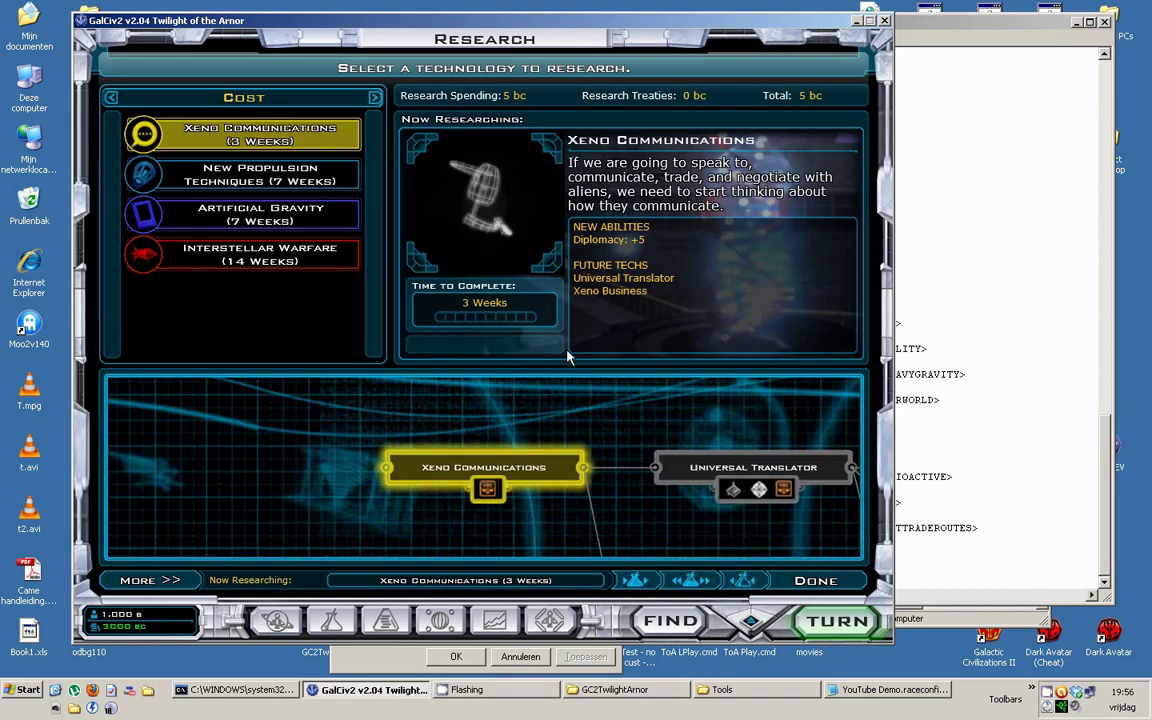
pyautogui.click(300, 174)
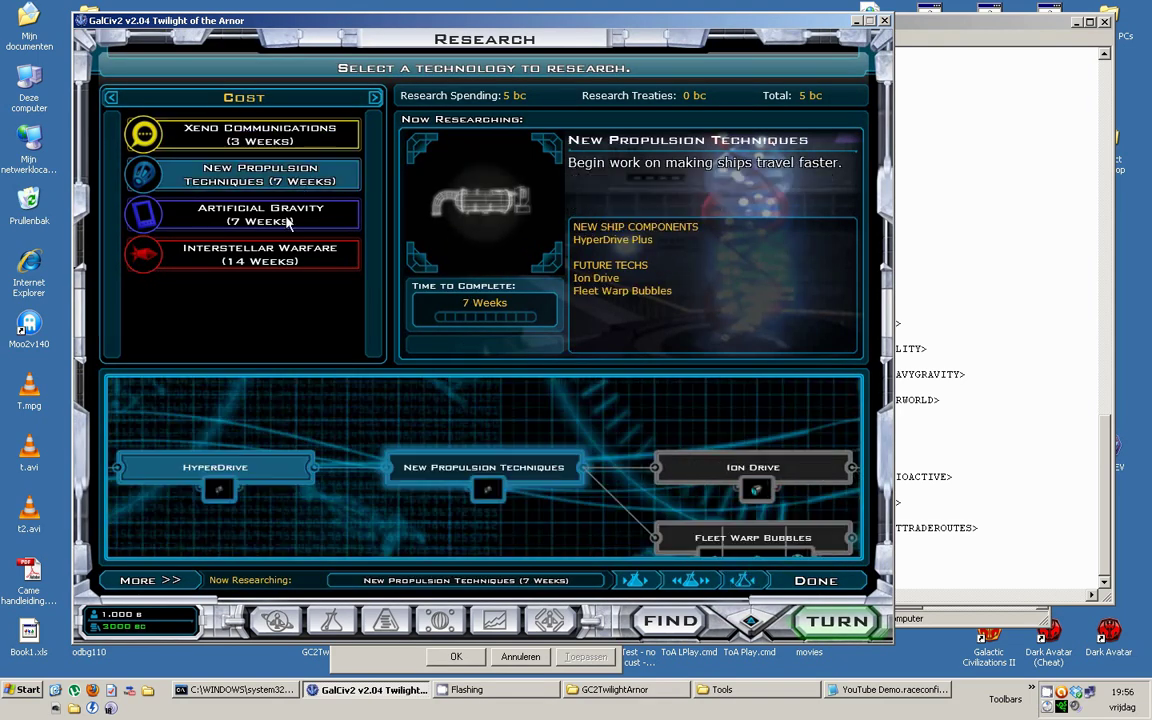
pyautogui.click(275, 258)
pyautogui.click(270, 215)
pyautogui.click(260, 134)
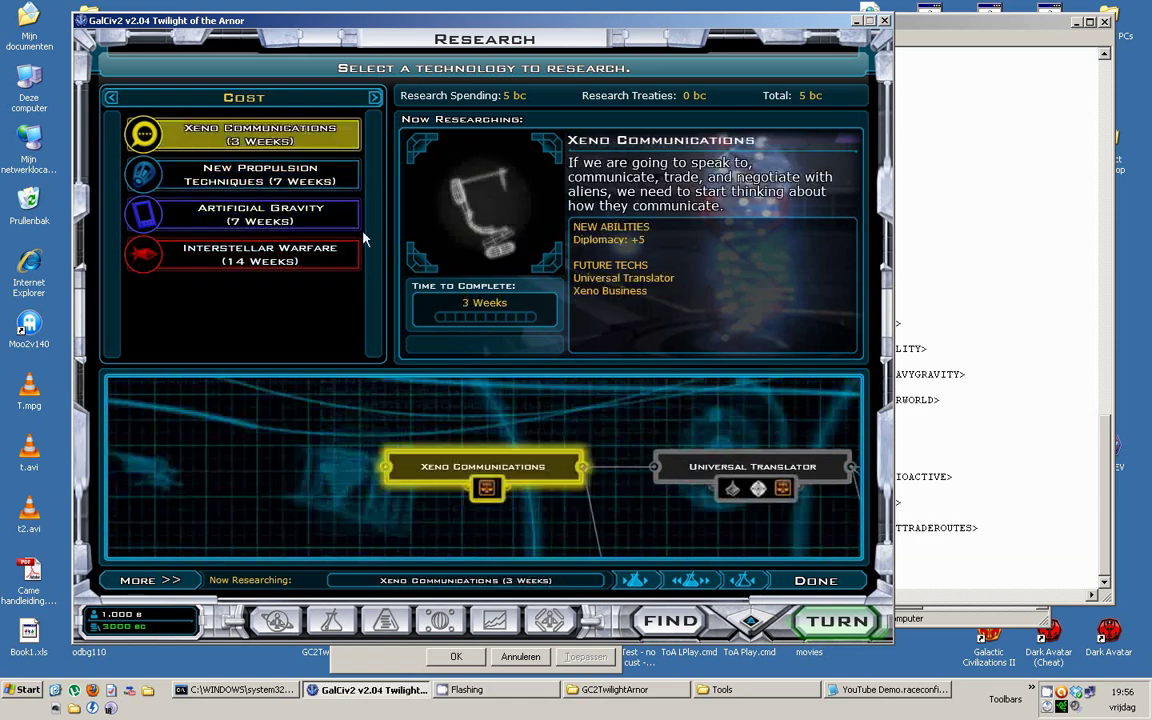
pyautogui.click(820, 583)
pyautogui.click(830, 645)
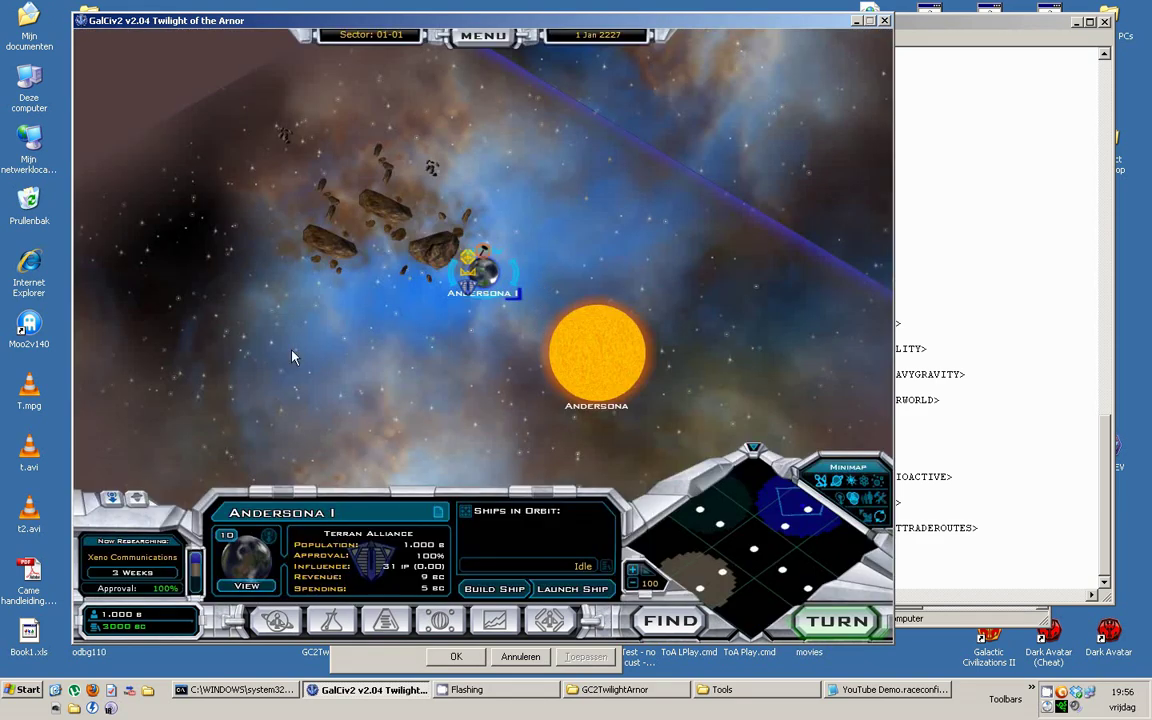
# Step: Instantly complete the Xeno Communications and Universal Translator research with the cheat, accepting the suggested project after the first
pyautogui.moveTo(291, 349); pyautogui.dragTo(338, 357)
pyautogui.moveTo(408, 330); pyautogui.dragTo(380, 336)
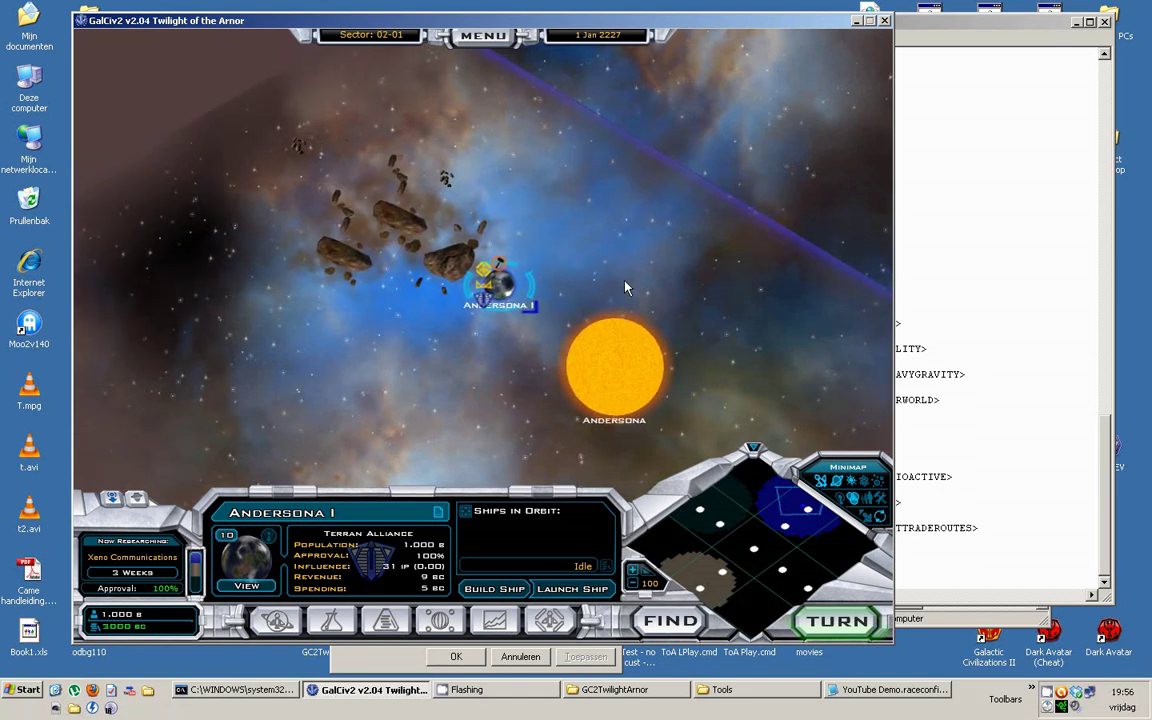
pyautogui.click(143, 575)
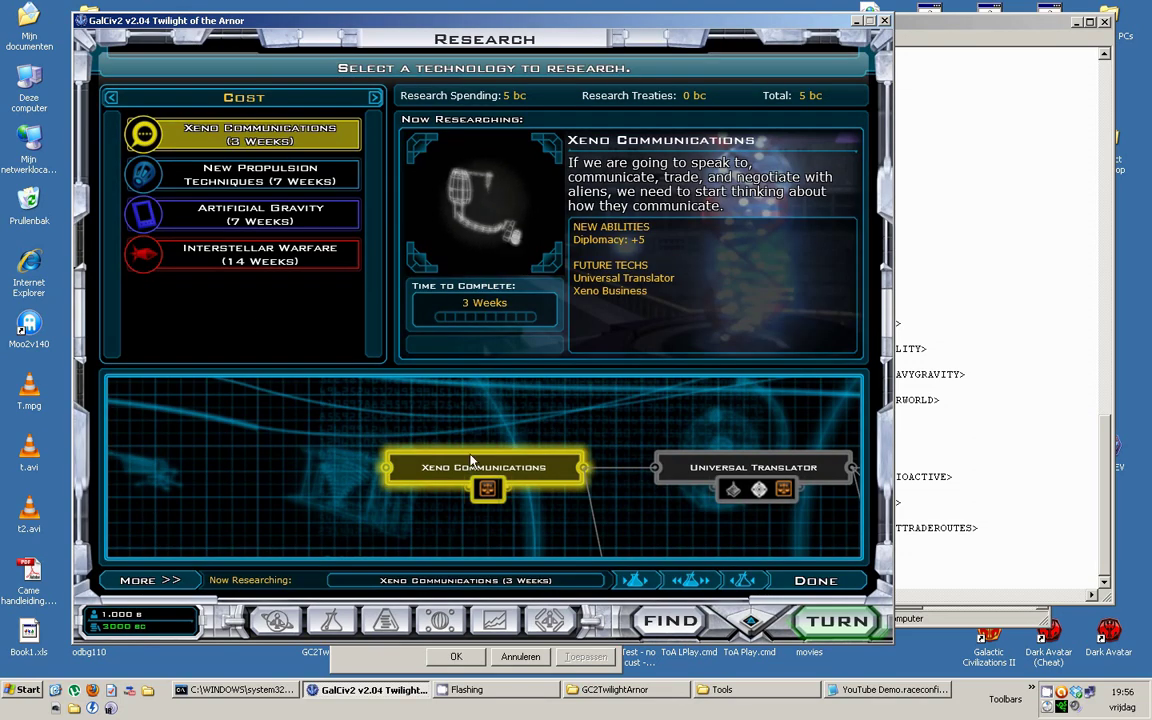
pyautogui.click(814, 580)
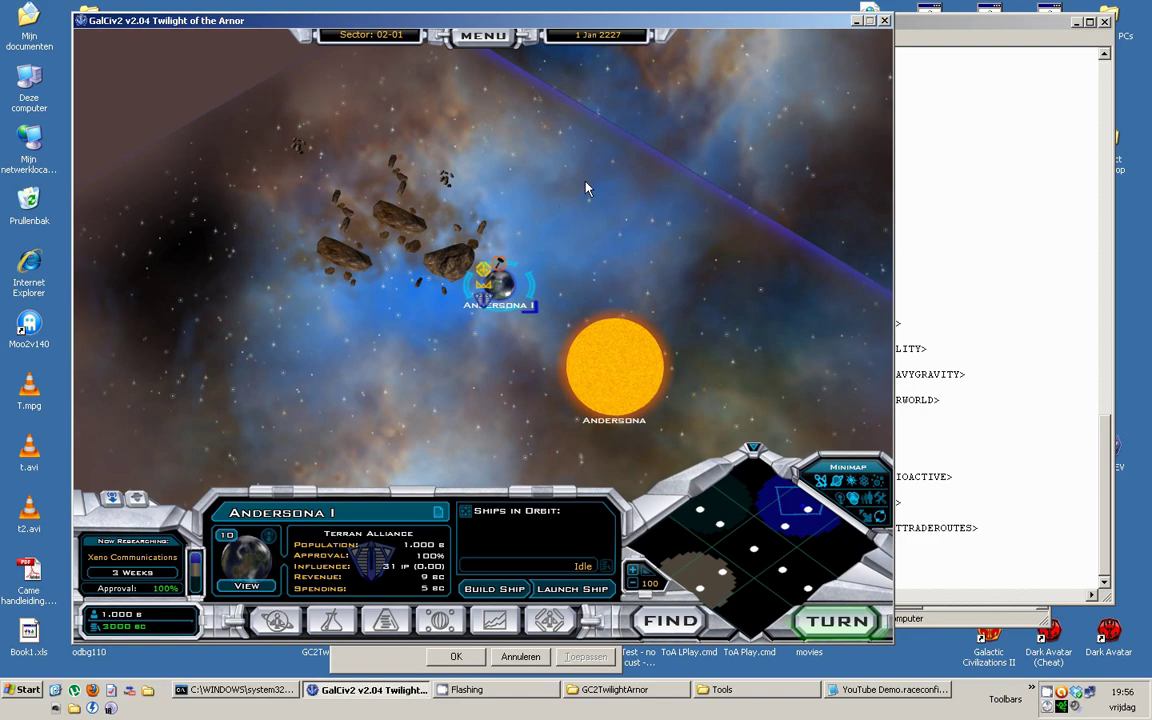
pyautogui.hotkey('ctrl', 't')
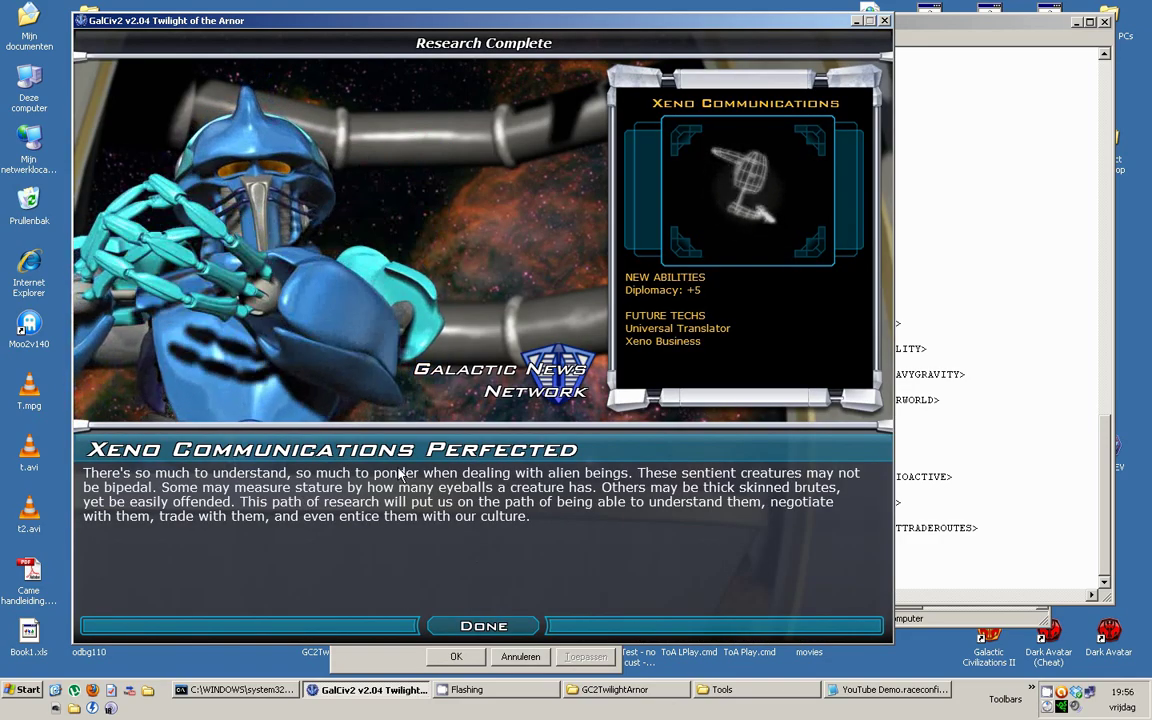
pyautogui.click(484, 625)
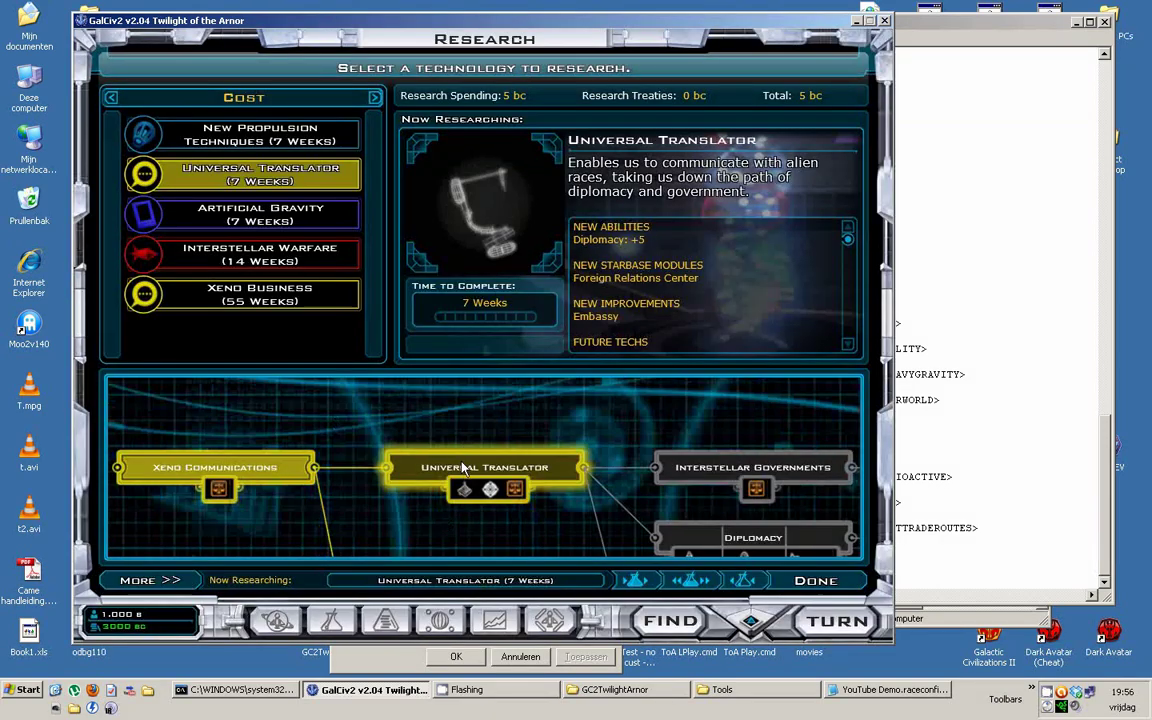
pyautogui.click(812, 581)
pyautogui.hotkey('ctrl', 't')
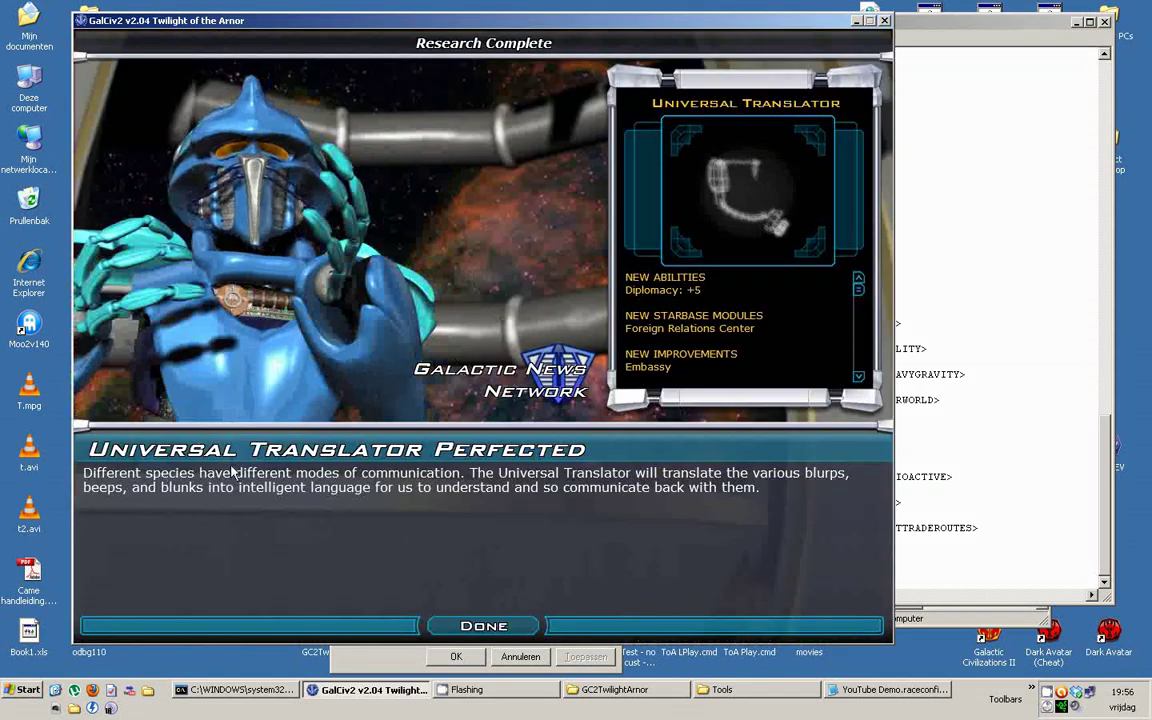
pyautogui.click(483, 624)
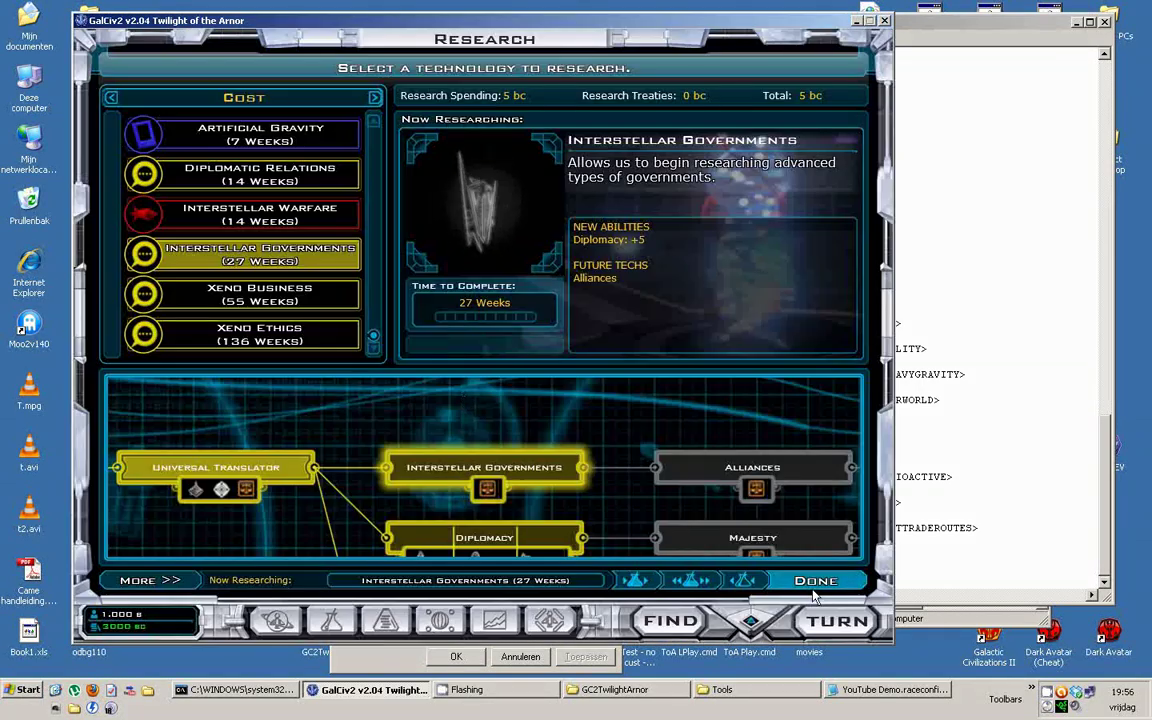
# Step: Accept Interstellar Governments as the research project, align the civilization with Neutral and decline the change to a Republic
pyautogui.press('Return')
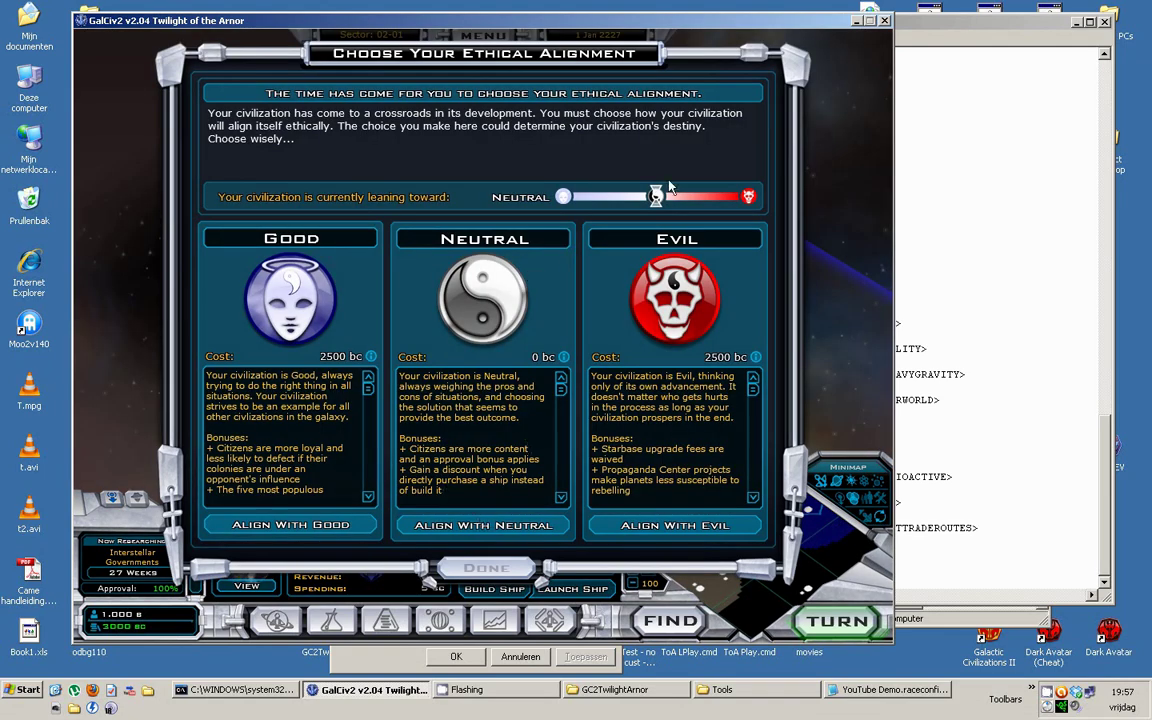
pyautogui.click(472, 524)
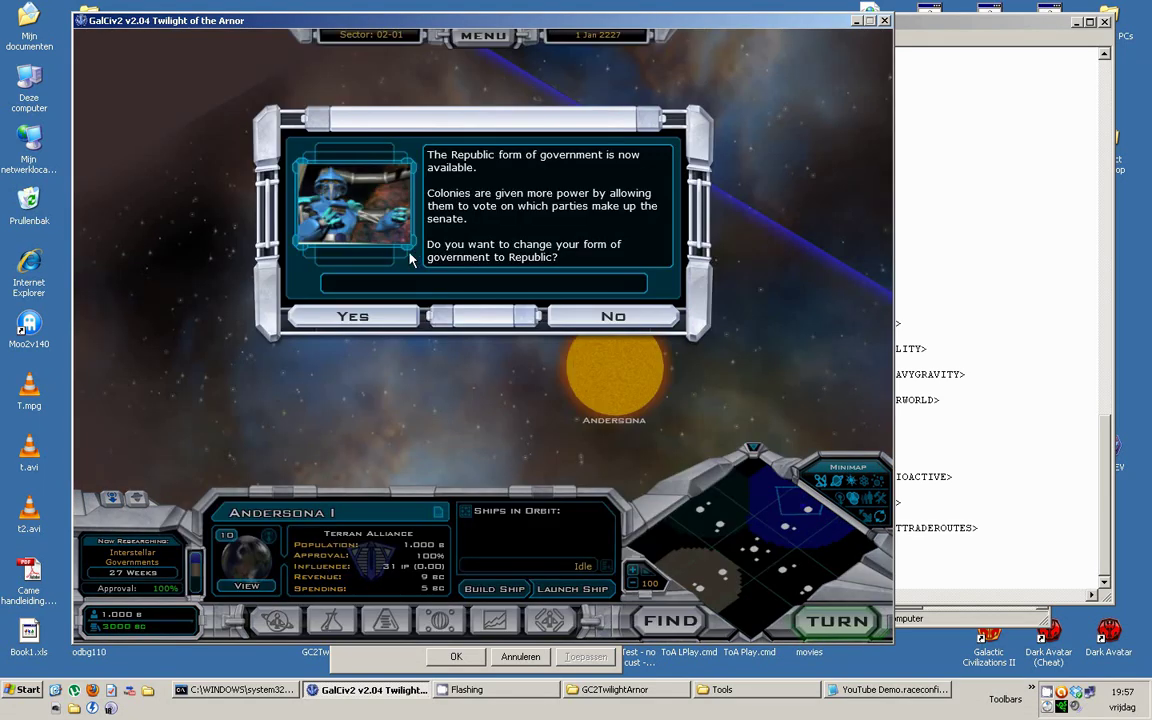
pyautogui.click(617, 315)
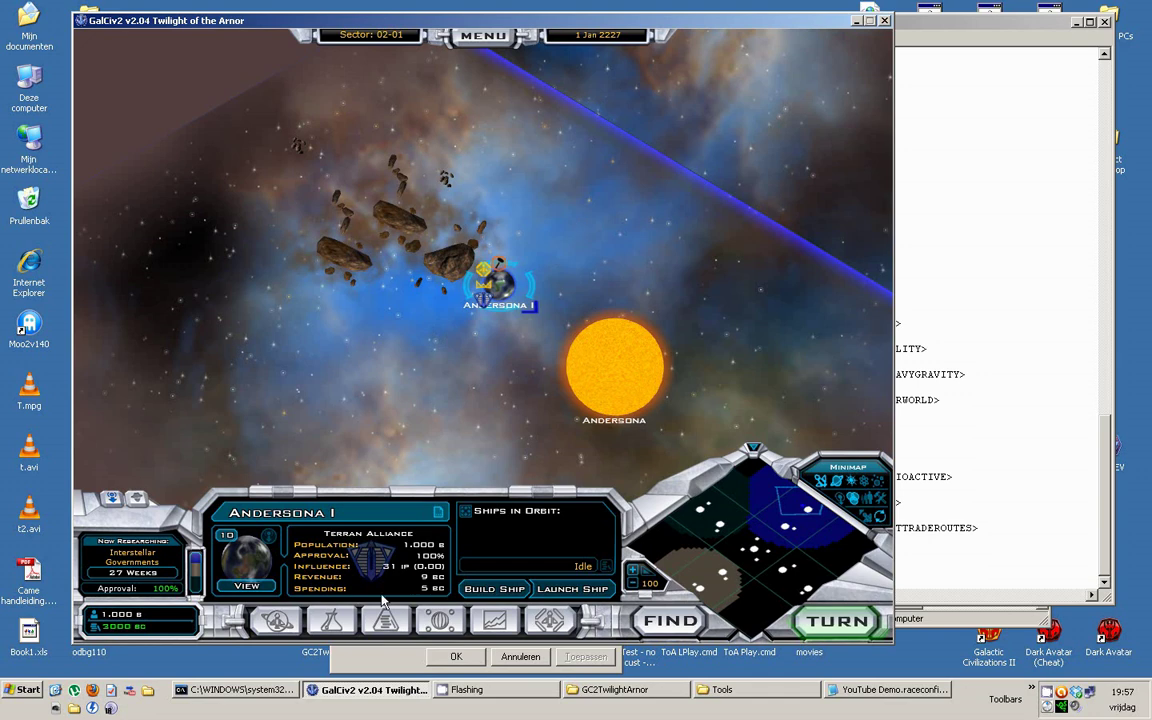
# Step: View the Civilization Manager and read the first-contact greetings from LooksOff and YouTube Demo
pyautogui.click(495, 622)
pyautogui.click(482, 470)
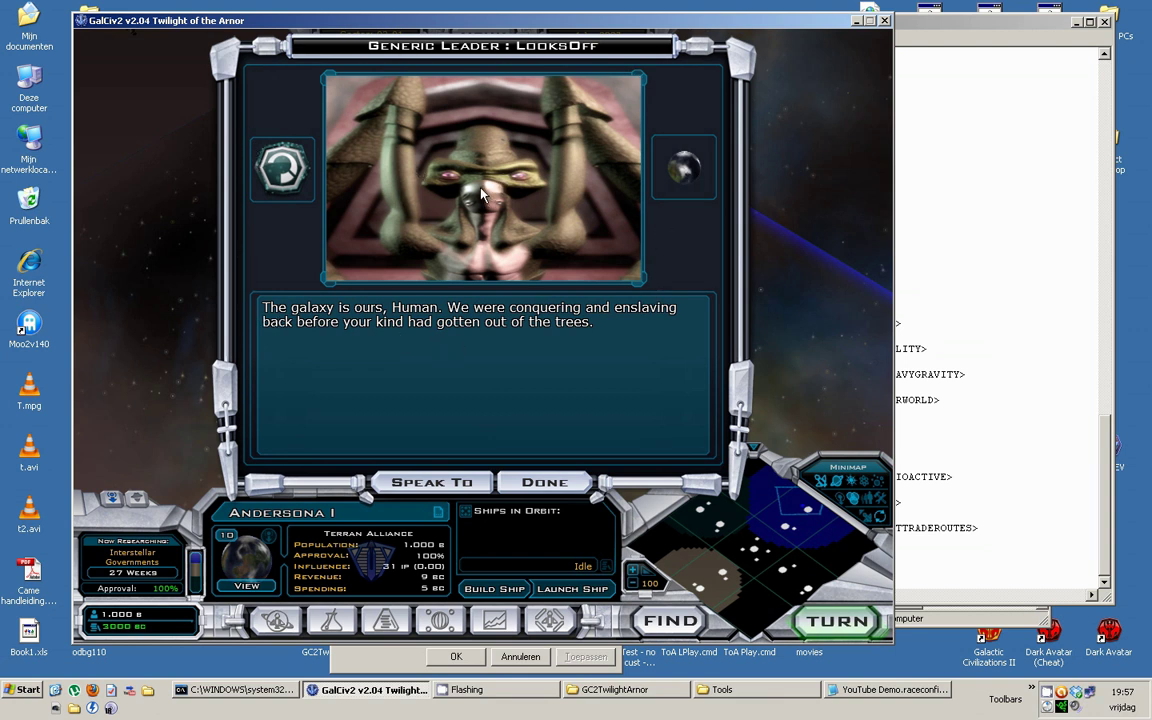
pyautogui.click(537, 485)
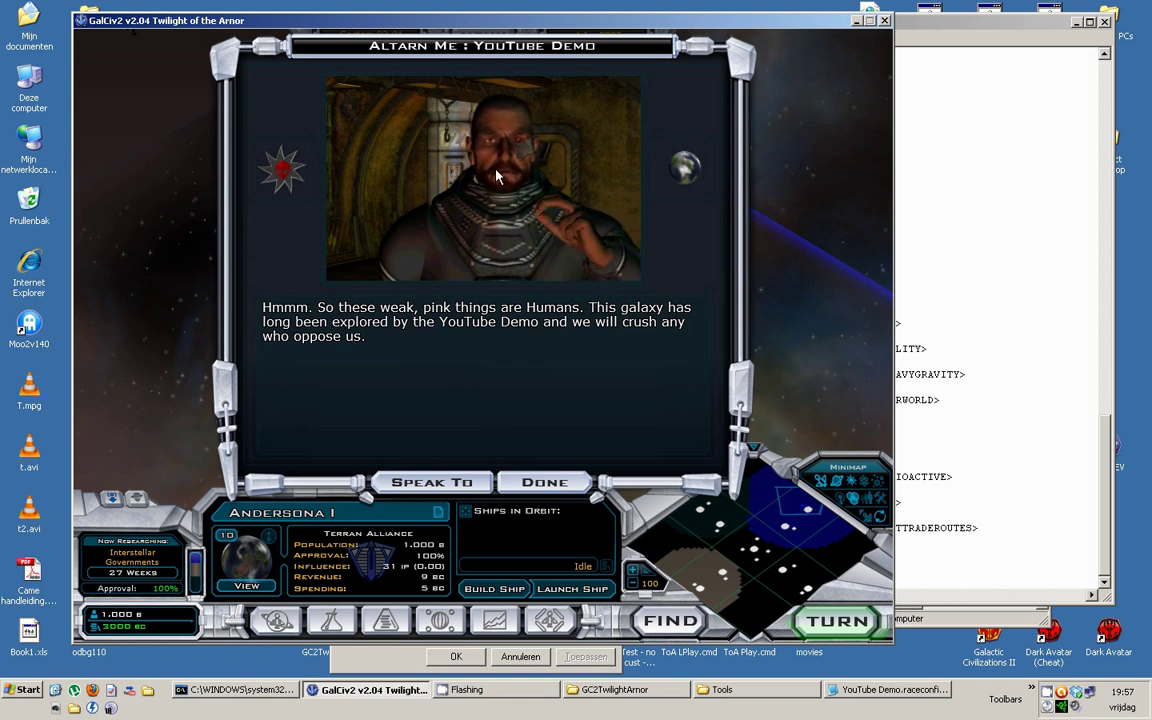
pyautogui.click(546, 483)
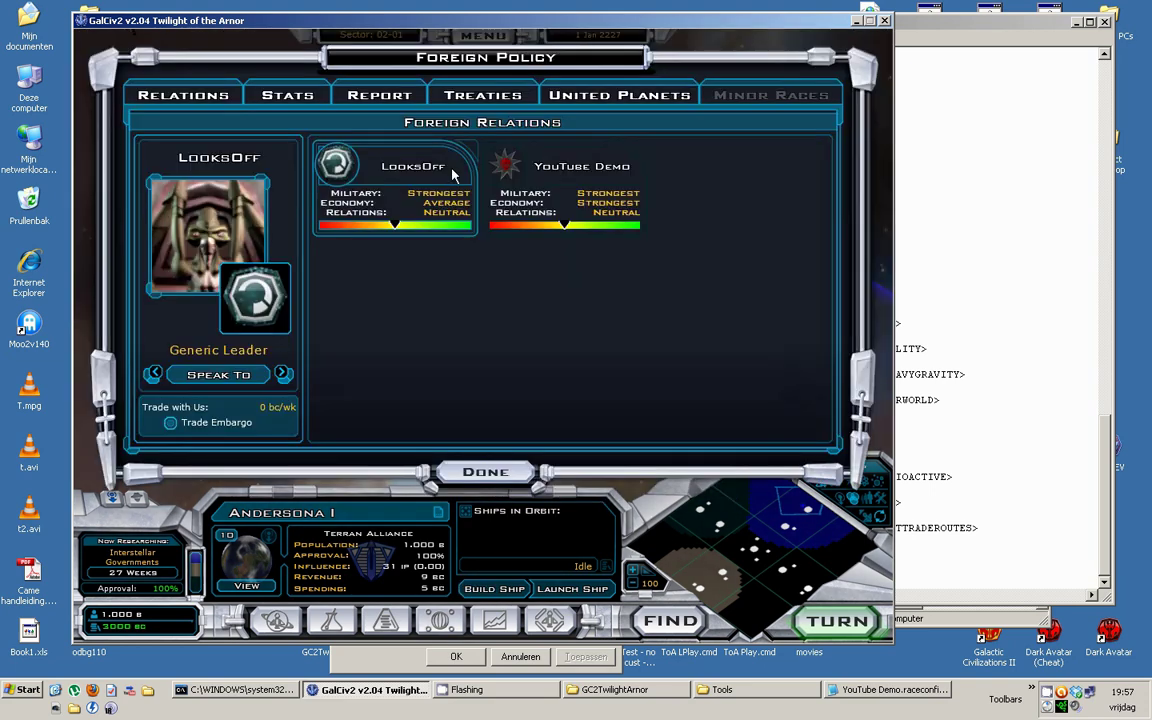
# Step: Read the foreign reports on LooksOff and YouTube Demo, check the options for dealing with YouTube Demo, and leave foreign policy
pyautogui.click(378, 100)
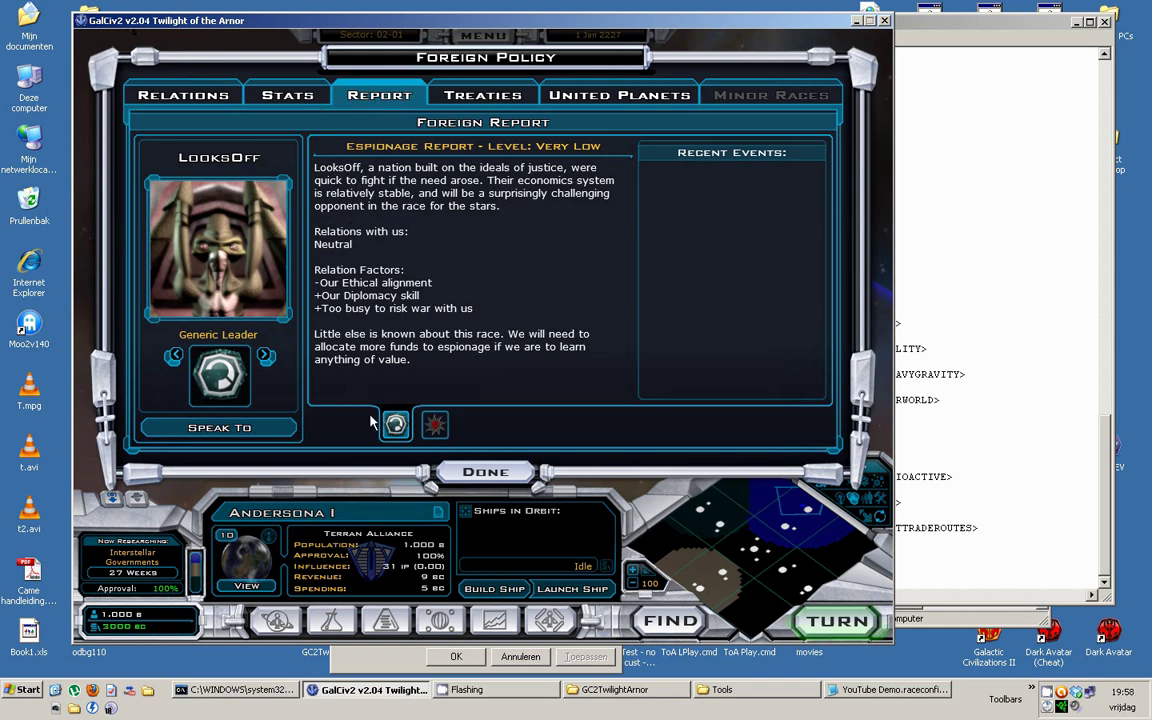
pyautogui.click(434, 424)
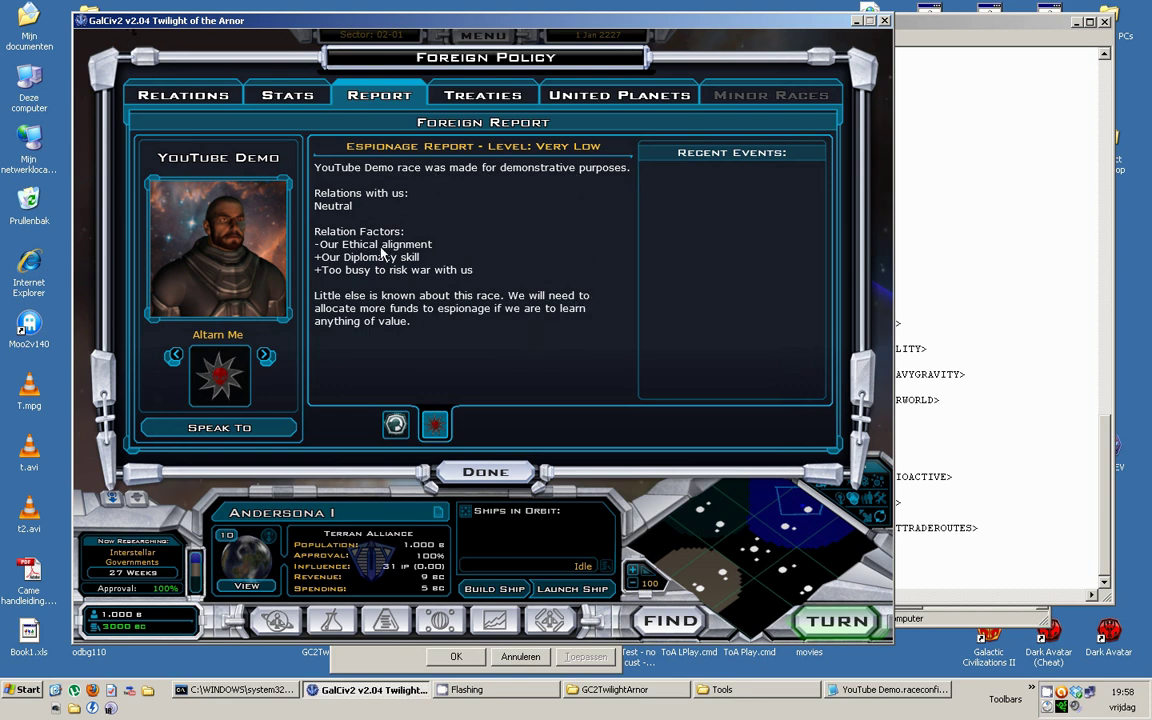
pyautogui.click(258, 433)
pyautogui.click(624, 320)
pyautogui.click(495, 97)
pyautogui.click(379, 95)
pyautogui.click(482, 470)
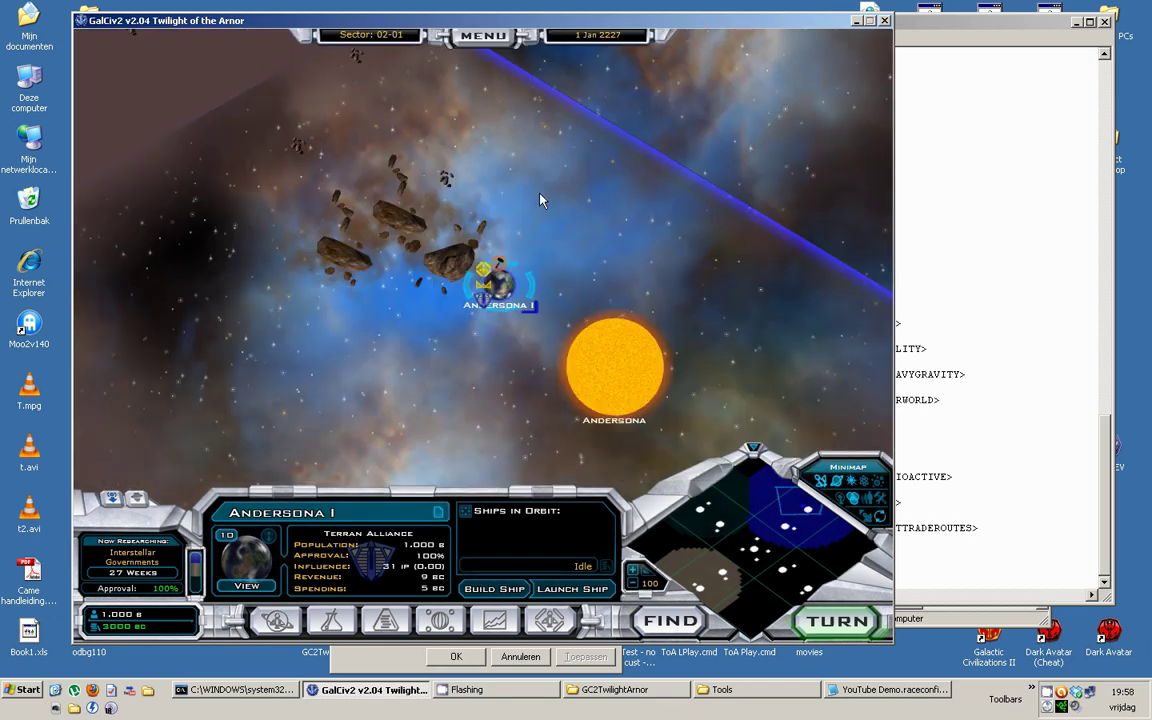
pyautogui.scroll(-3, 483, 310)
pyautogui.scroll(5, 490, 320)
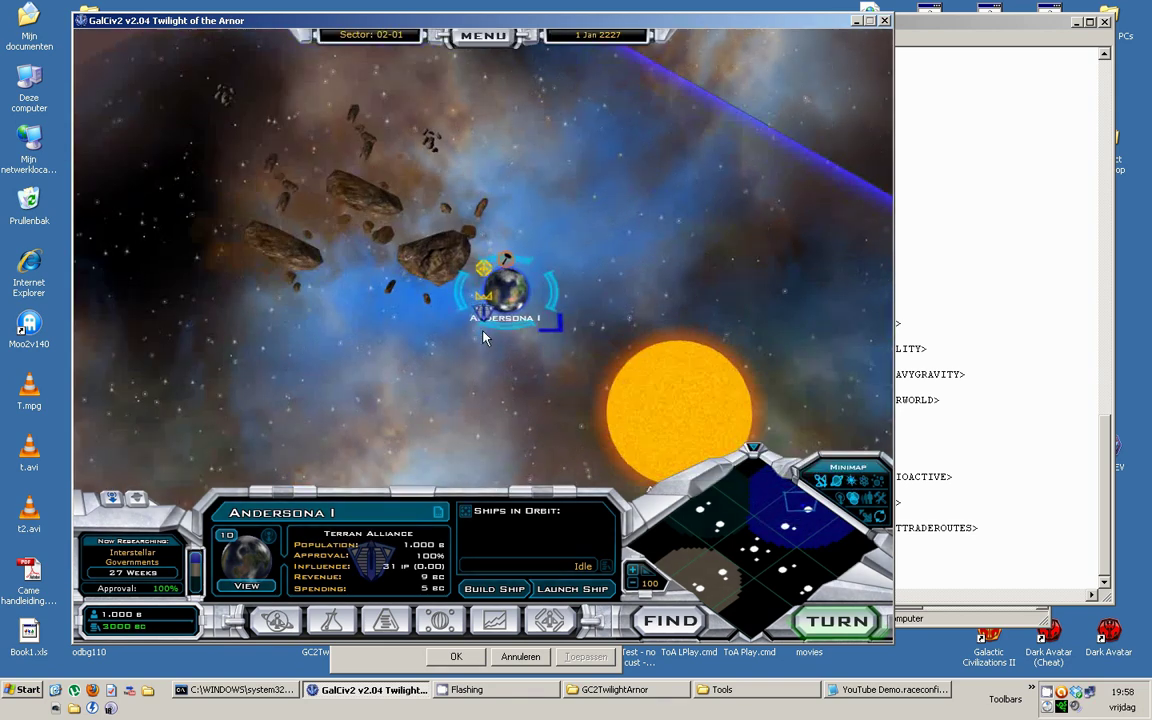
pyautogui.scroll(5, 483, 338)
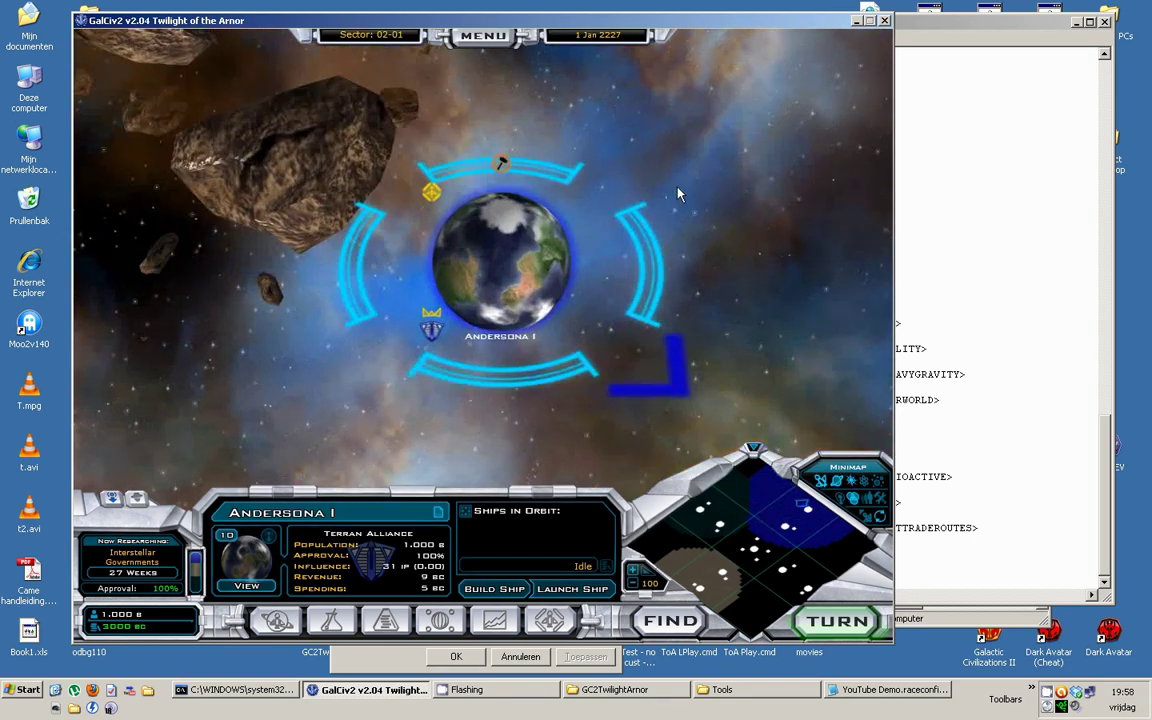
pyautogui.scroll(3, 670, 230)
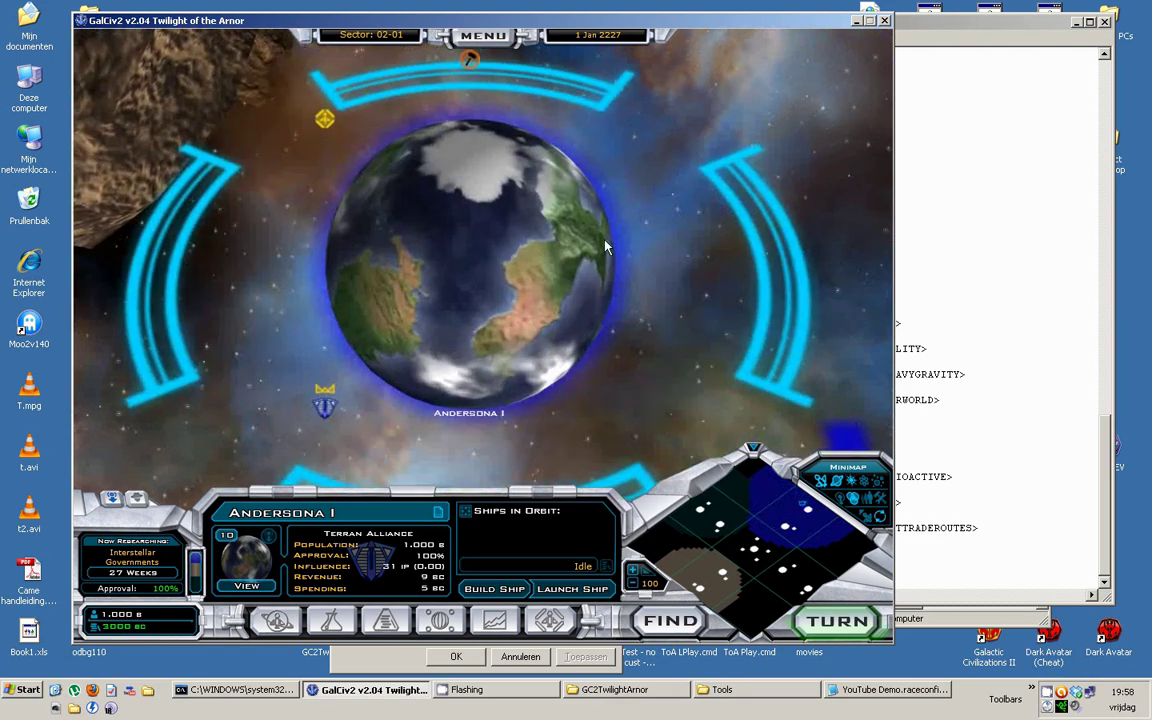
pyautogui.scroll(-3, 598, 262)
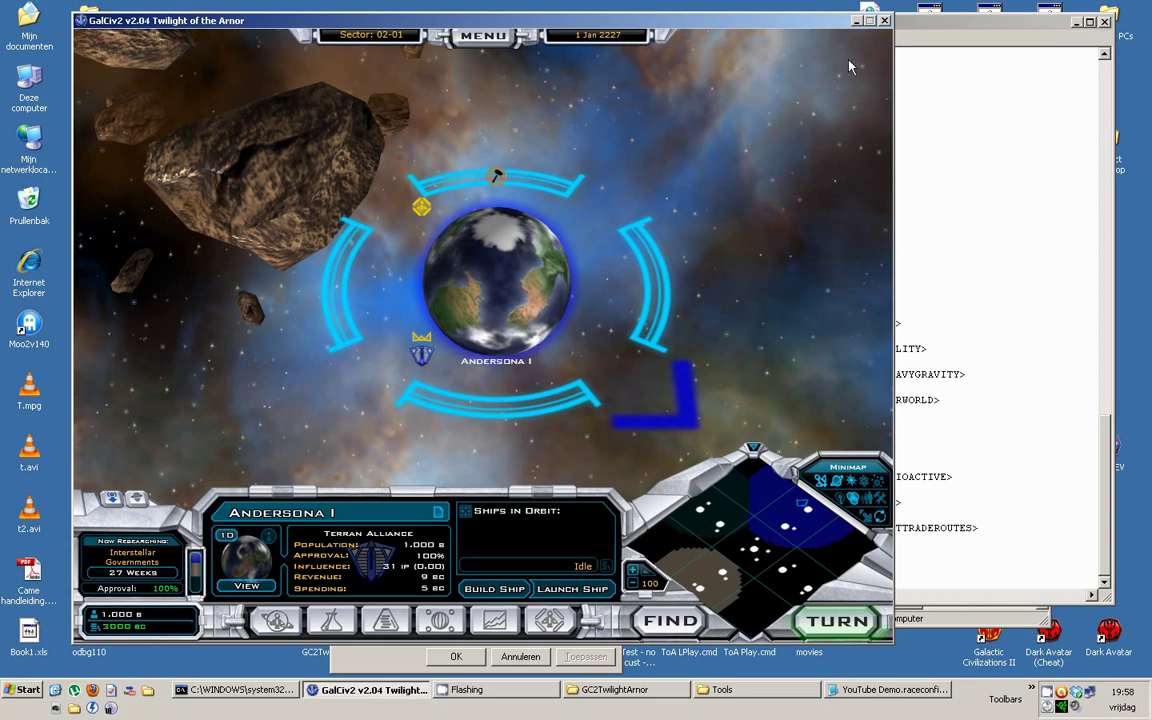
# Step: Close the game, the YouTube Demo race file and the GC2TwilightArnor folder, and bring up the Tools folder
pyautogui.click(885, 21)
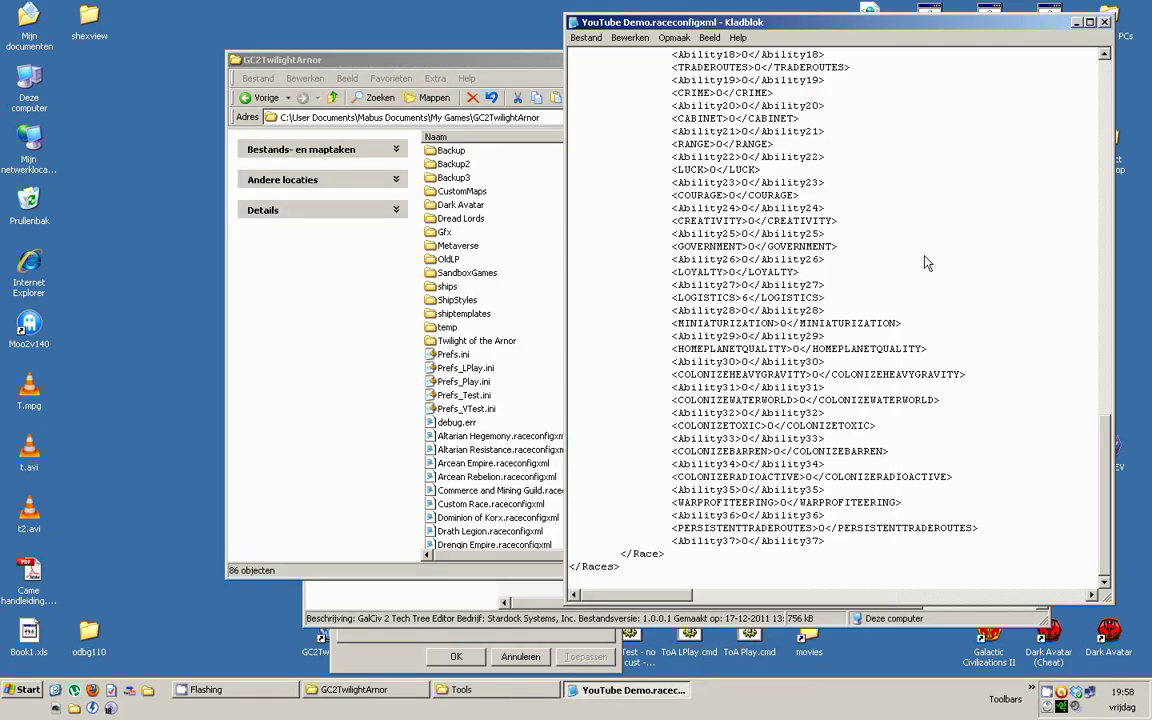
pyautogui.click(1105, 23)
pyautogui.click(965, 60)
pyautogui.click(655, 442)
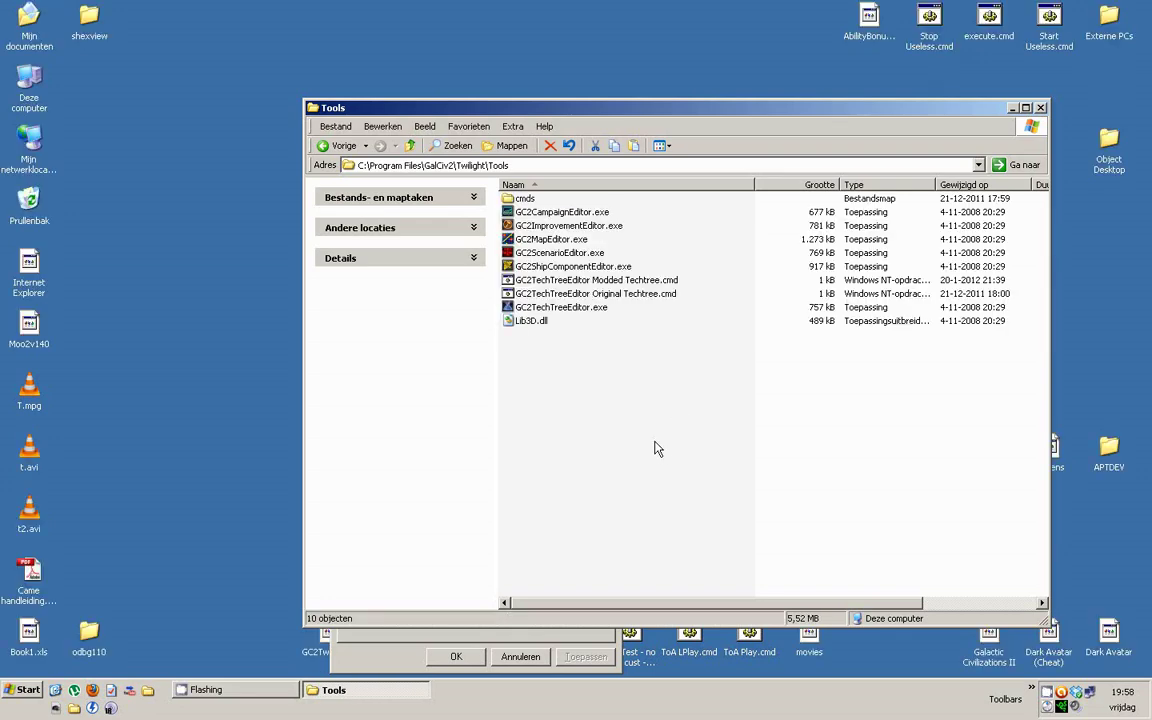